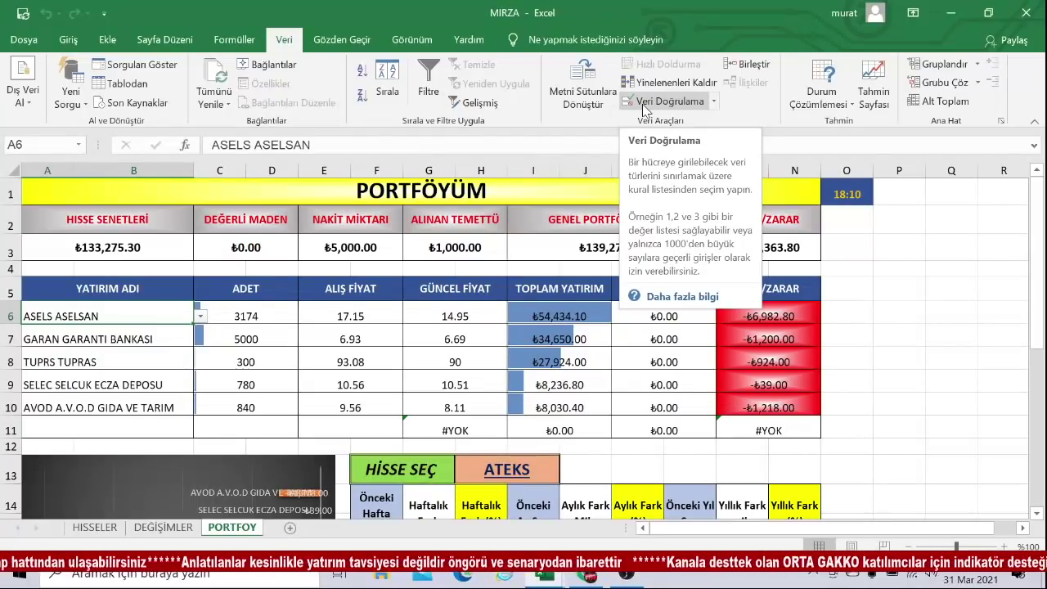
Close the MIRZA workbook without saving its changes and bring up the blank forml workbook.
click(375, 329)
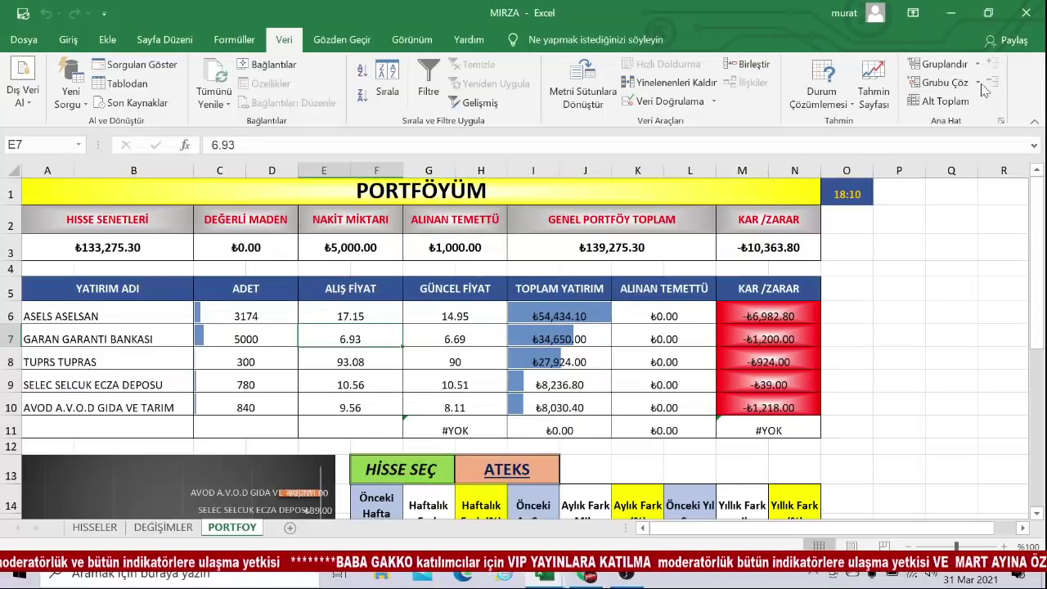
click(1025, 18)
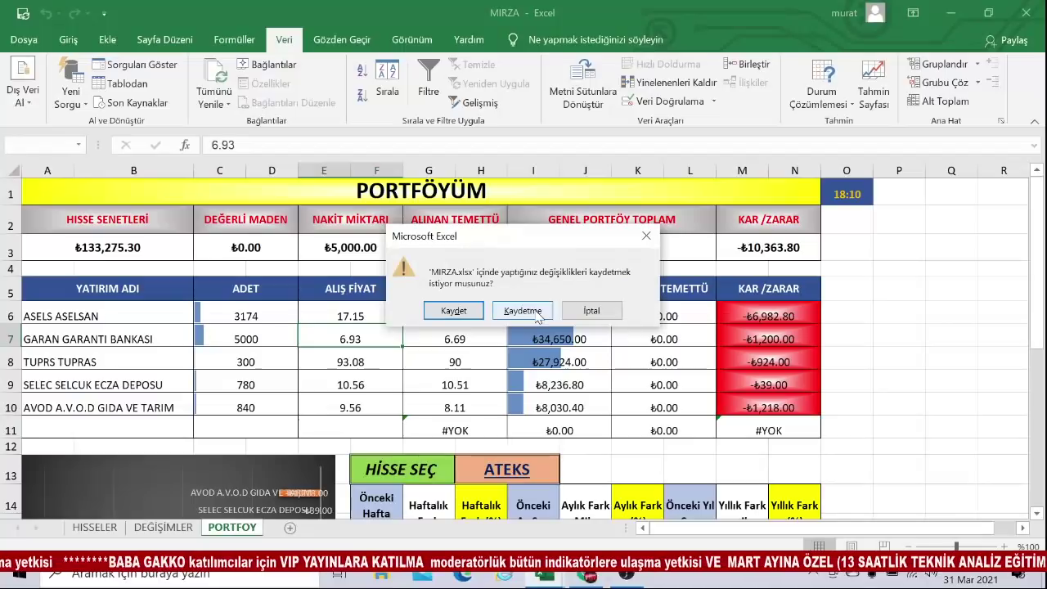
click(536, 312)
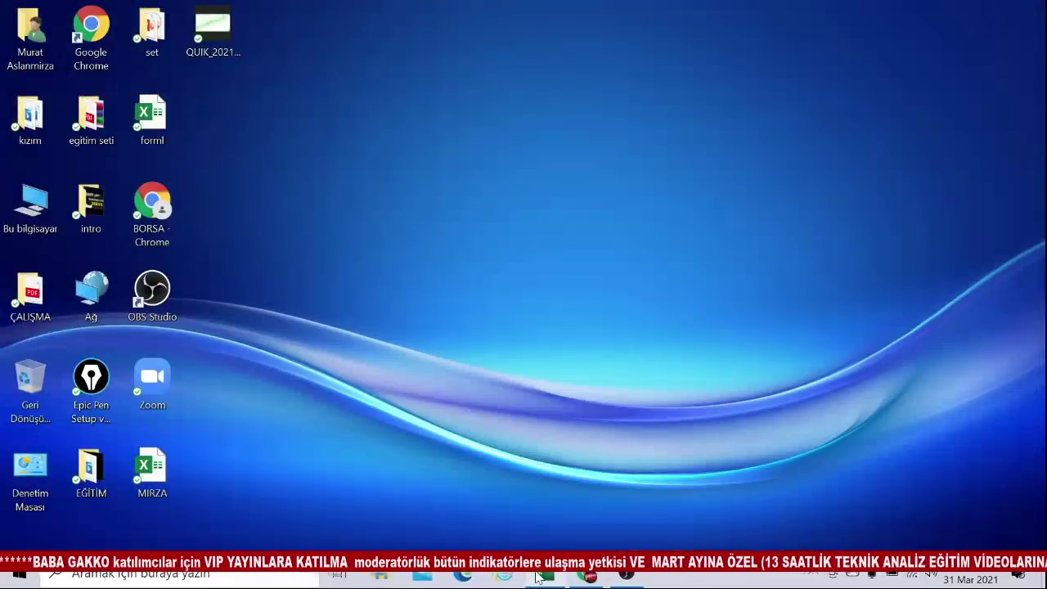
click(540, 576)
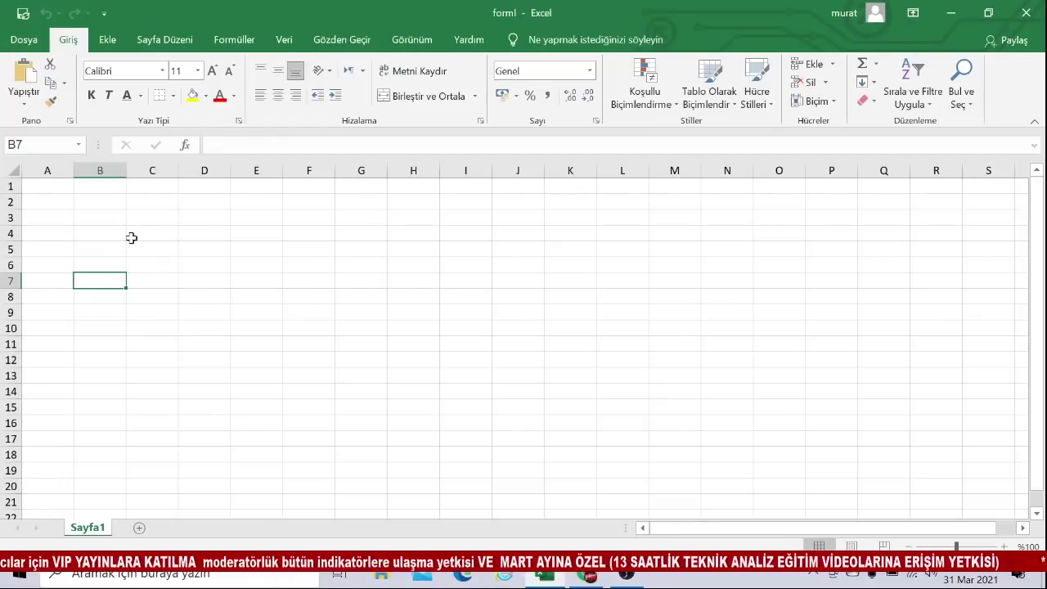
Enter the title PORTFOYUM in cell A1.
click(58, 190)
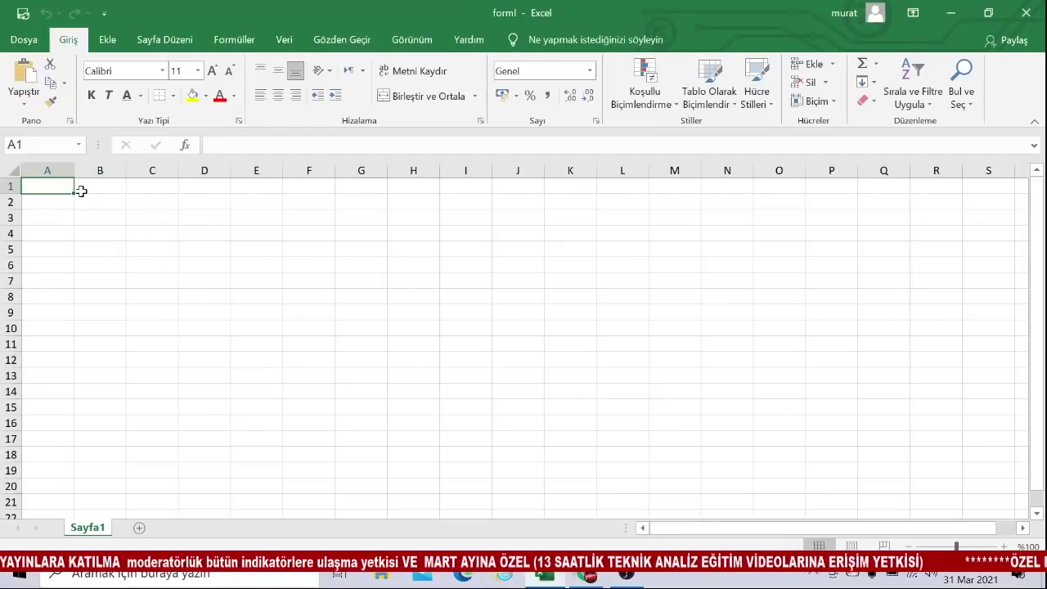
text(POR)
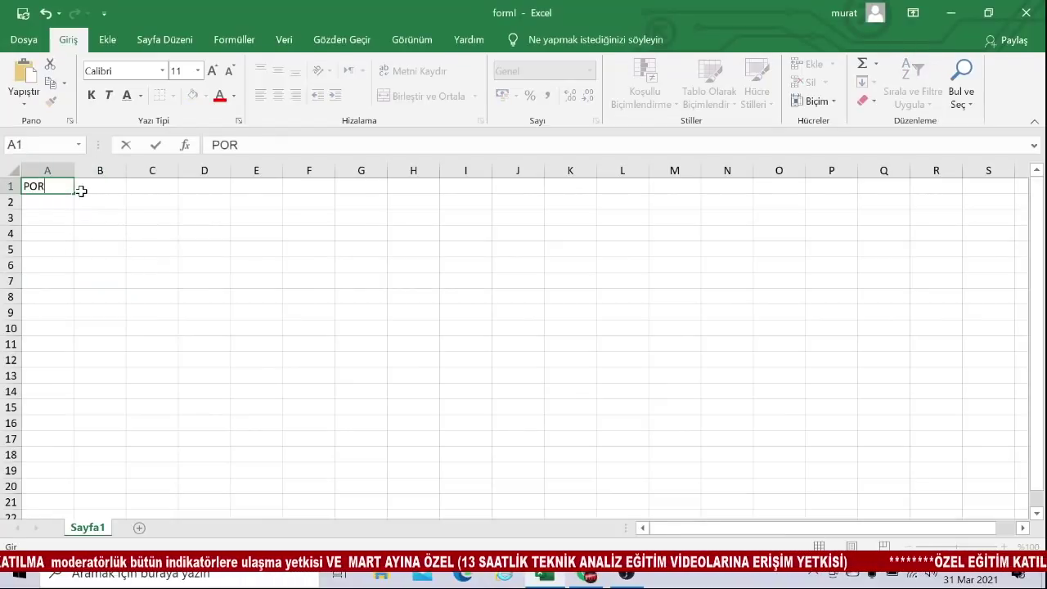
text(TFOYUM)
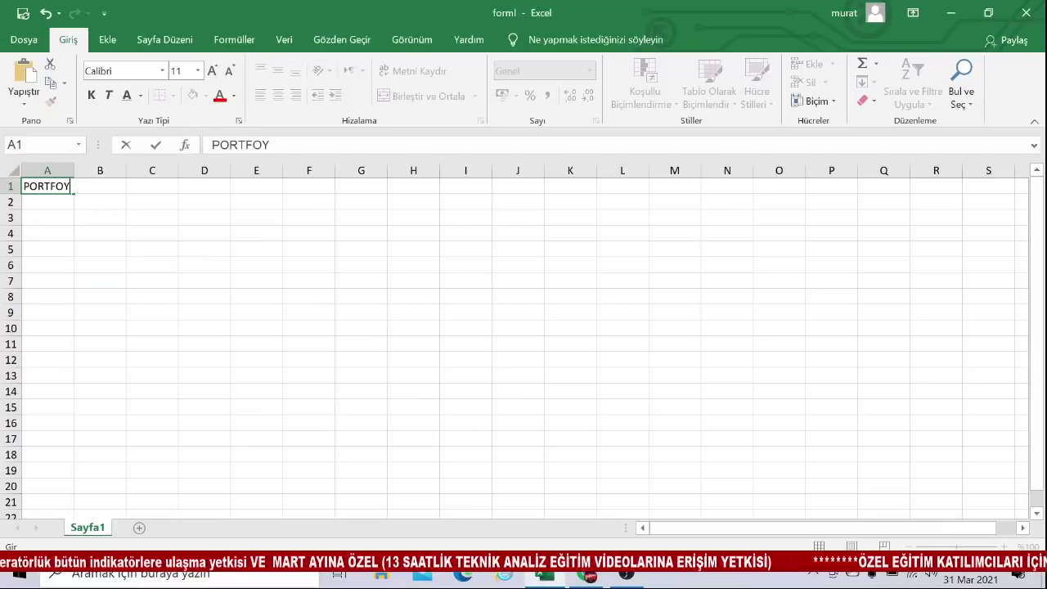
click(93, 248)
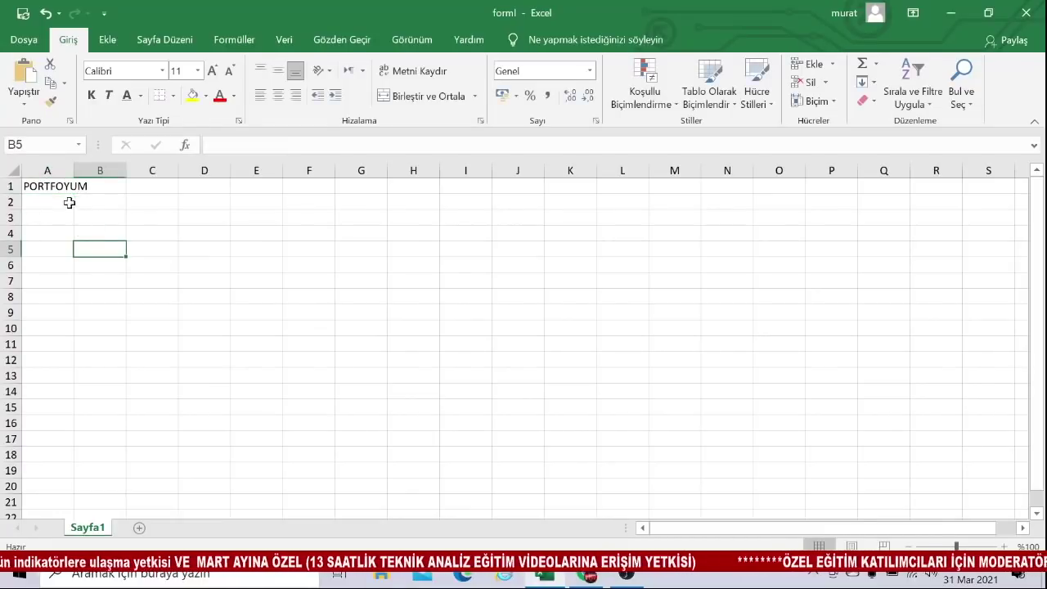
Widen columns A to I equally, and merge and center the title across A1:F1.
drag(59, 187, 565, 187)
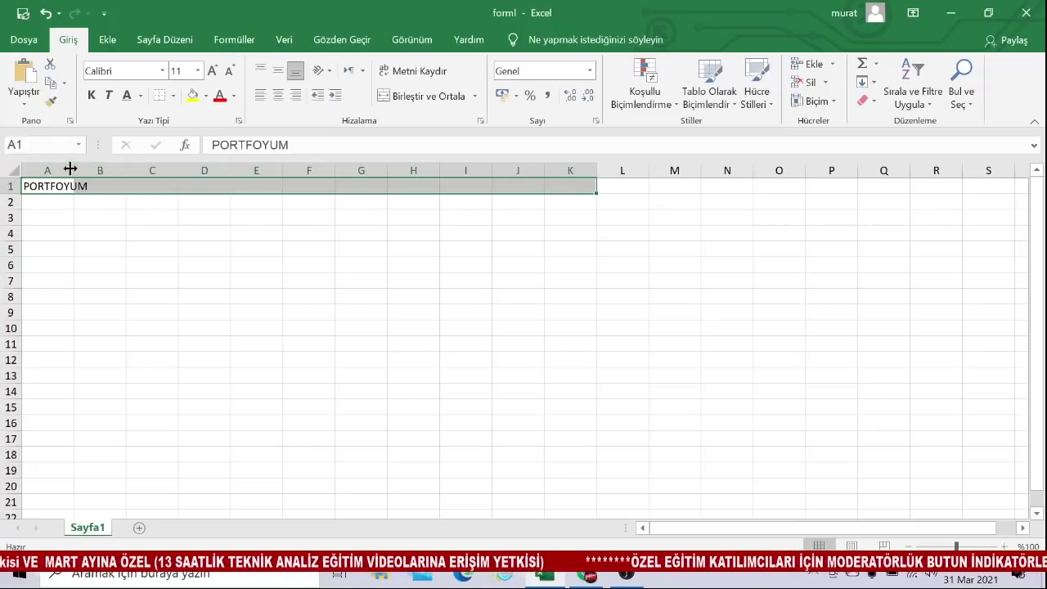
drag(44, 170, 488, 172)
drag(75, 170, 608, 192)
click(131, 247)
click(383, 95)
click(337, 262)
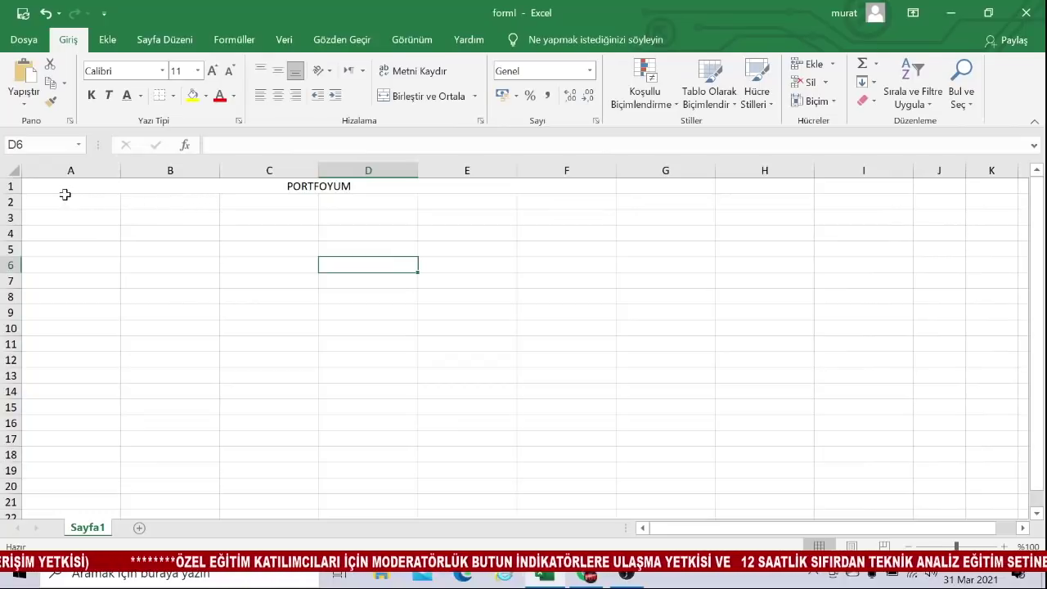
Enter the headings HİSSE SENTLERİ in A2 and DİĞER YATIRIMLAR in B2.
click(65, 200)
text(HİSSE SEN)
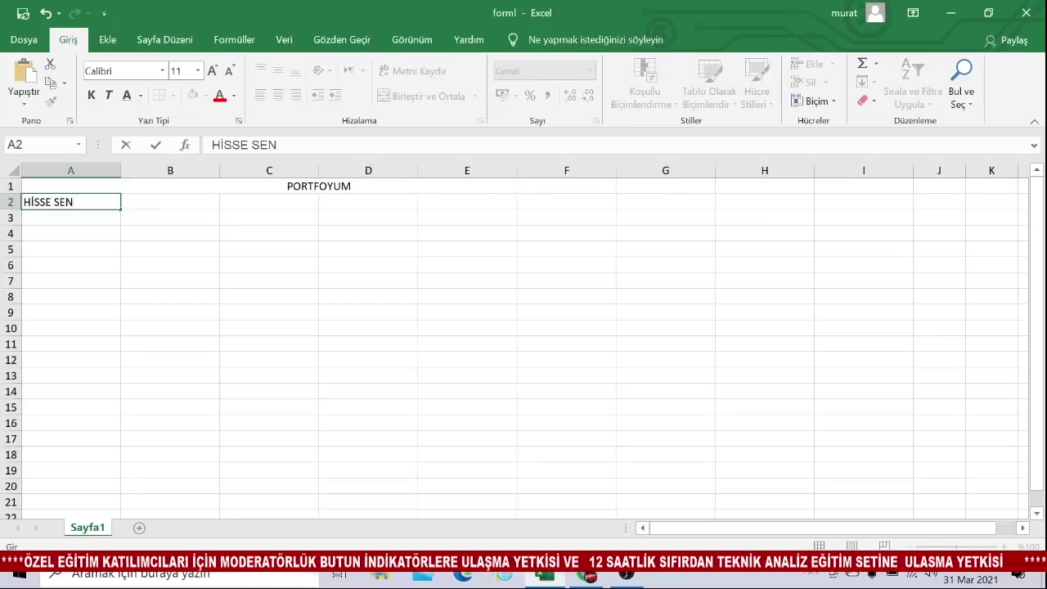
text(TLER)
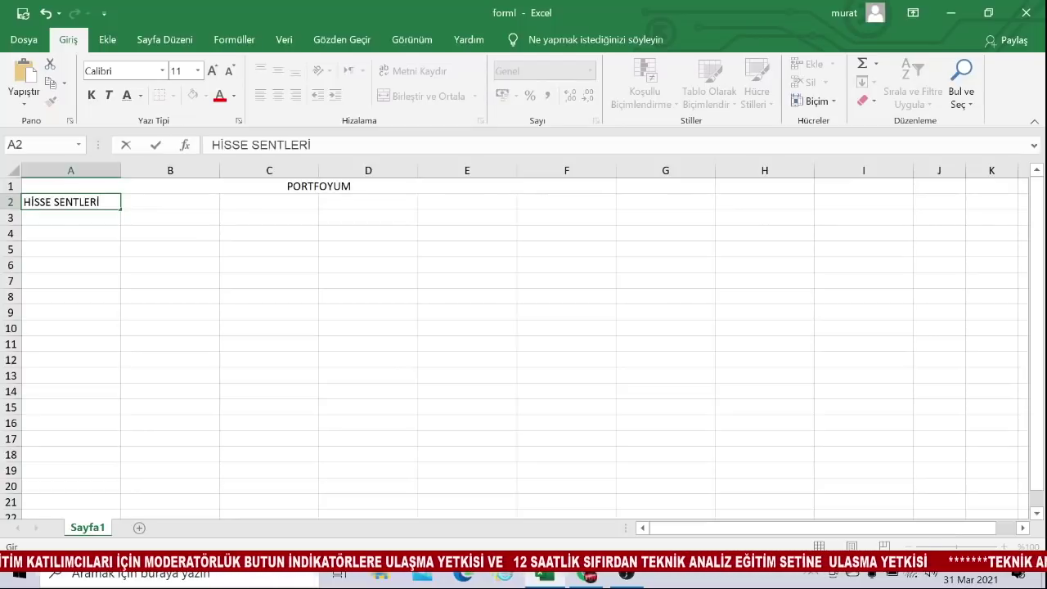
text(İ)
click(158, 201)
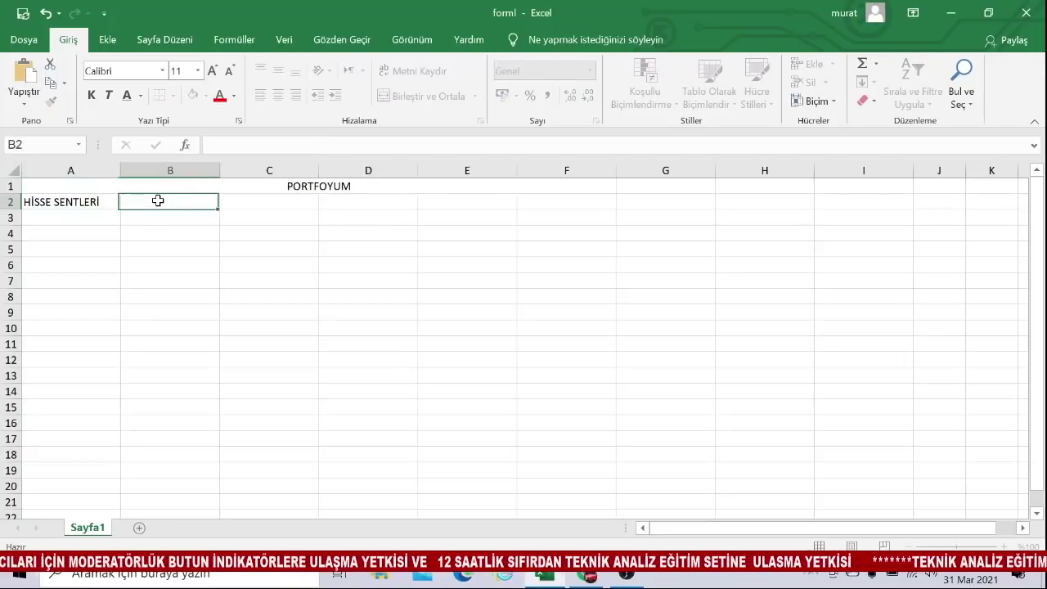
text(Dİ)
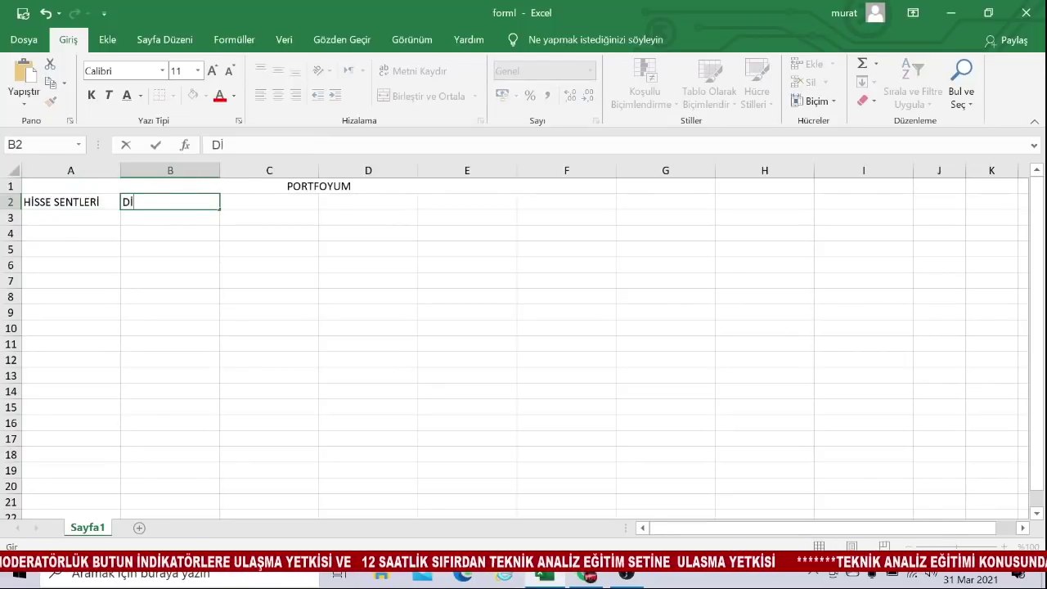
text(ĞER)
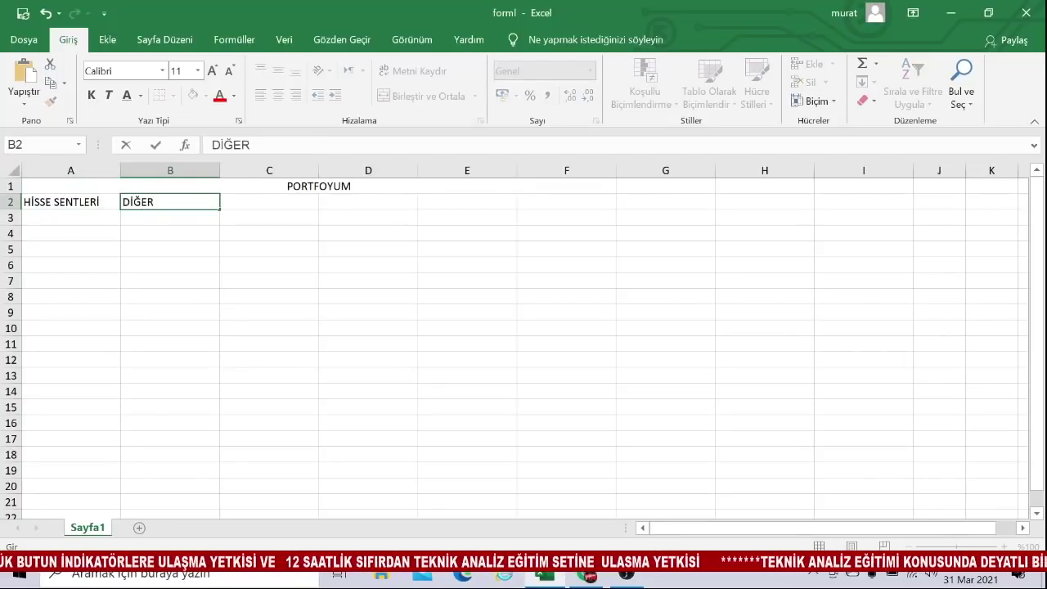
text( YAT)
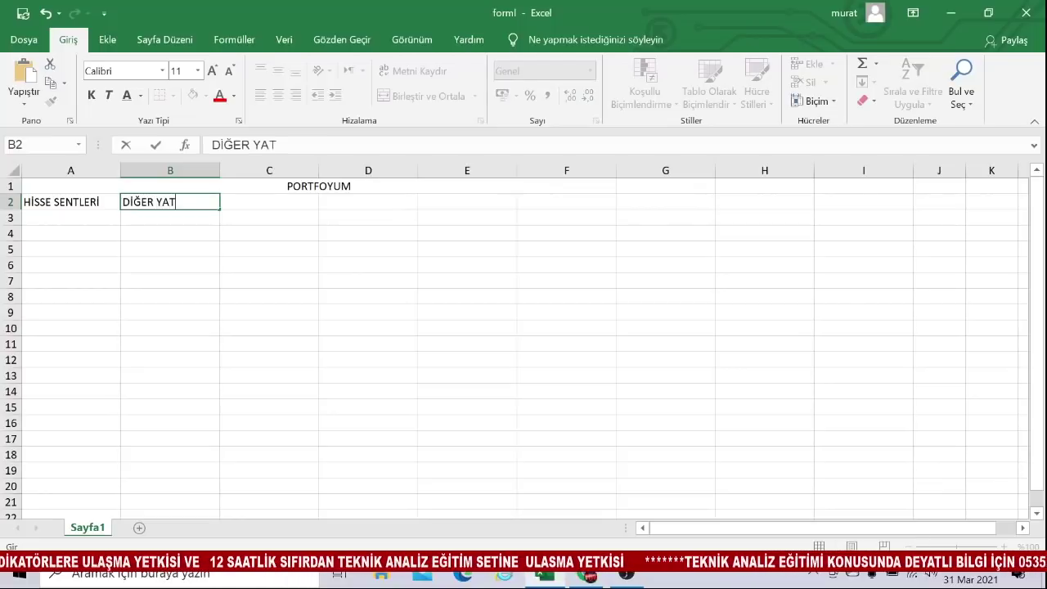
text(IRIMLAR)
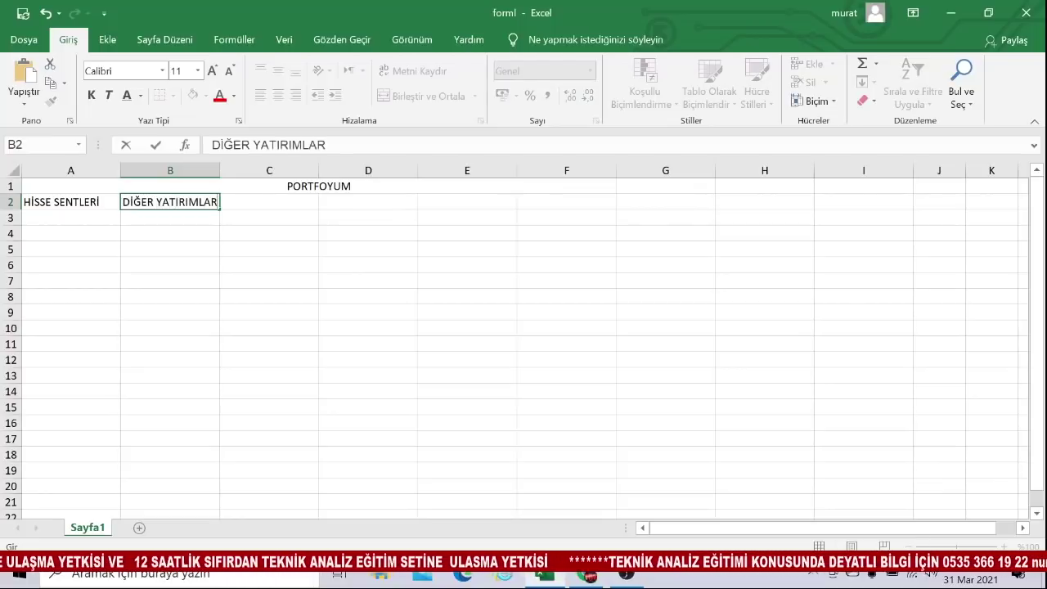
click(260, 190)
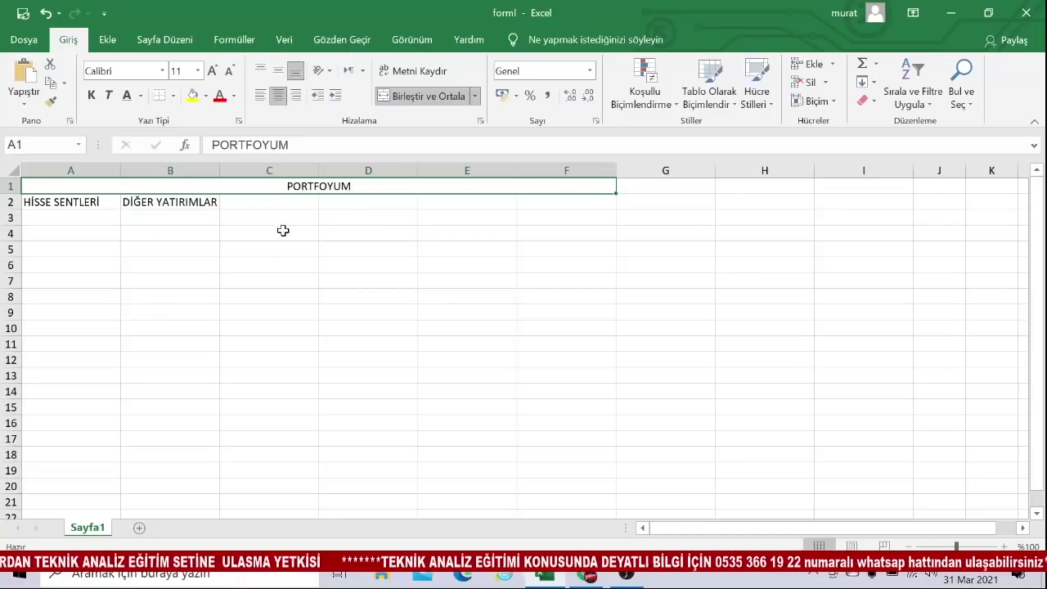
Add the headings NAKİT MİKTARI in C2 and ALINAN TEMETTÜ in D2.
click(270, 204)
text(N)
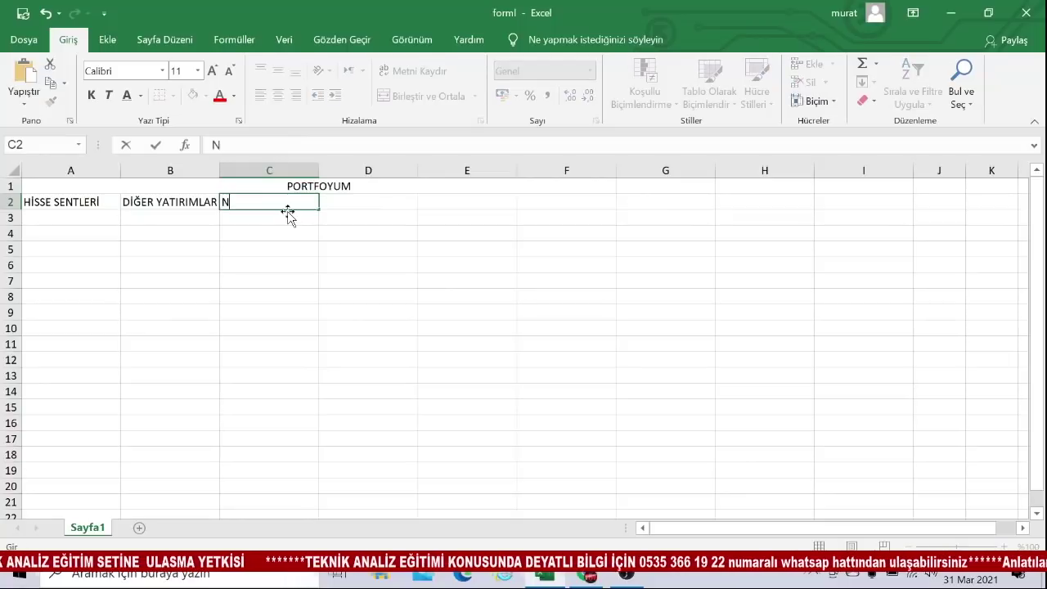
text(AKİT )
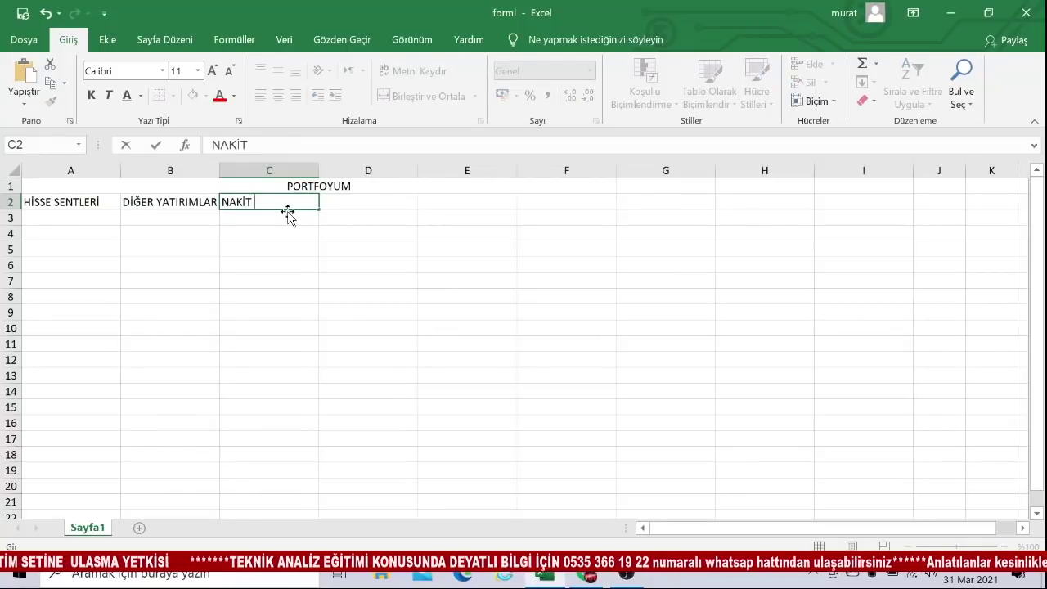
text(MİKTARI)
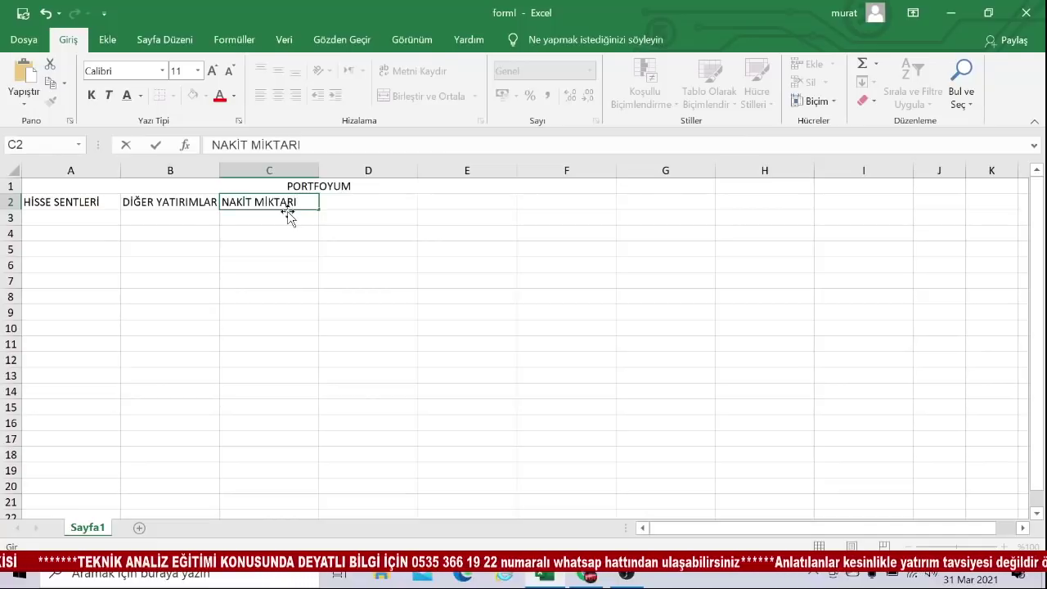
key(Tab)
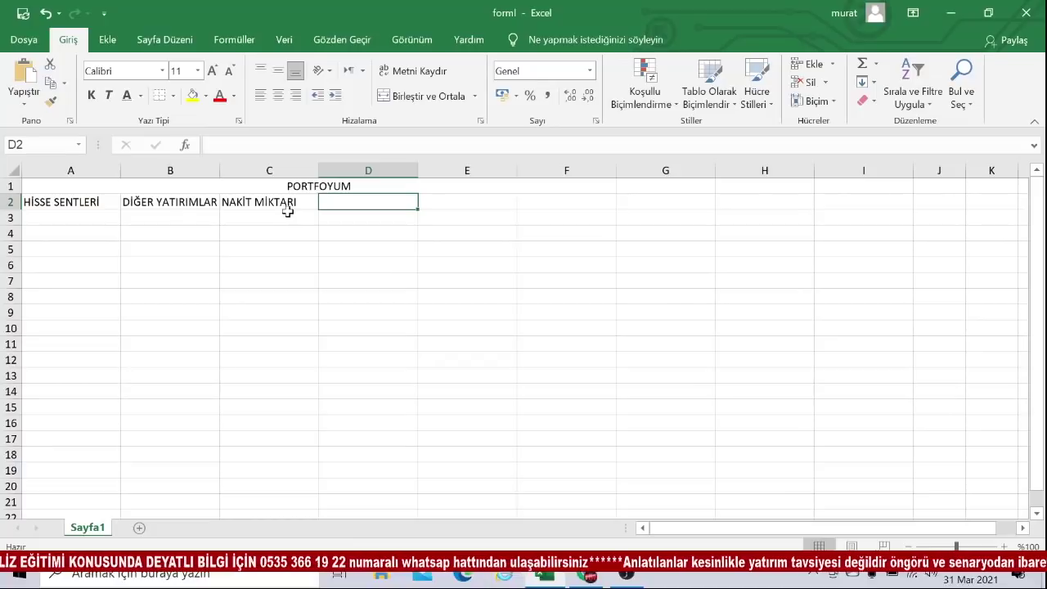
text(ALINAN )
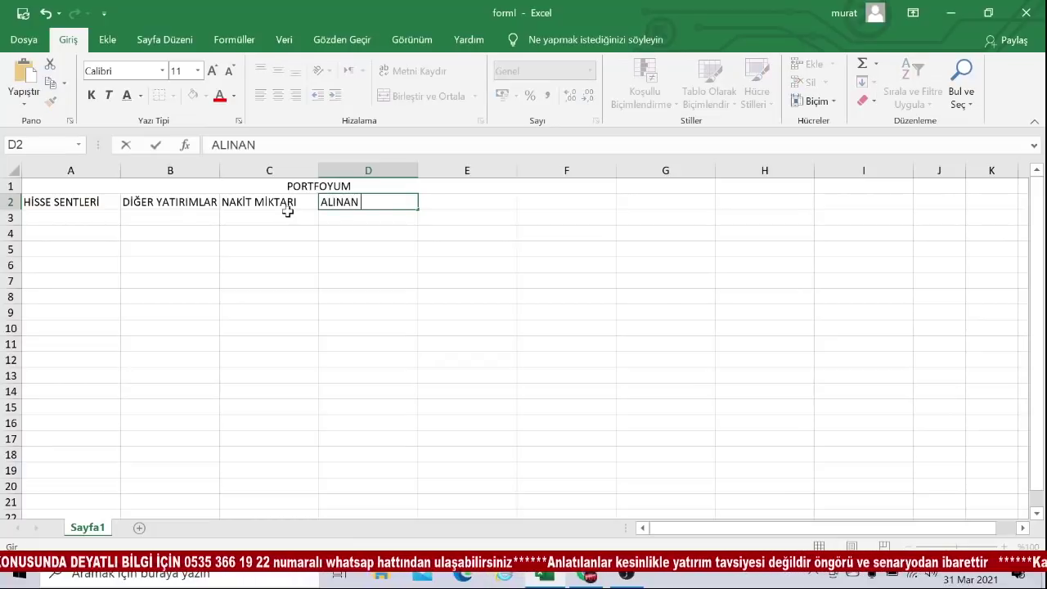
text(TEMETTÜ)
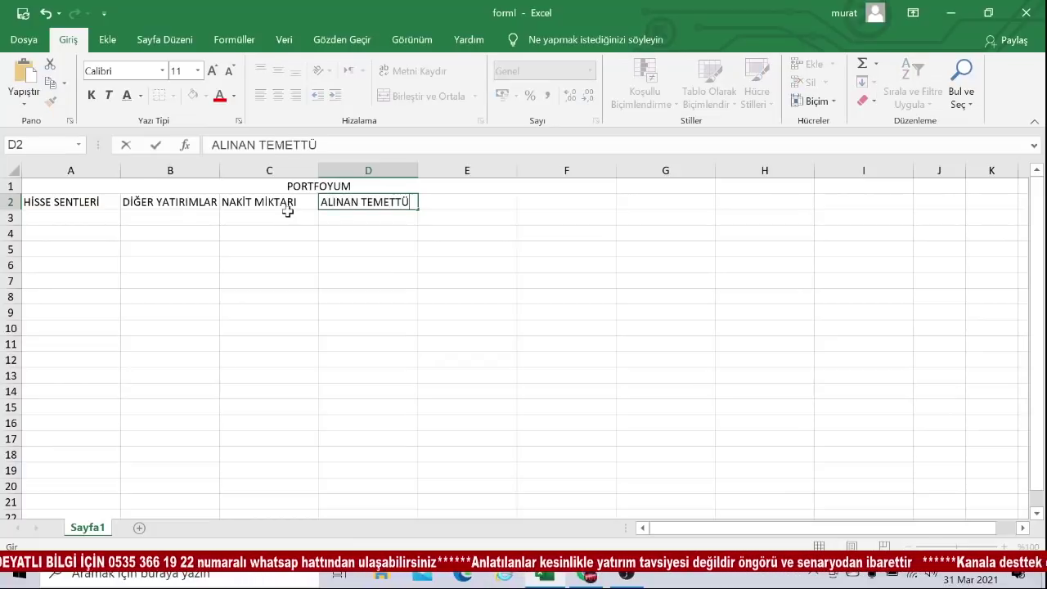
key(Tab)
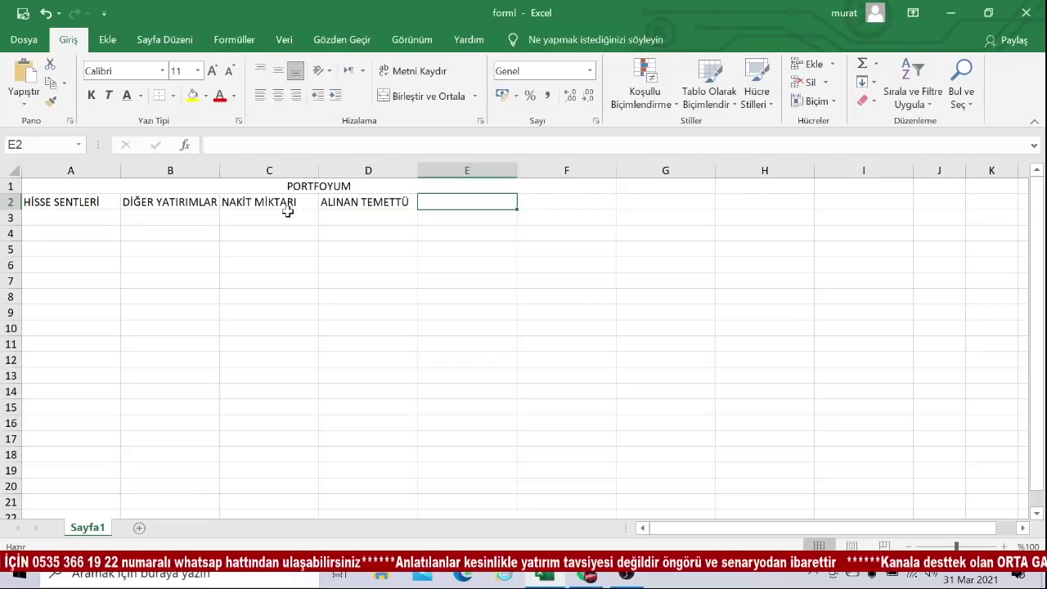
Enter the heading GENEL PORTFÖY TOPLAMI in cell E2.
text(GEN)
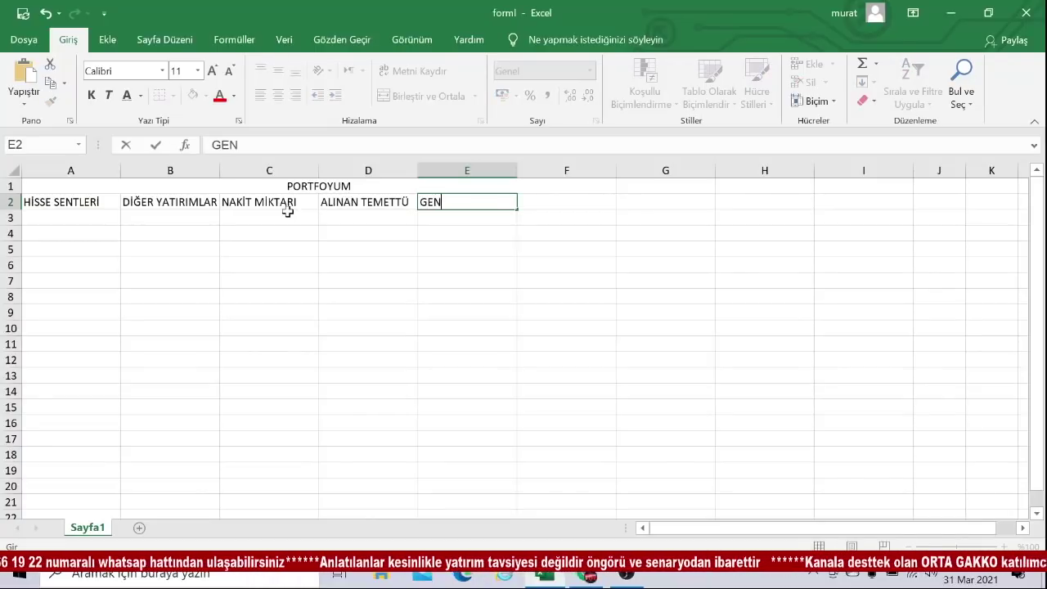
text(EL P)
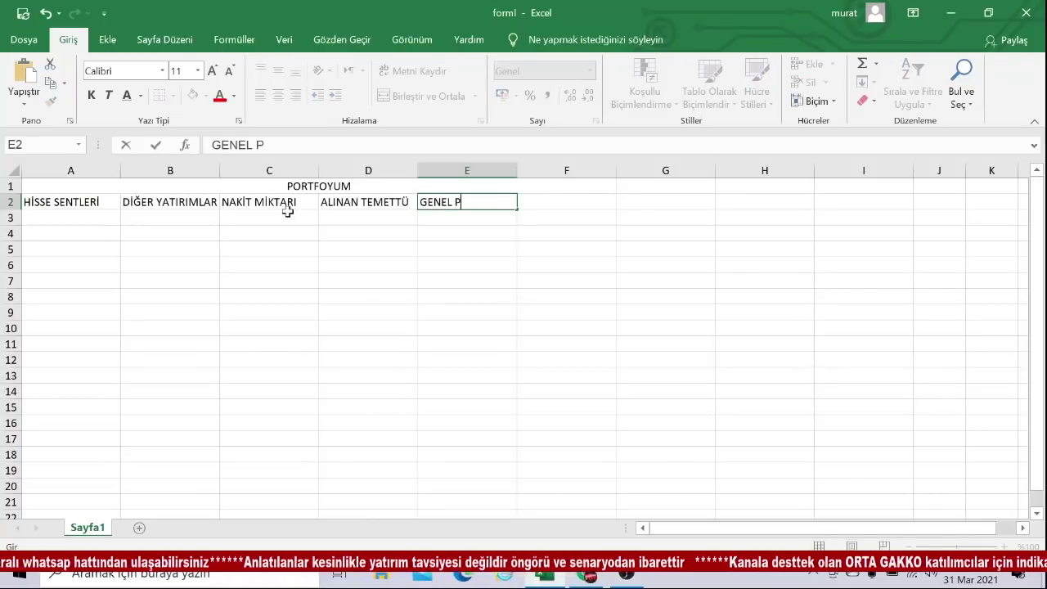
text(ORTF)
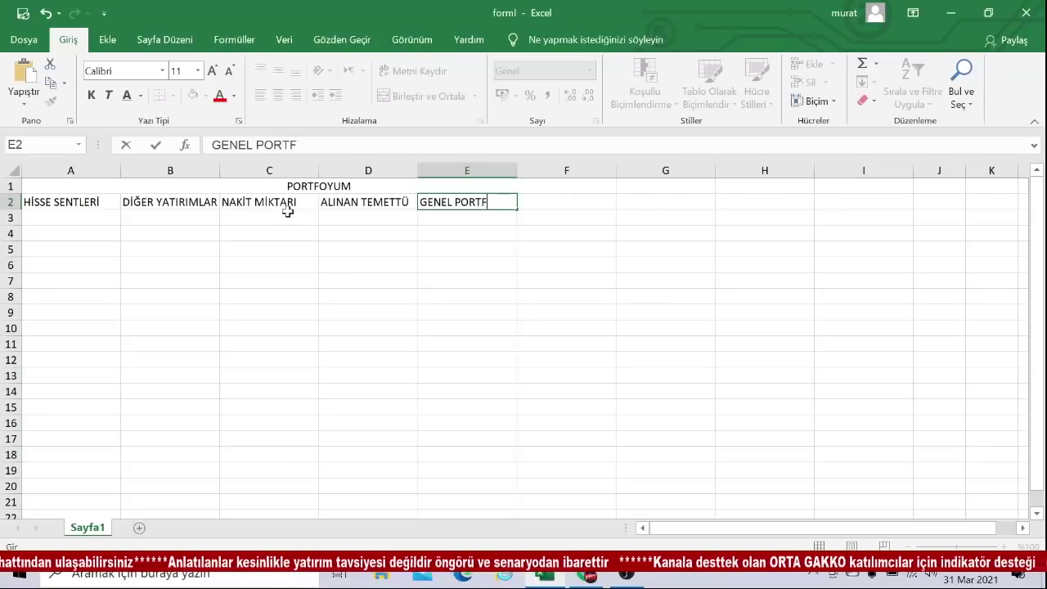
text(Ö)
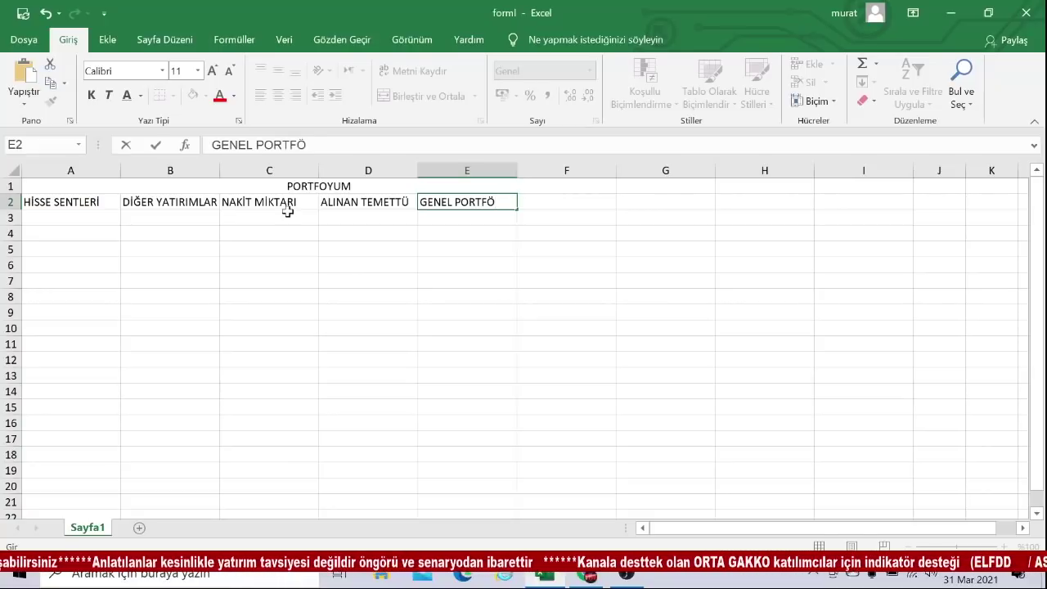
text(Y TOPLAMI)
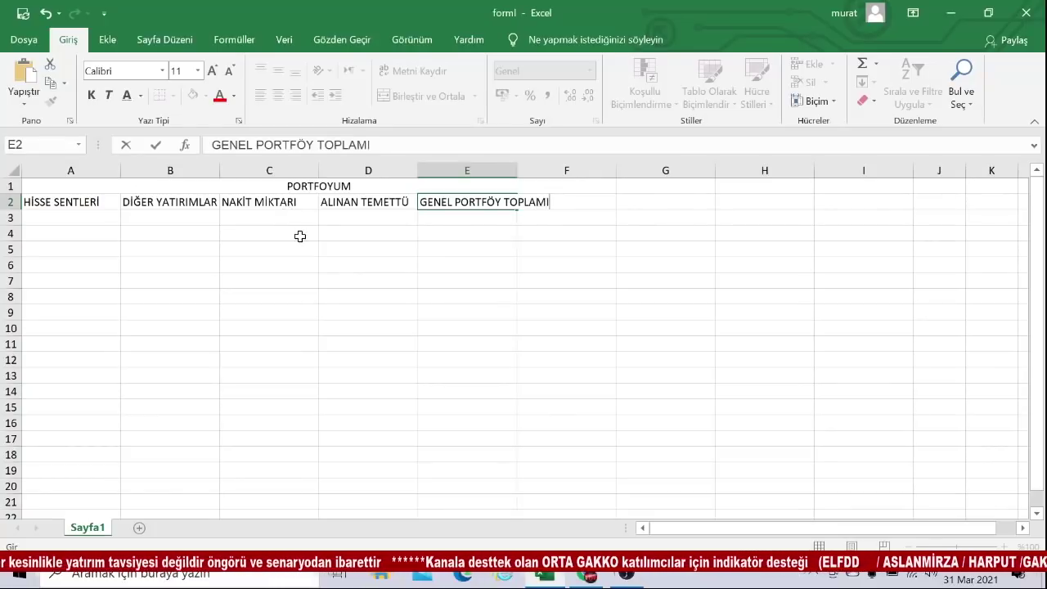
click(299, 234)
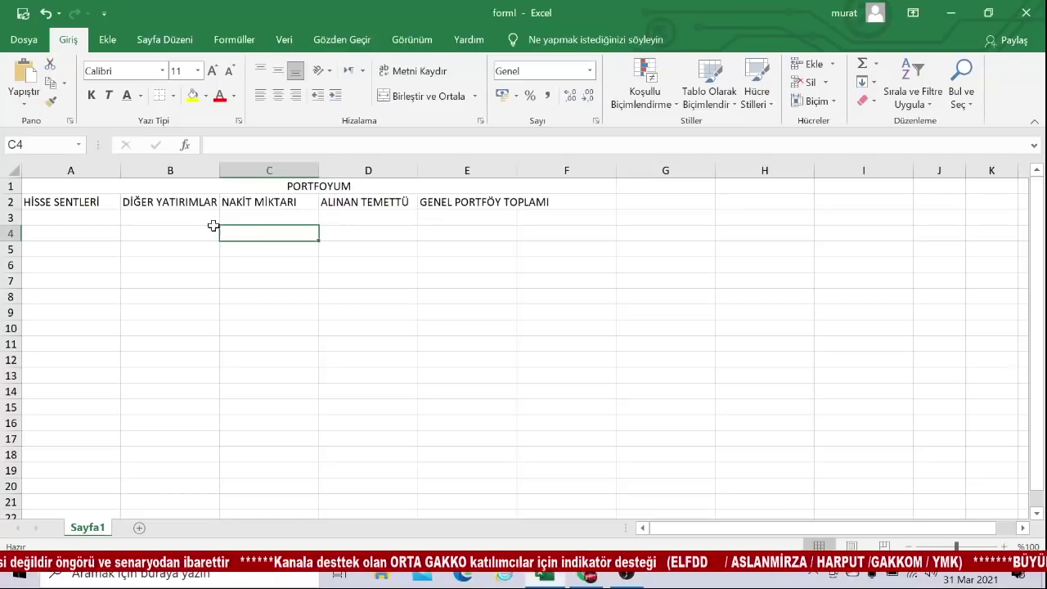
Start the investment table's header row by entering YATIRIM ADI in cell A4.
click(75, 231)
text(Y)
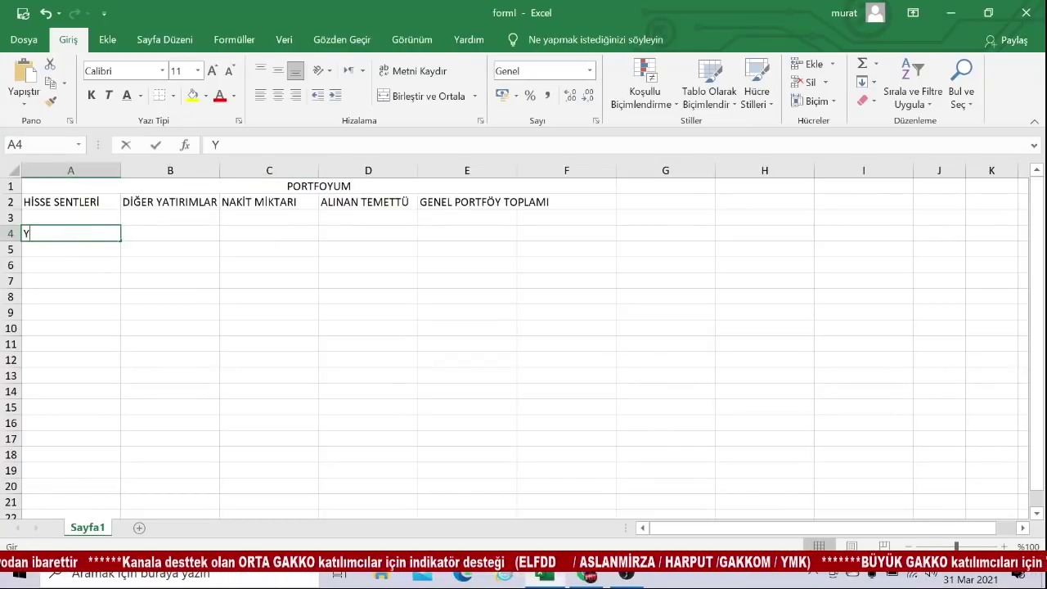
text(ATIR)
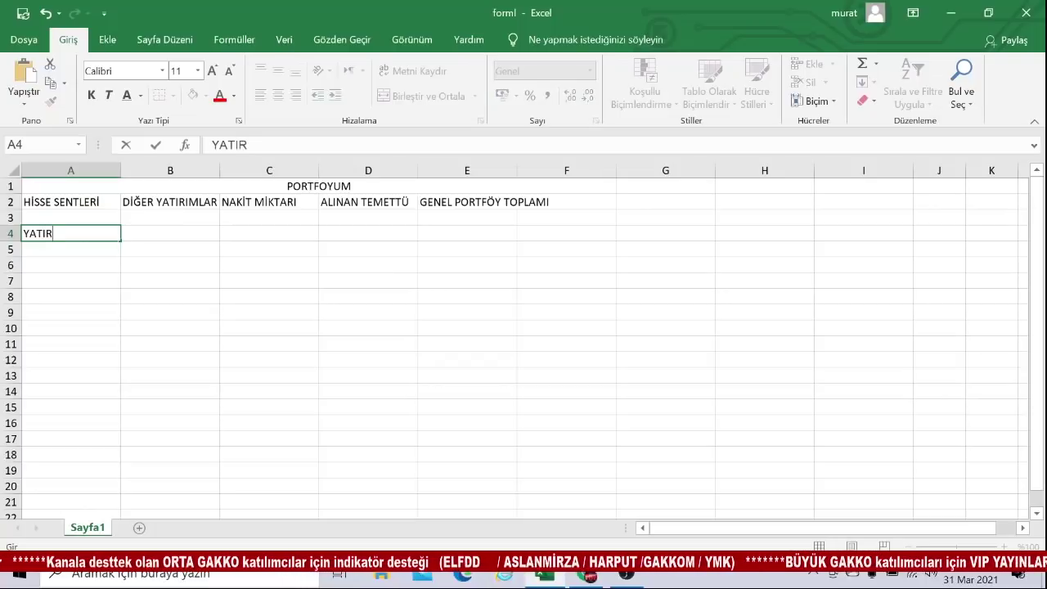
text(IM ADI)
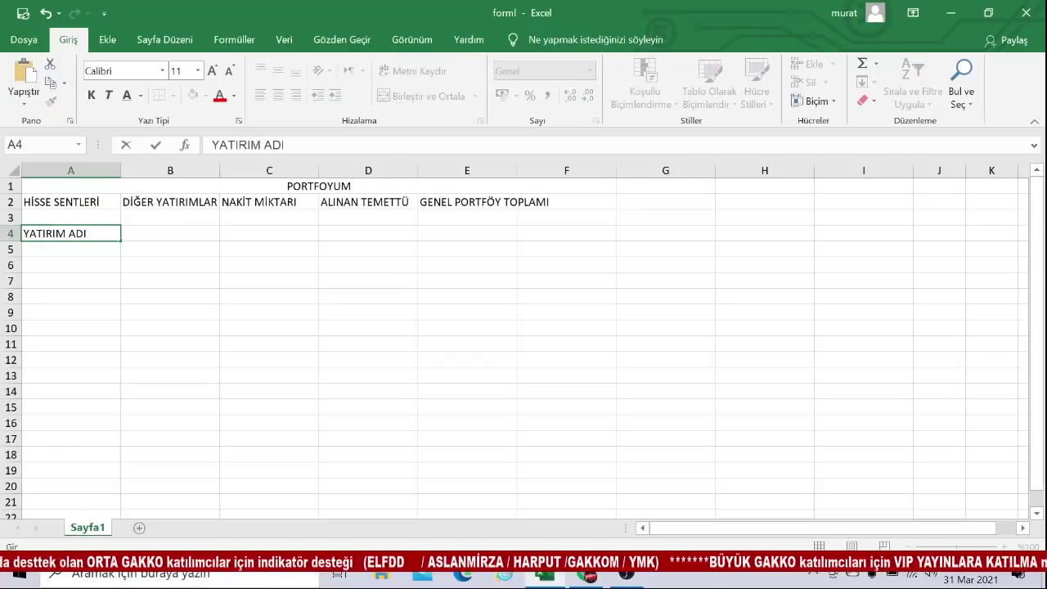
key(Tab)
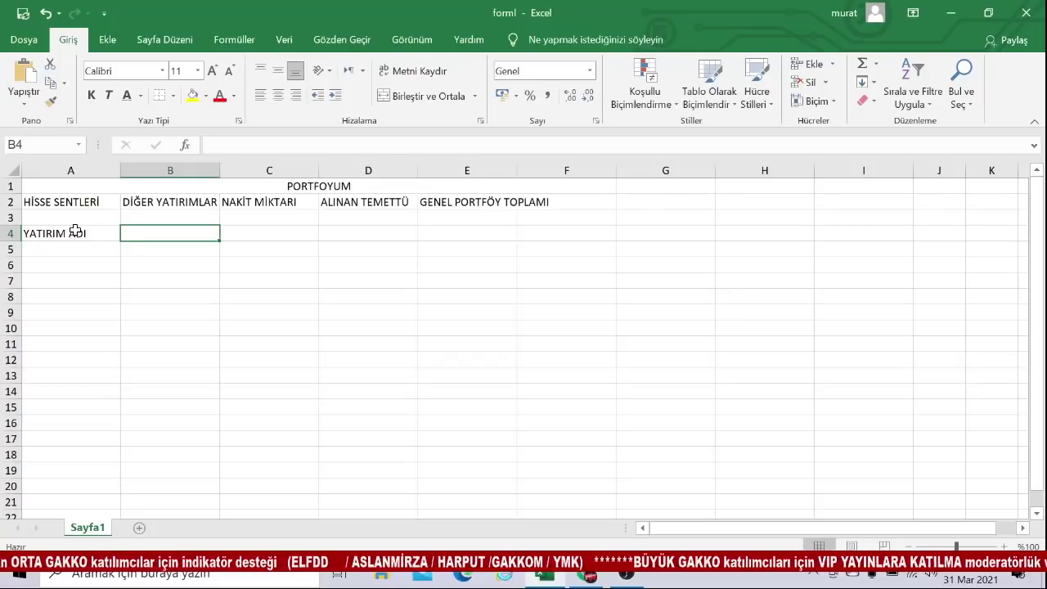
Continue the investment table's header row with ADET in B4, ALIŞ FİYATI in C4 and FÜNCEL FİYAT in D4.
text(ADET)
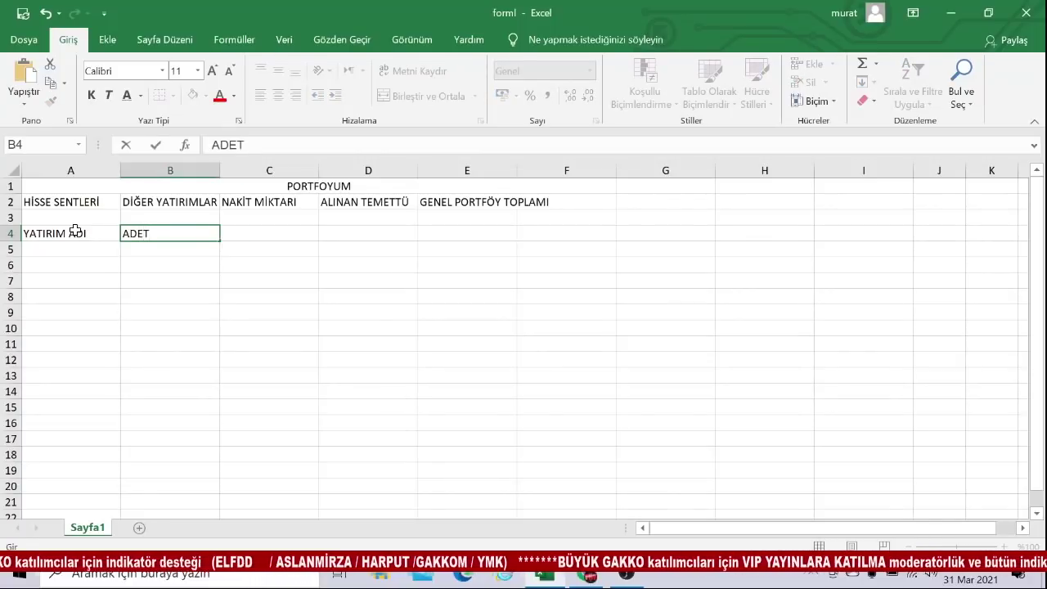
key(Tab)
text(A)
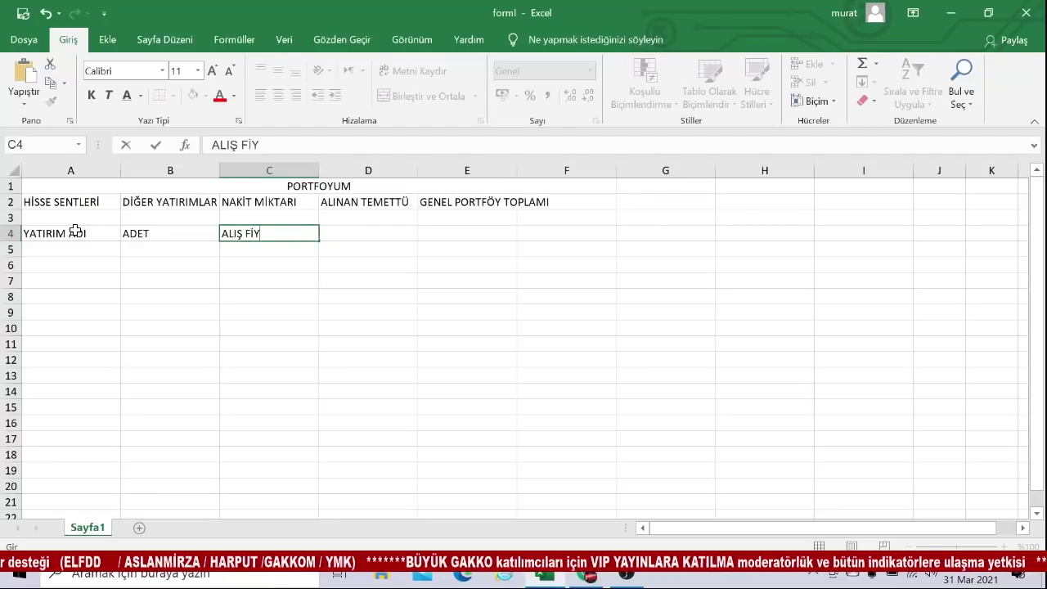
key(Tab)
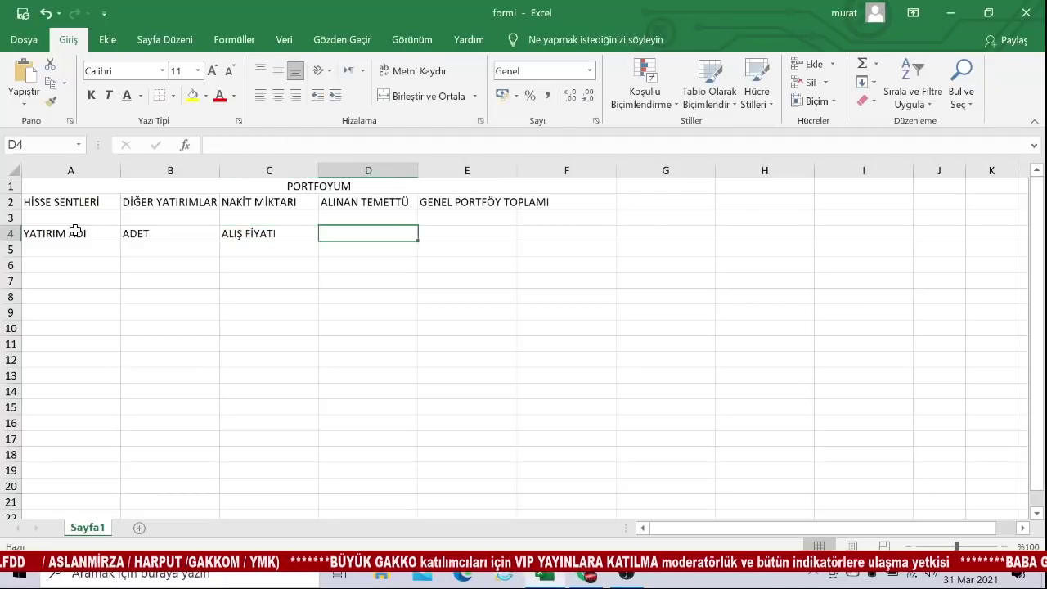
text(FÜNCEL FİYAT)
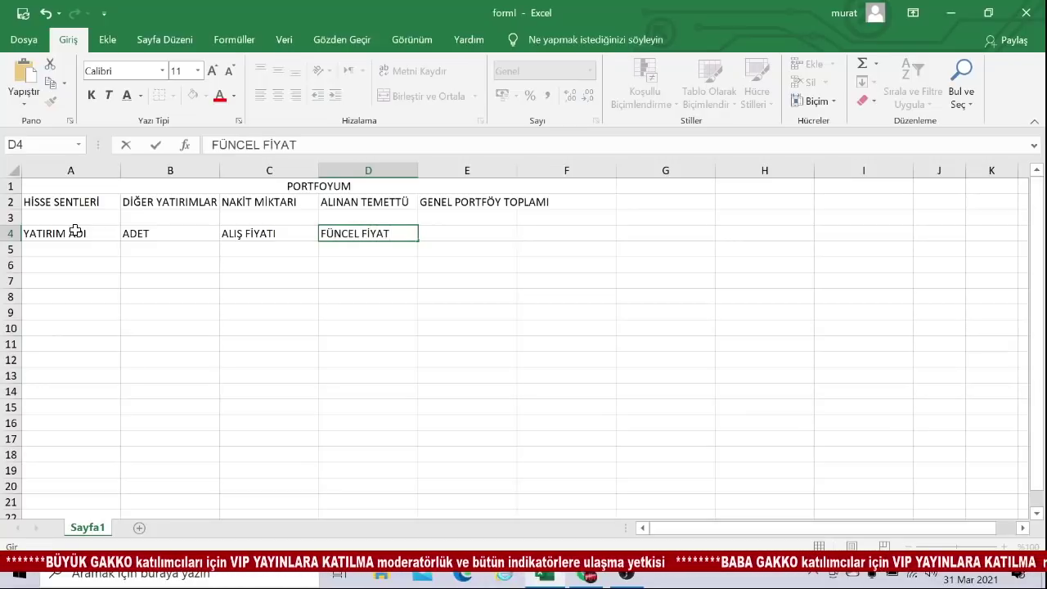
key(Tab)
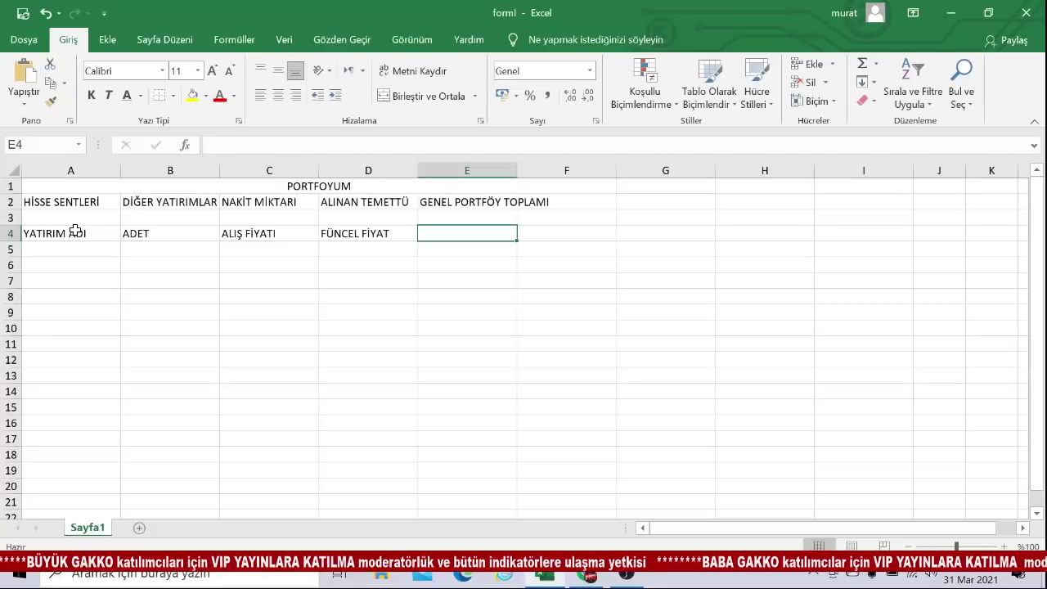
Enter the table headers TOPLAM MİKTARIM in E4 and ALINAN TEMETTÜ in F4.
text(T)
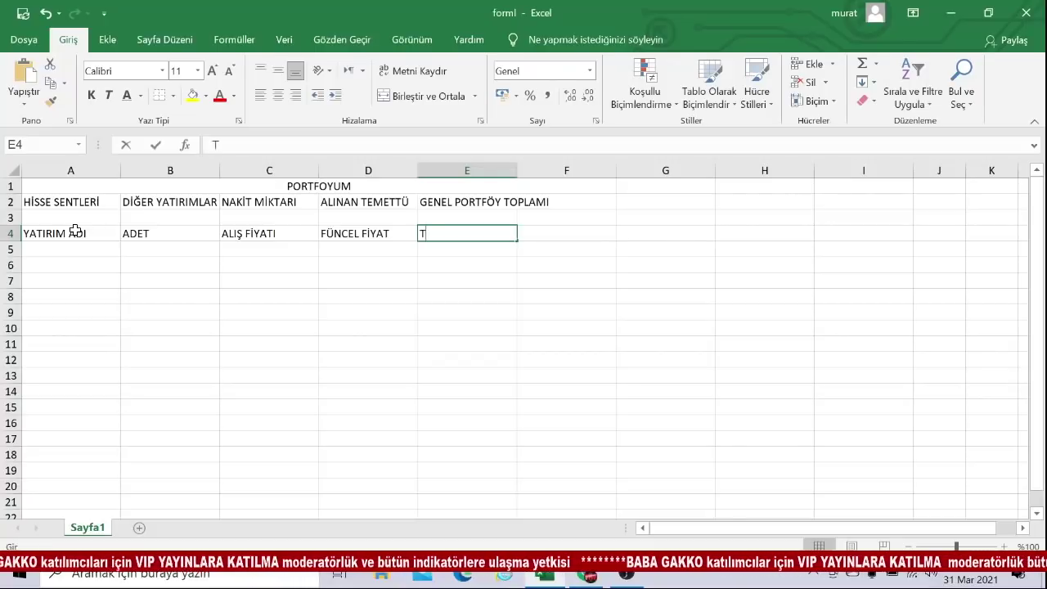
text(OPLAM M)
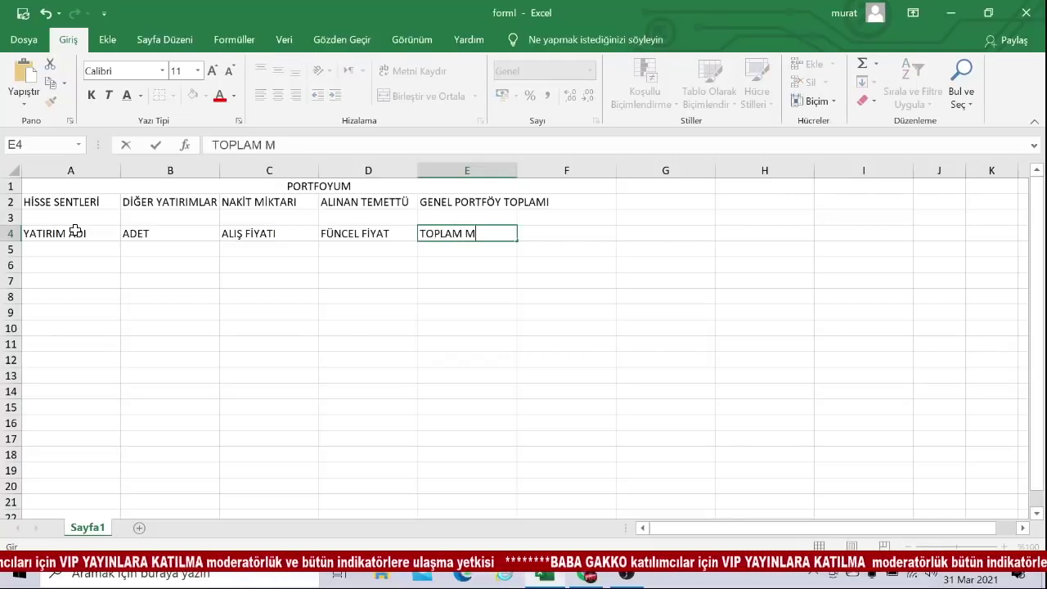
text(İKTARI)
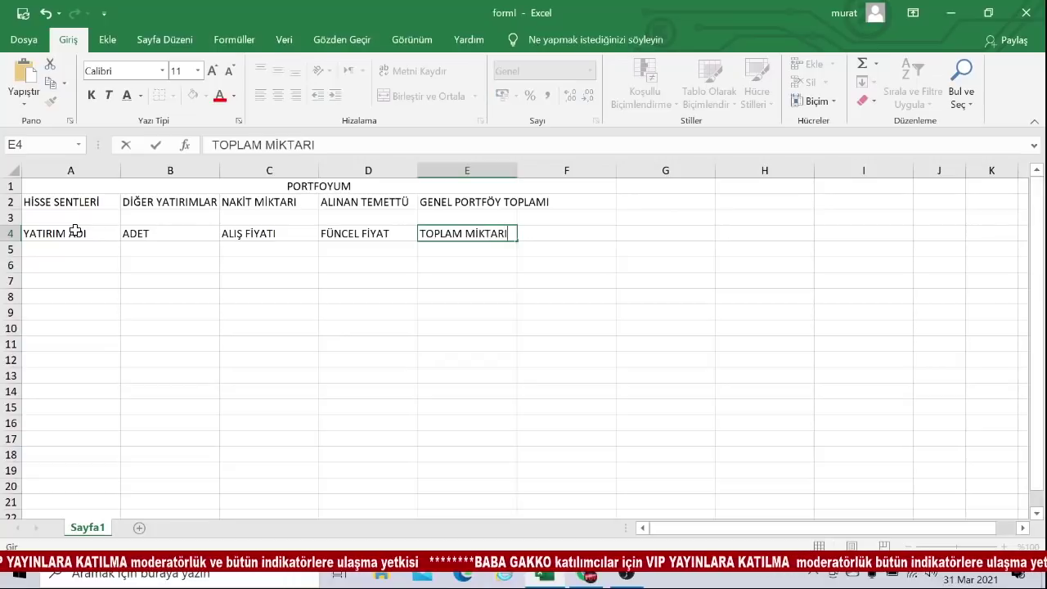
text(M)
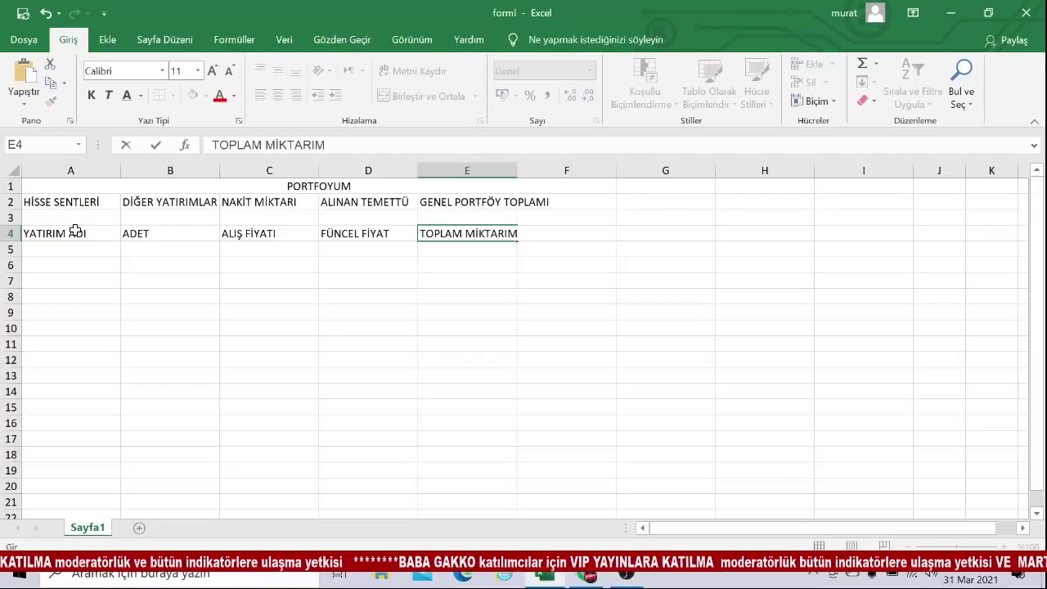
key(Tab)
text(ALI)
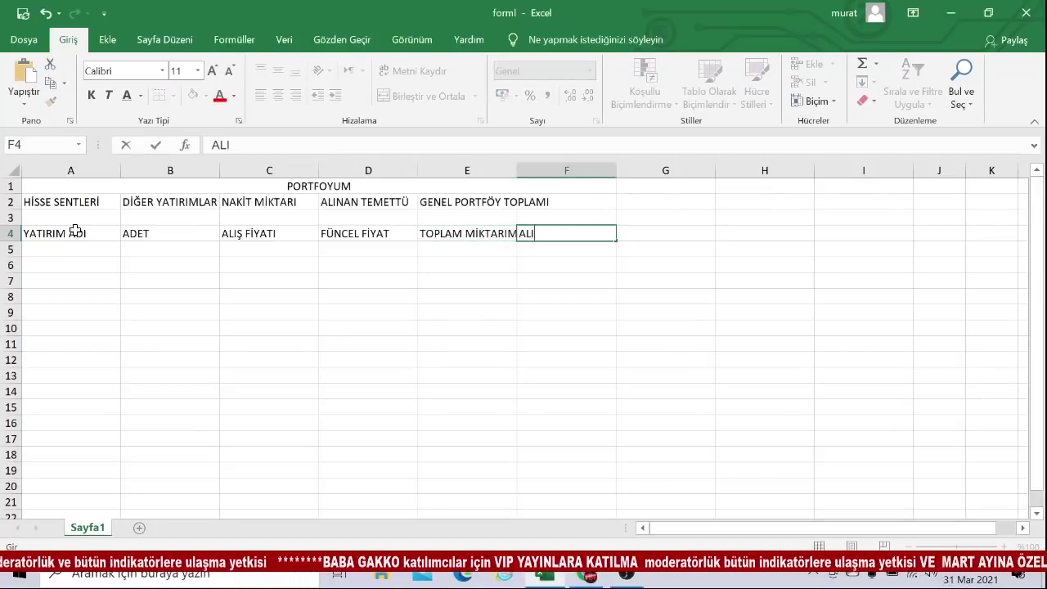
text(NAN TEMETTÜ)
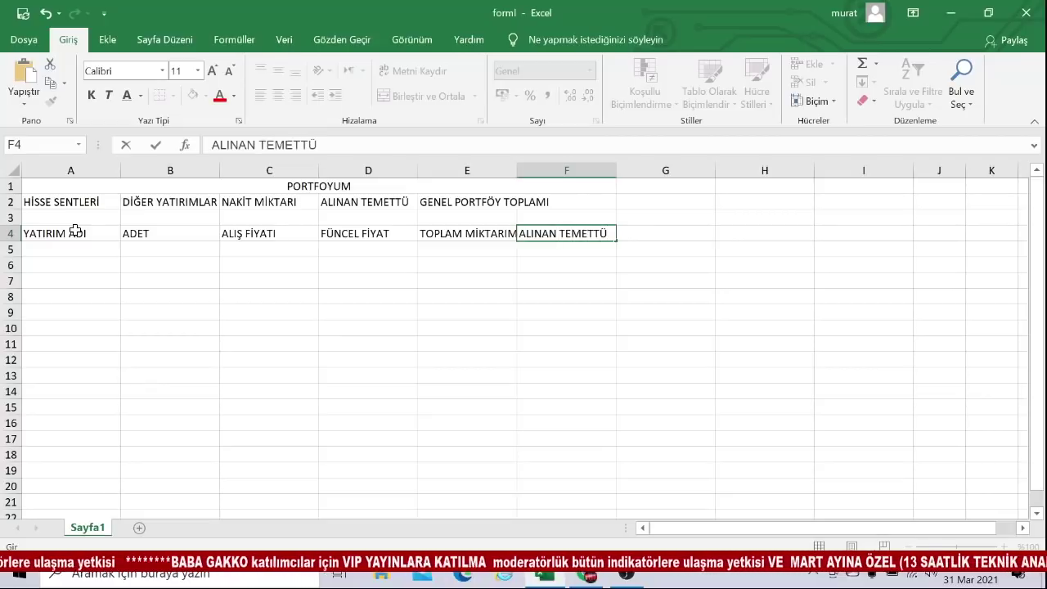
key(Tab)
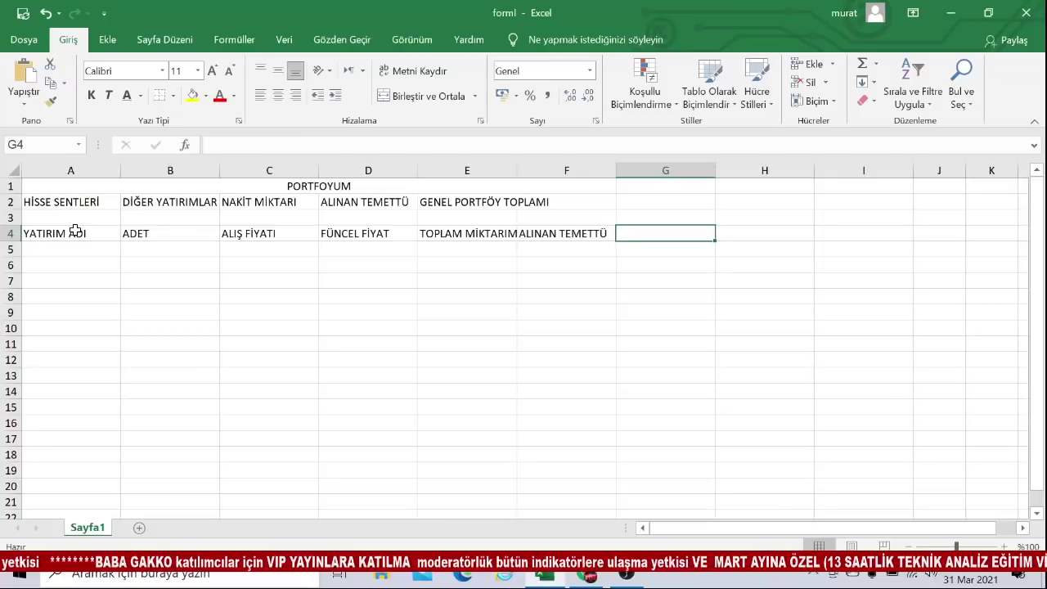
Complete the investment table's header row by entering KAR ZARAR DURUMU in cell G4.
text(KA)
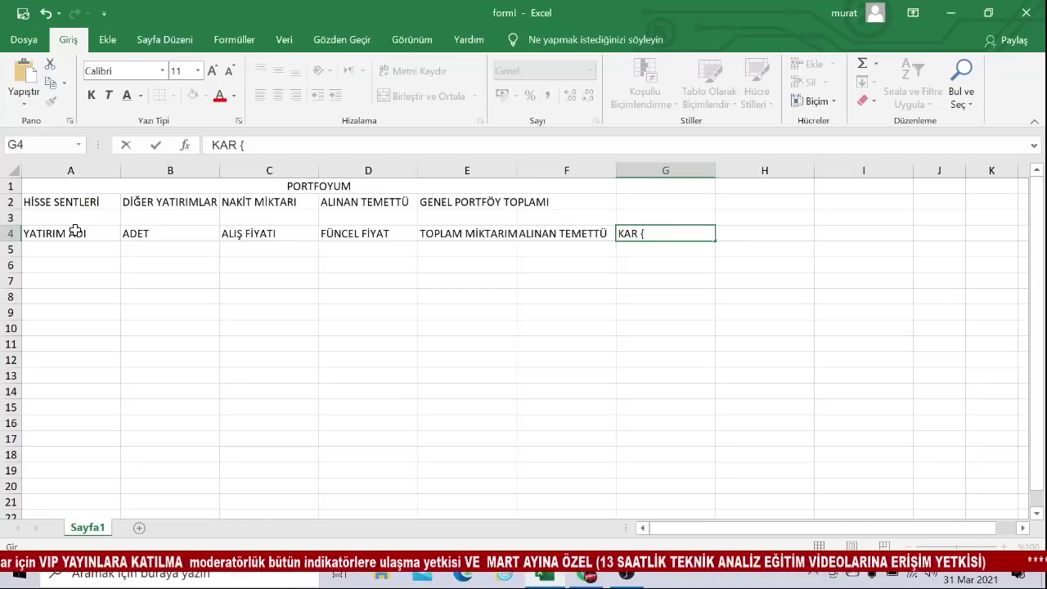
text(R ZA)
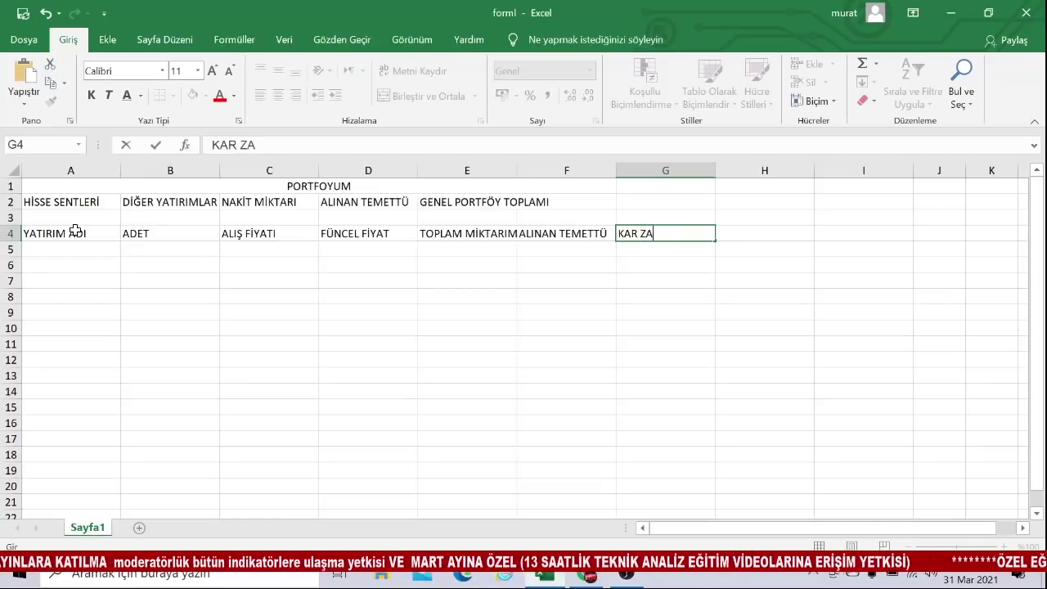
text(RAR DURUM)
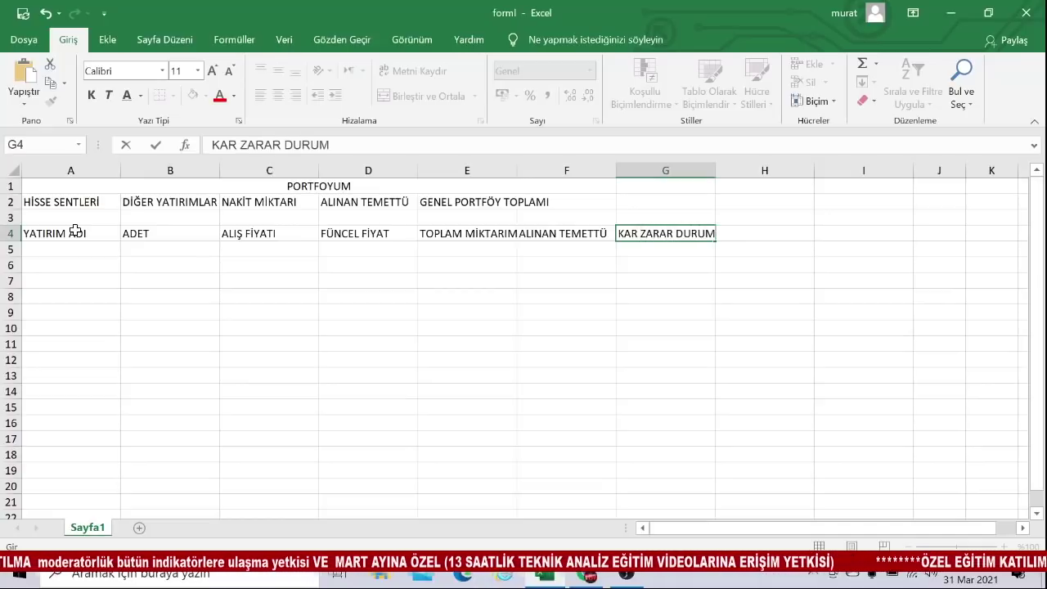
text(U)
click(287, 281)
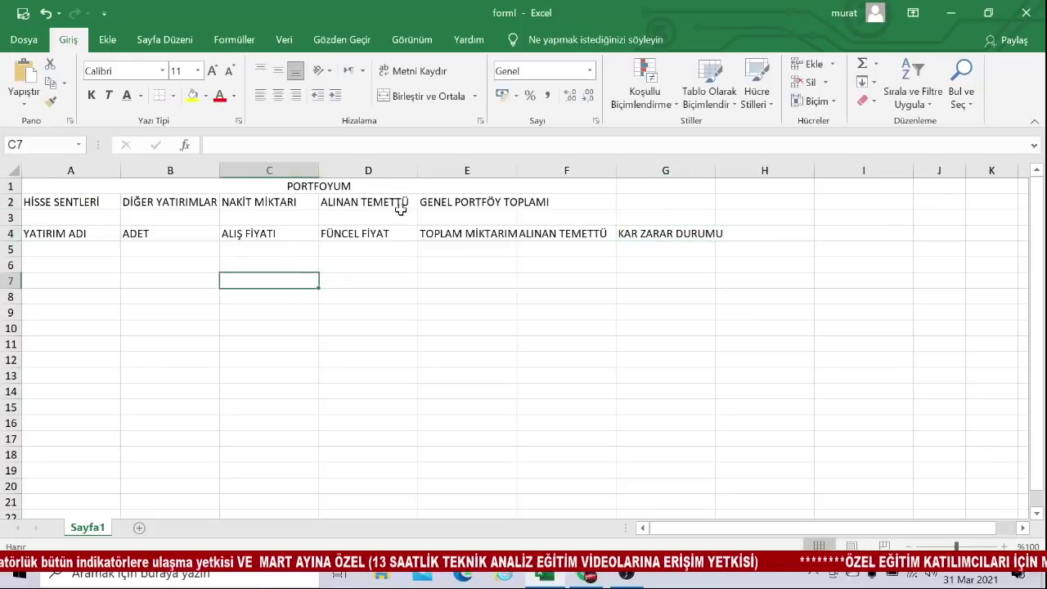
Widen columns A to G equally so the headers fit, and increase the heights of rows 1 and 2.
drag(90, 202, 654, 176)
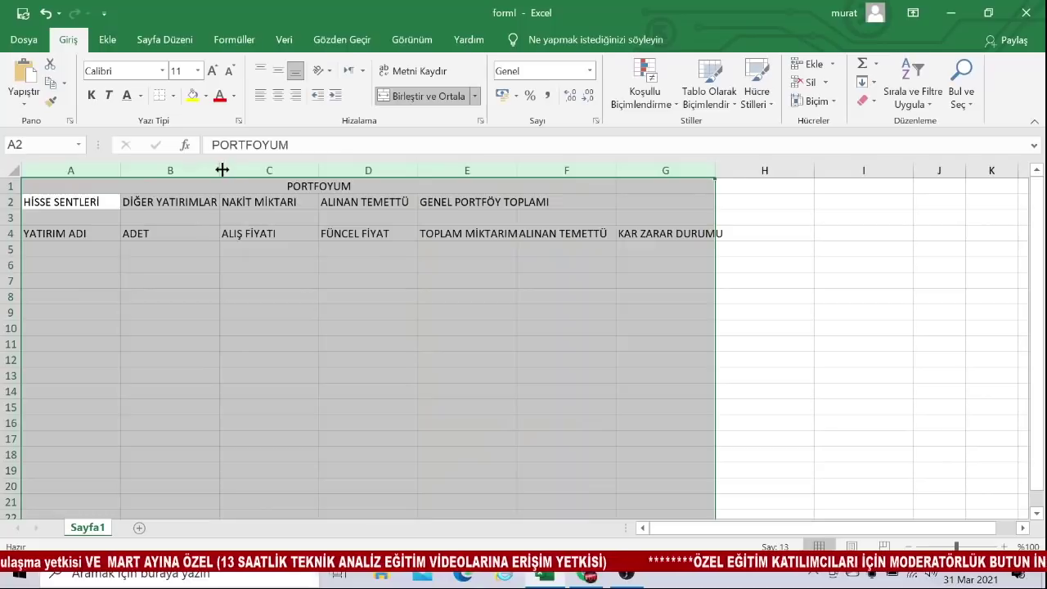
drag(222, 169, 239, 169)
click(526, 286)
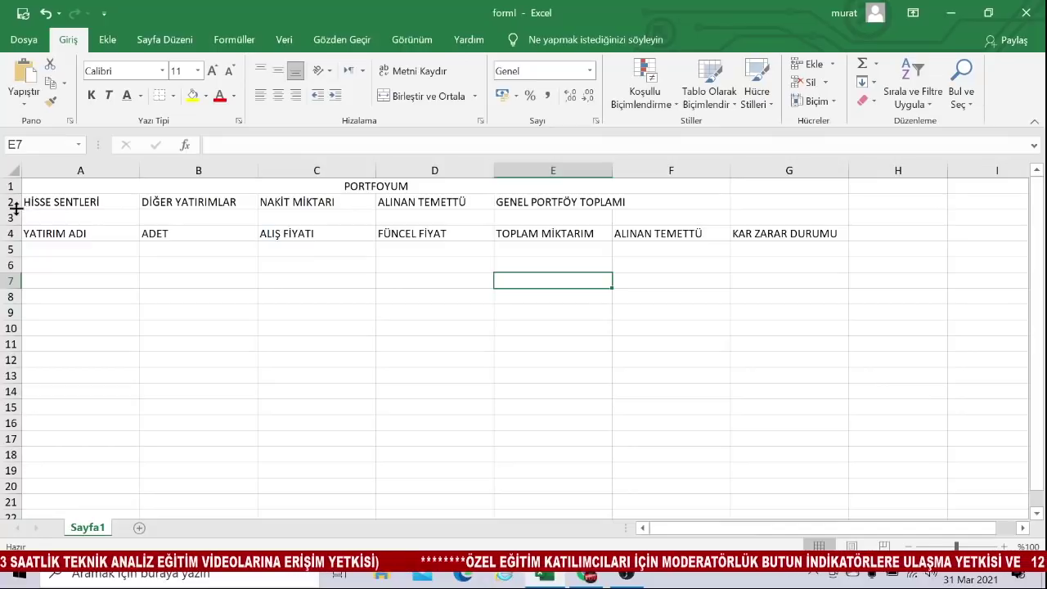
drag(11, 209, 11, 225)
drag(12, 186, 12, 210)
Unmerge the PORTFOYUM title and merge and center it again across A1:G1.
click(243, 193)
drag(243, 193, 760, 189)
click(423, 97)
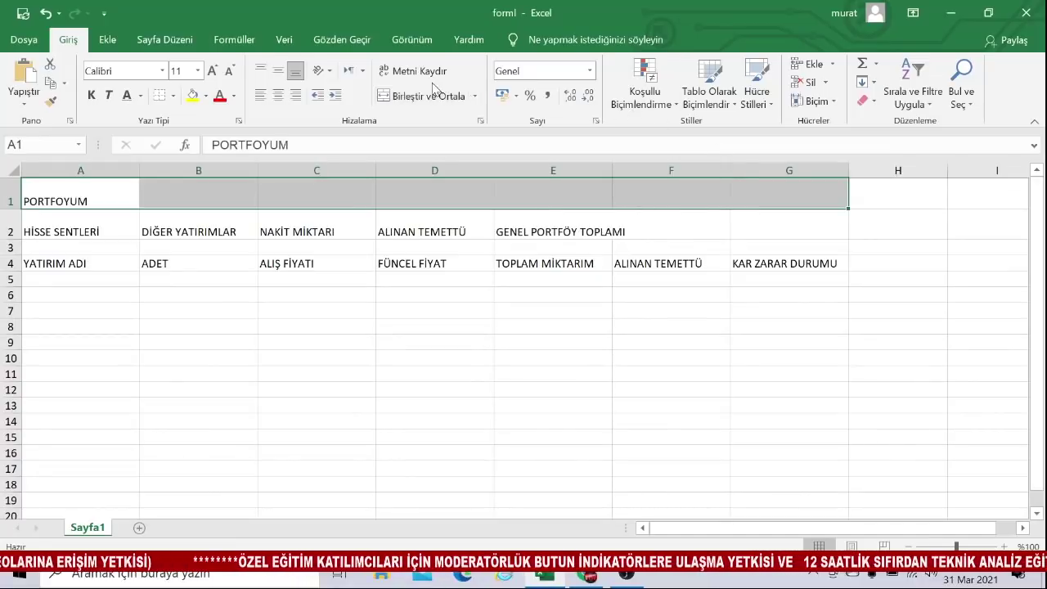
click(423, 97)
double_click(94, 96)
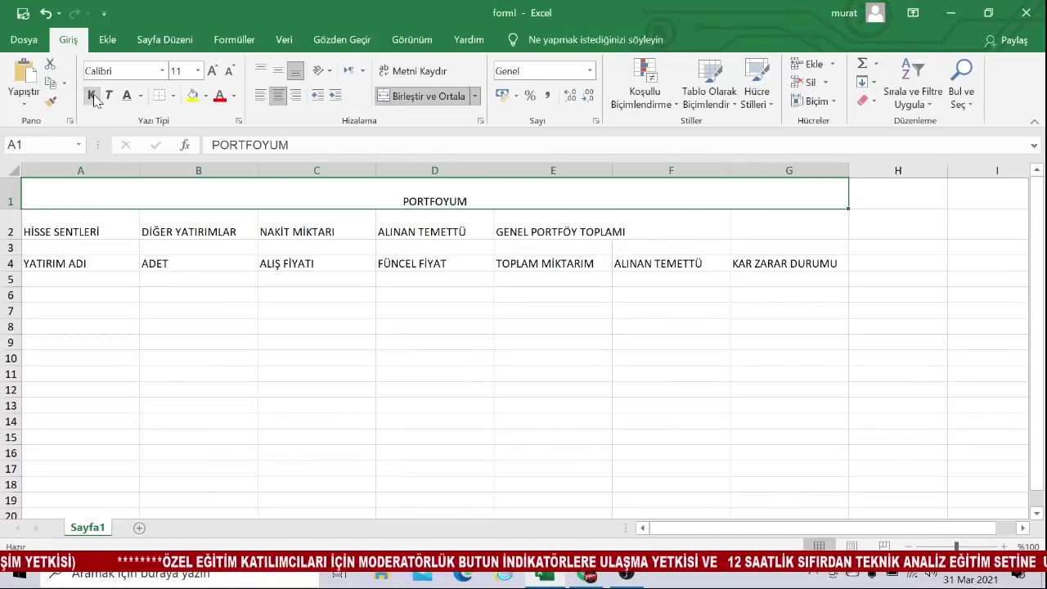
double_click(94, 96)
click(94, 97)
click(94, 97)
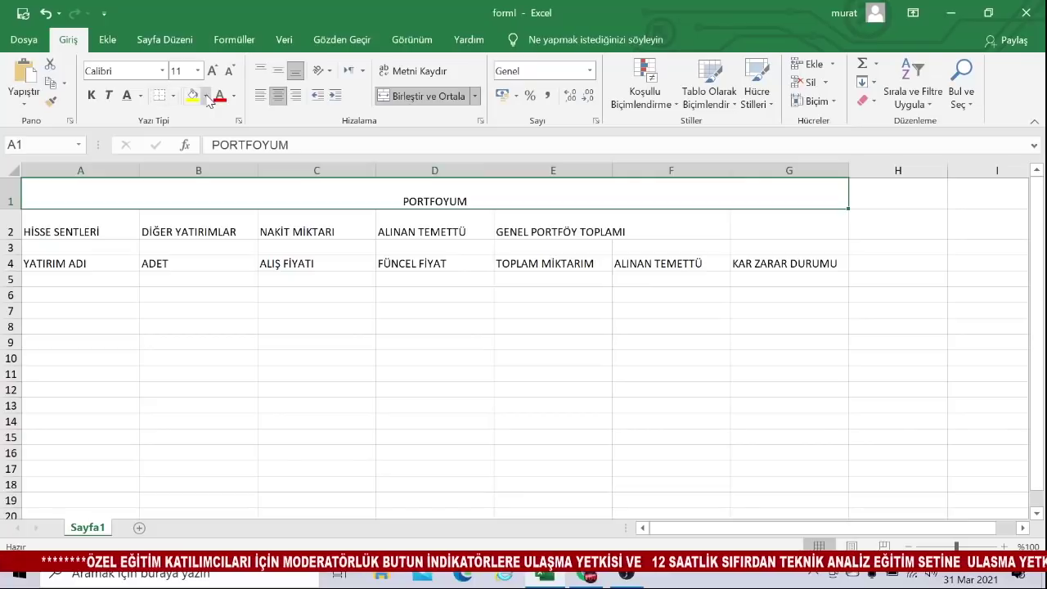
Increase the font size of the PORTFOYUM title to 26.
click(212, 71)
click(211, 71)
click(212, 72)
click(212, 72)
click(212, 72)
click(212, 72)
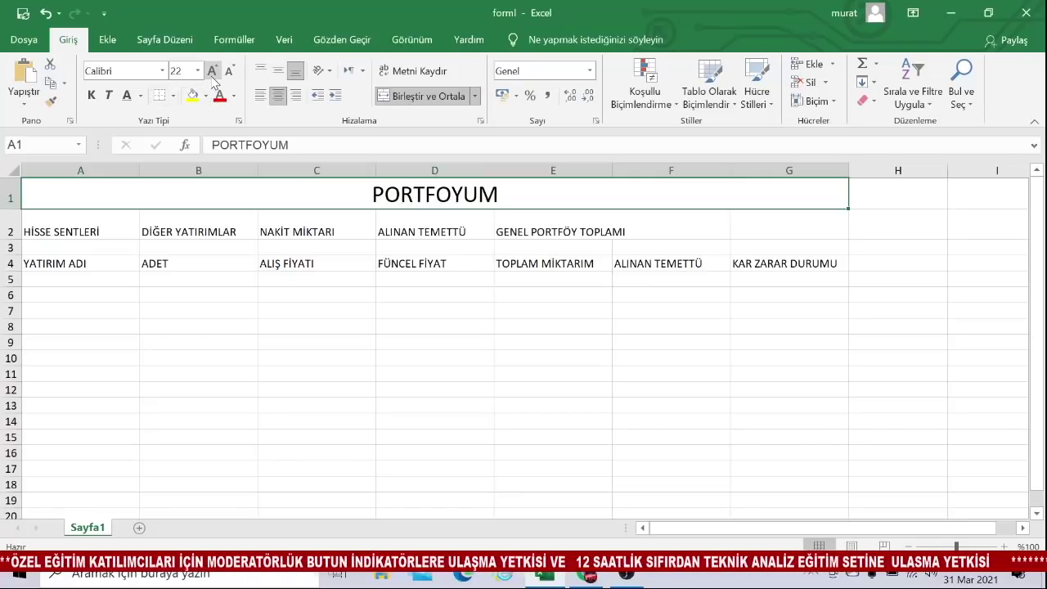
click(212, 71)
click(212, 71)
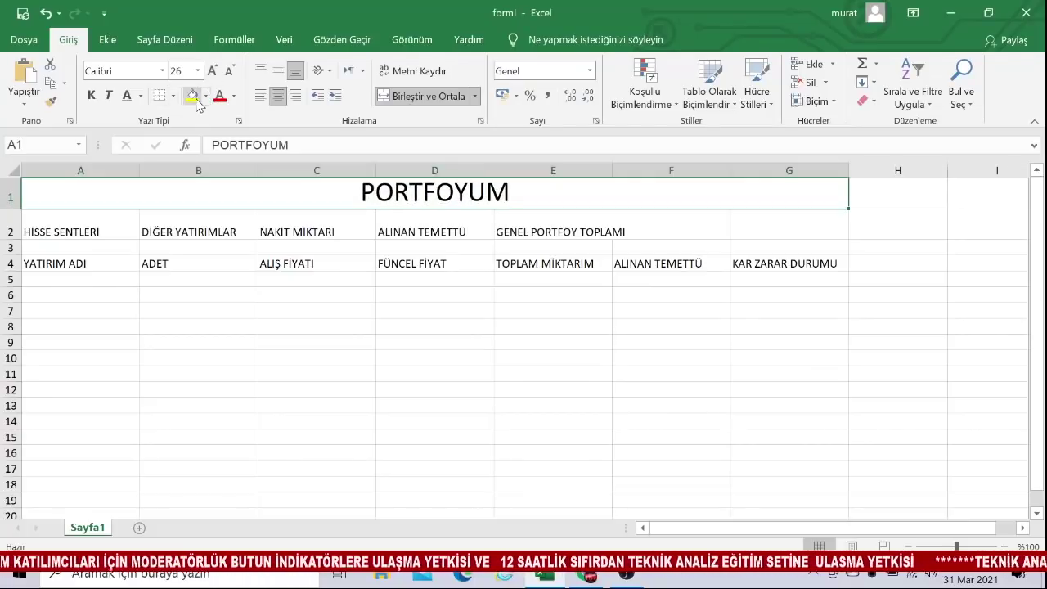
Give the PORTFOYUM title cell a yellow fill and red text.
click(200, 96)
click(219, 95)
click(367, 280)
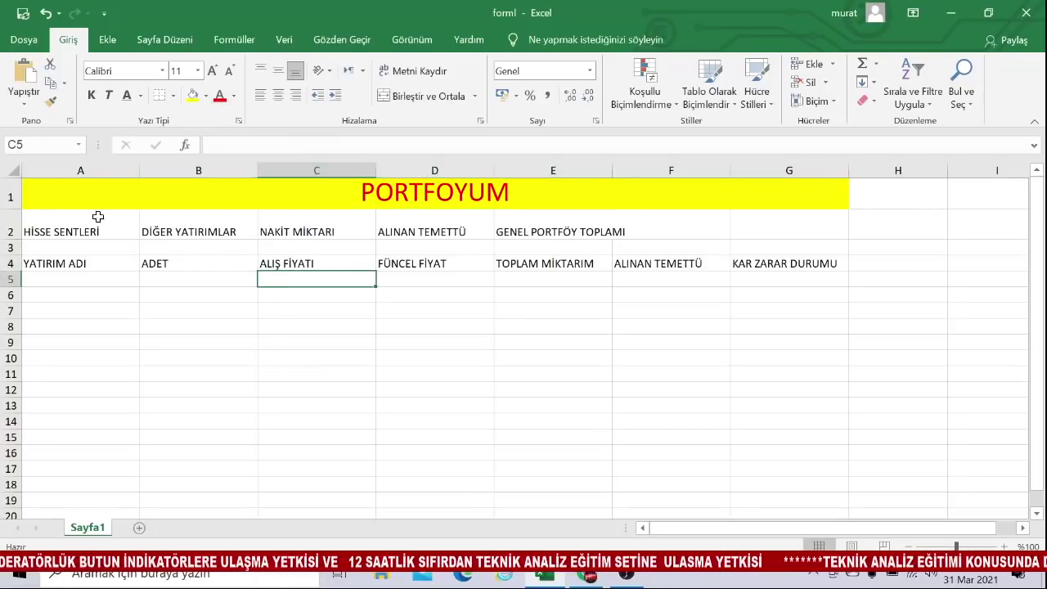
Set the vertical text alignment of the summary headings in A2:G2 to Orta in the cell formatting.
drag(72, 221, 773, 222)
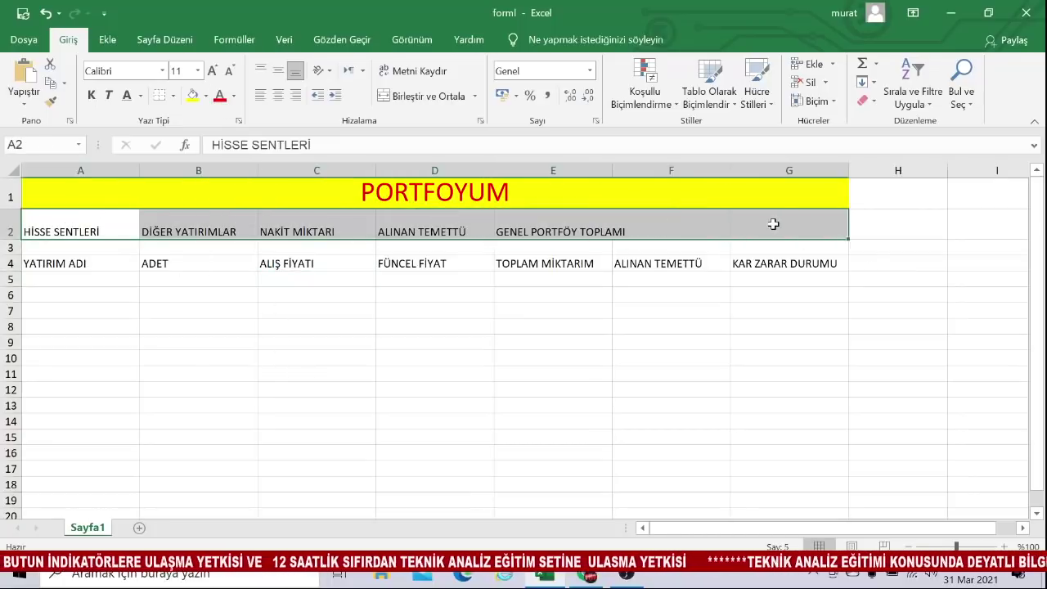
right_click(117, 217)
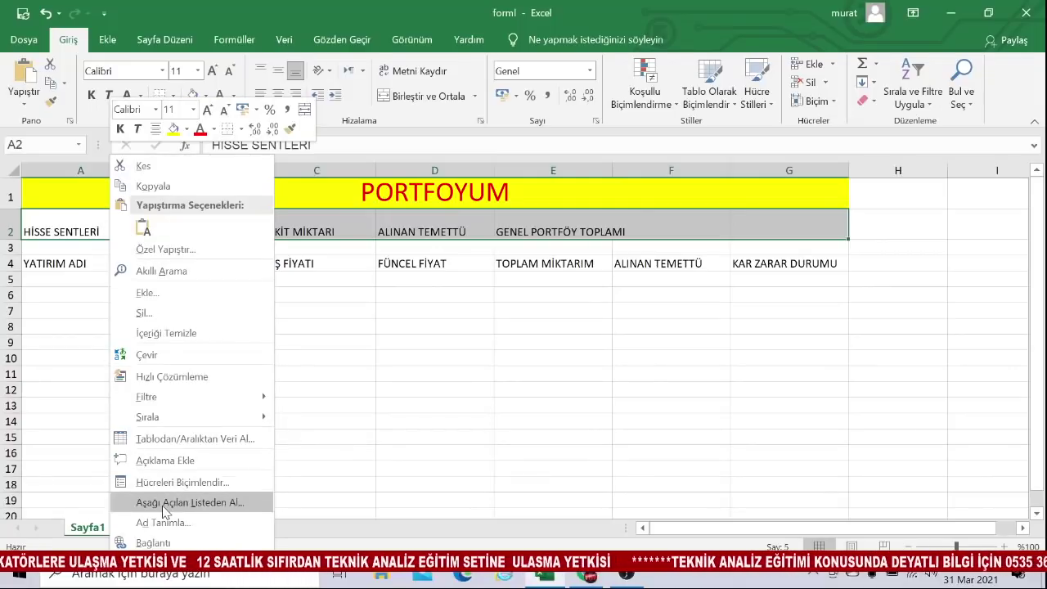
click(173, 484)
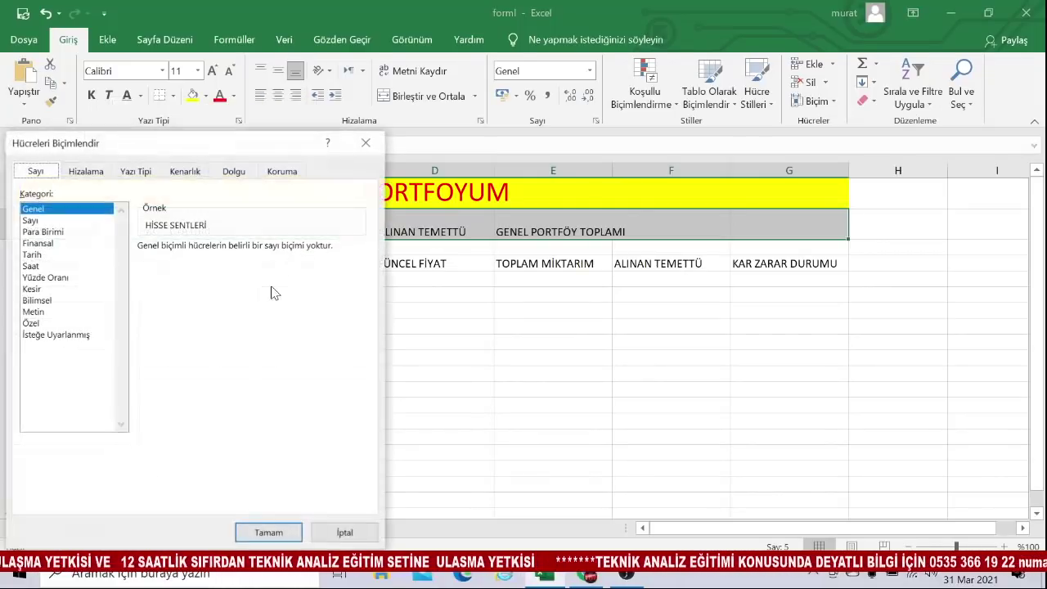
click(86, 171)
click(57, 264)
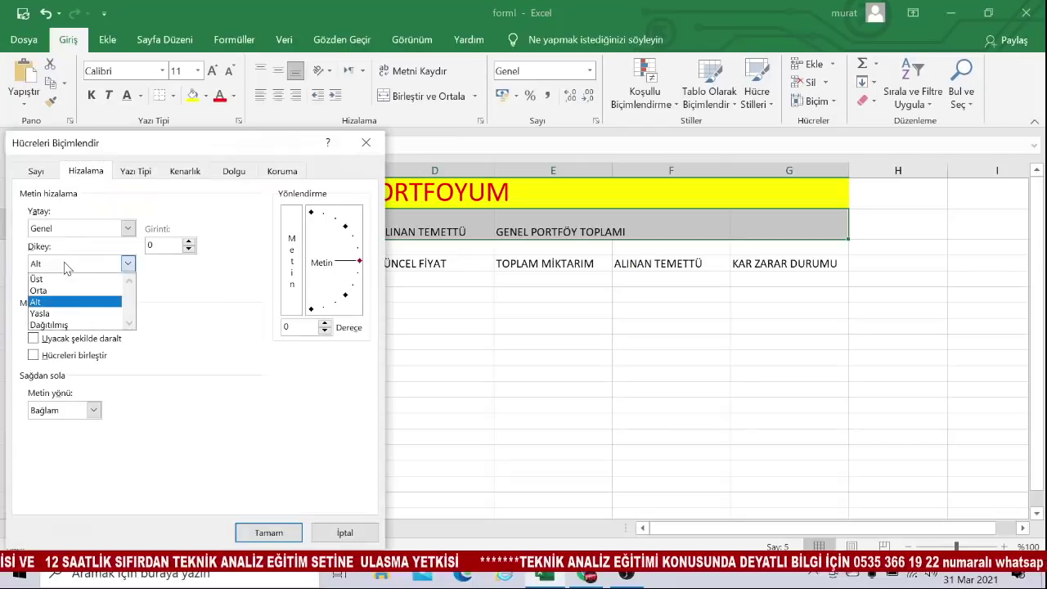
click(39, 290)
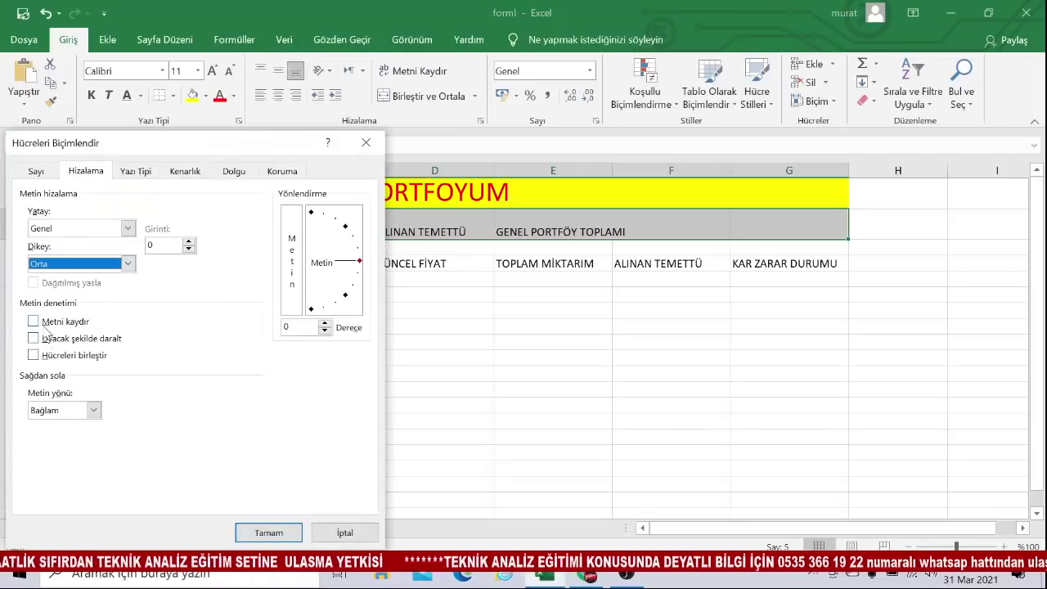
click(261, 536)
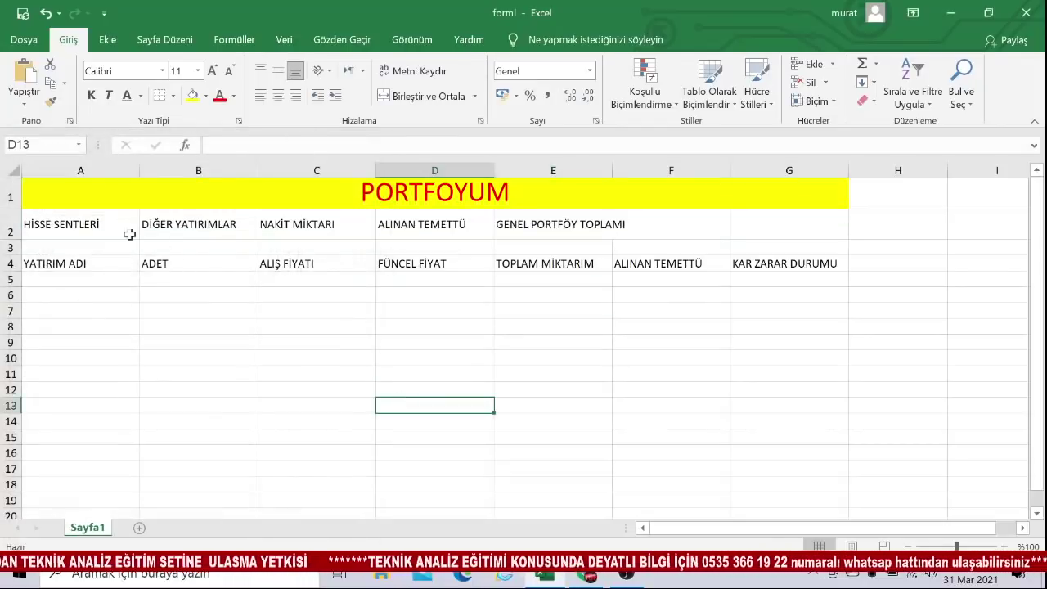
Make the summary headings in A2:G2 bold and raise their font size to 12.
drag(111, 228, 754, 227)
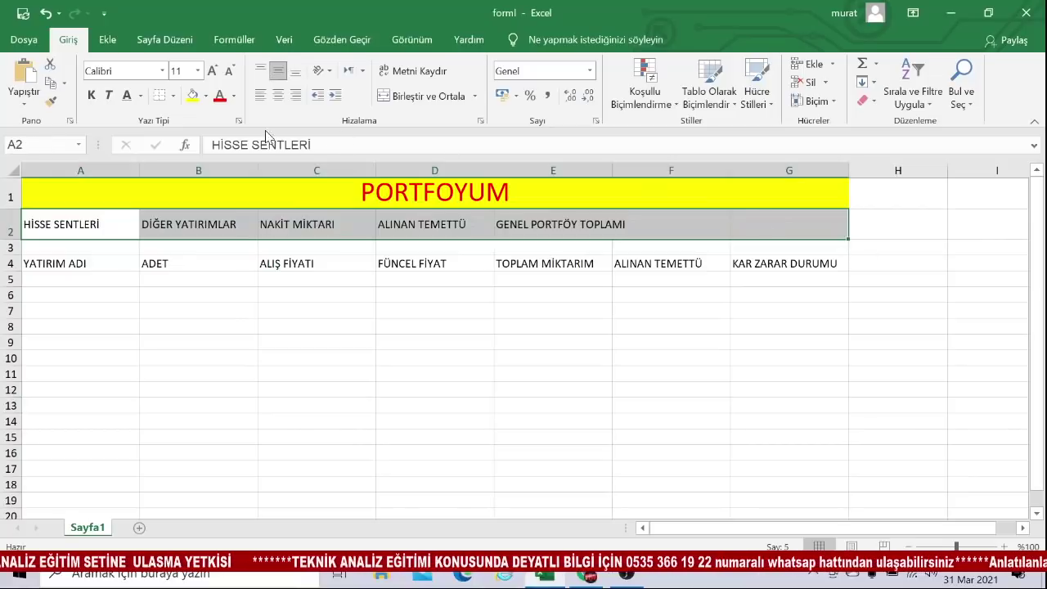
click(91, 95)
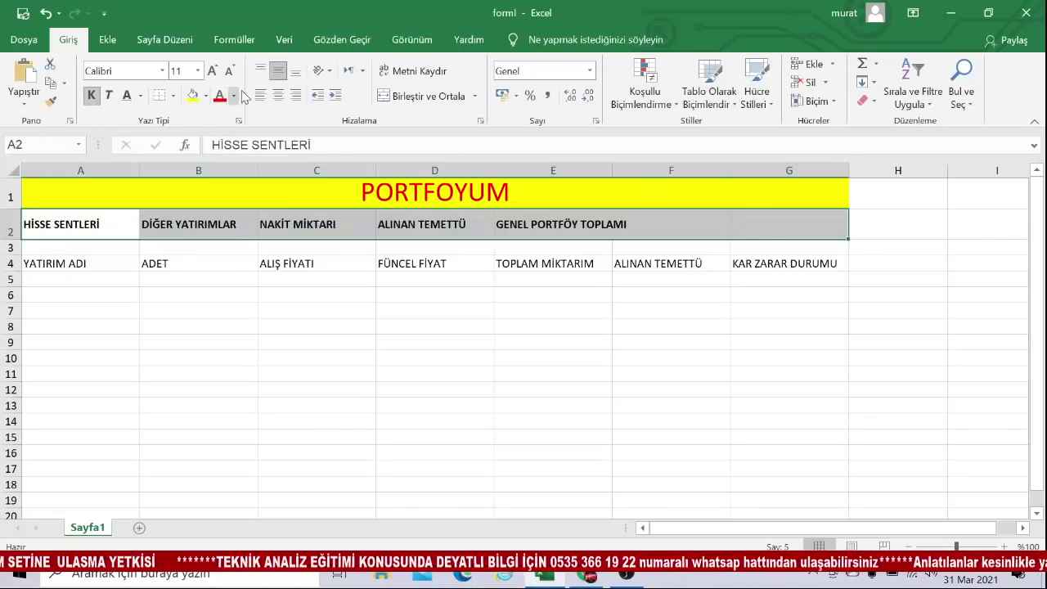
click(213, 72)
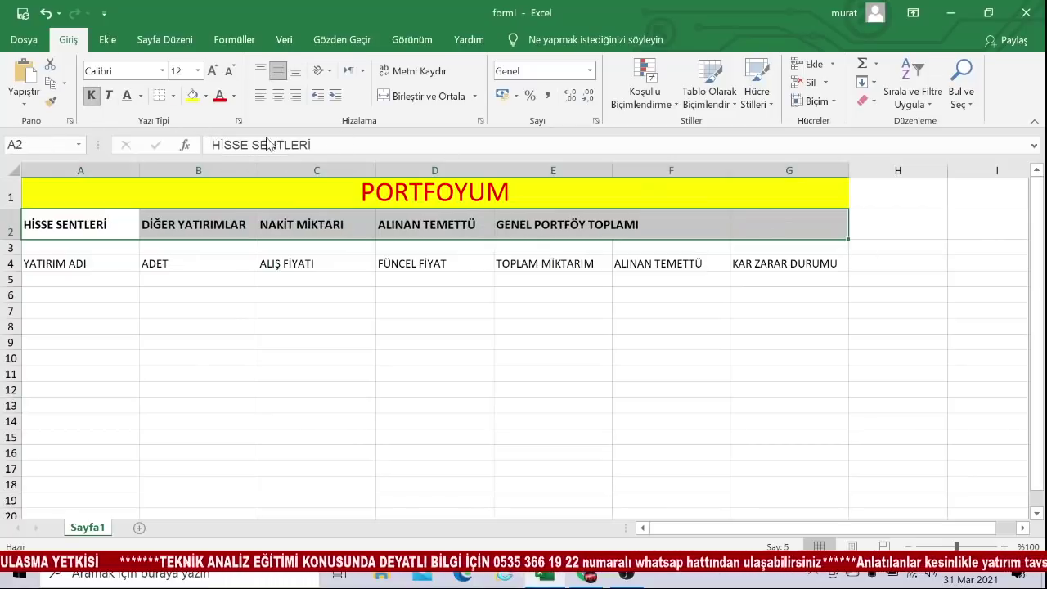
click(468, 358)
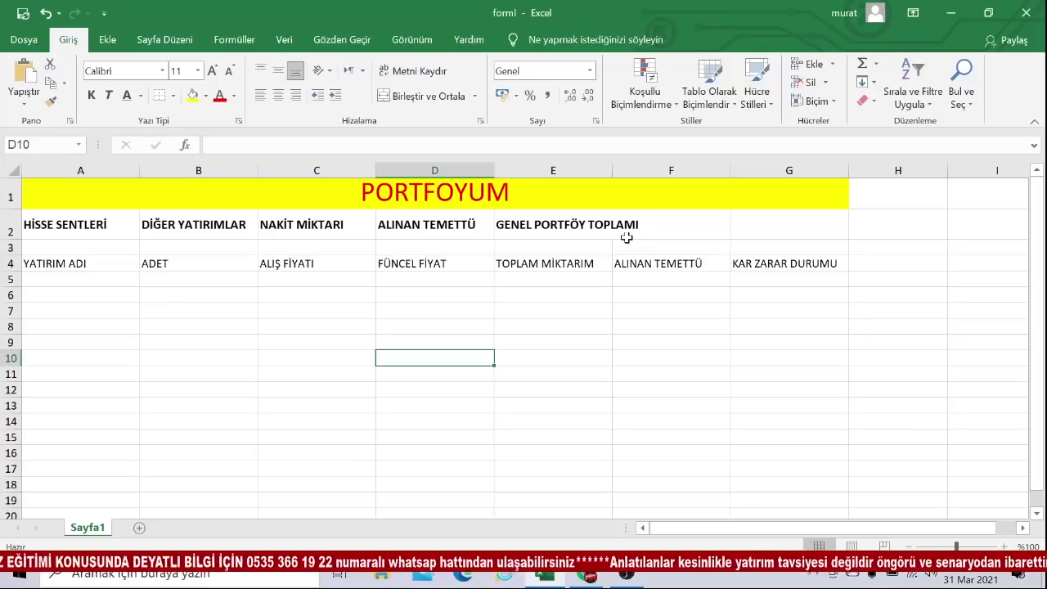
Enter the heading KAR ZARAR in cell G2.
click(781, 223)
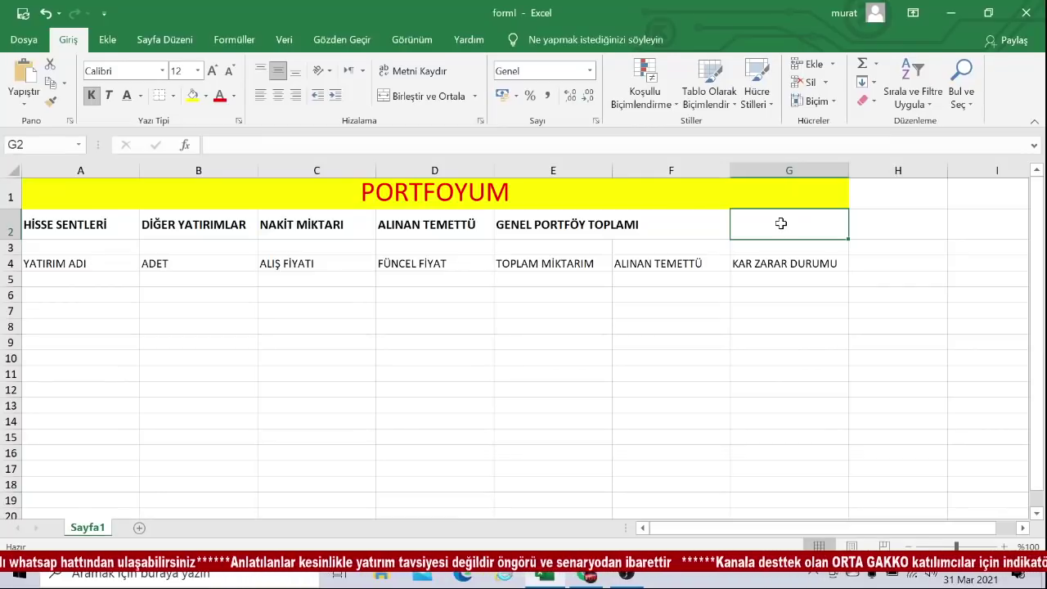
text(K)
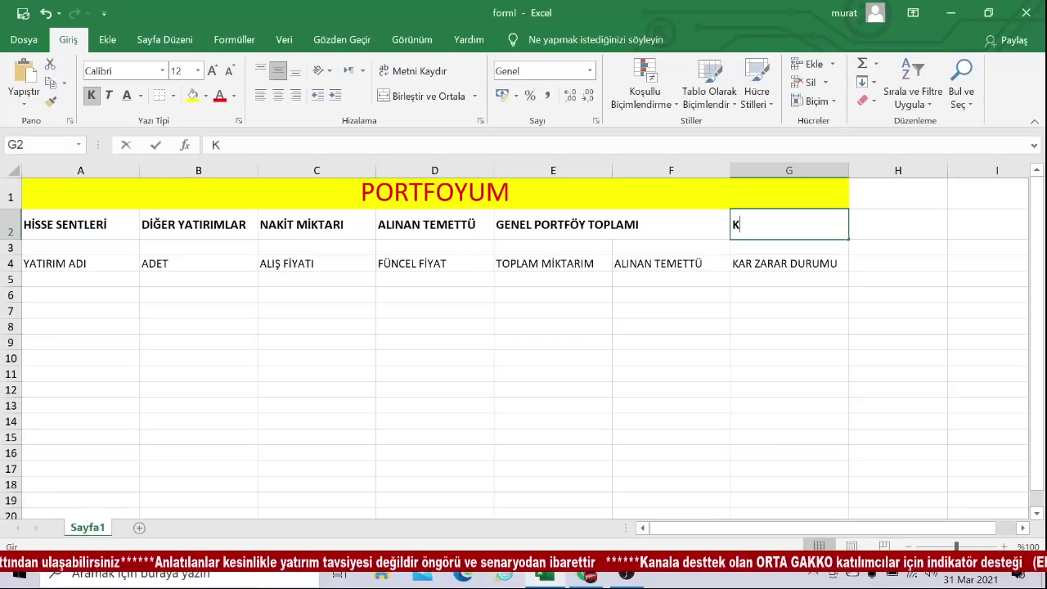
text(AR Z)
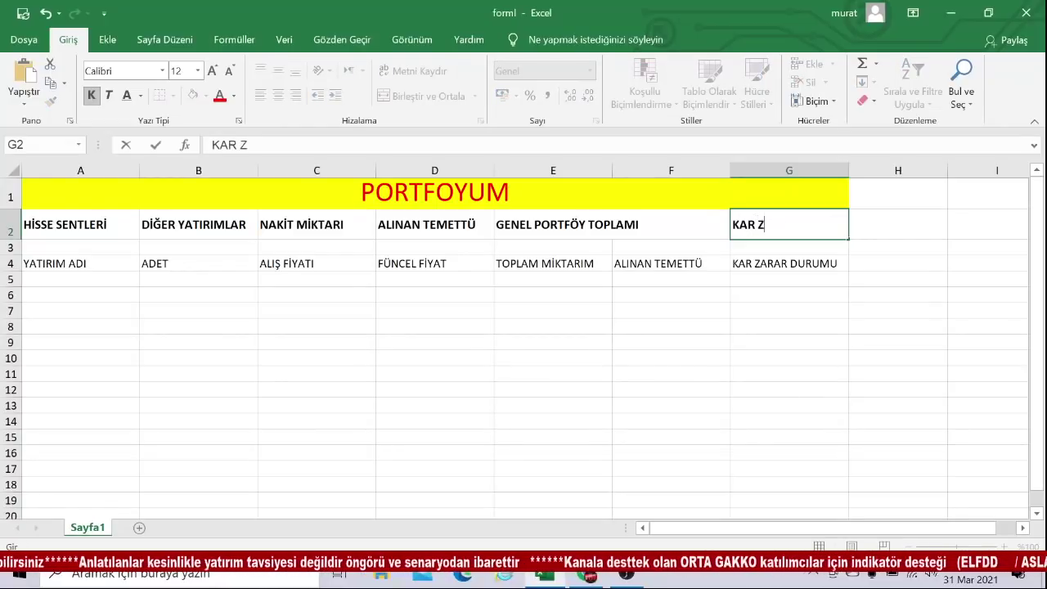
text(ARAR)
key(Return)
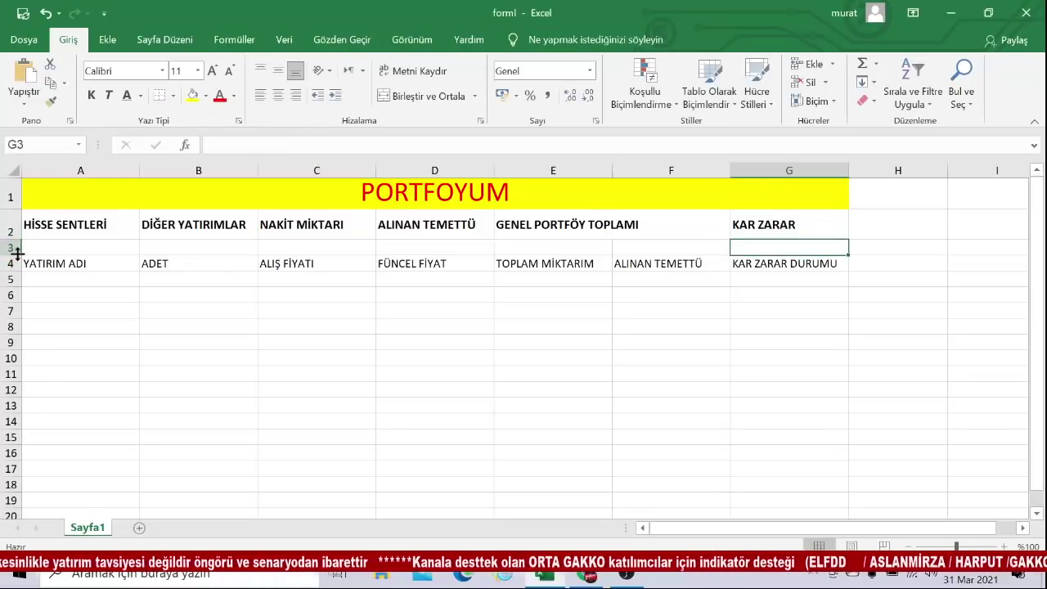
Make row 3 about as tall as the summary heading row and apply all borders to A1:G4.
drag(17, 254, 15, 285)
click(201, 322)
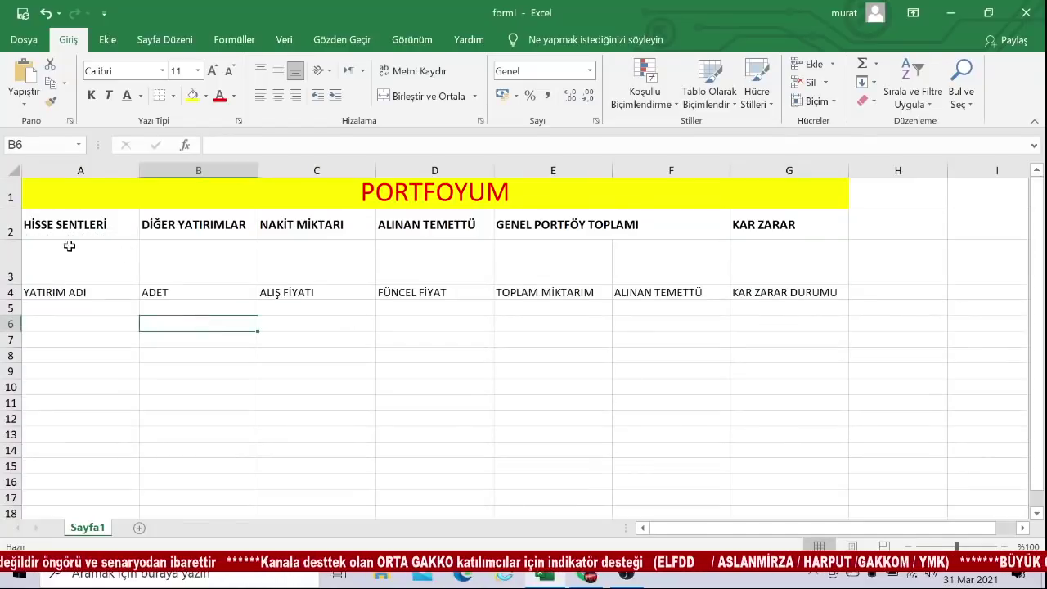
drag(46, 201, 506, 245)
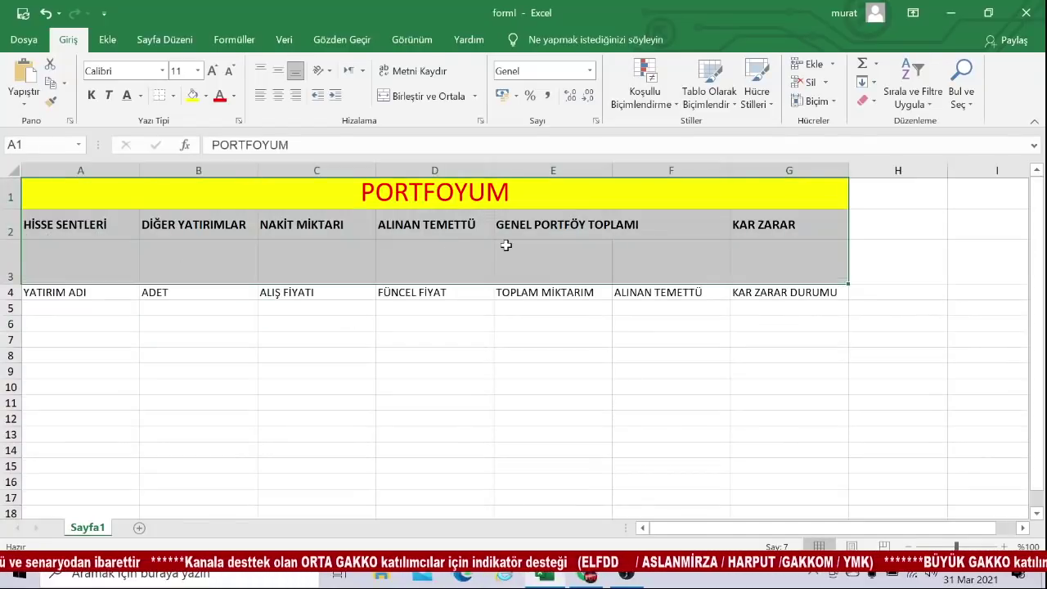
click(172, 95)
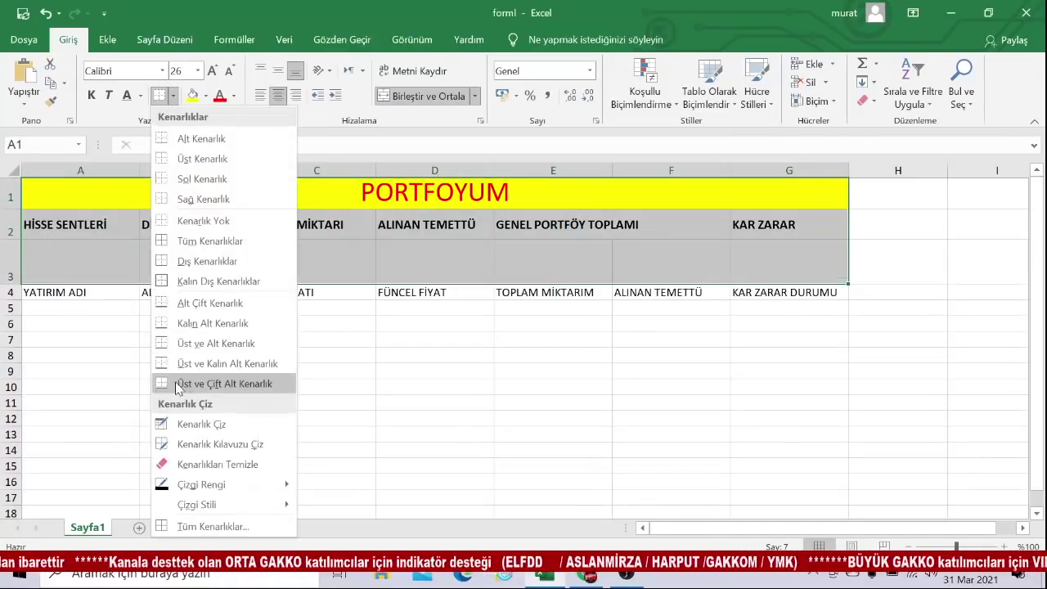
click(189, 242)
click(434, 386)
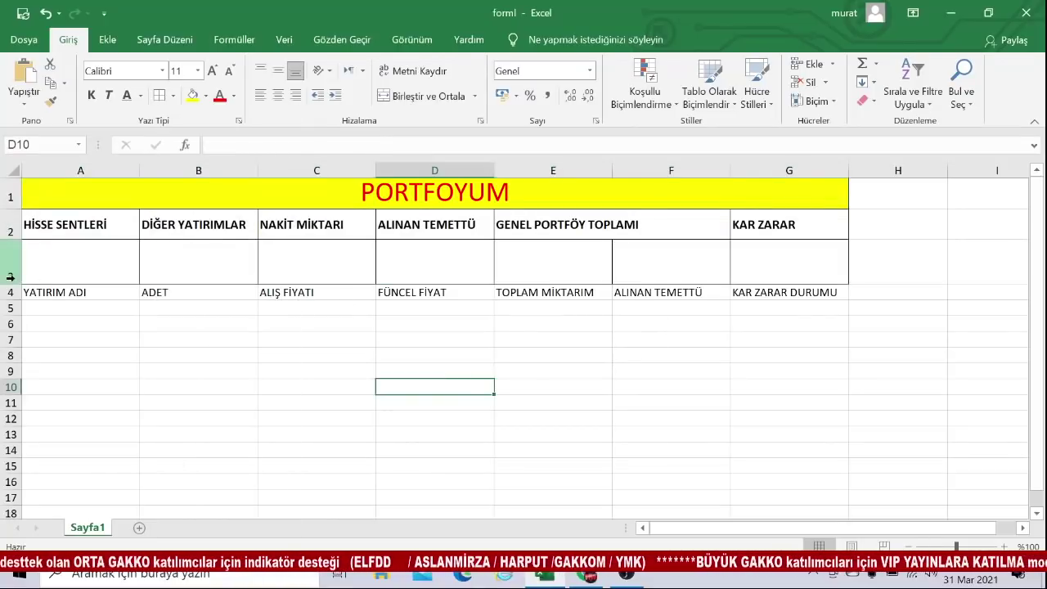
drag(10, 278, 815, 275)
click(260, 389)
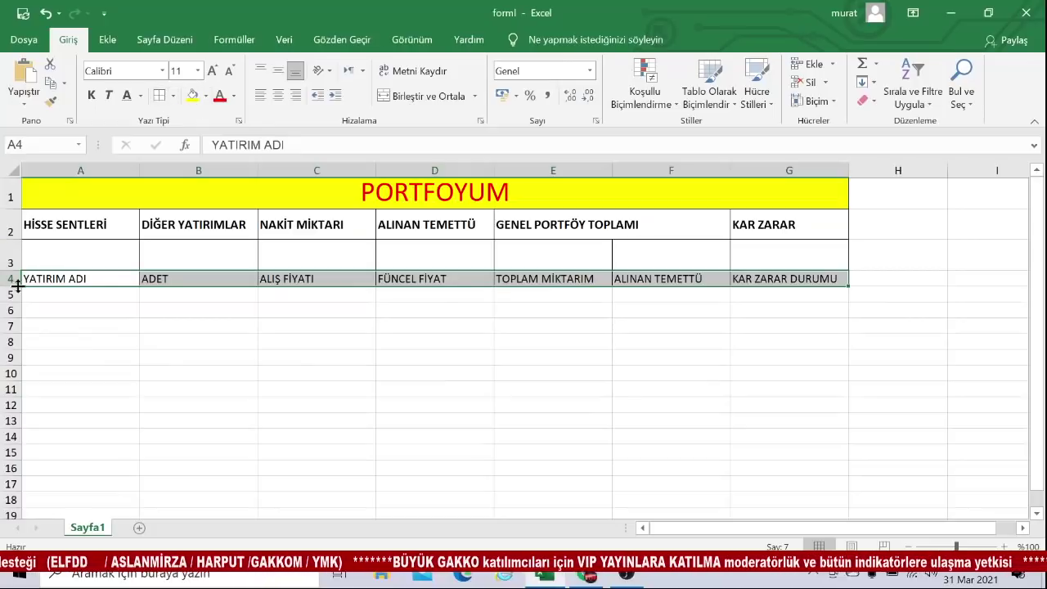
Increase the height of header row 4 and evenly enlarge the empty rows 5 to 10.
drag(16, 287, 7, 382)
click(107, 332)
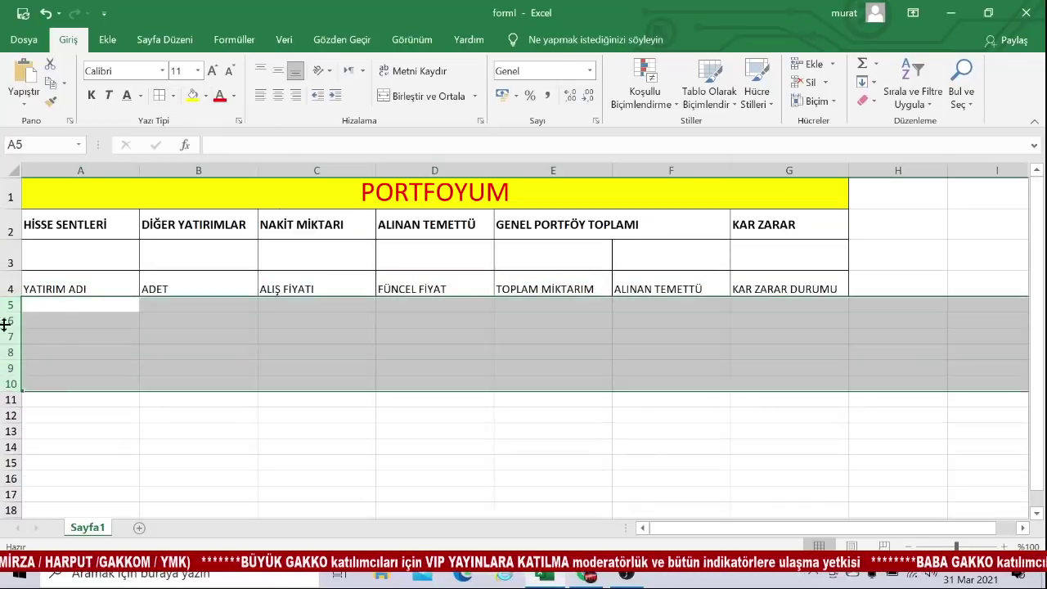
drag(5, 313, 6, 328)
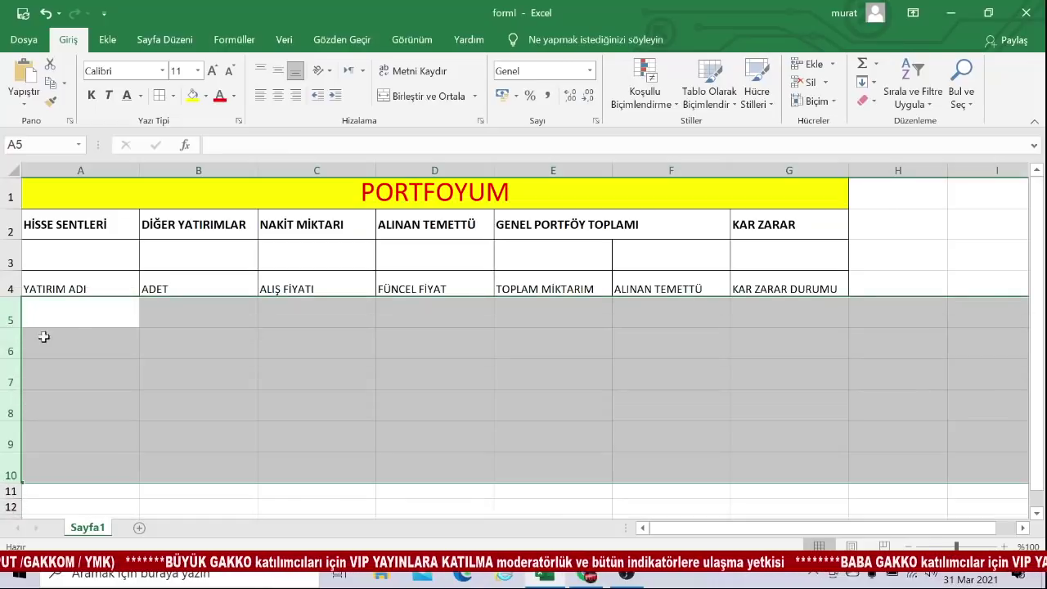
click(187, 358)
Apply all borders to the empty table cells A5:G10.
drag(64, 308, 801, 464)
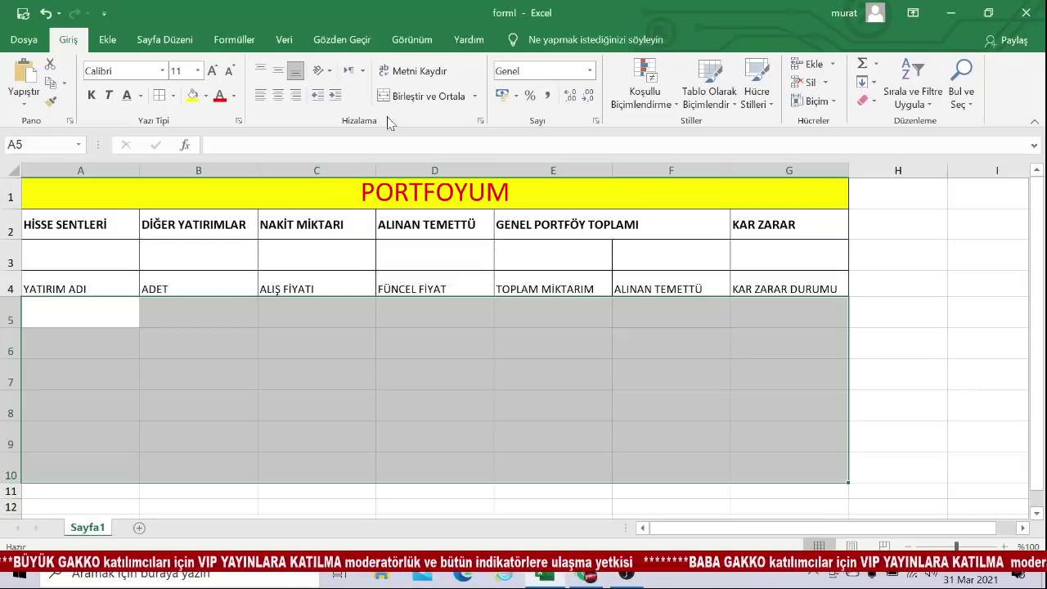
click(160, 95)
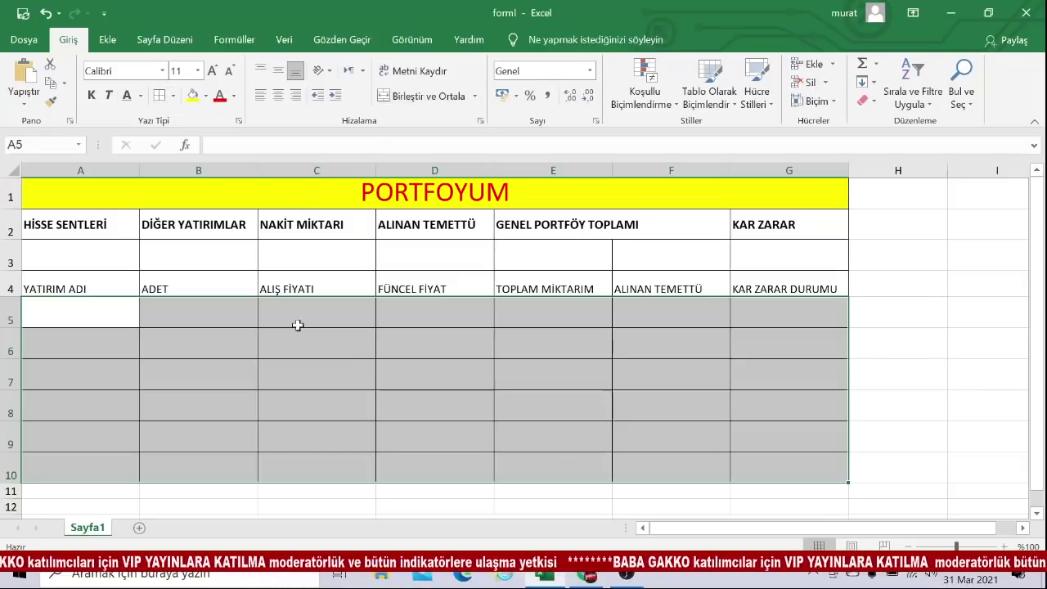
click(496, 378)
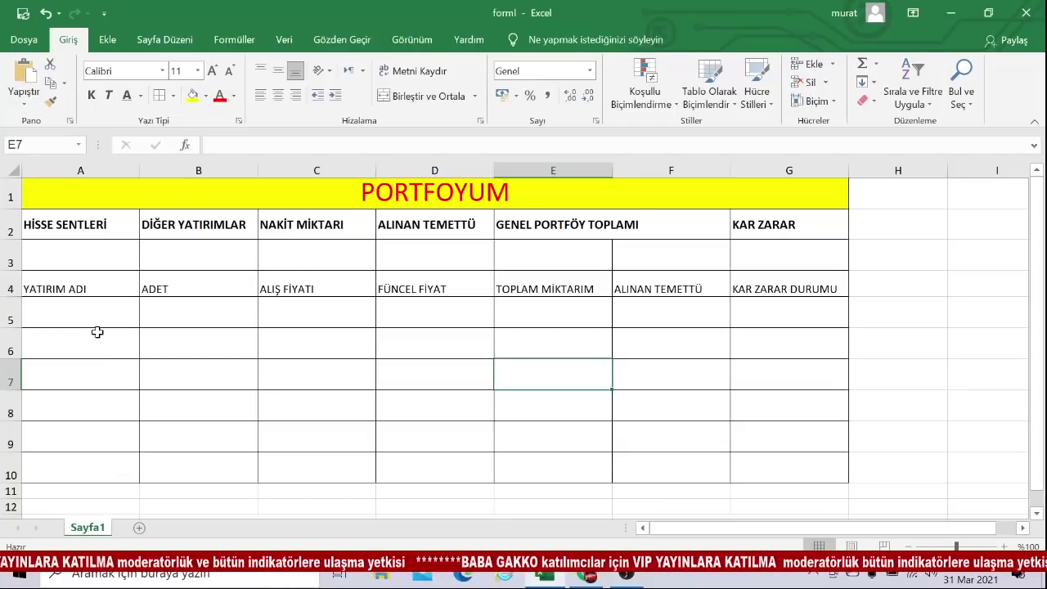
Set the vertical text alignment of the investment table headers in A4:G4 to Orta in the cell formatting.
drag(109, 287, 782, 278)
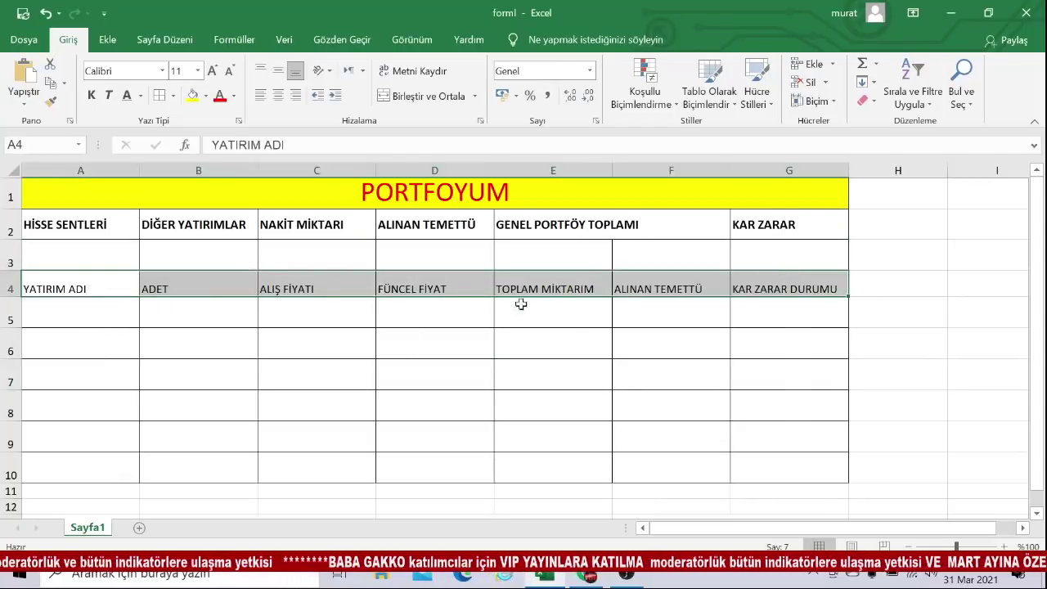
right_click(268, 285)
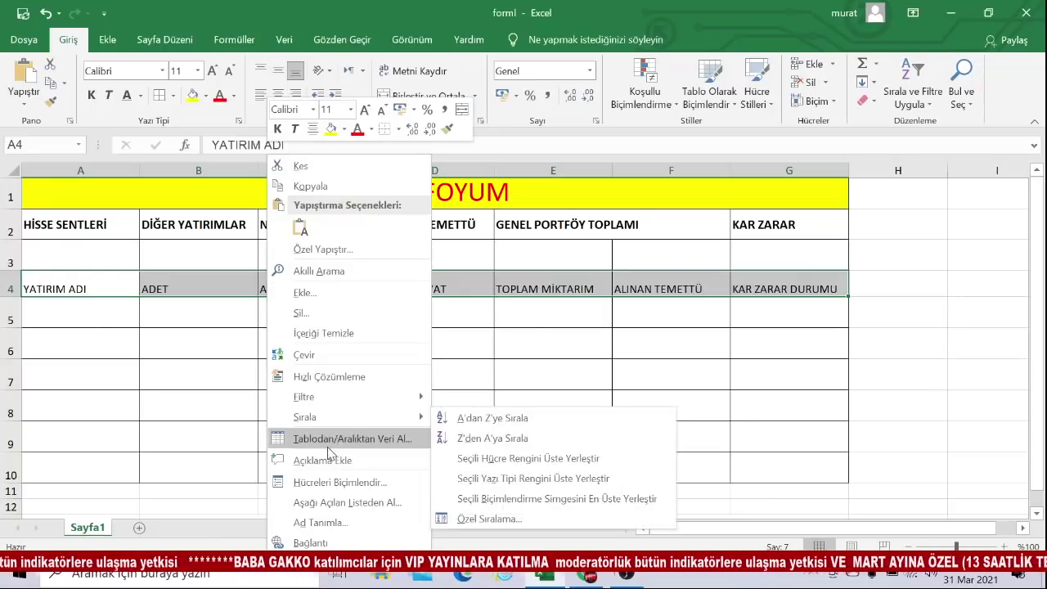
click(332, 482)
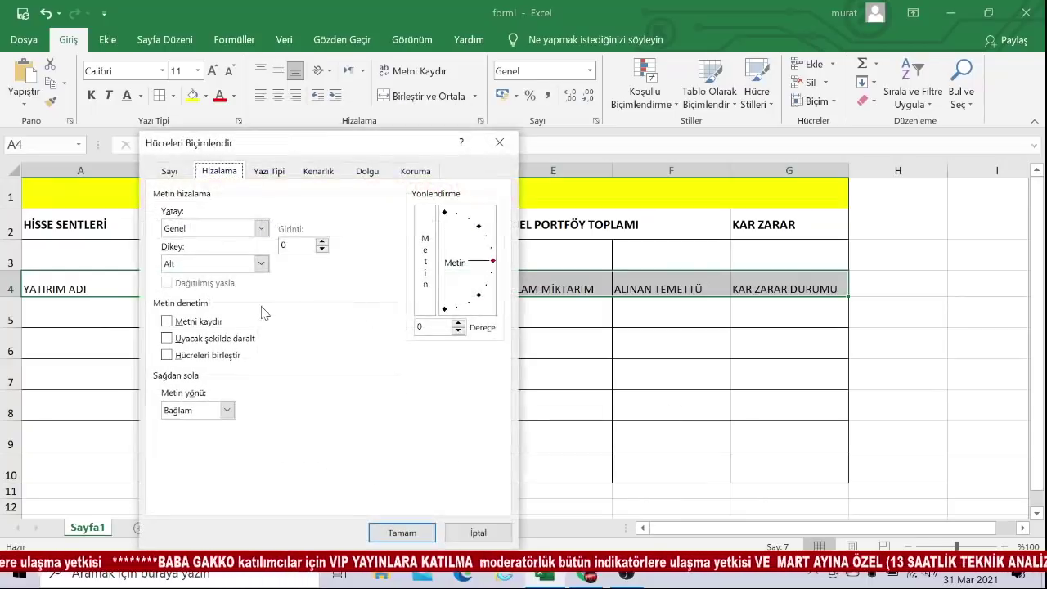
click(191, 264)
click(188, 291)
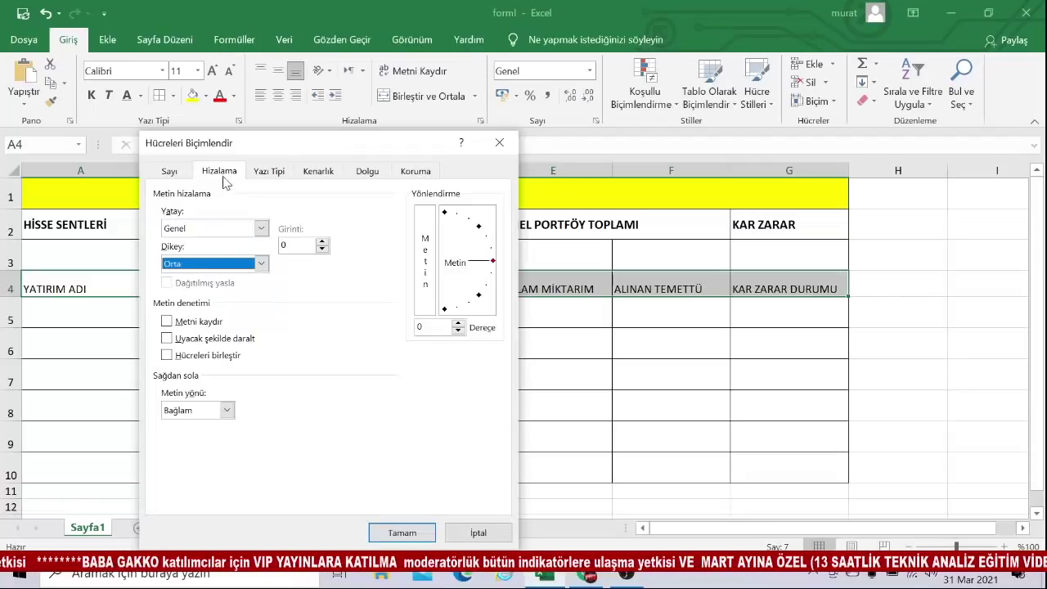
Fill the headers in A4:G4 with a white-to-blue two-color gradient in the Merkezden style and center their text horizontally.
click(369, 172)
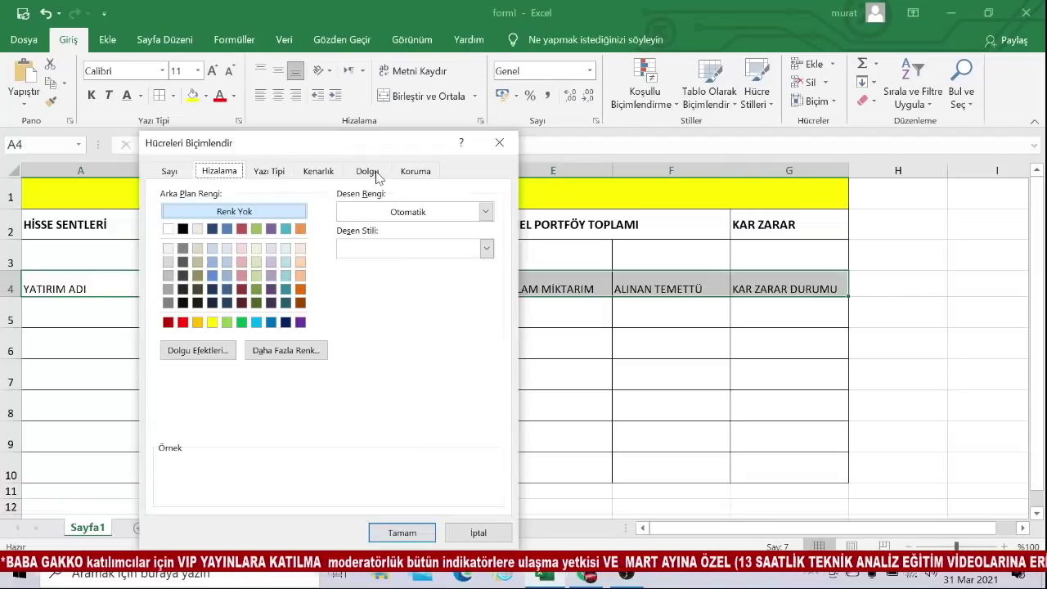
click(201, 350)
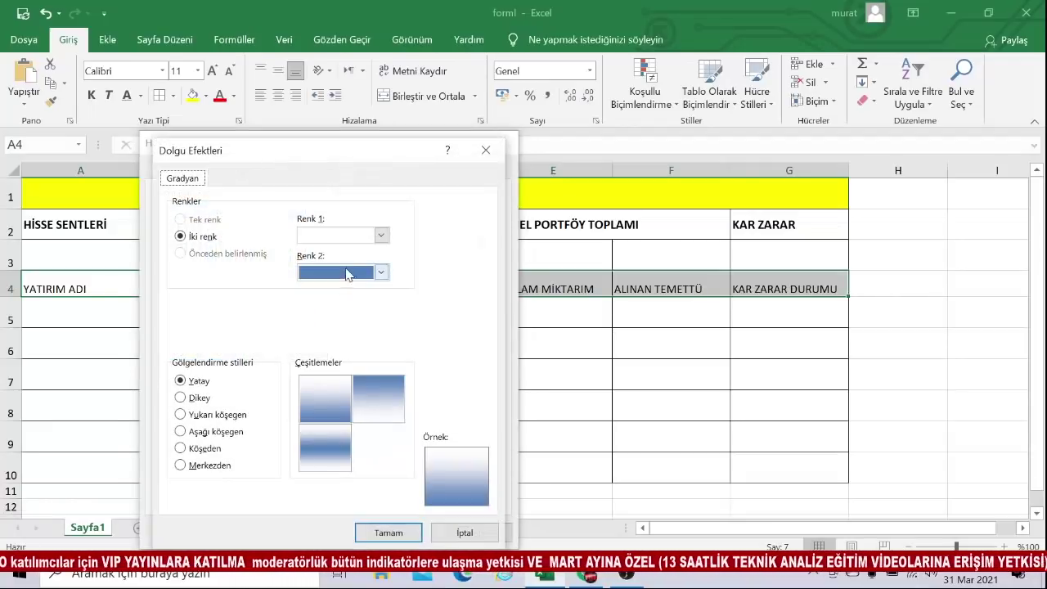
click(183, 466)
click(384, 533)
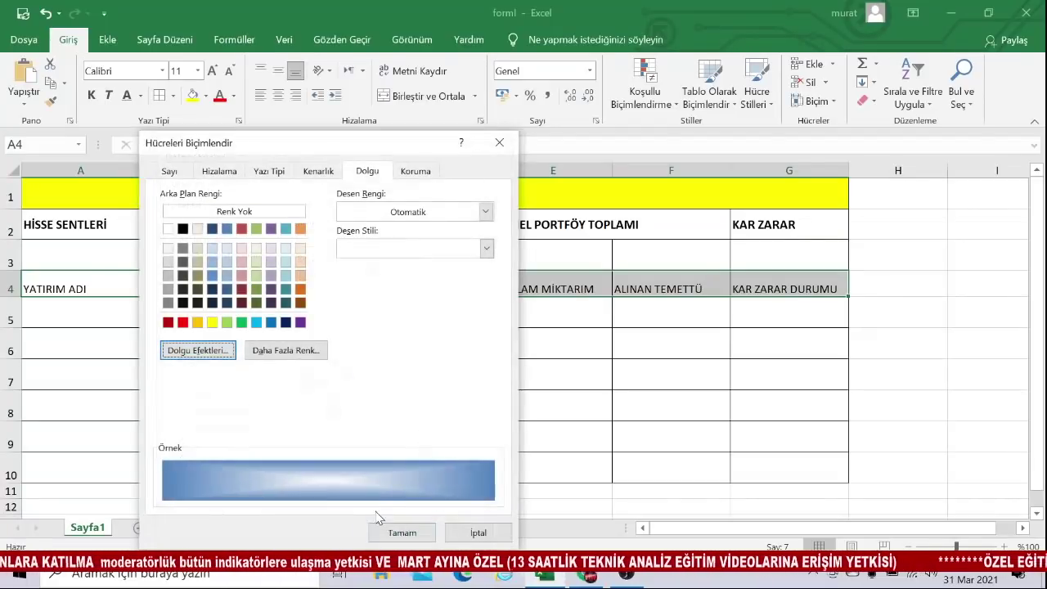
click(386, 533)
click(422, 413)
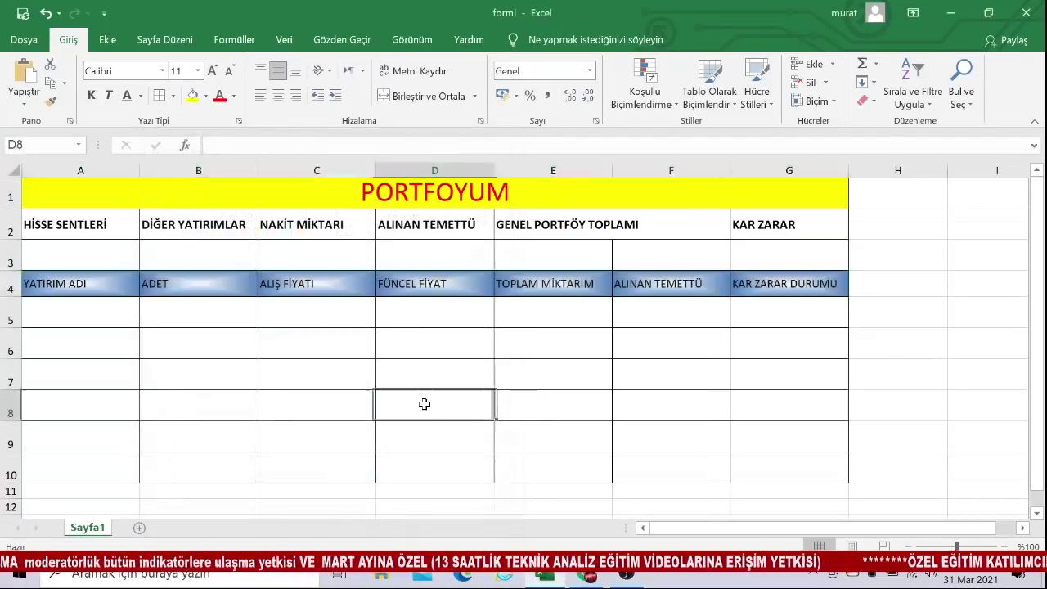
drag(66, 282, 781, 285)
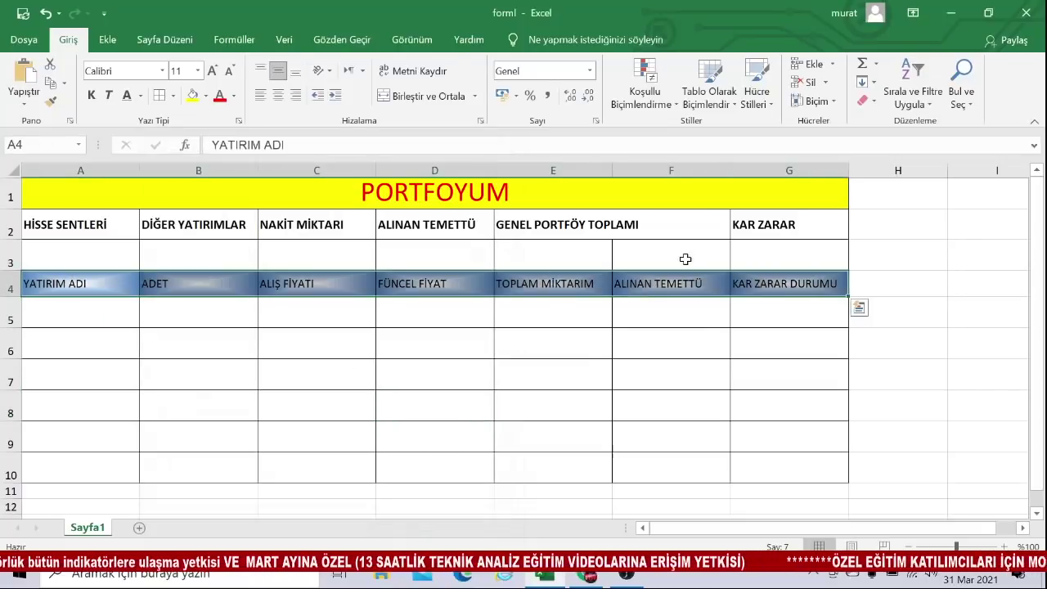
click(278, 95)
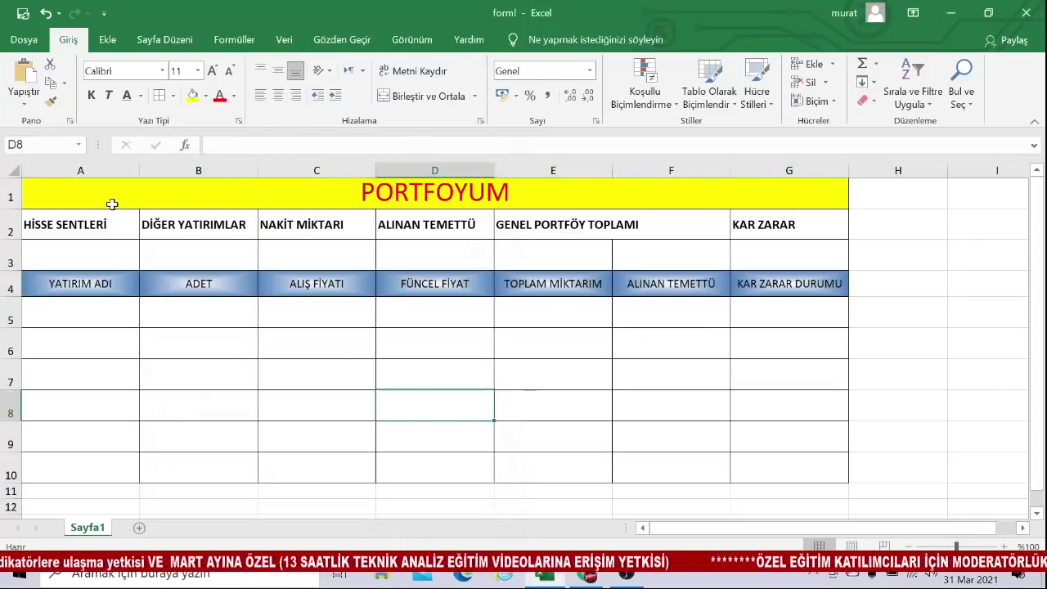
Fill the summary headings in A2:G2 with a white-to-red two-color gradient in the Merkezden shading style.
click(92, 223)
drag(92, 222, 755, 227)
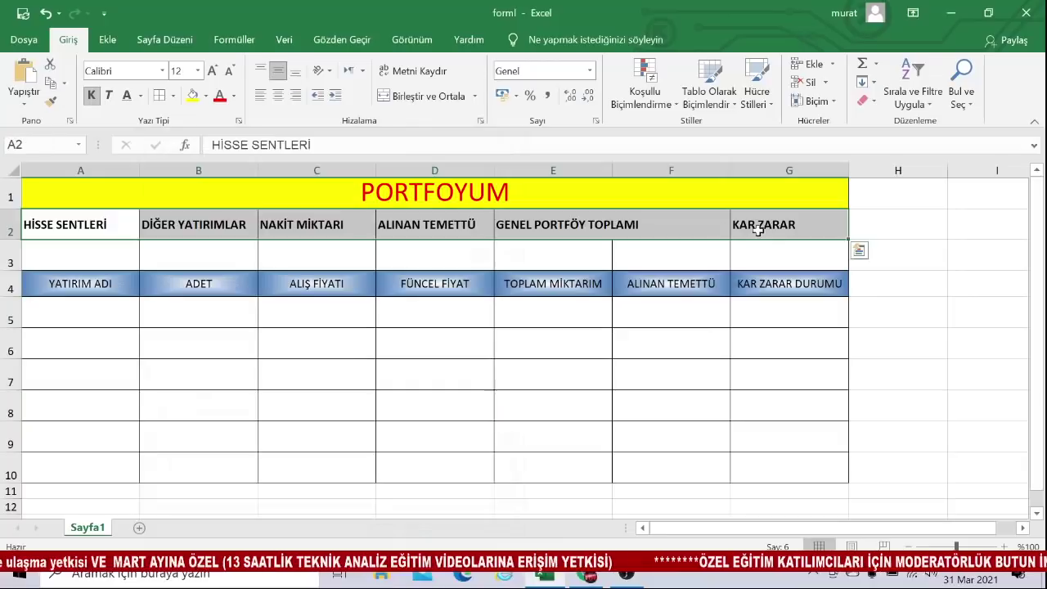
right_click(251, 221)
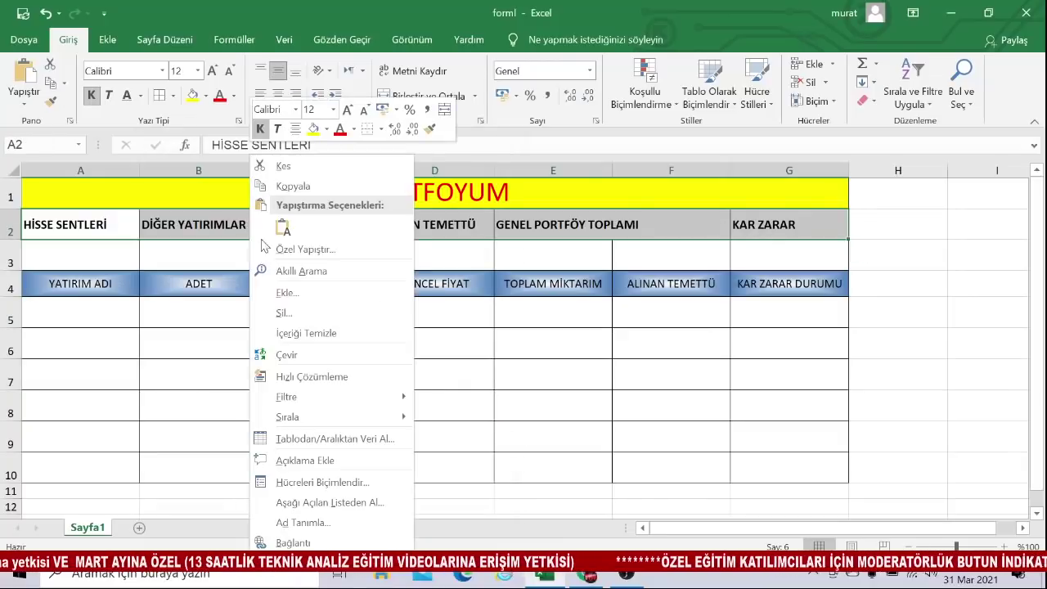
click(309, 482)
click(162, 323)
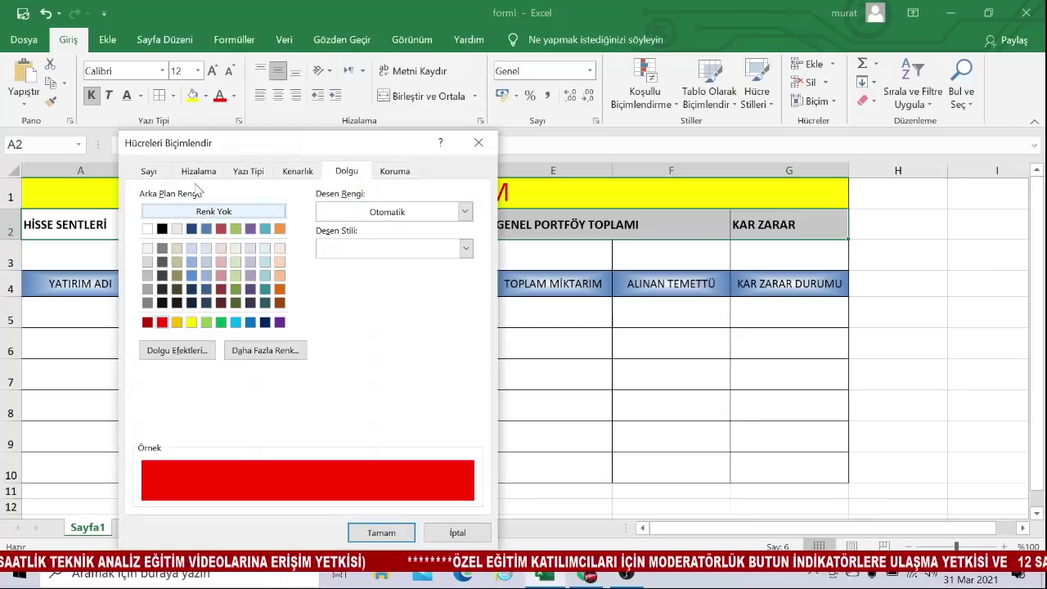
click(185, 352)
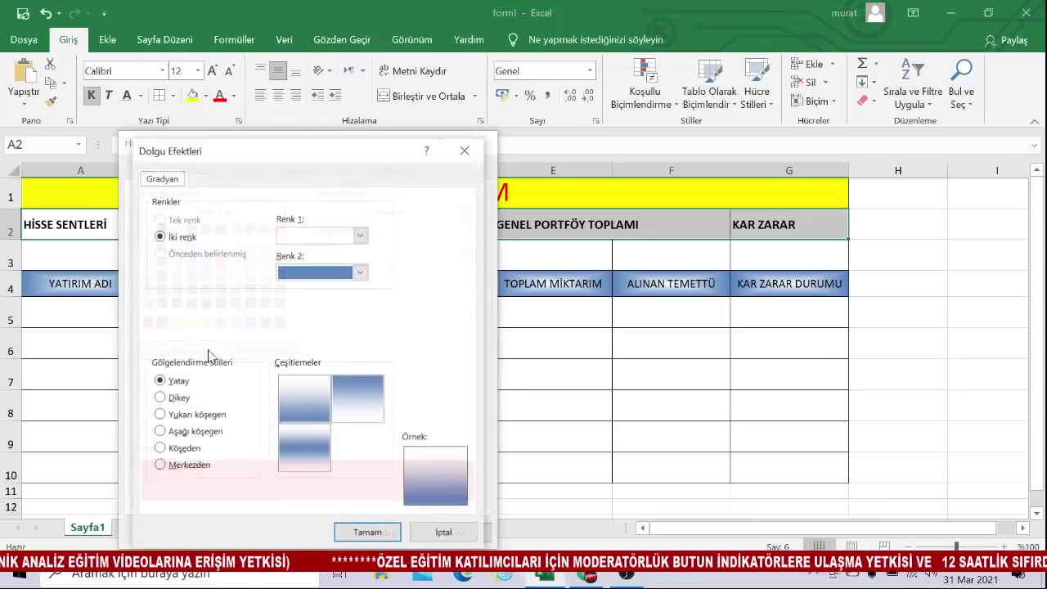
click(161, 465)
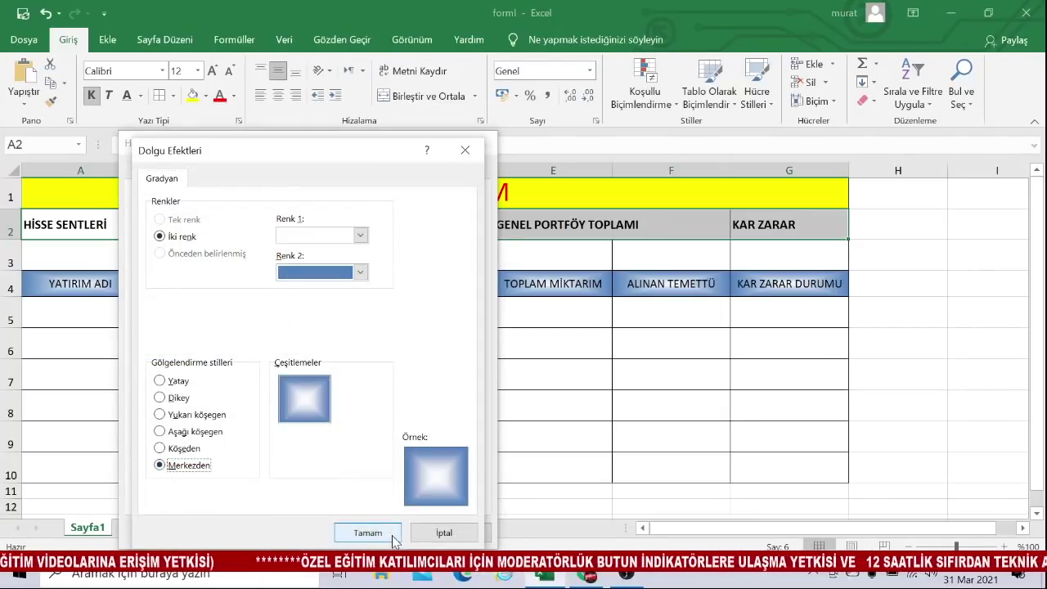
click(361, 272)
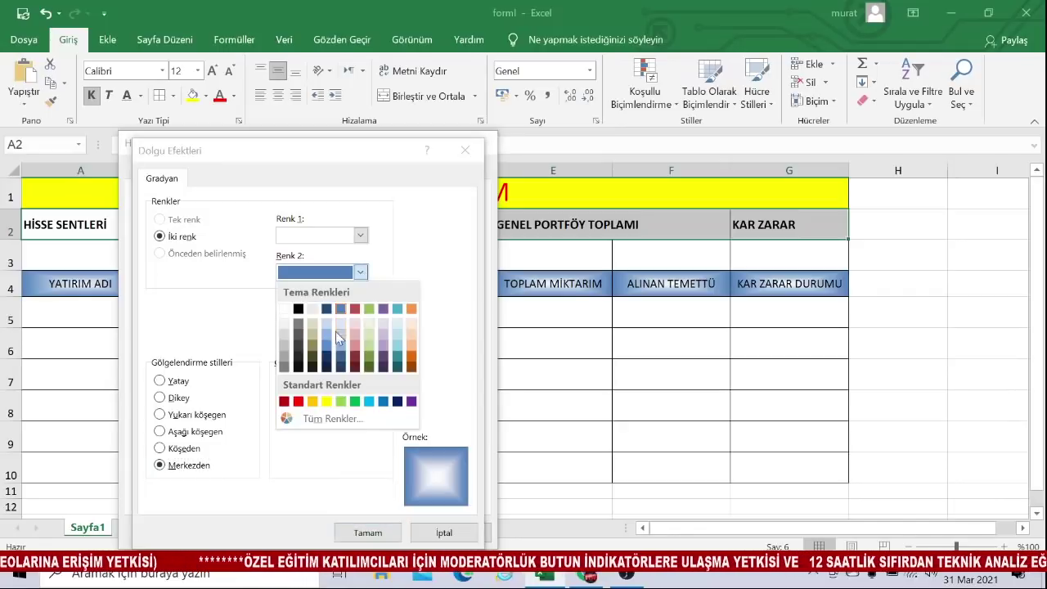
click(298, 401)
click(368, 532)
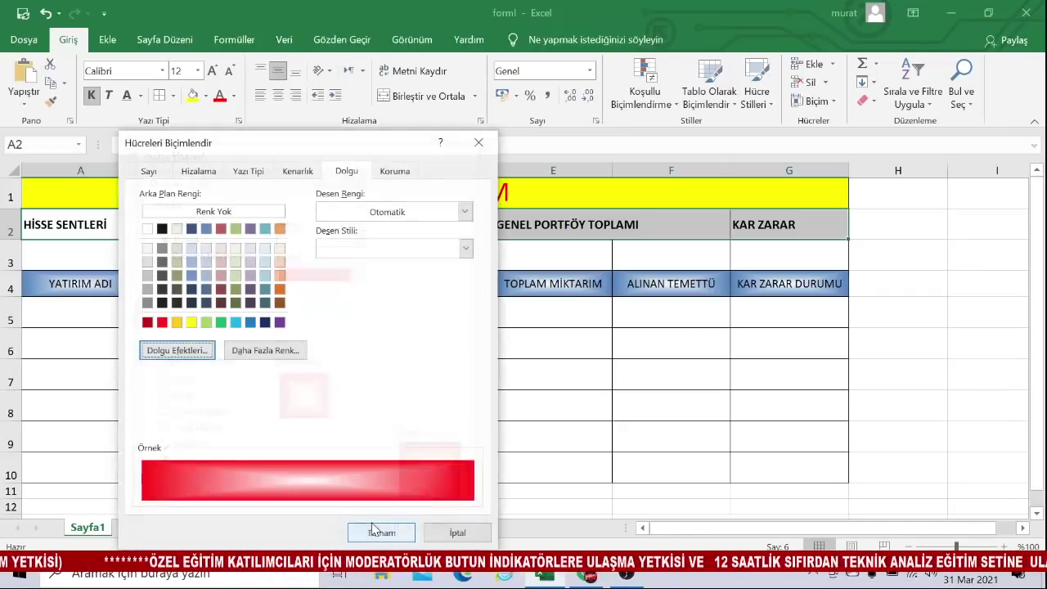
click(376, 530)
click(465, 439)
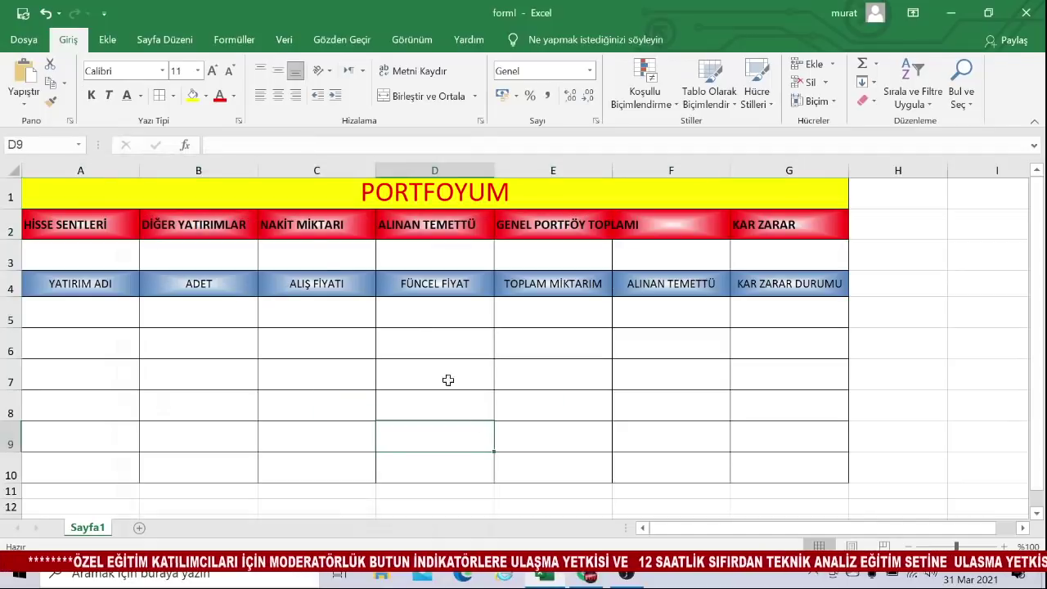
Center the text of the summary headings in A2:G2 horizontally.
drag(107, 226, 809, 228)
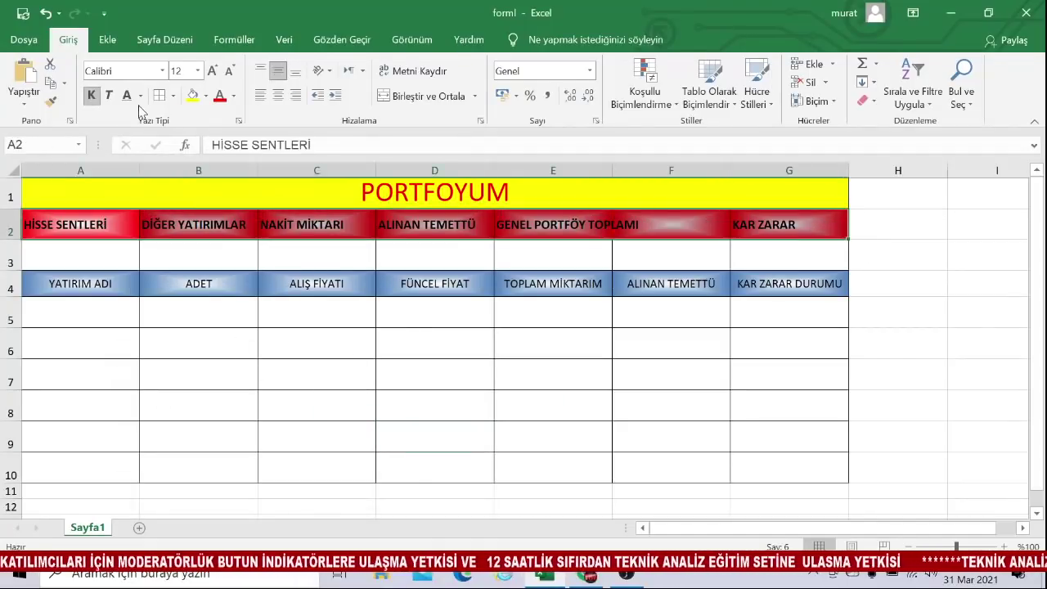
click(279, 96)
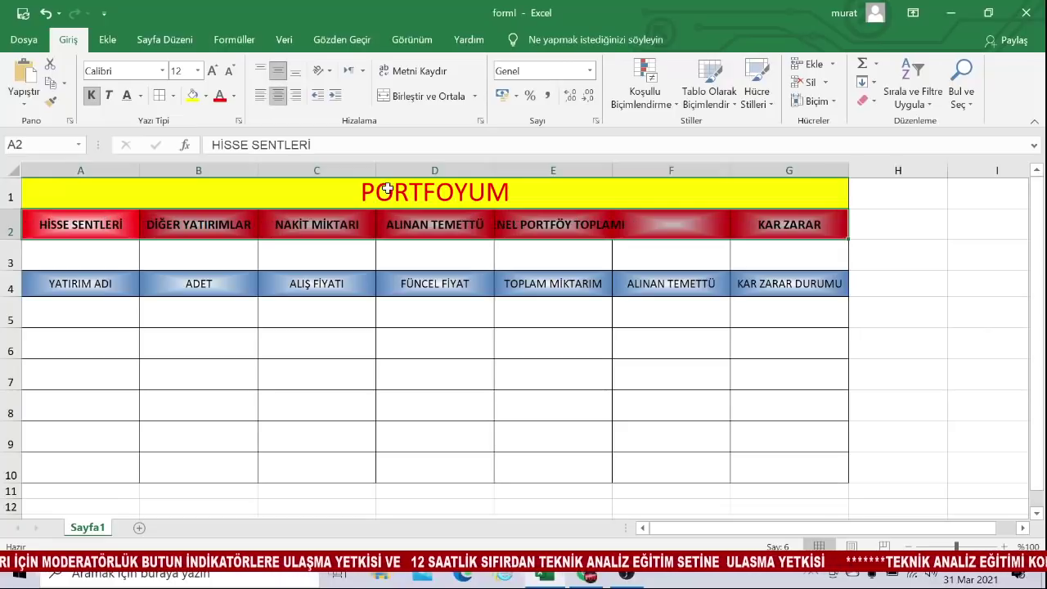
drag(434, 374, 556, 399)
click(566, 233)
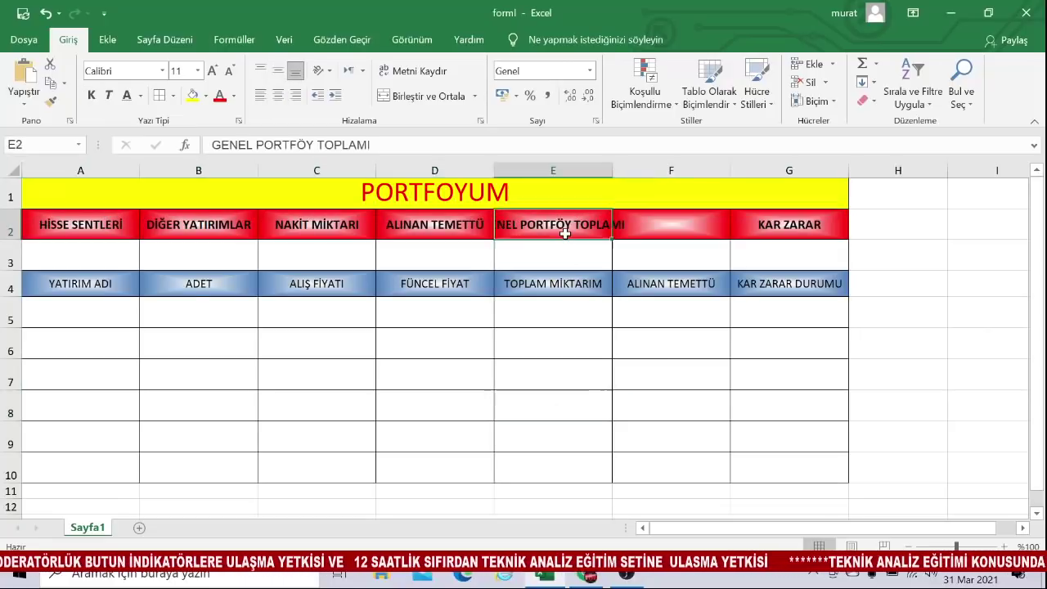
Merge and center cells E2:F2 so the GENEL PORTFÖY TOPLAMI heading spans both columns.
click(640, 227)
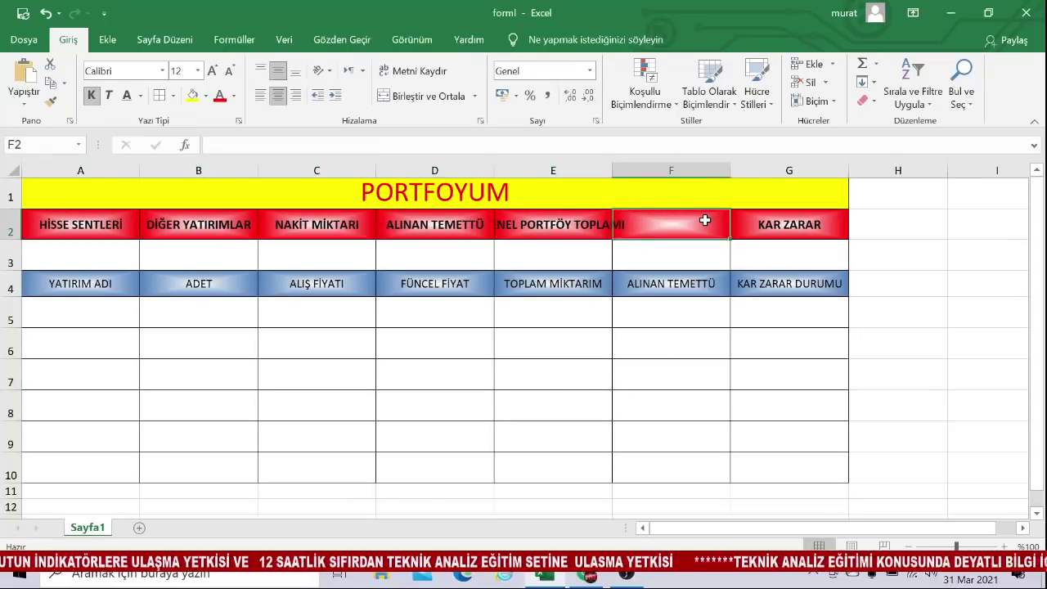
drag(564, 222, 666, 218)
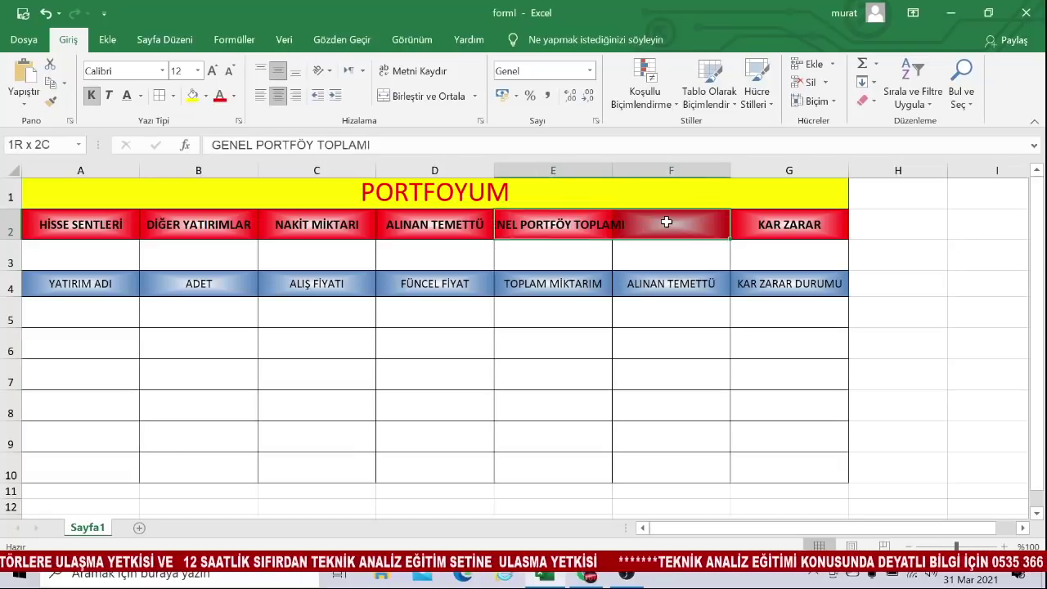
click(382, 97)
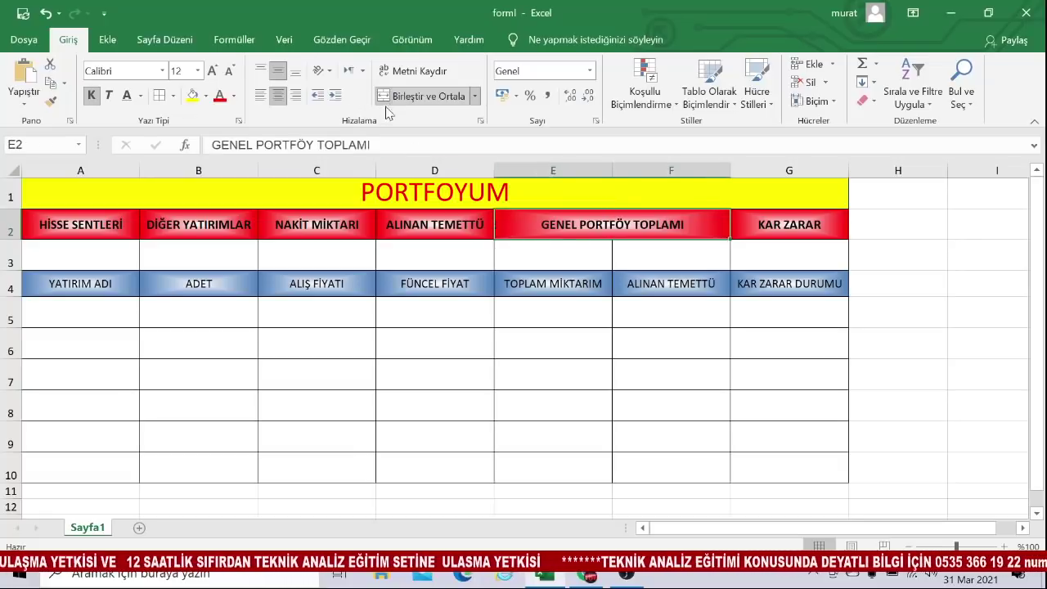
click(533, 330)
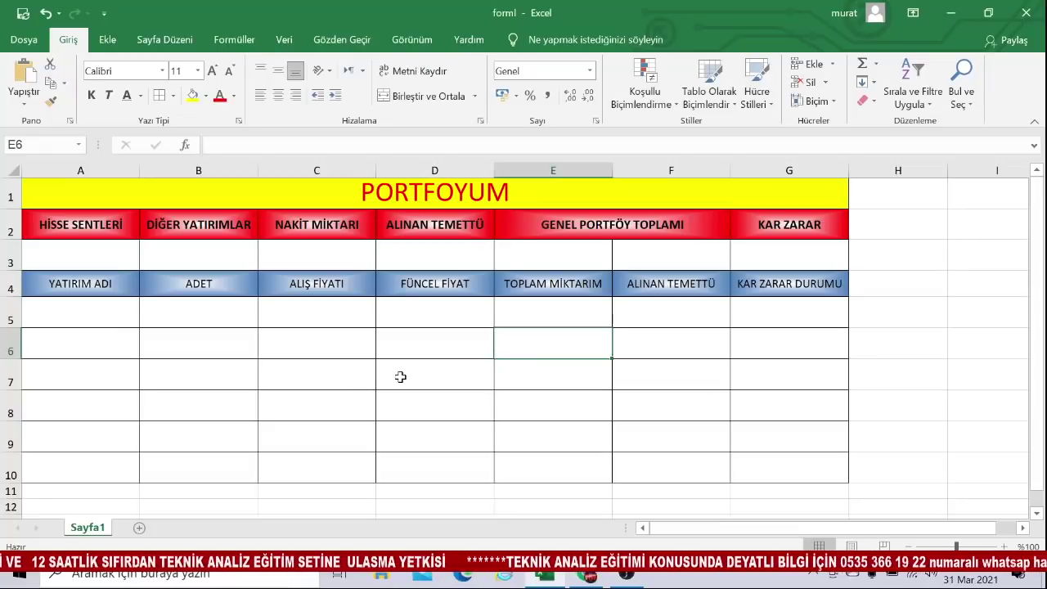
click(110, 315)
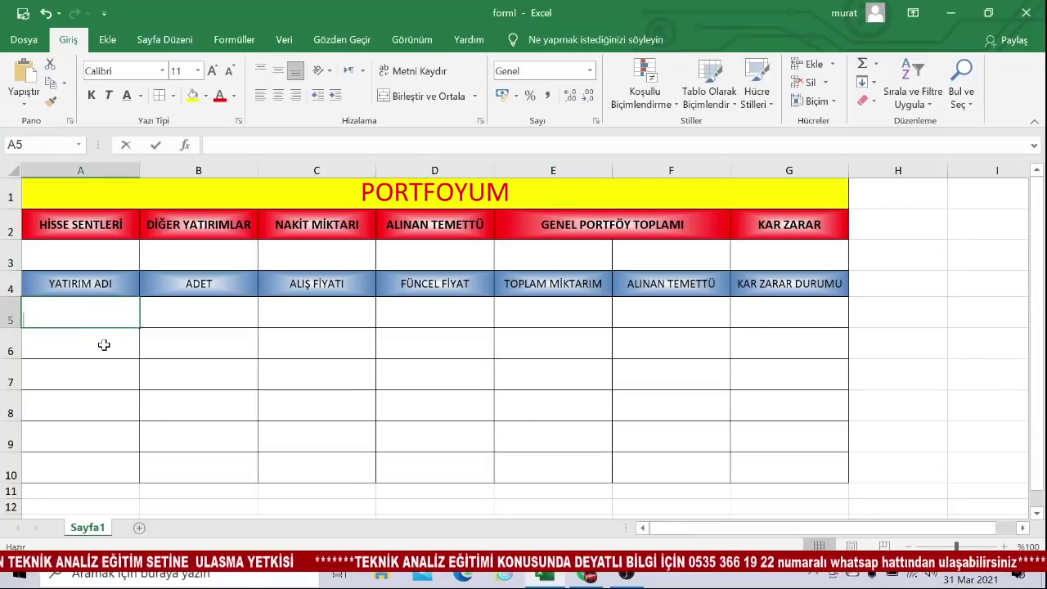
text(ASELSA)
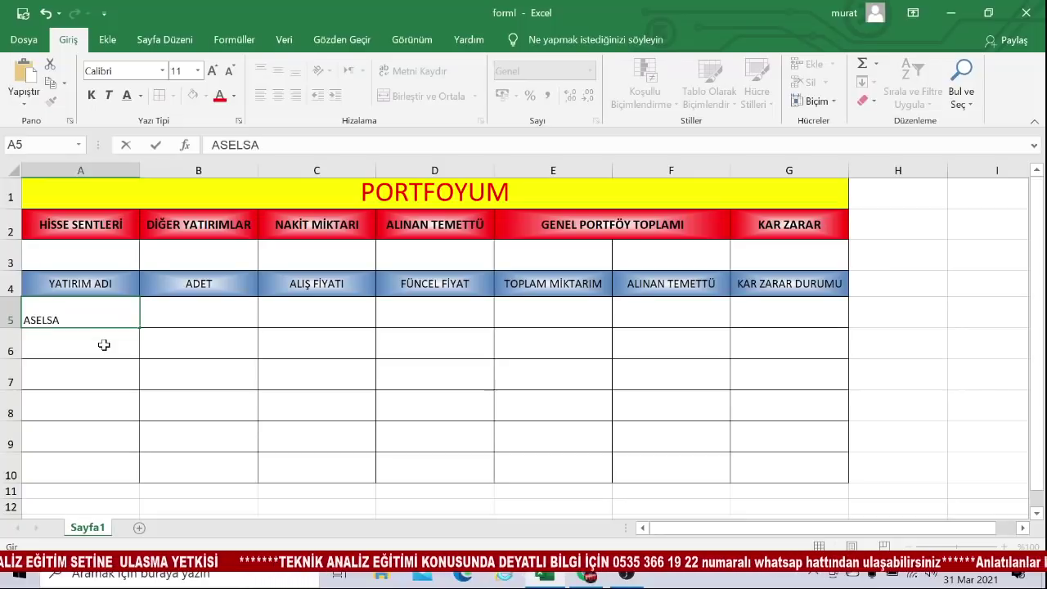
key(Return)
click(98, 323)
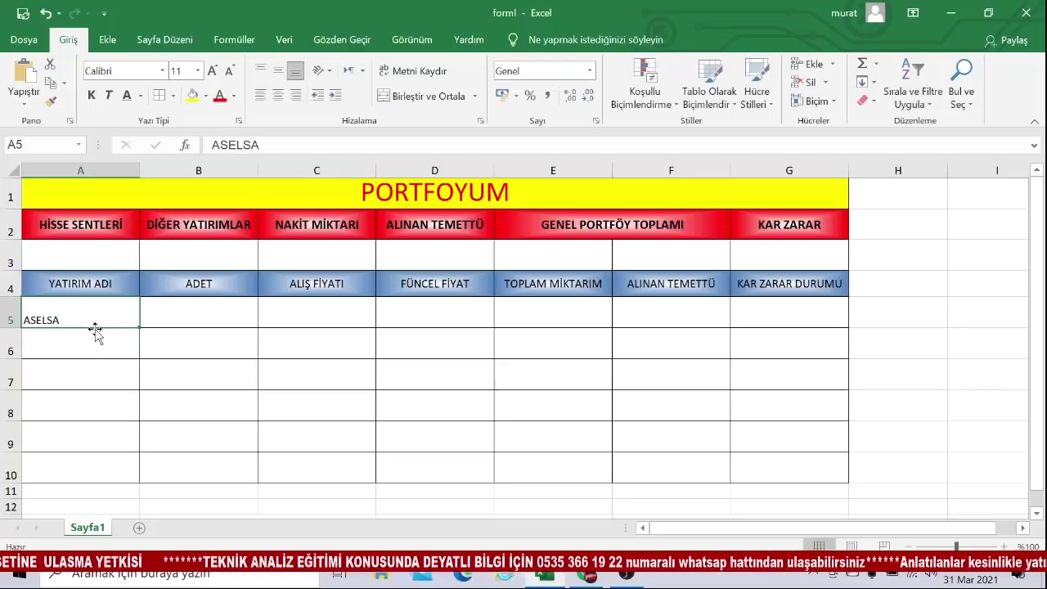
key(Delete)
click(87, 362)
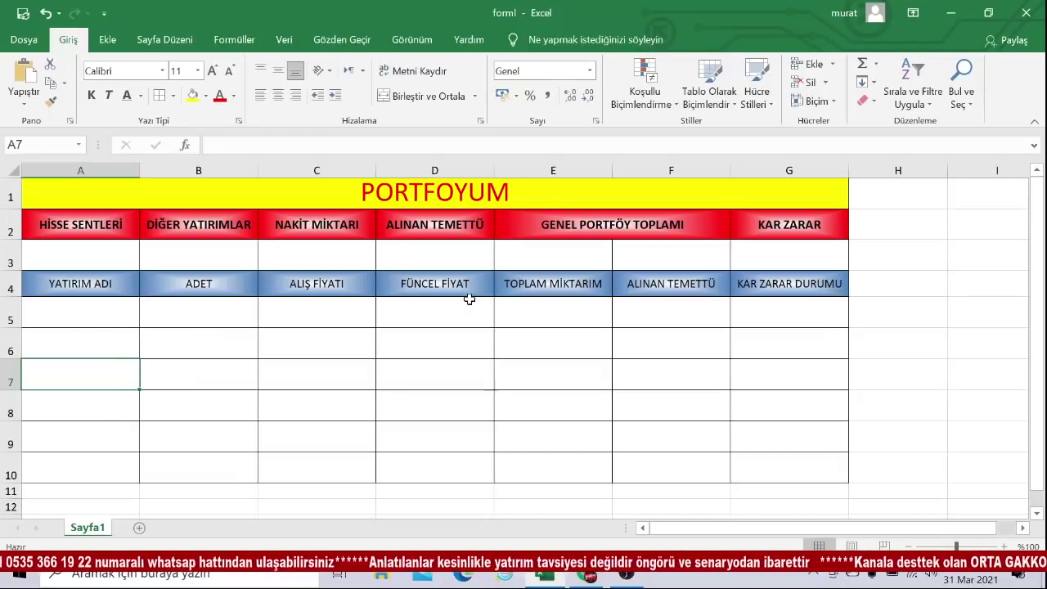
Switch to Chrome, go back to the mynet finans search results, and open Mynet Finans at its Borsa section's Hisseler page.
click(589, 576)
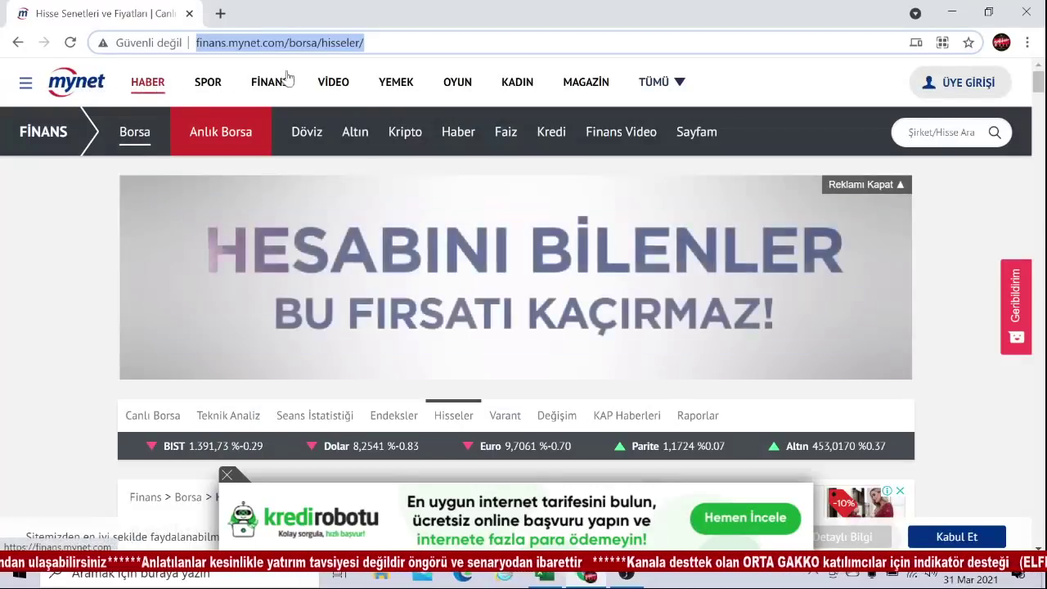
click(18, 43)
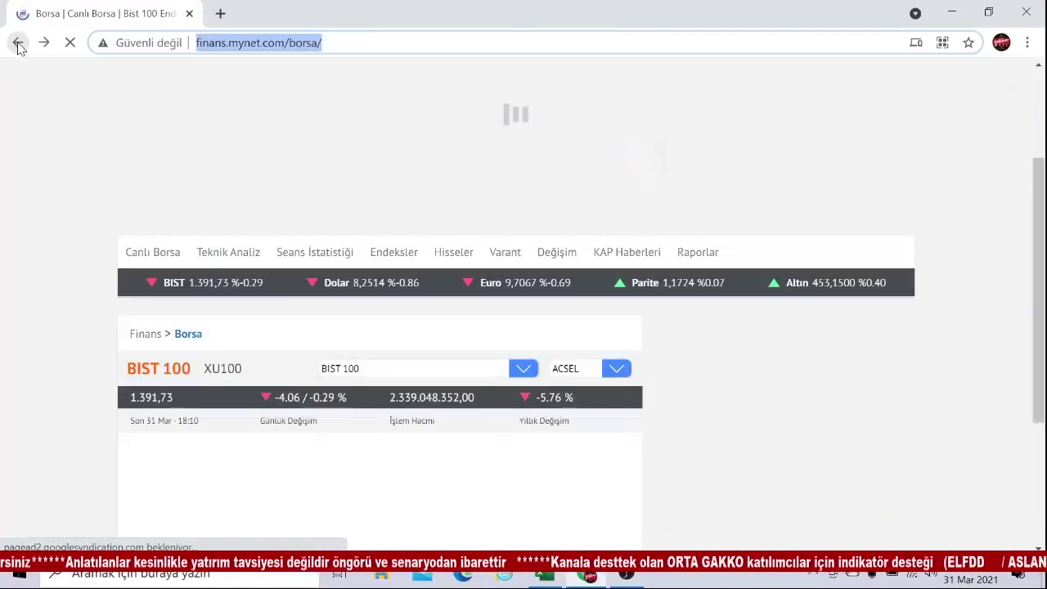
click(18, 43)
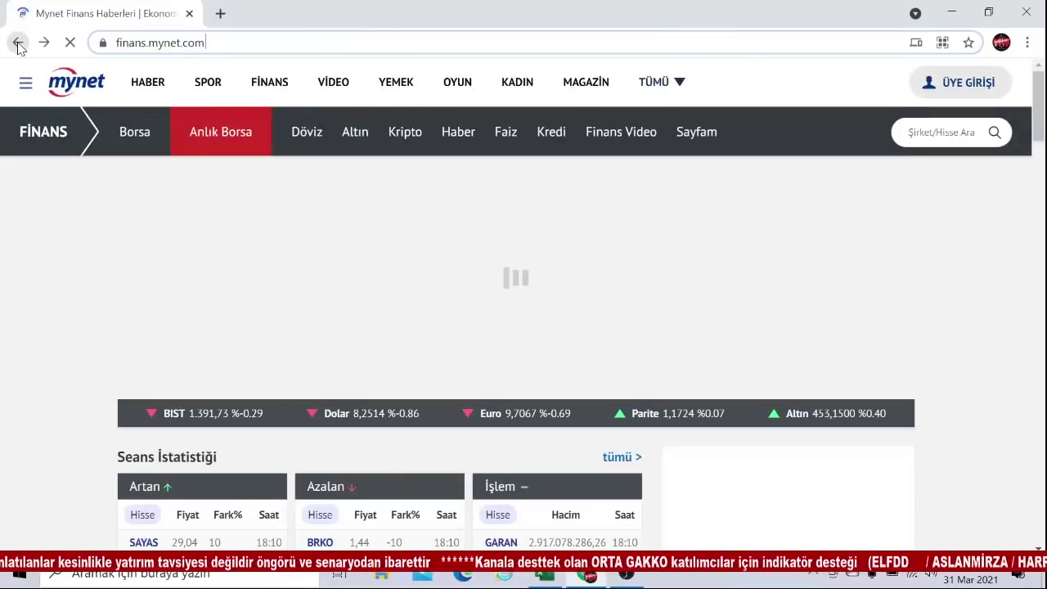
click(18, 43)
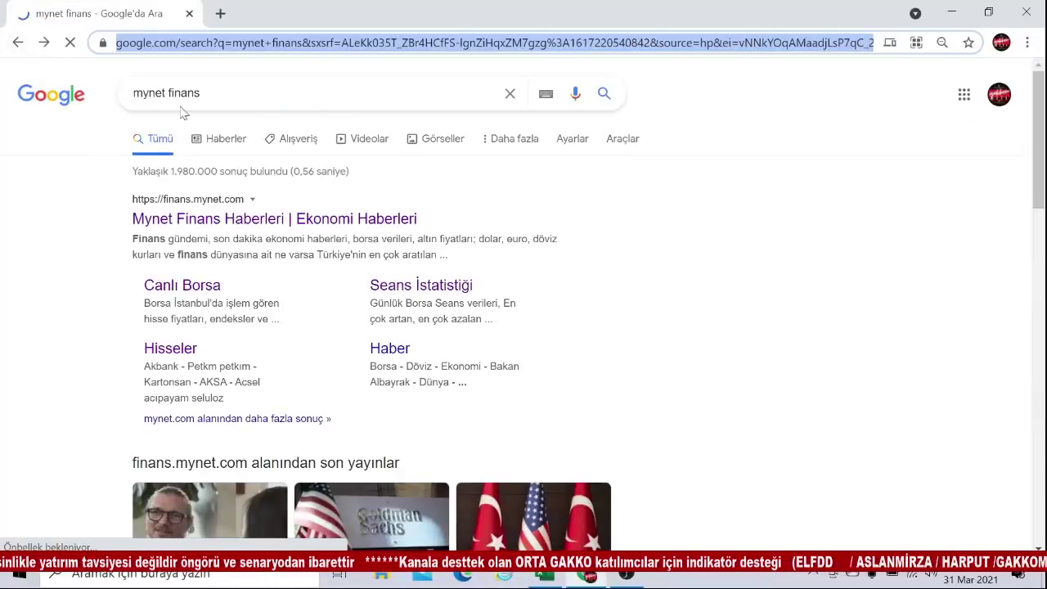
click(211, 229)
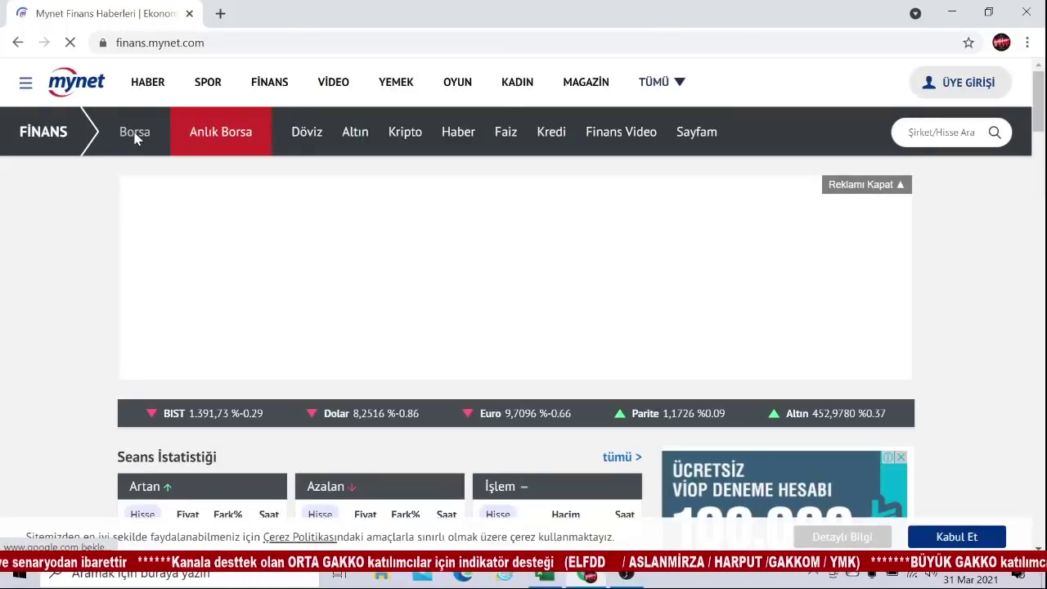
click(135, 134)
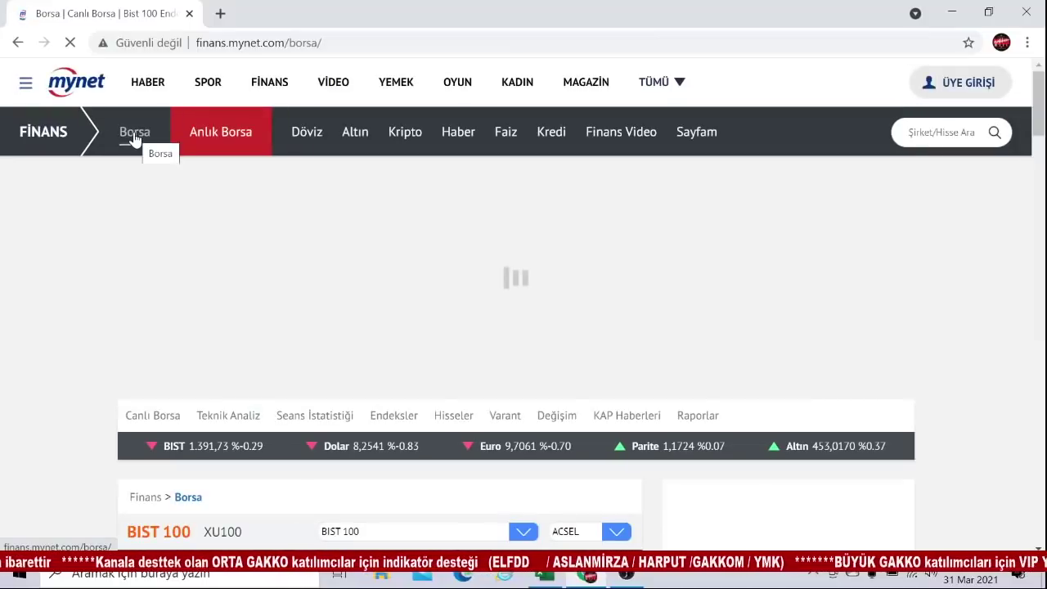
click(452, 417)
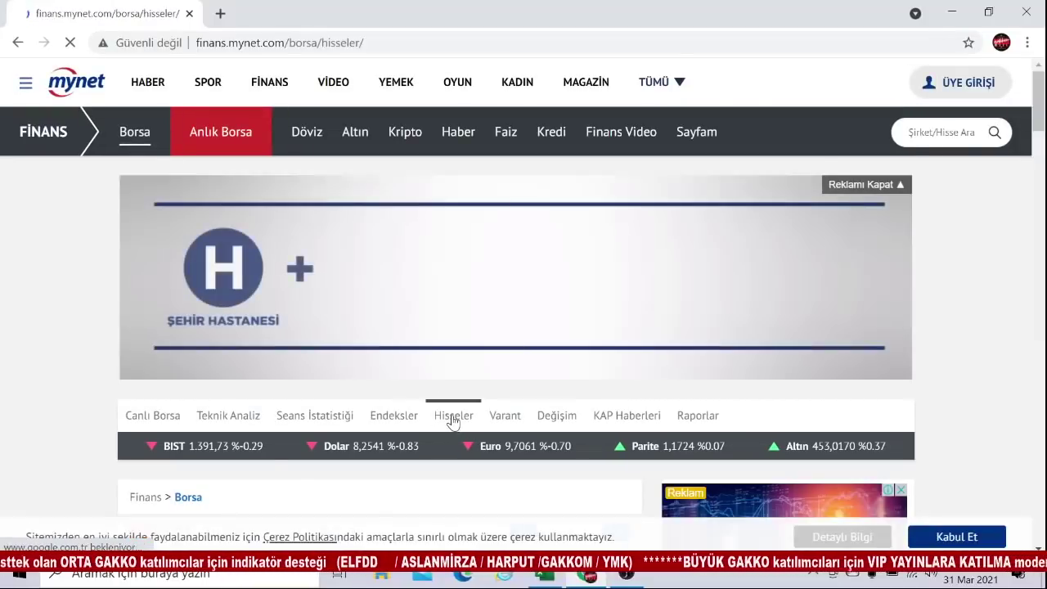
Look over the Borsa İstanbul share list and copy the web address of the Hisseler page.
scroll(398, 315, down, 5)
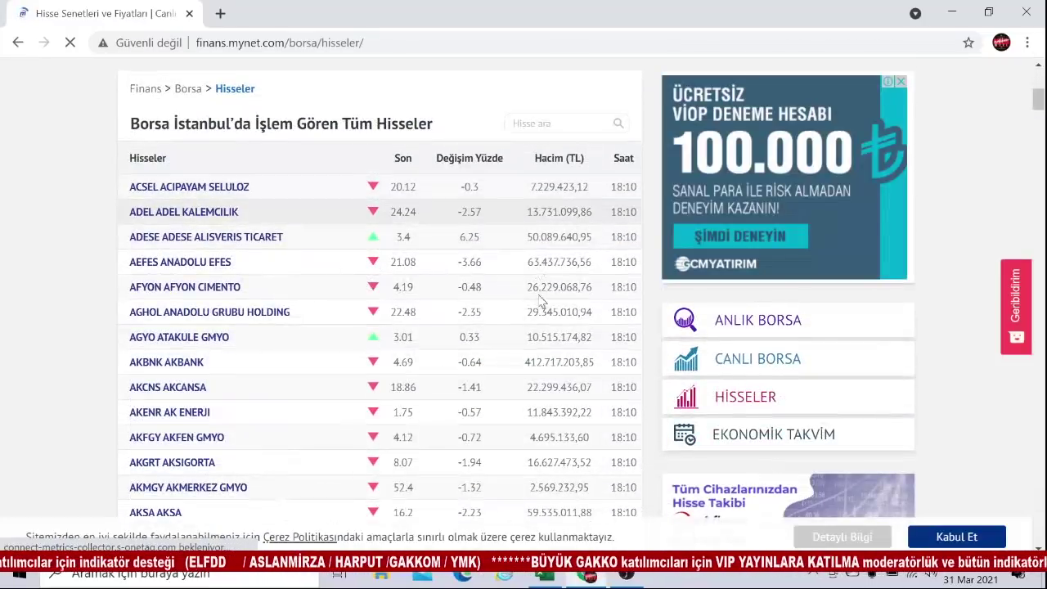
scroll(233, 389, down, 1)
scroll(233, 388, down, 2)
scroll(233, 389, up, 8)
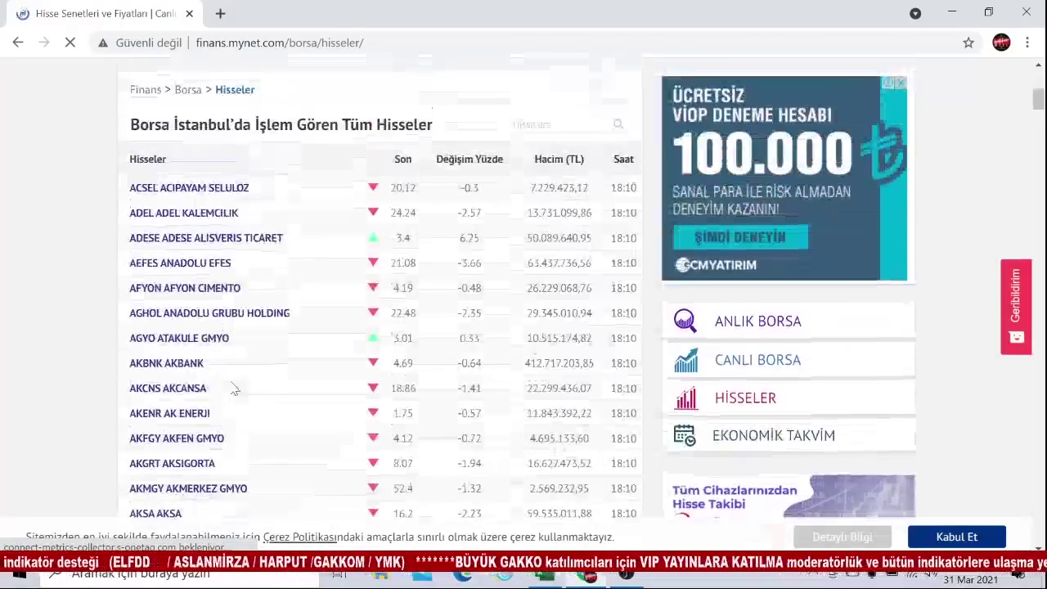
scroll(237, 389, down, 3)
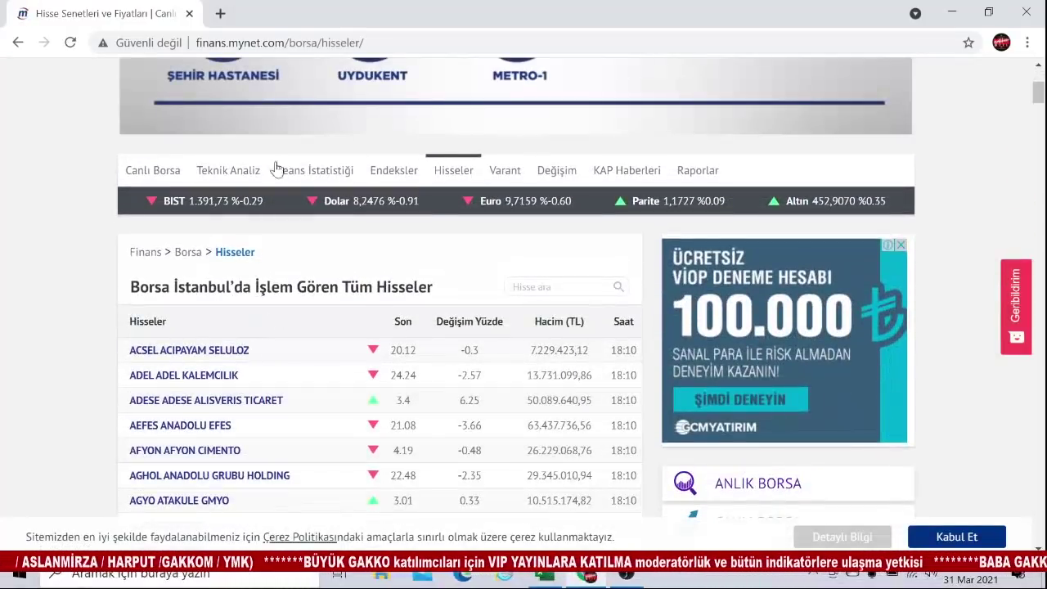
scroll(257, 213, up, 4)
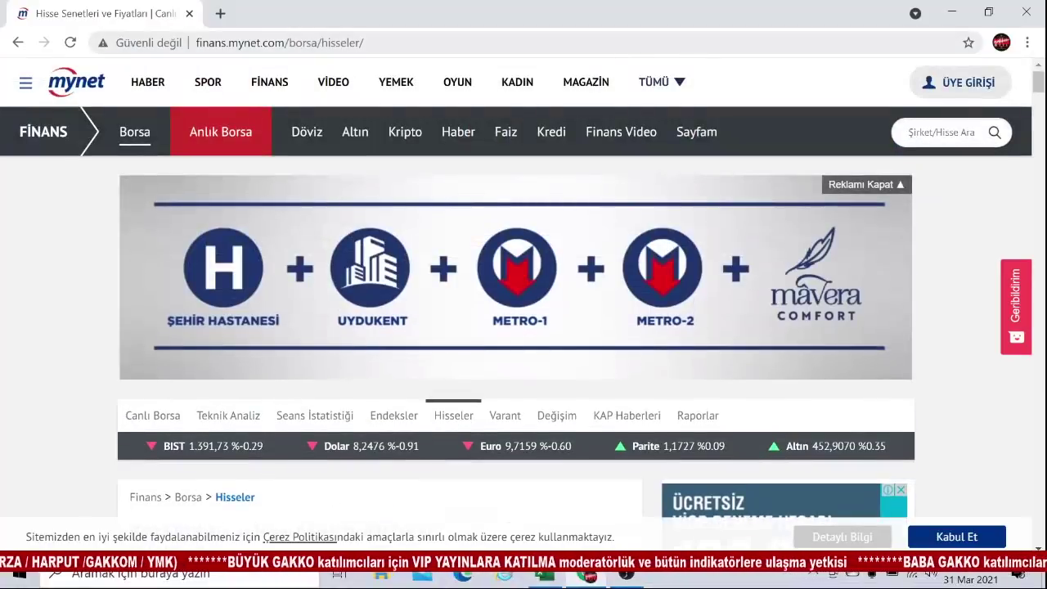
click(239, 44)
key(ctrl+c)
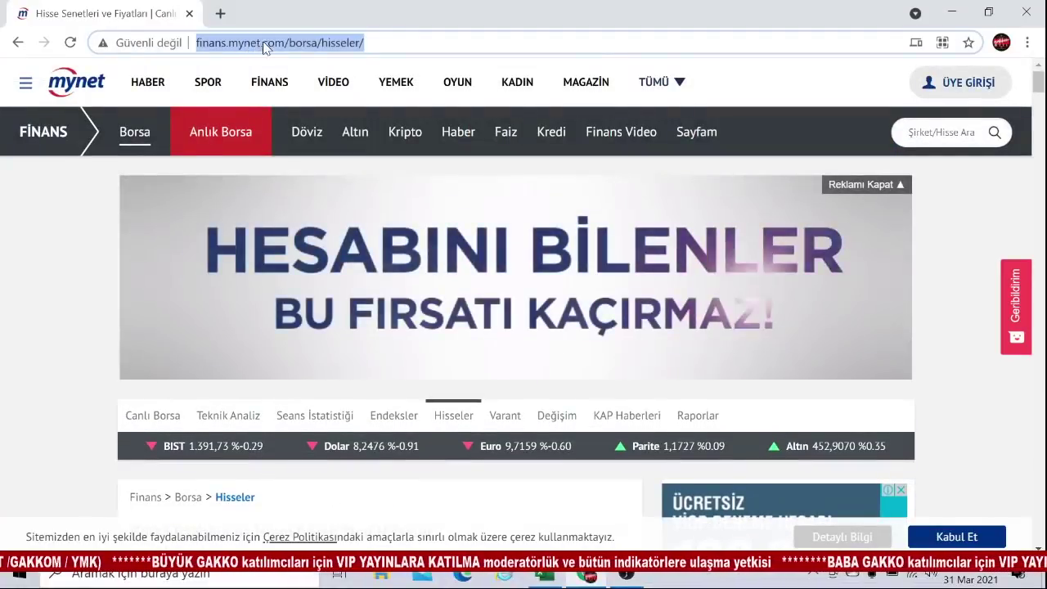
right_click(264, 48)
click(324, 159)
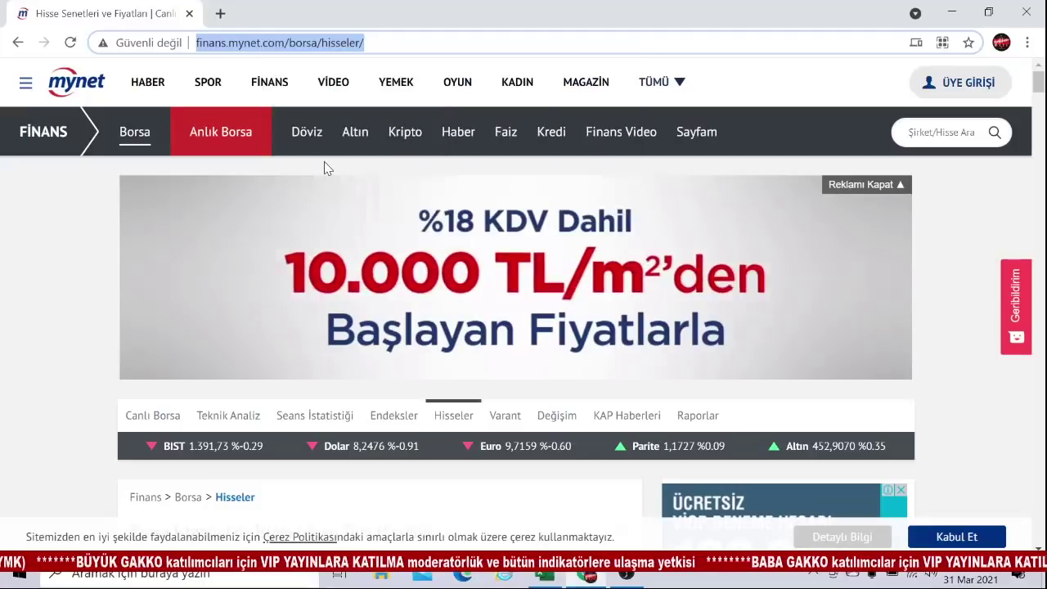
Switch back to Excel and add a new worksheet after Sayfa1 in the portfolio workbook.
click(546, 575)
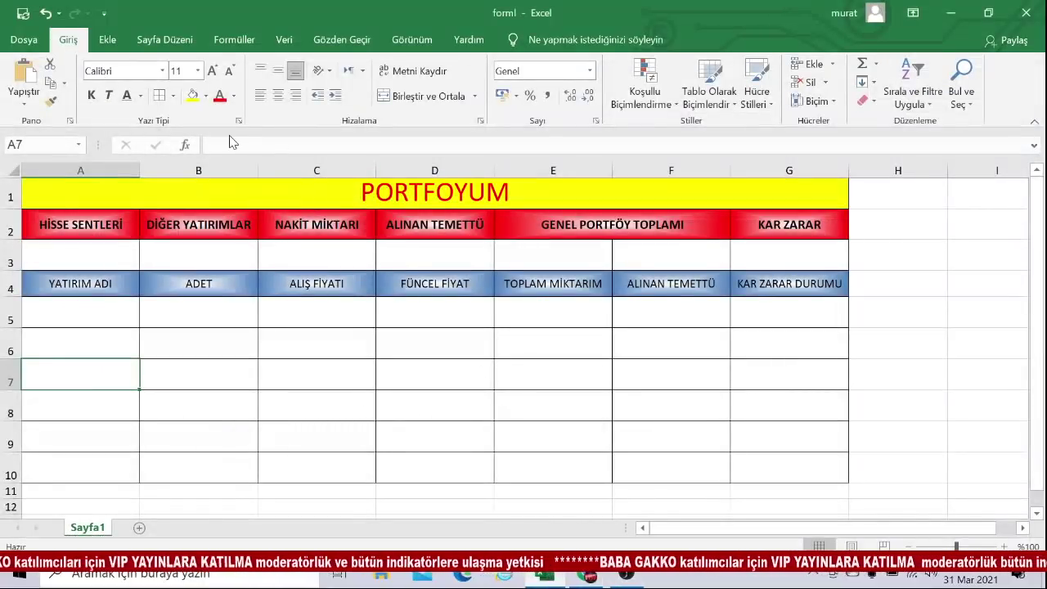
click(140, 528)
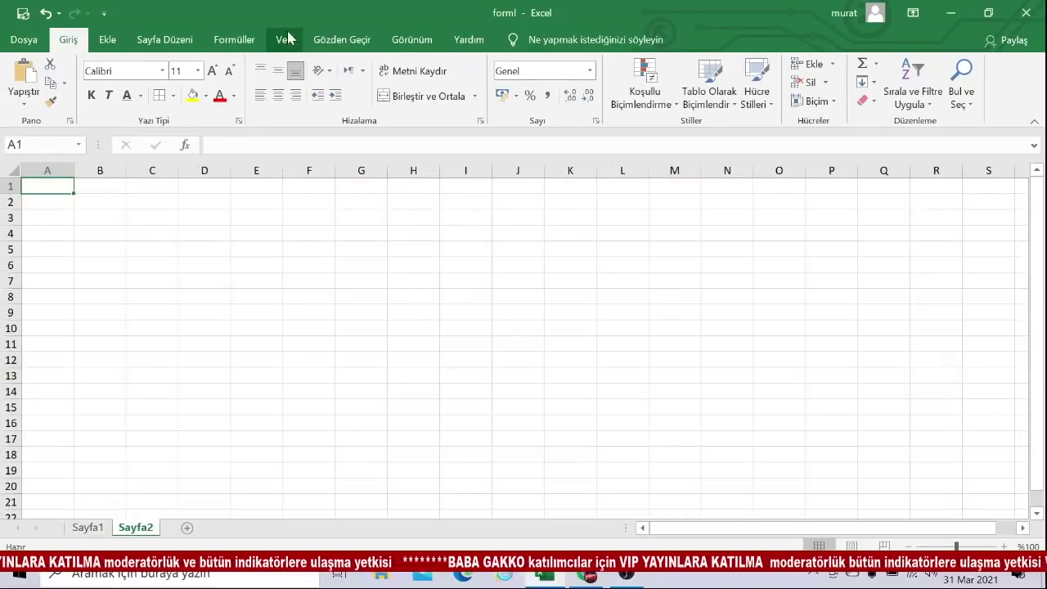
click(87, 527)
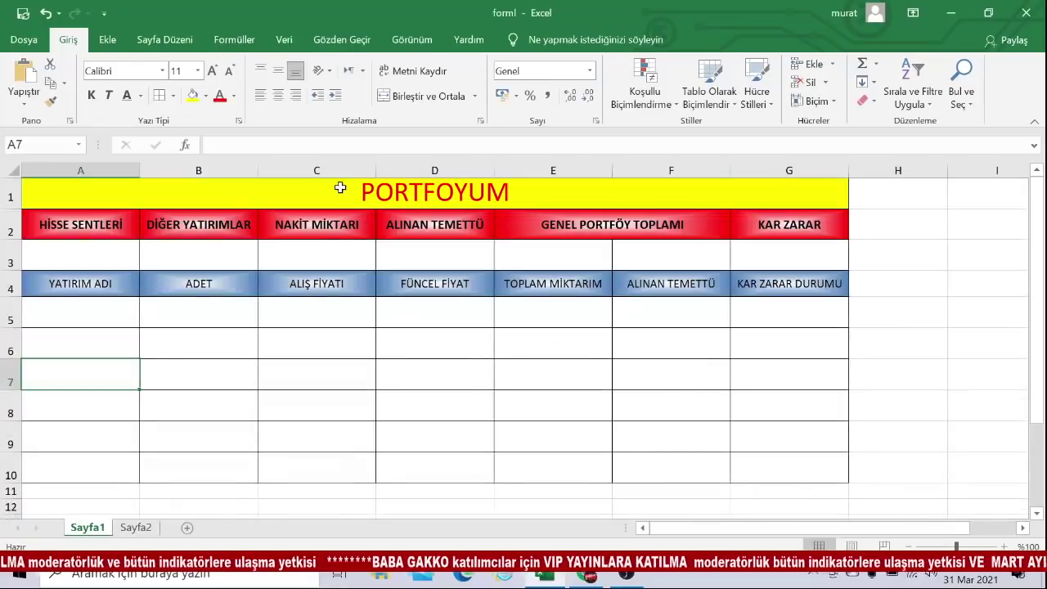
click(135, 528)
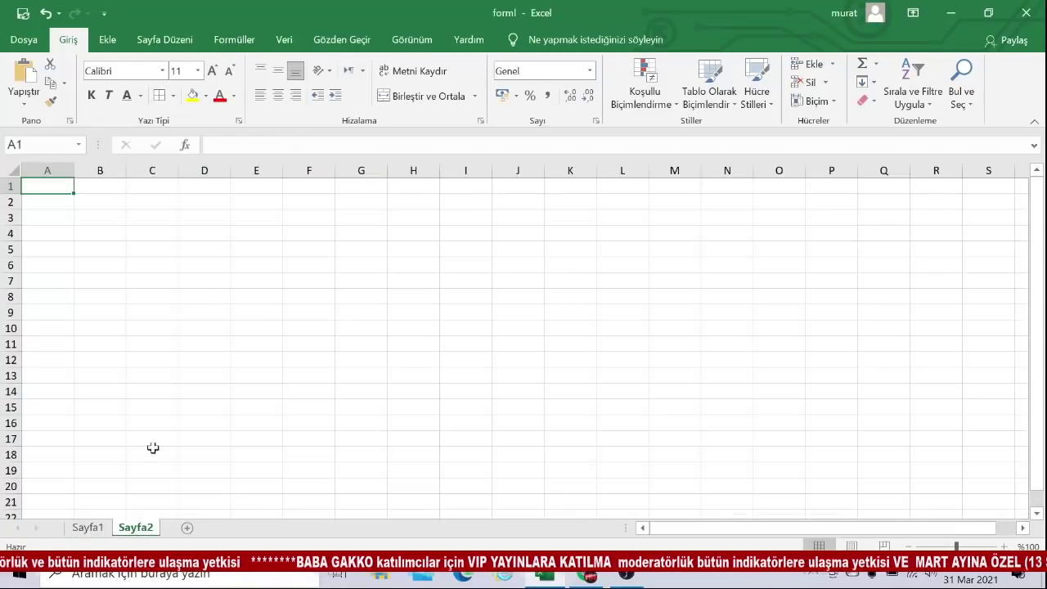
click(281, 44)
click(34, 111)
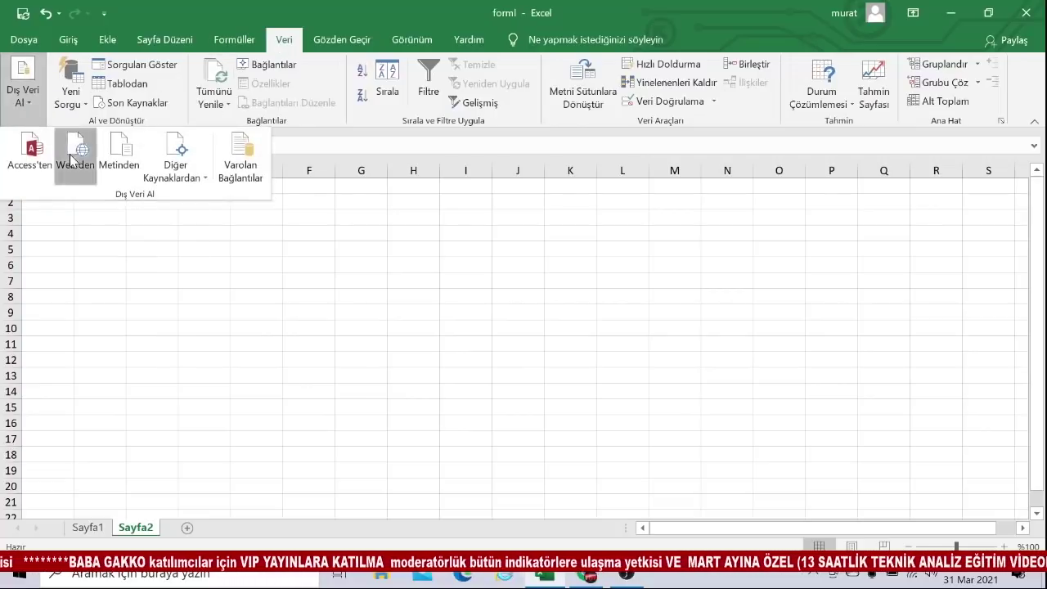
click(69, 154)
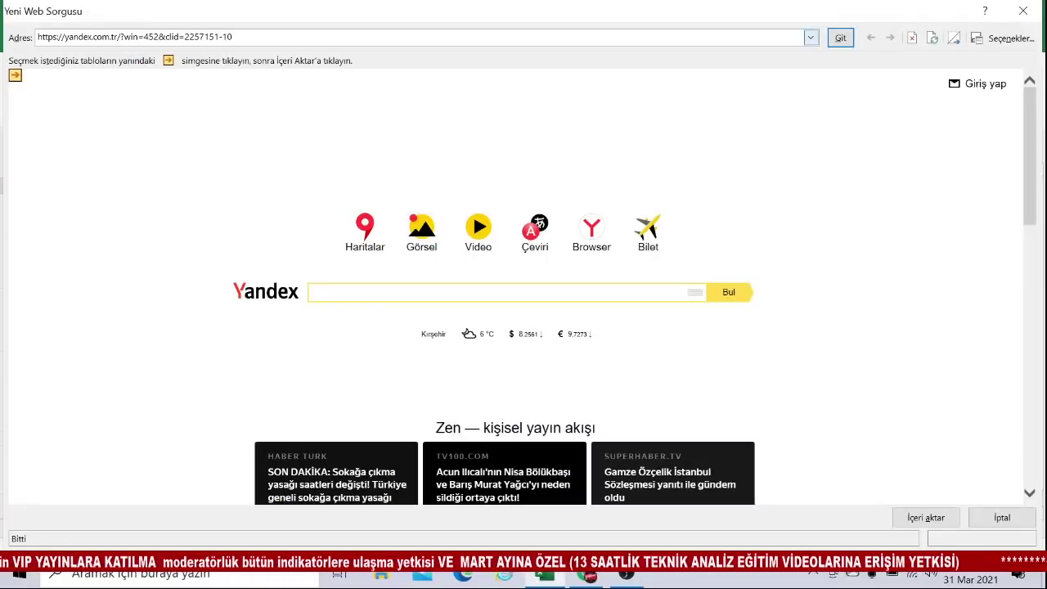
drag(232, 37, 38, 37)
right_click(69, 39)
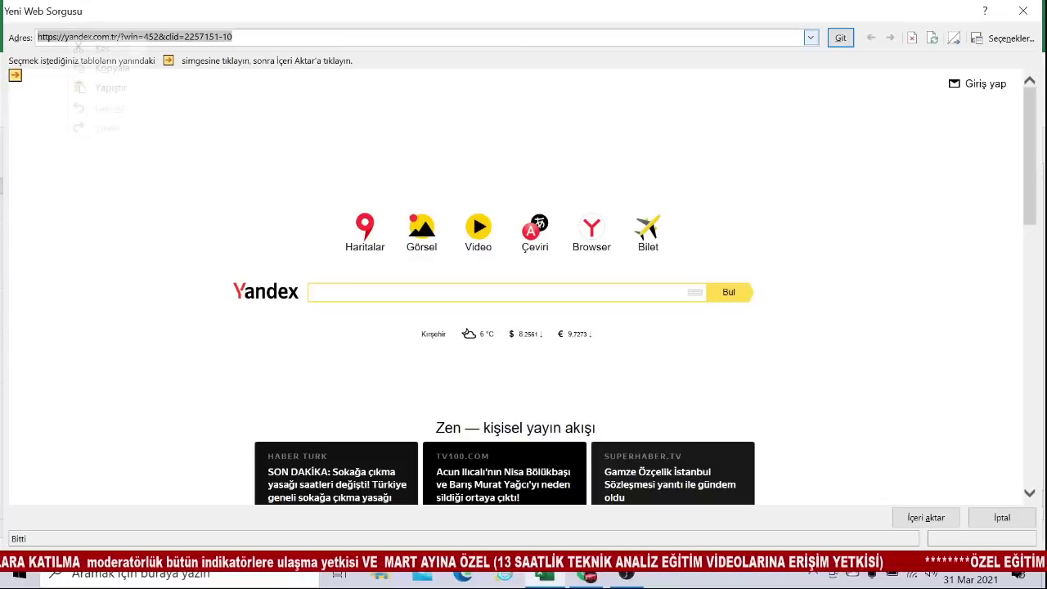
click(112, 88)
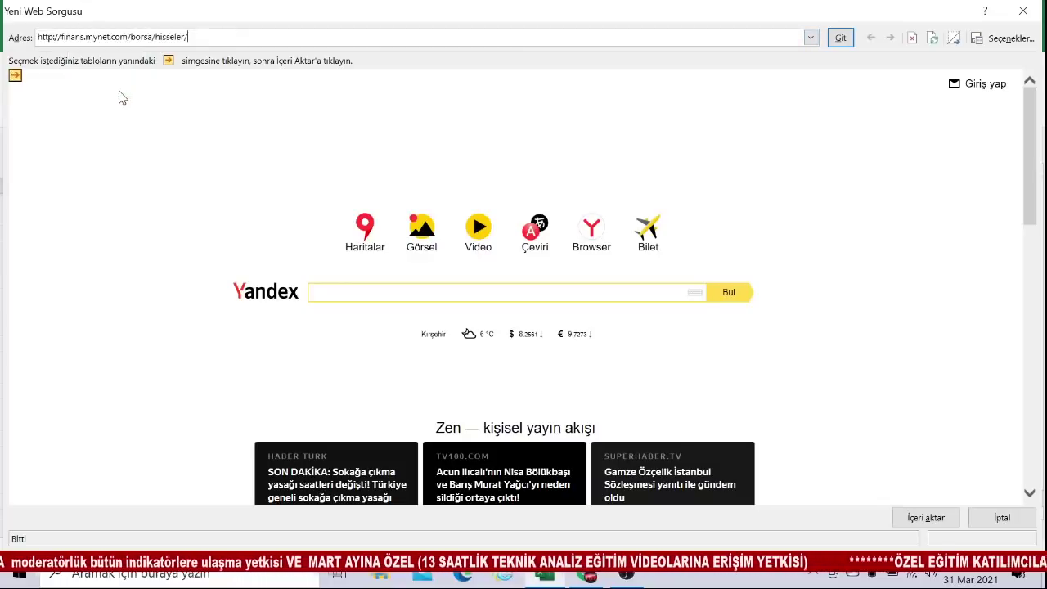
click(835, 43)
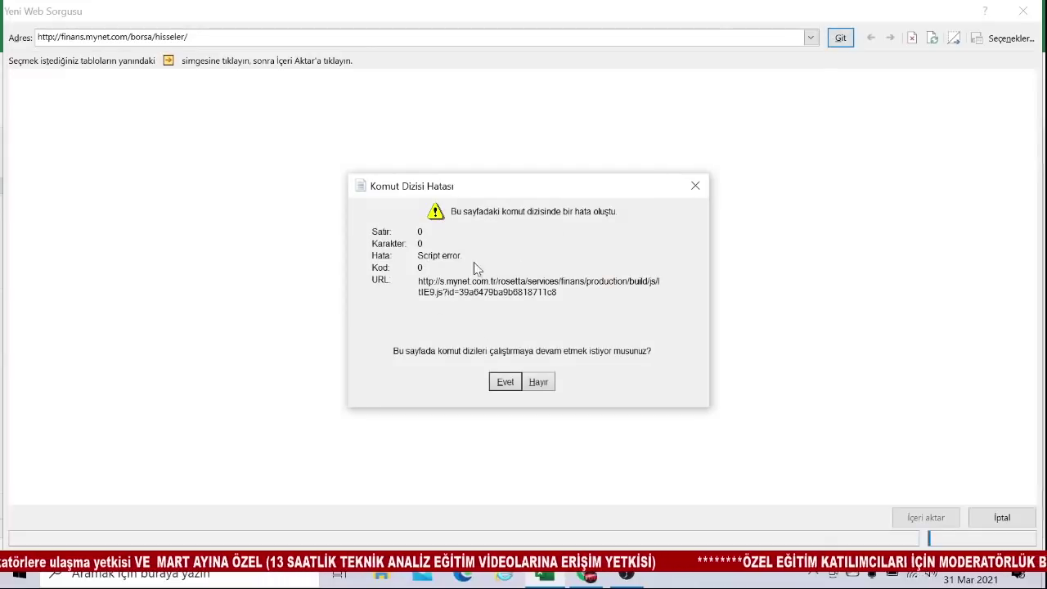
Allow scripts to keep running at every script error prompt while the Hisseler page loads in the web query.
click(505, 382)
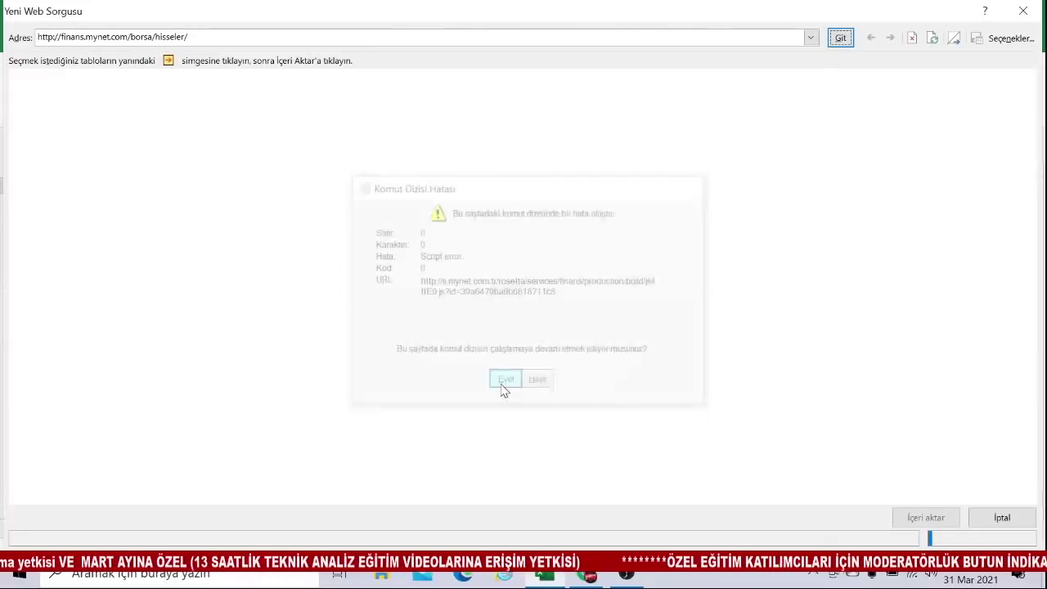
click(504, 382)
click(504, 385)
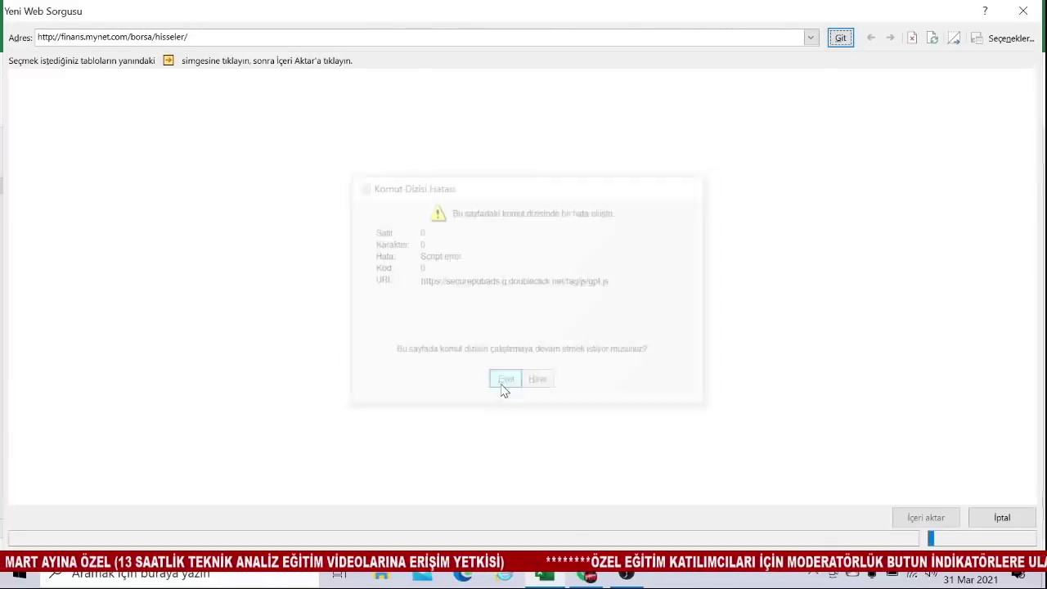
click(504, 384)
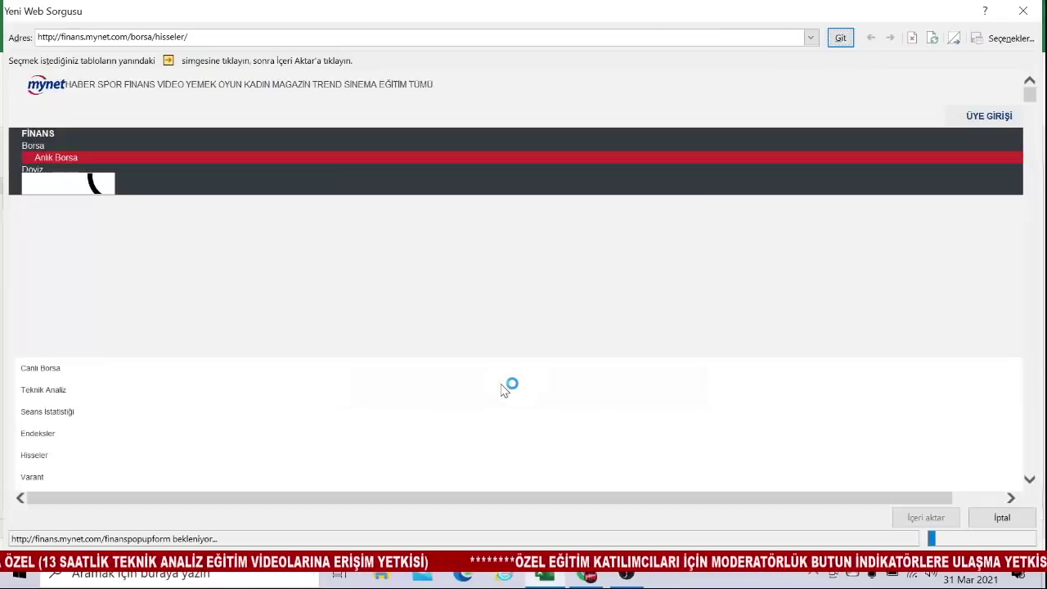
click(502, 381)
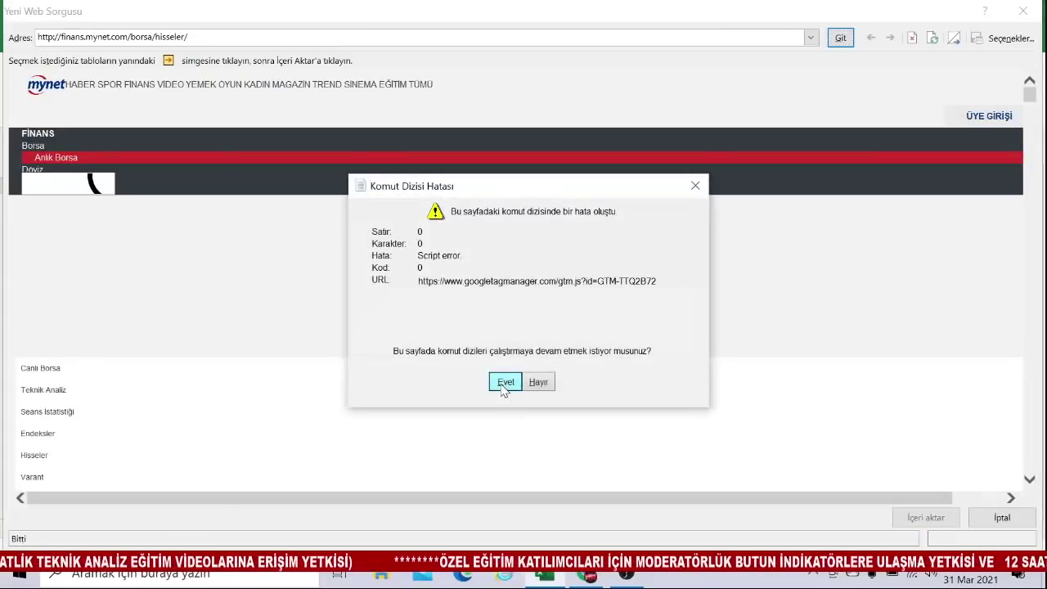
click(503, 383)
click(503, 383)
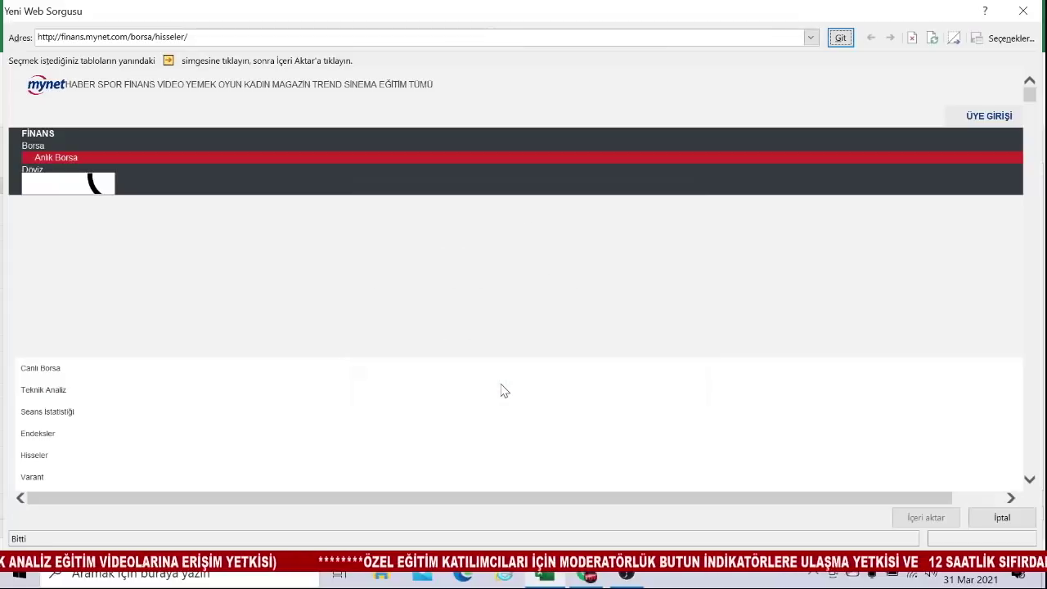
Select the Borsa İstanbul share table on the Mynet page and import it into the existing sheet at =$A$1.
scroll(446, 311, down, 5)
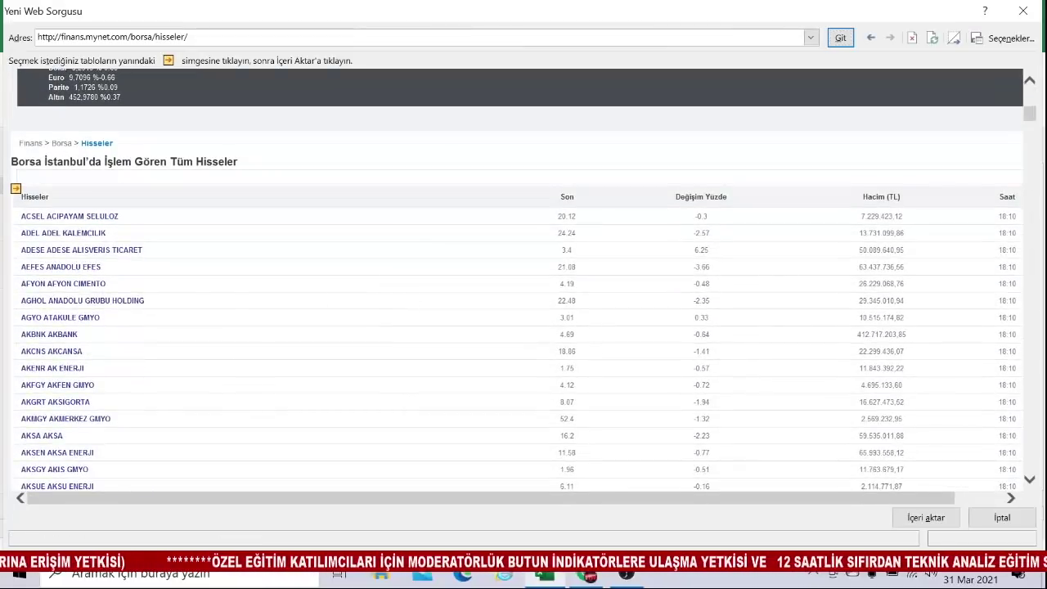
scroll(243, 346, down, 15)
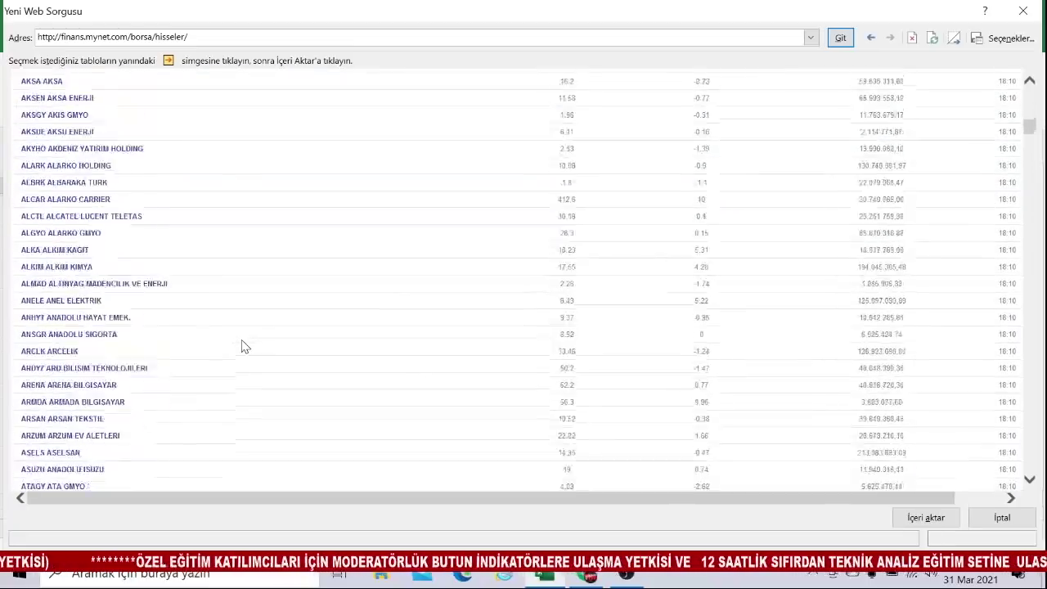
scroll(242, 346, up, 18)
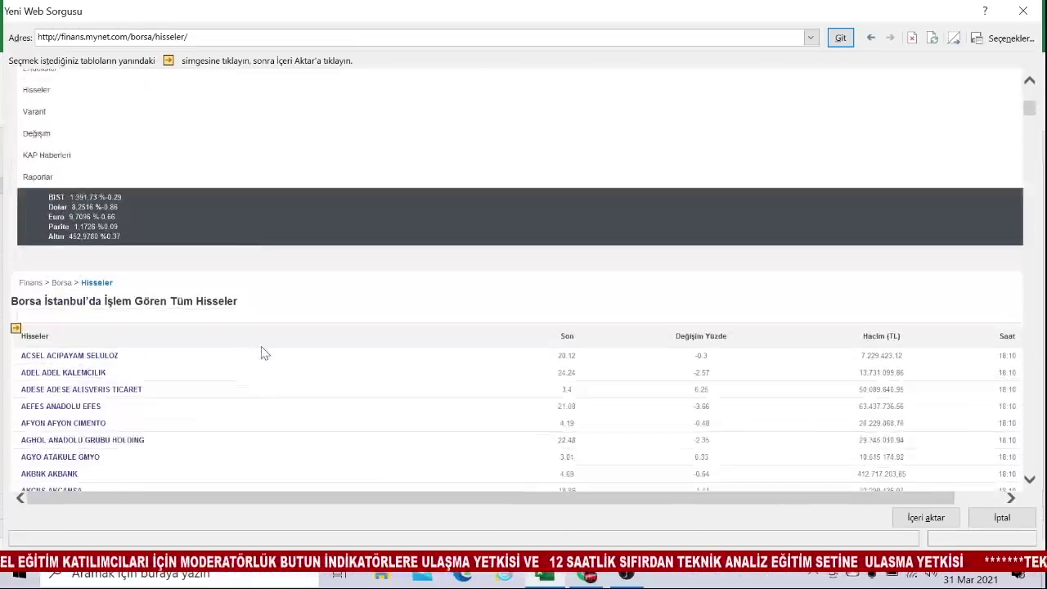
scroll(264, 351, down, 2)
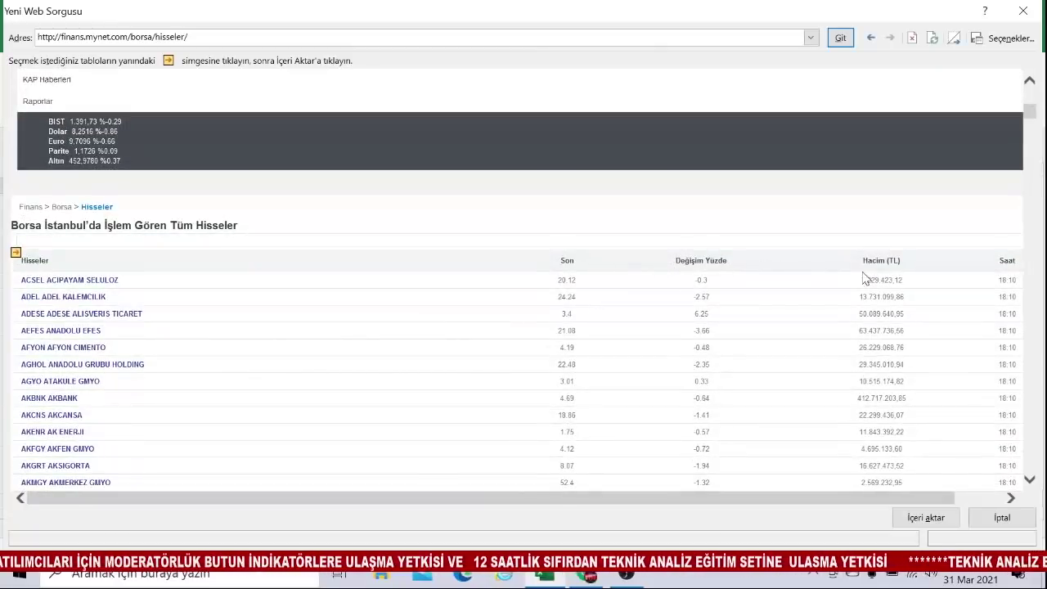
click(16, 255)
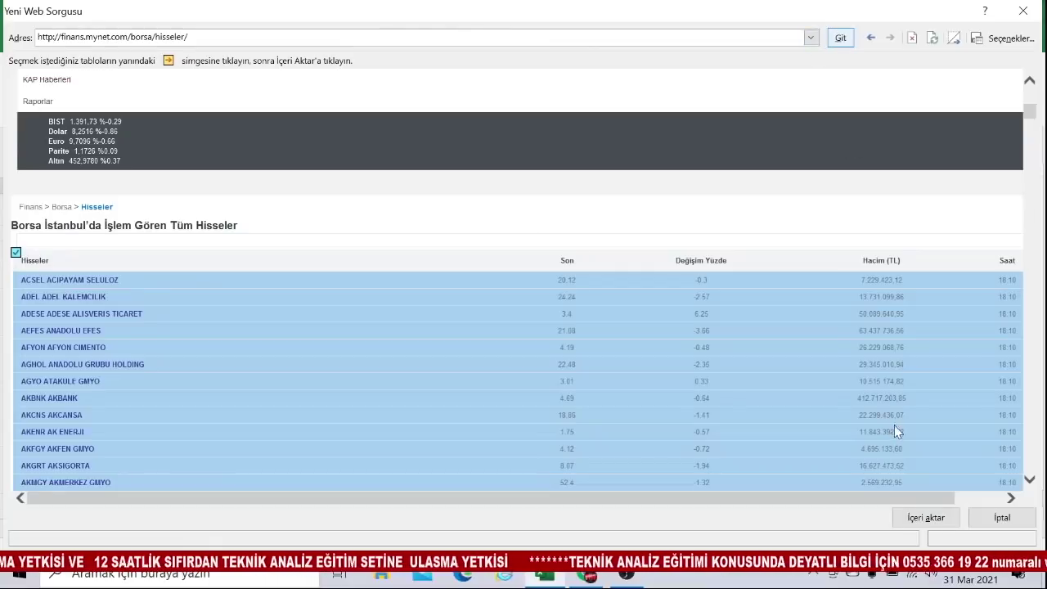
click(927, 522)
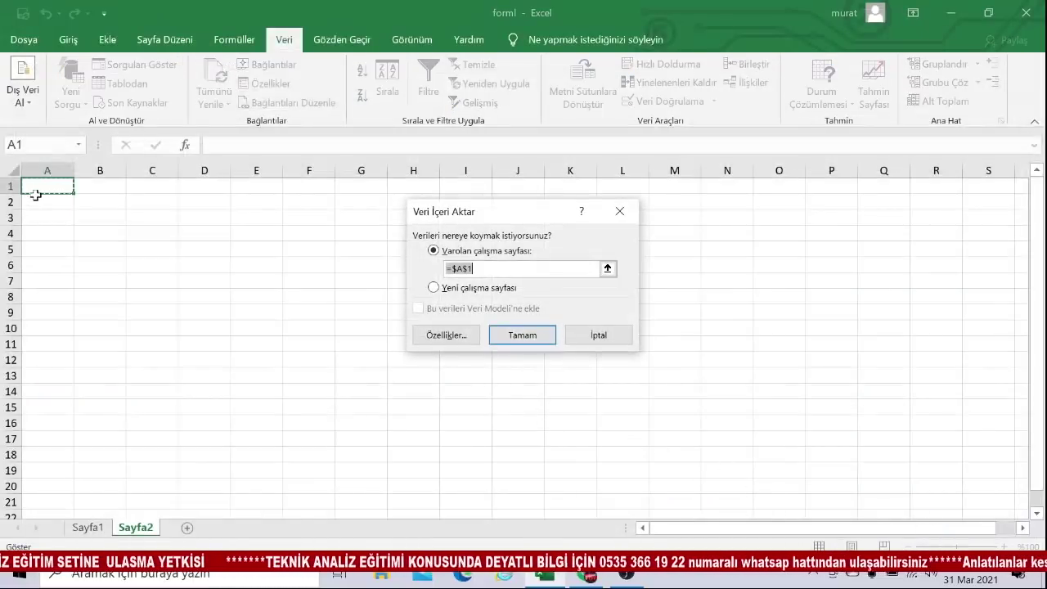
click(532, 336)
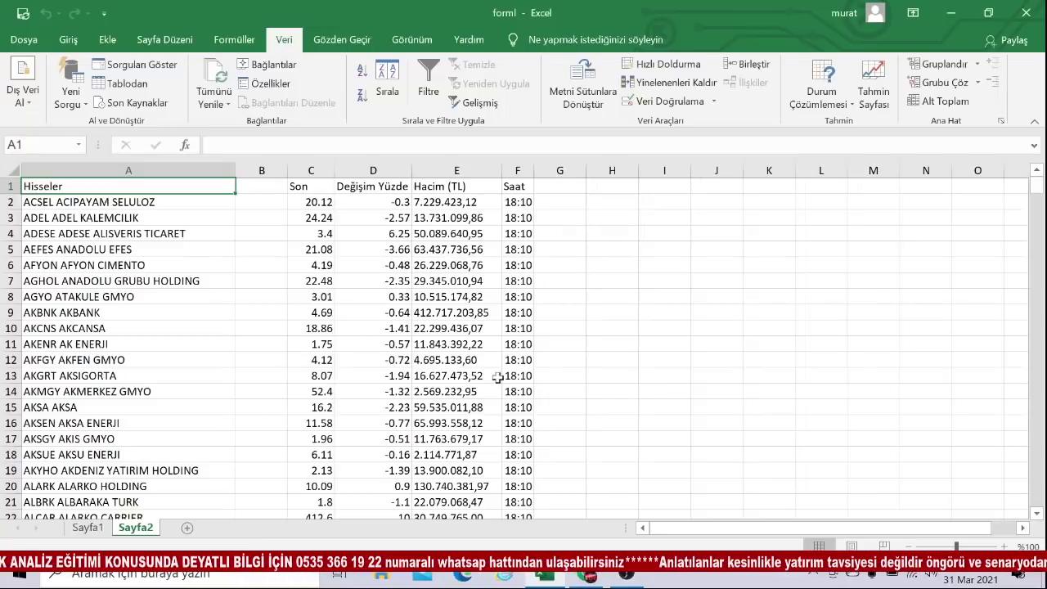
click(603, 375)
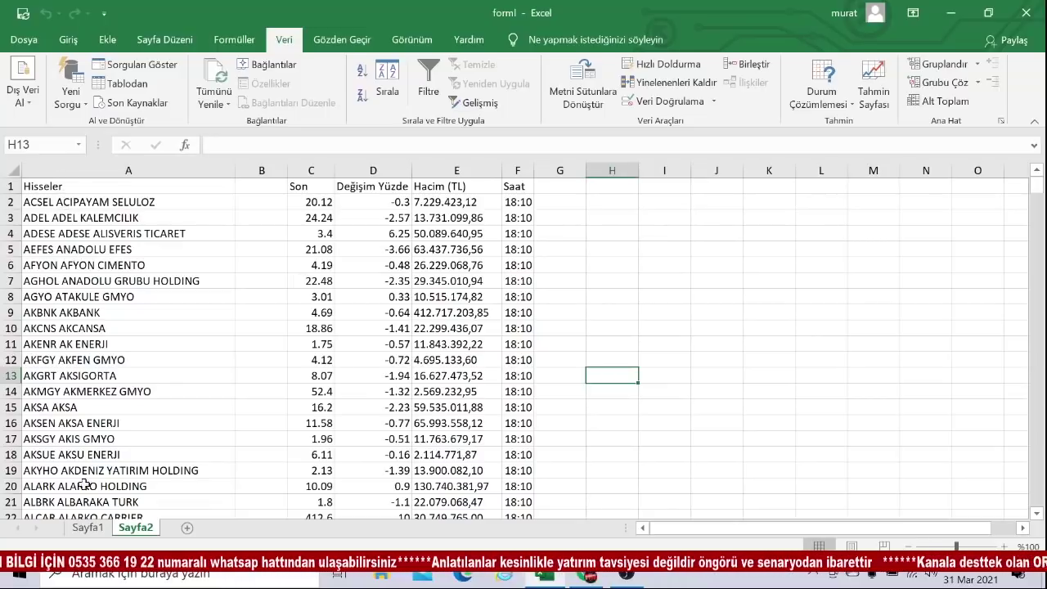
Start a data validation rule for the YATIRIM ADI cells A5:A10 on Sayfa1, allowing values from a Liste.
click(92, 528)
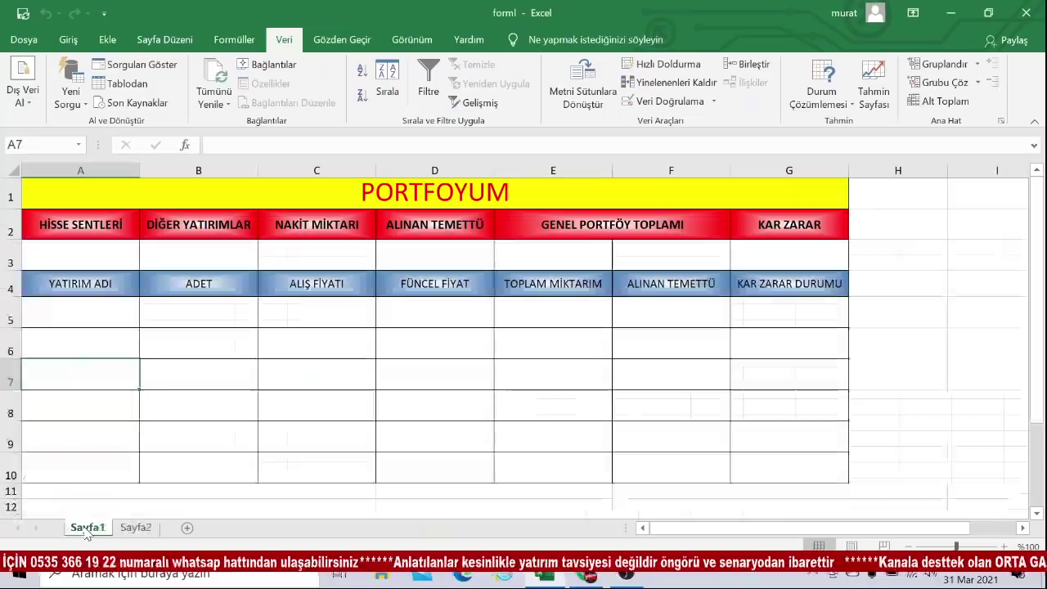
click(71, 311)
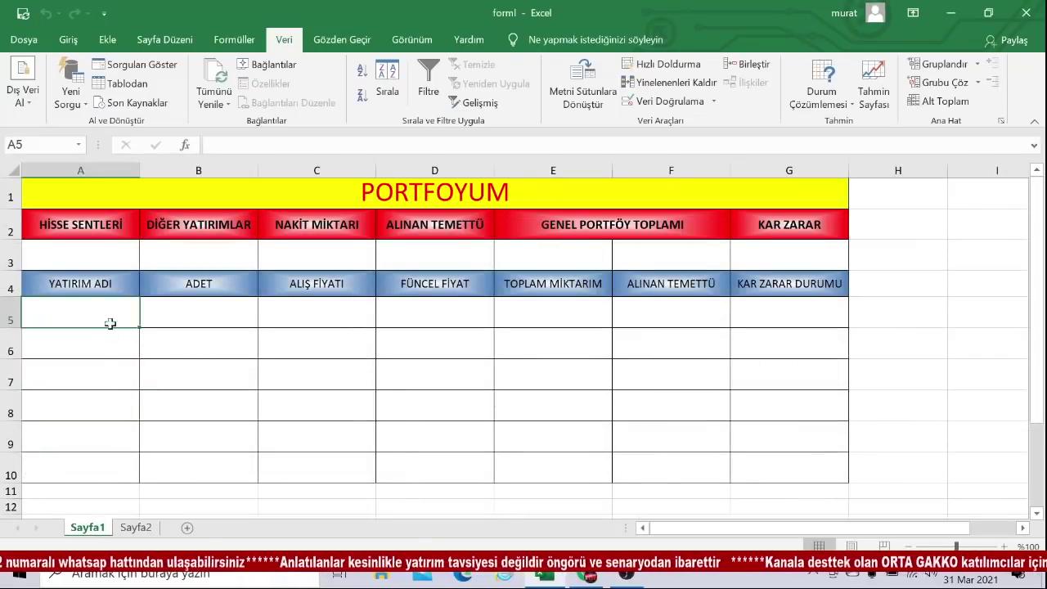
drag(109, 306, 107, 466)
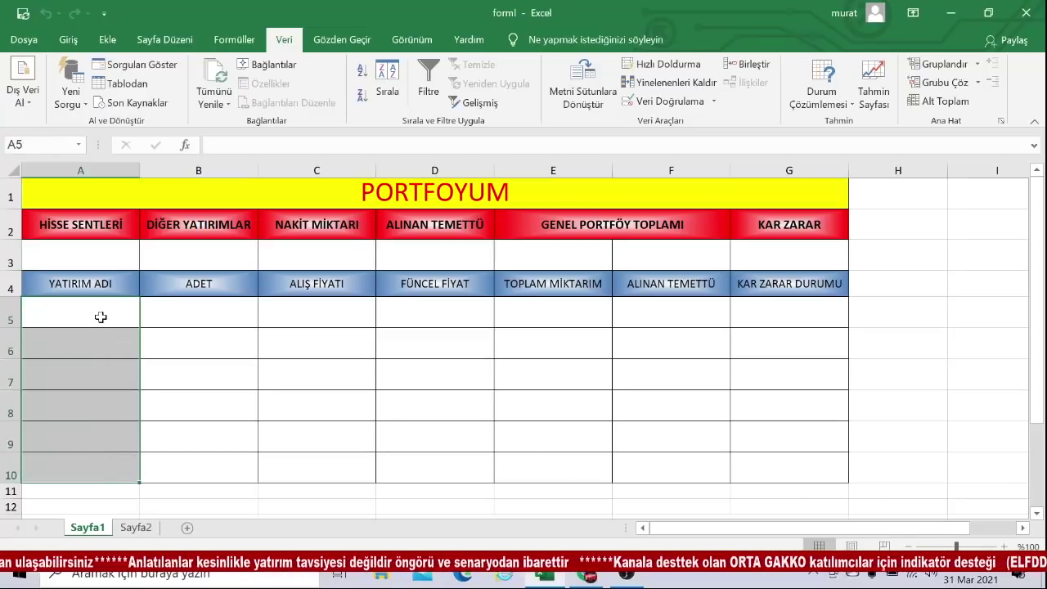
drag(100, 316, 100, 474)
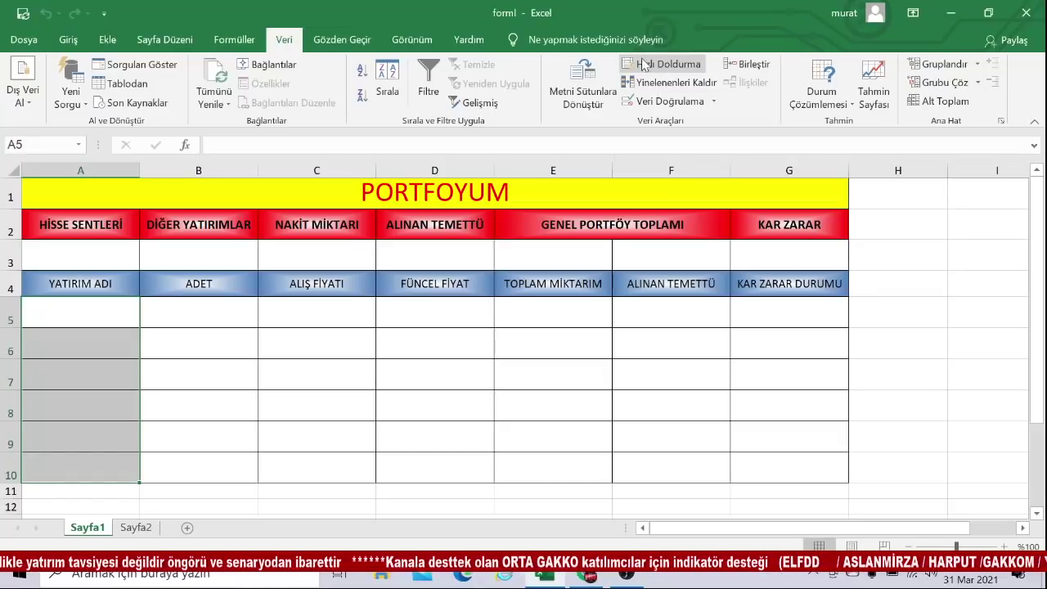
click(691, 106)
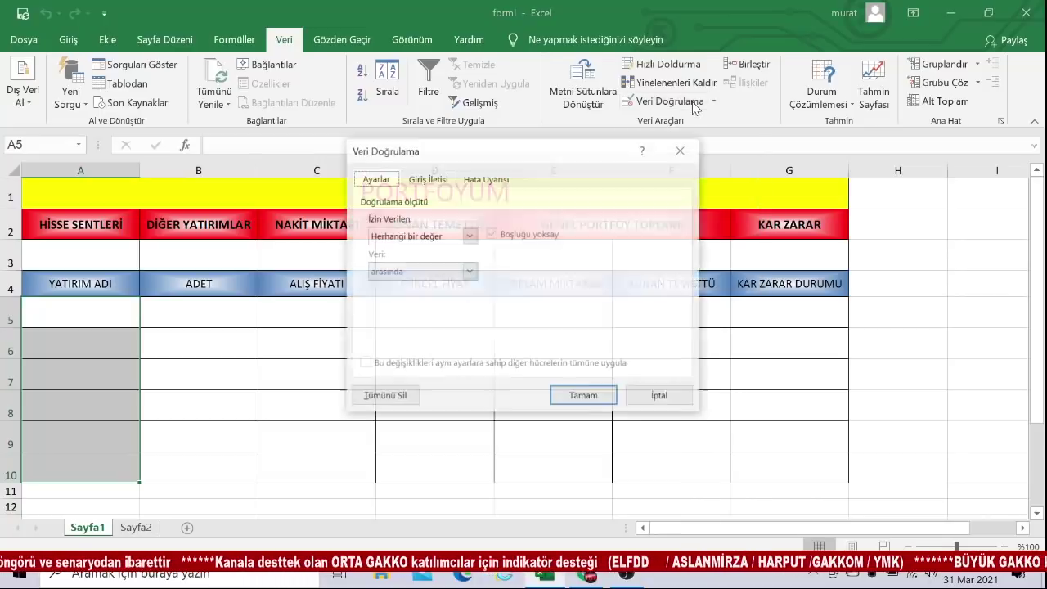
click(468, 236)
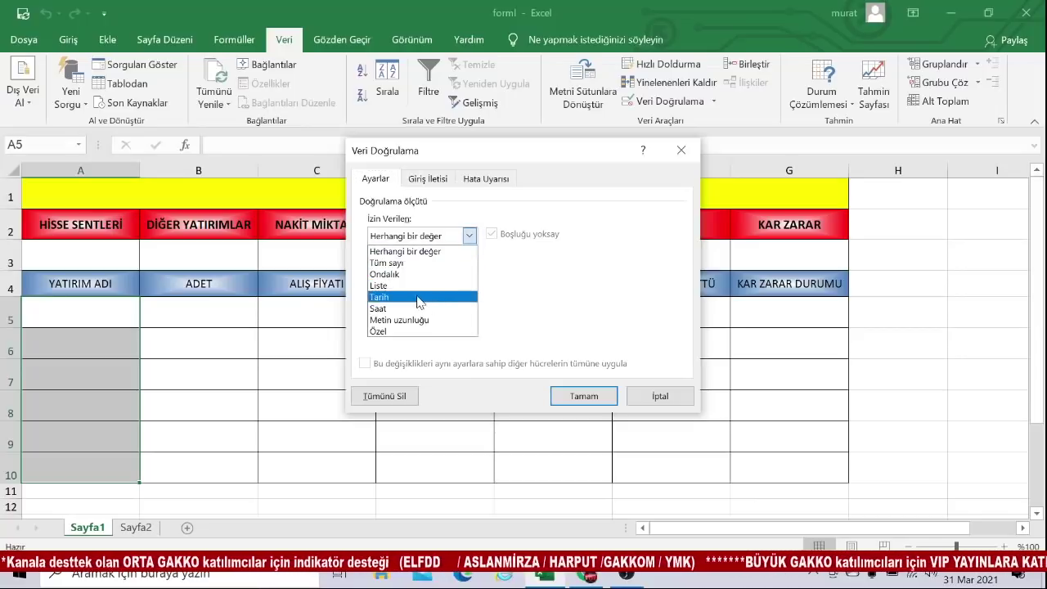
click(392, 287)
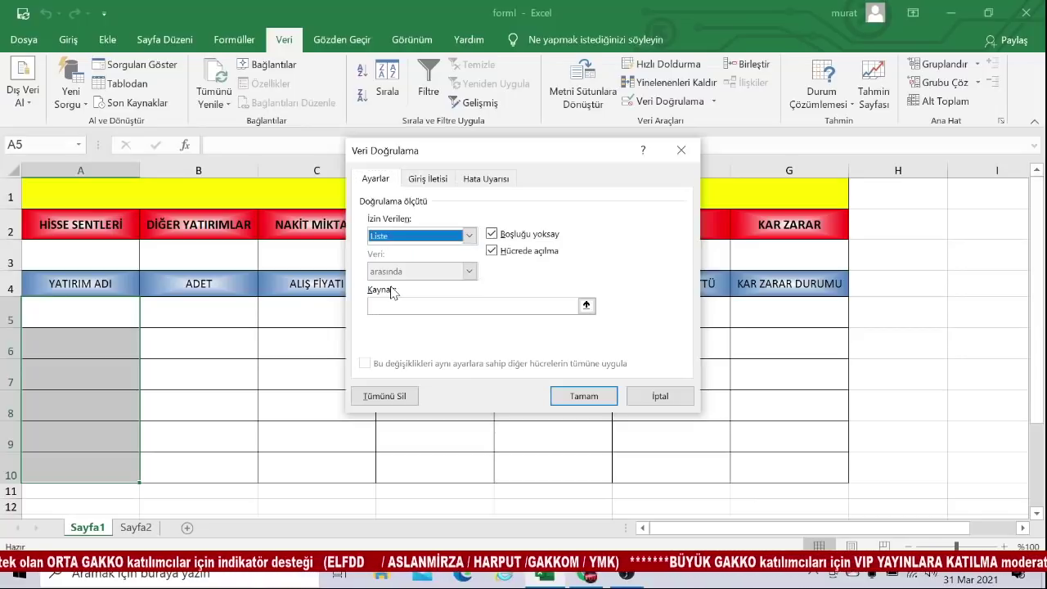
Set the validation list source to the share names in =Sayfa2!$A$2:$A$402 and apply the rule.
click(586, 305)
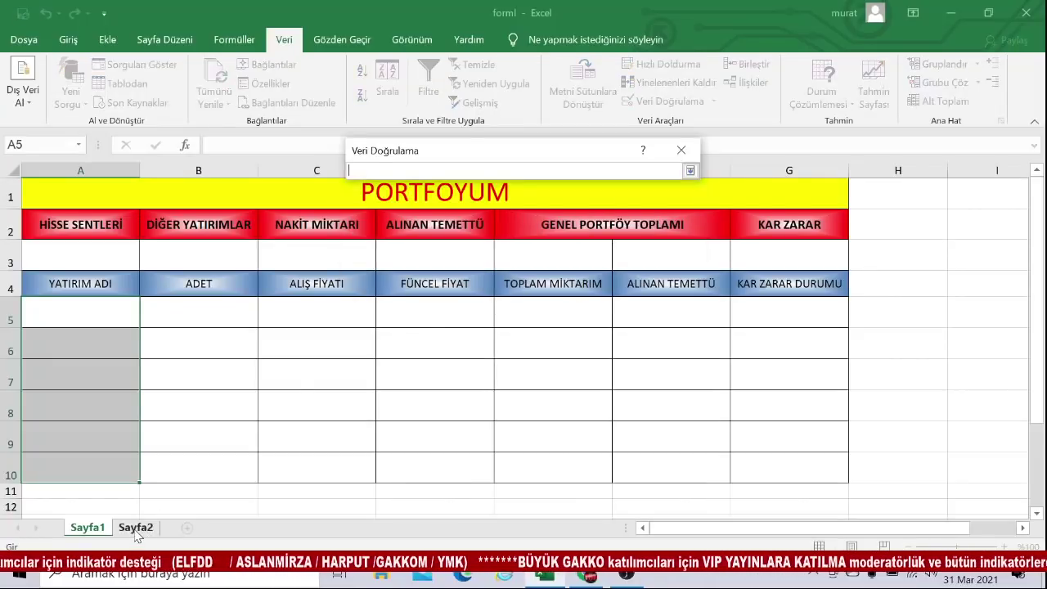
click(136, 528)
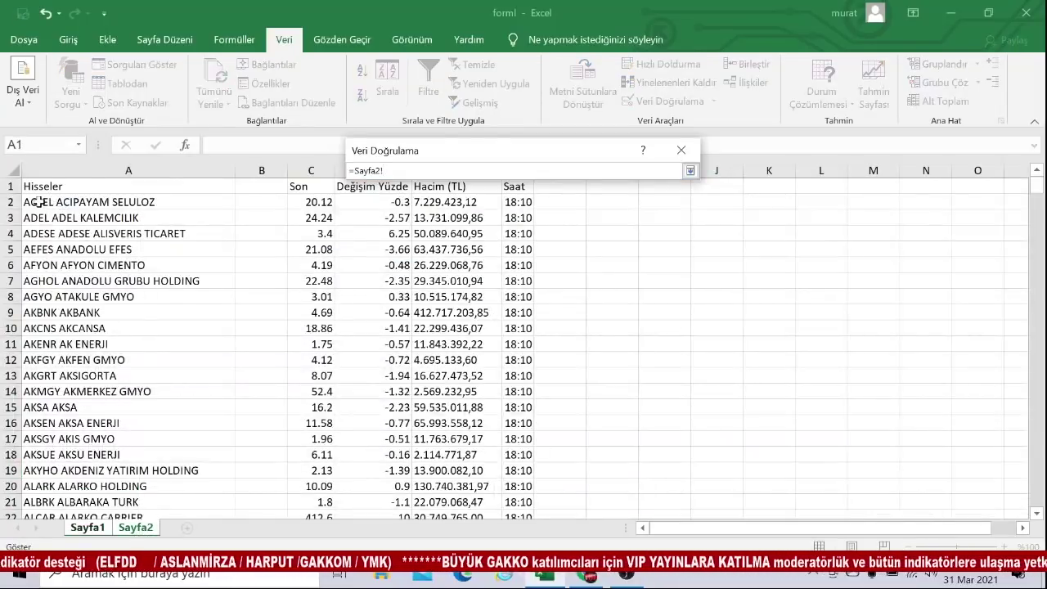
drag(38, 202, 136, 576)
drag(135, 578, 146, 487)
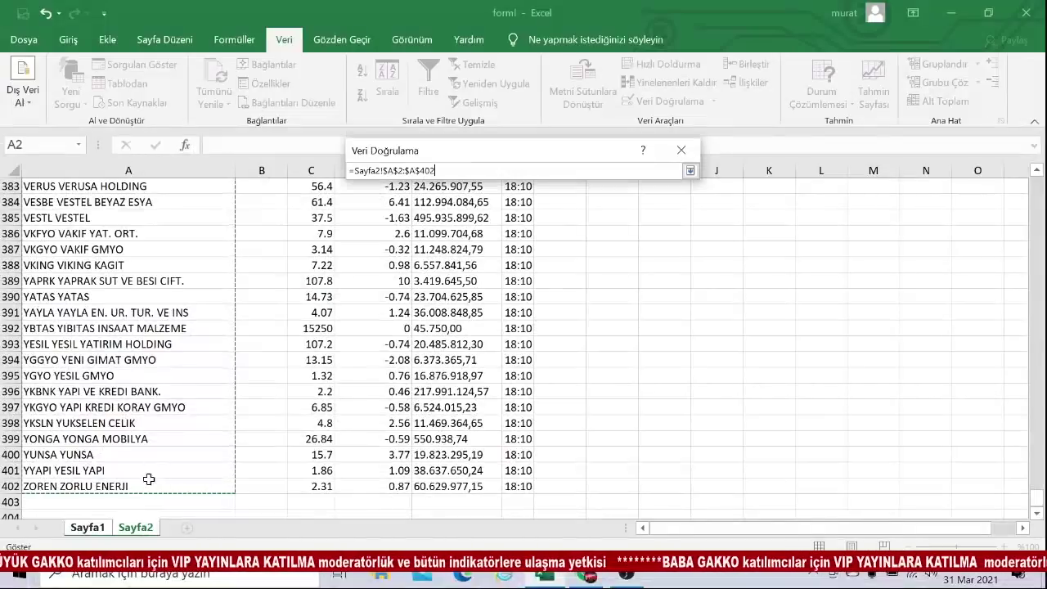
click(690, 172)
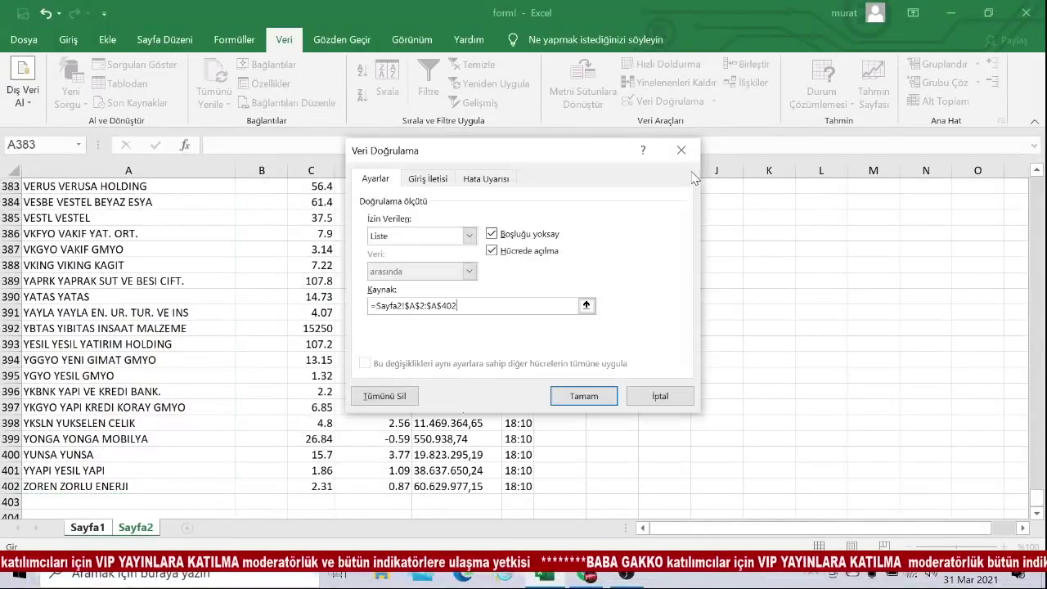
click(583, 396)
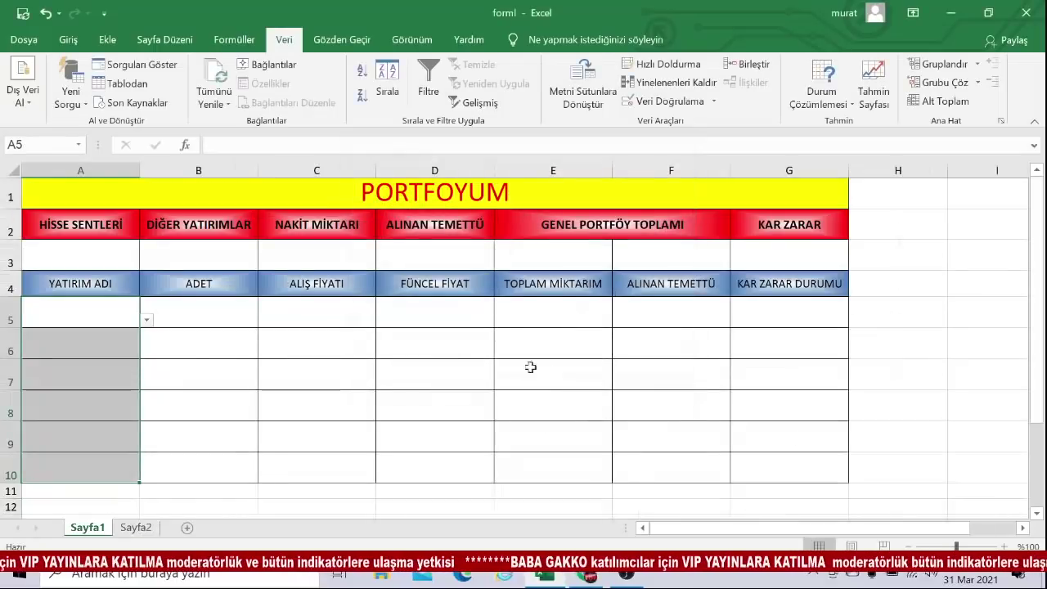
Choose AFYON AFYON CIMENTO for A5 and LOGO LOGO YAZILIM for A6 from the cells' share lists.
click(127, 321)
click(147, 322)
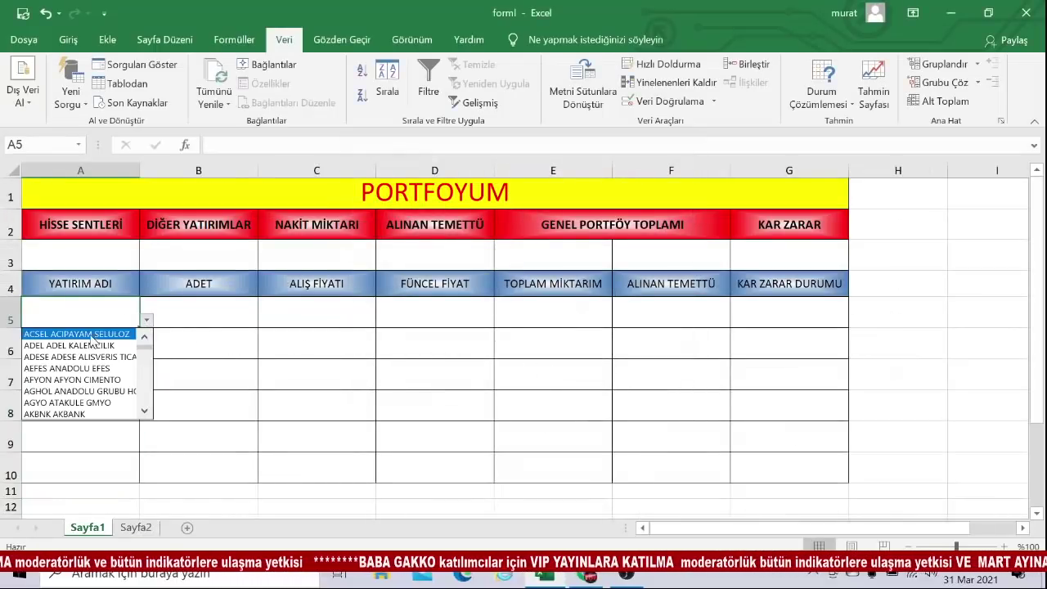
click(68, 380)
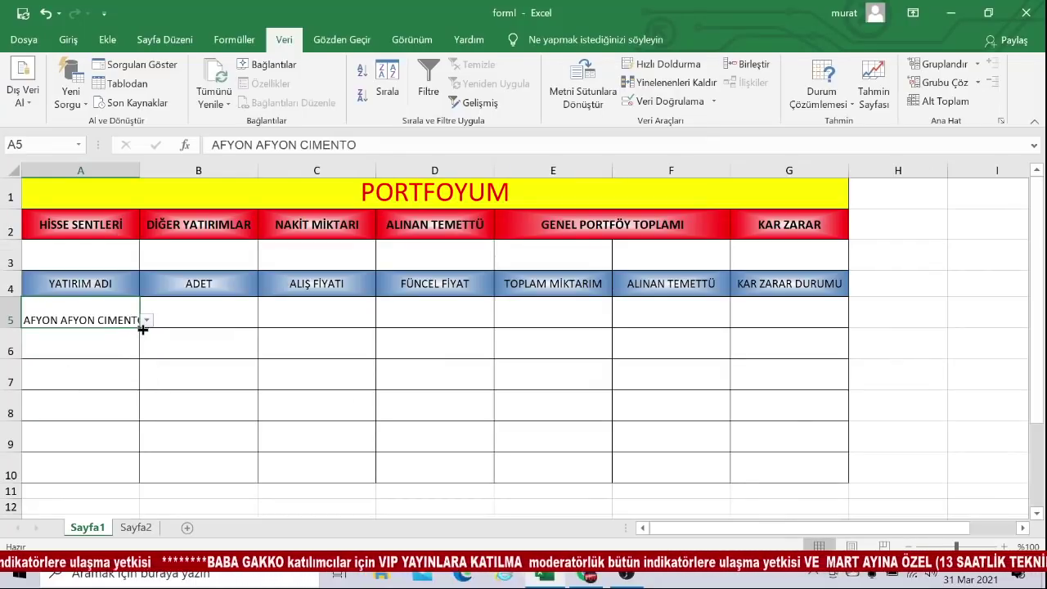
click(129, 341)
click(147, 351)
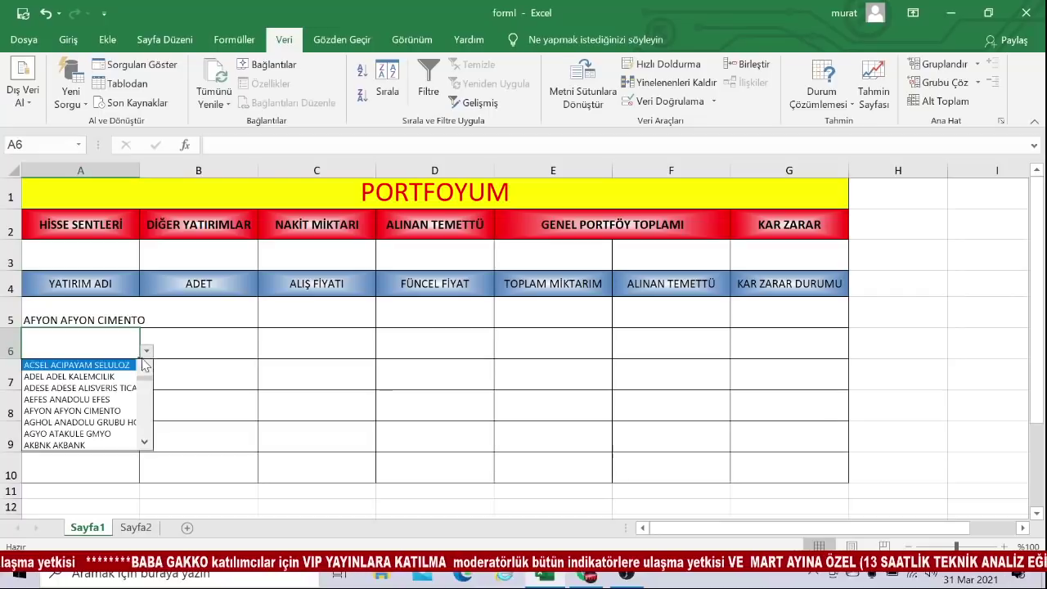
drag(149, 379, 145, 402)
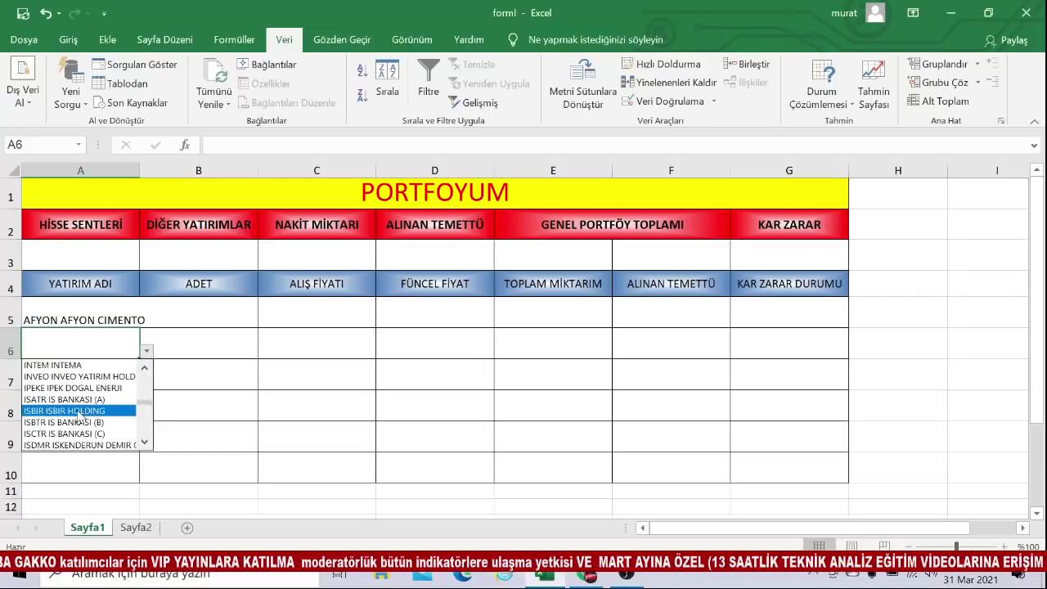
drag(149, 401, 144, 412)
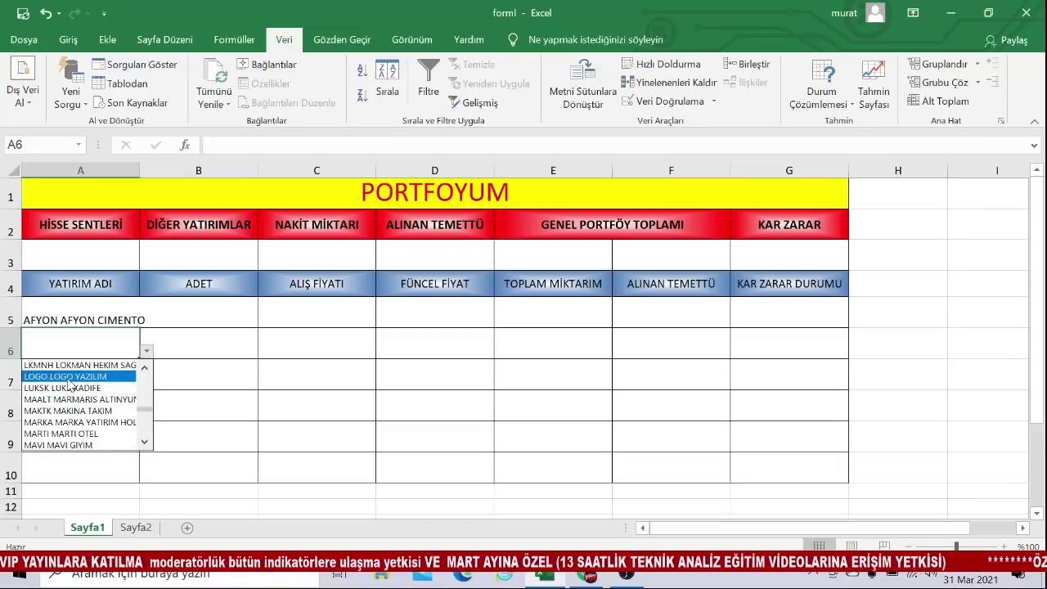
click(70, 376)
Choose BIZIM BIZIM MAGAZALARI for A7 and AKBNK AKBANK for A8 from the cells' share lists.
click(131, 379)
click(146, 382)
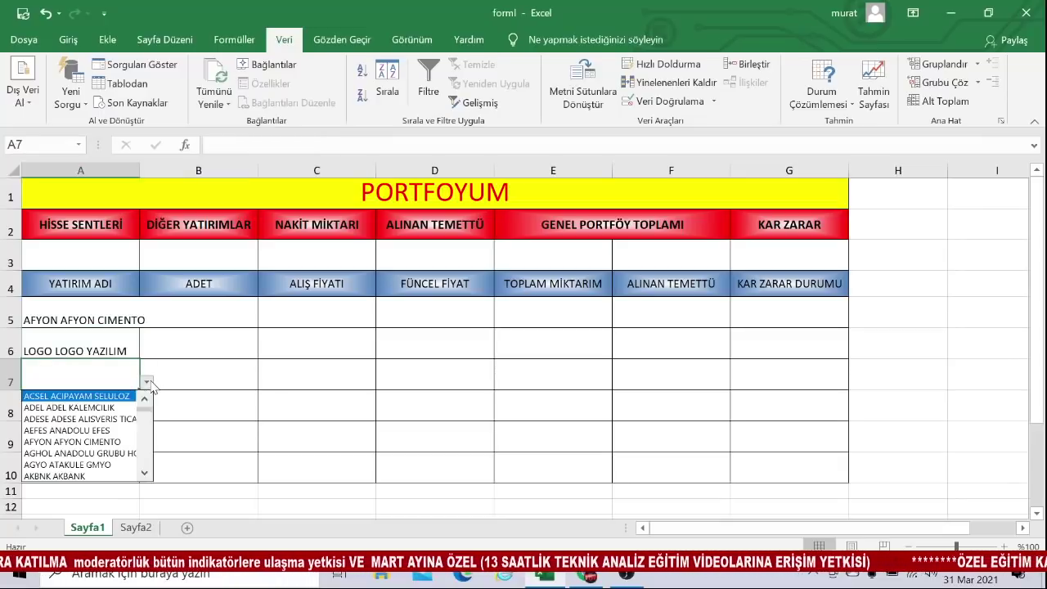
drag(145, 407, 148, 424)
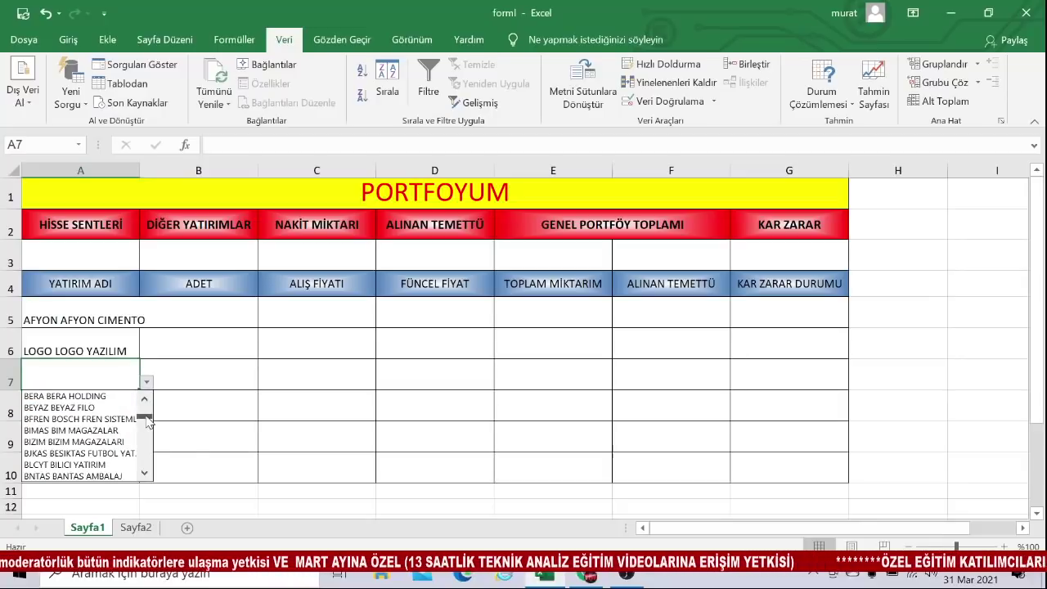
click(69, 441)
click(135, 414)
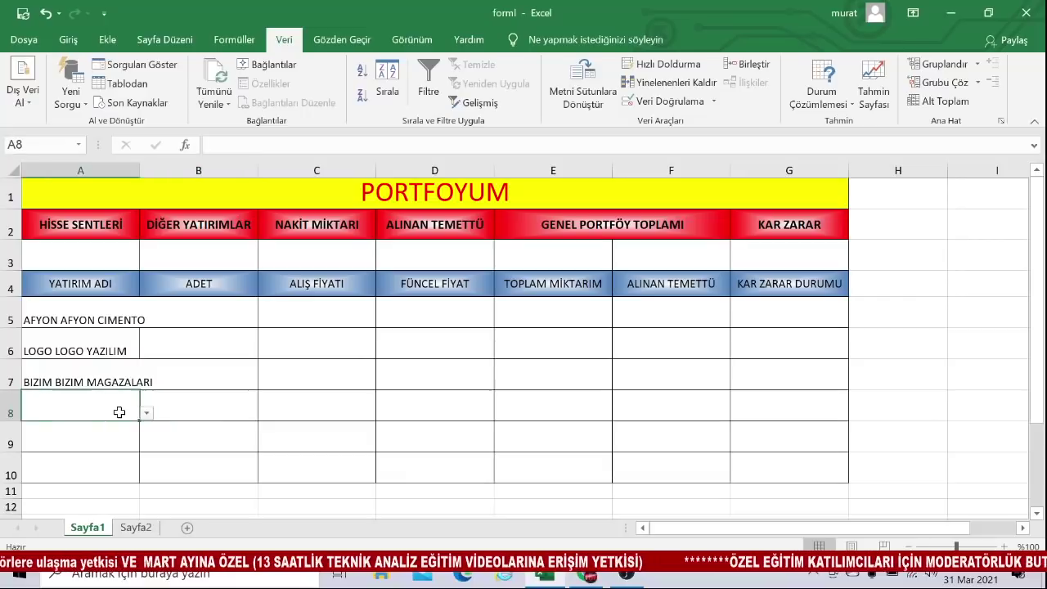
click(146, 413)
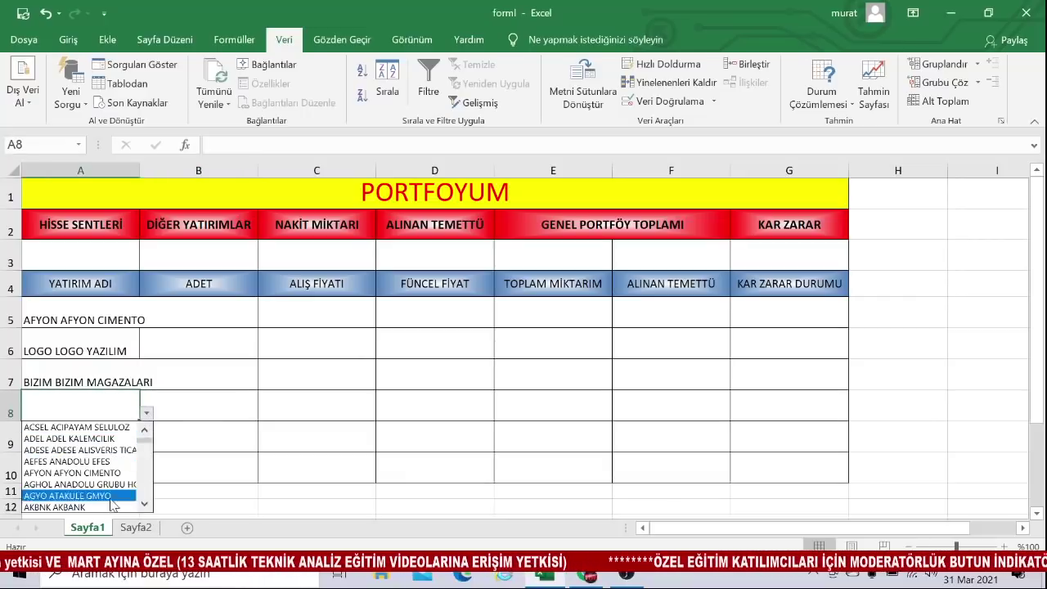
click(111, 502)
Choose AKCNS AKCANSA as the investment name in A9 from its share list.
click(130, 448)
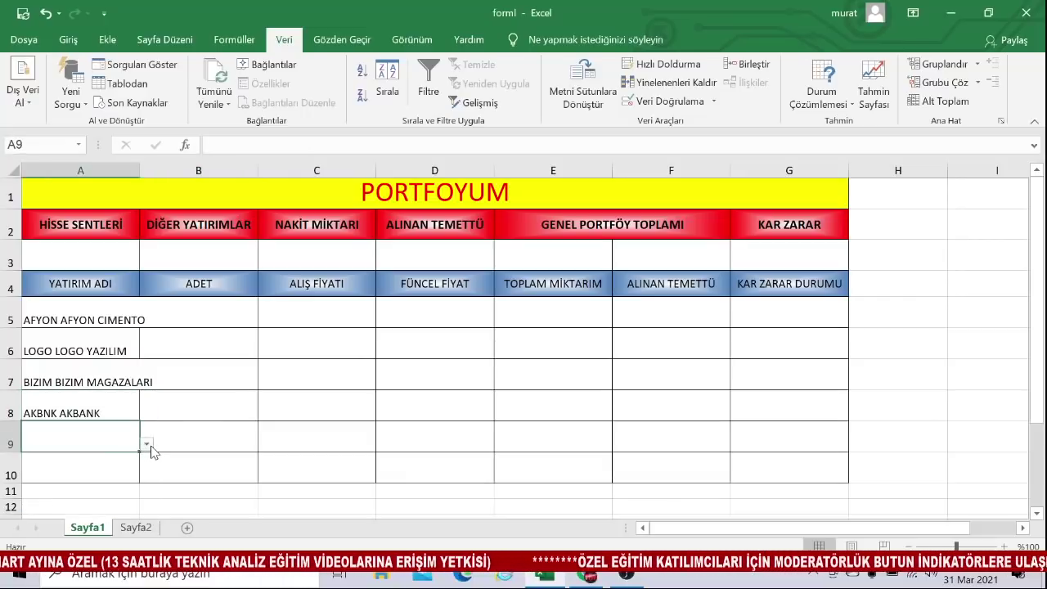
click(146, 445)
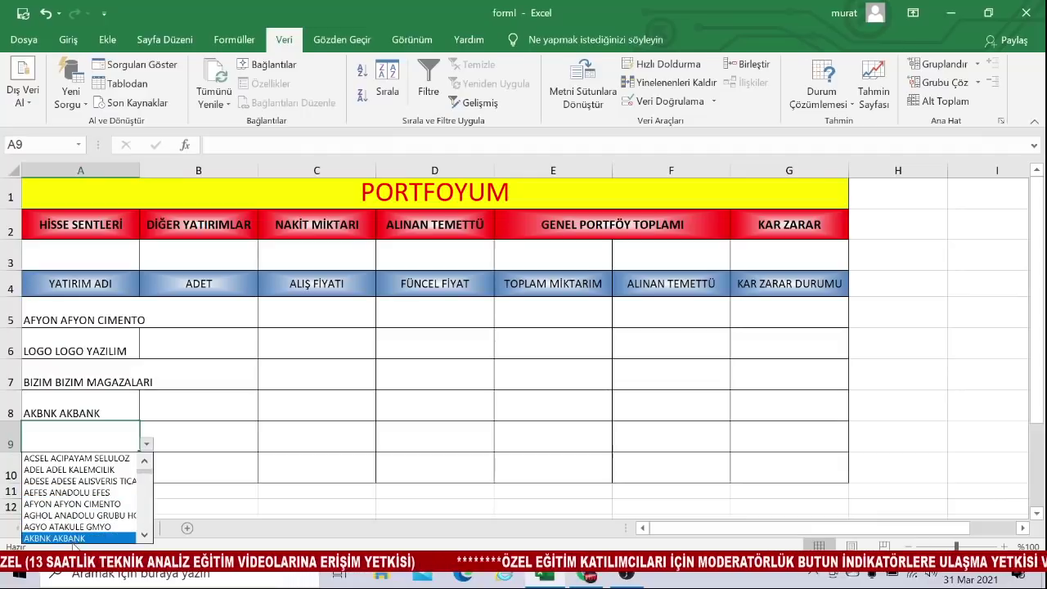
click(147, 537)
click(147, 536)
click(146, 537)
click(146, 537)
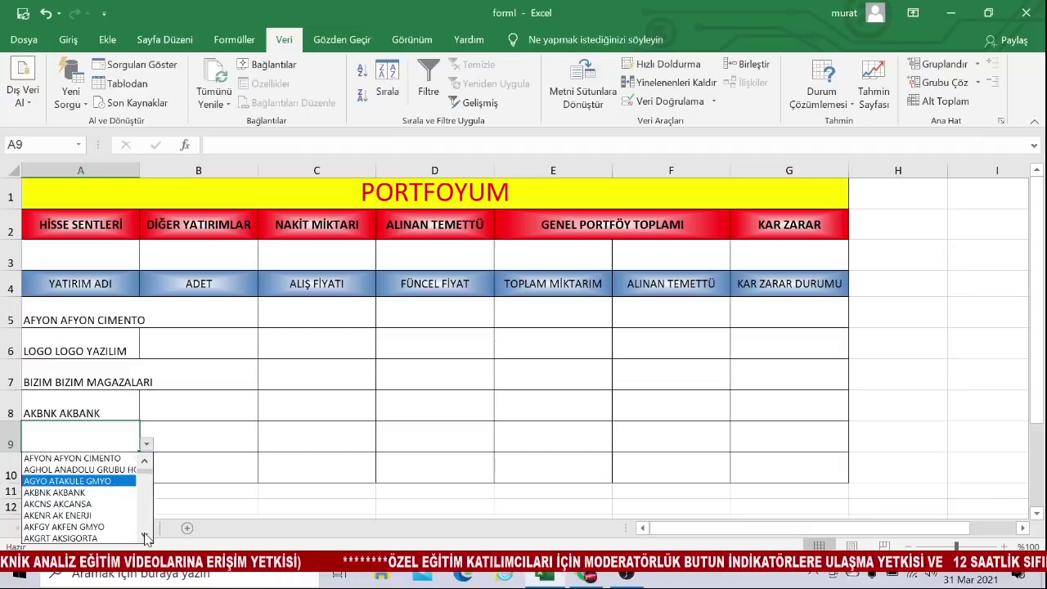
click(74, 507)
Choose INFO INFO YATIRIM as the investment name in A10 from its share list.
click(134, 474)
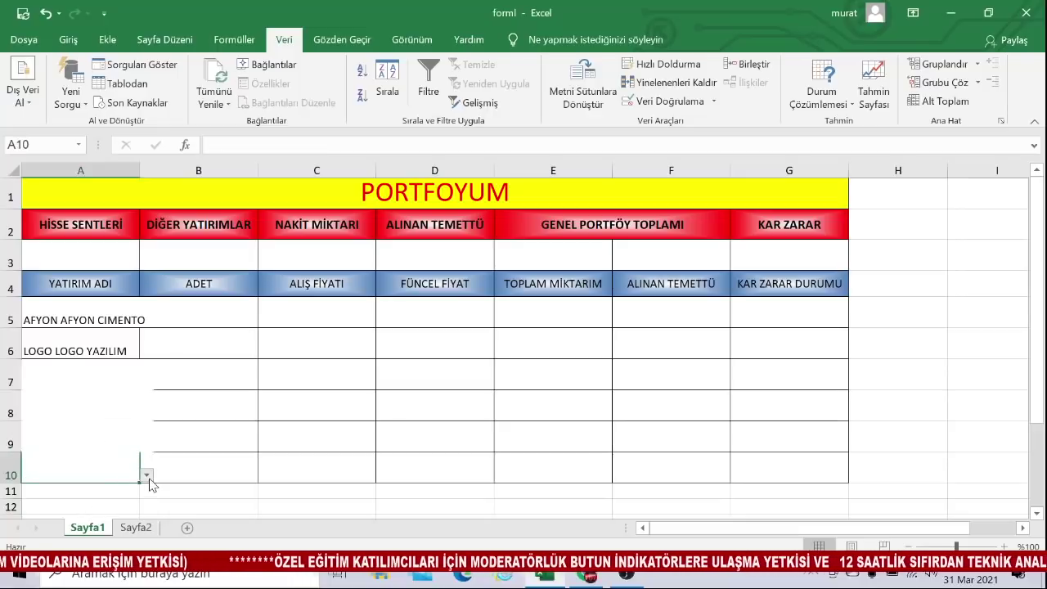
click(147, 477)
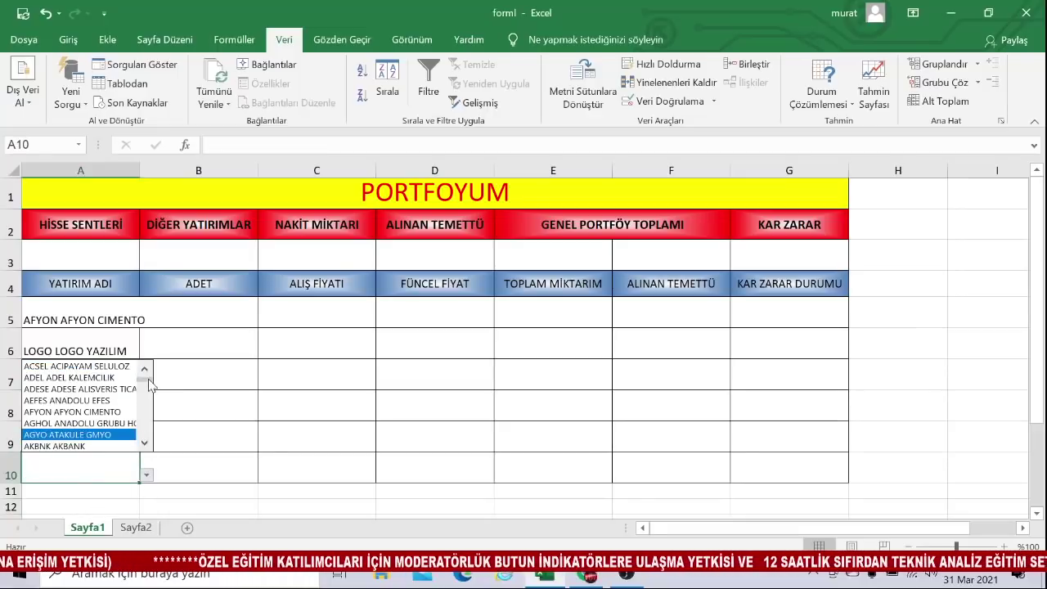
drag(148, 381, 146, 404)
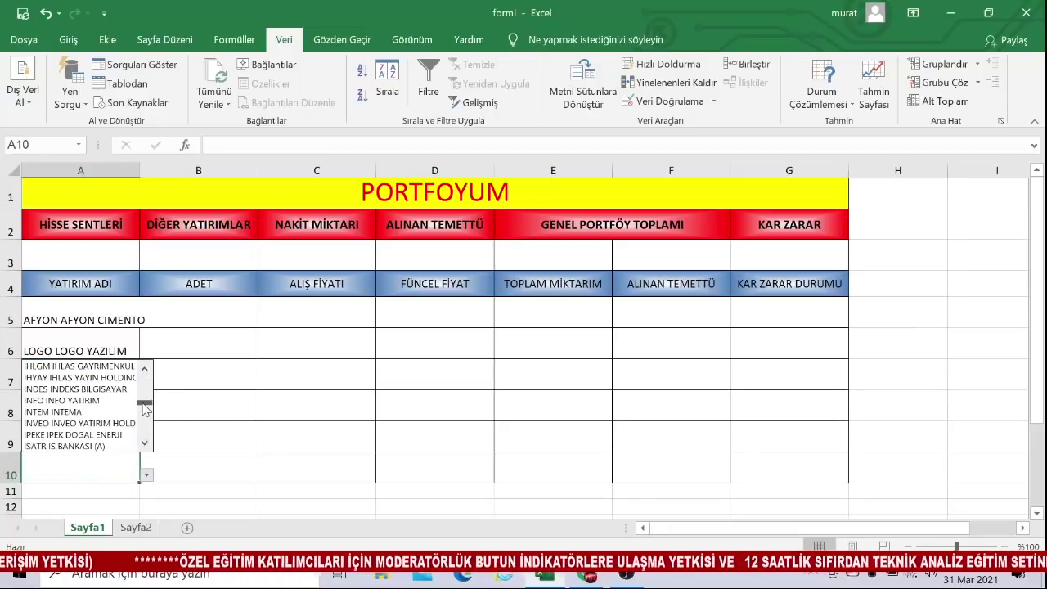
click(61, 400)
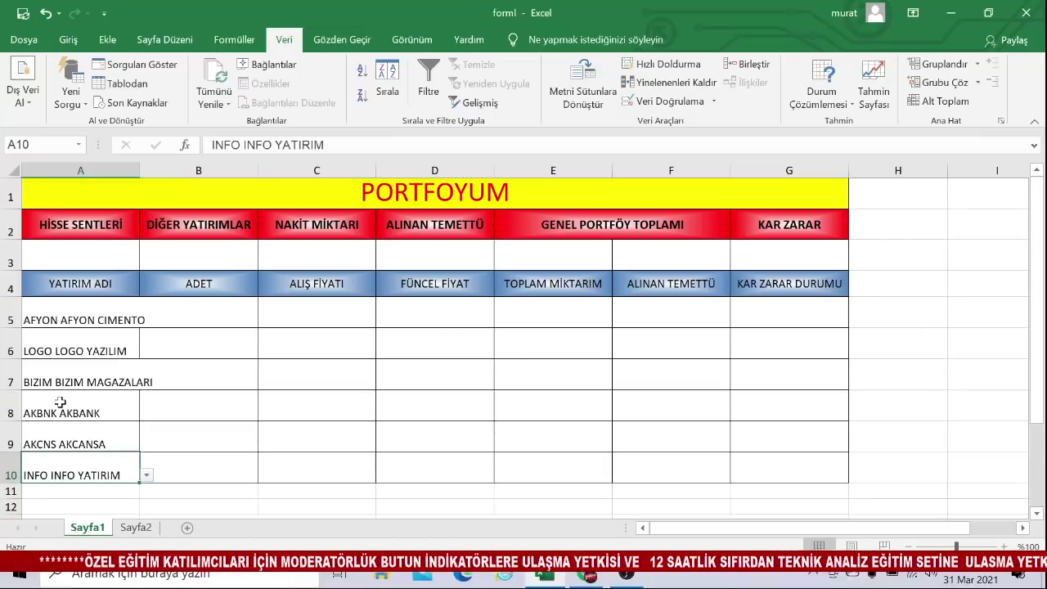
Widen column A so that the longest share names fit inside their cells.
click(213, 404)
drag(140, 168, 167, 167)
click(218, 347)
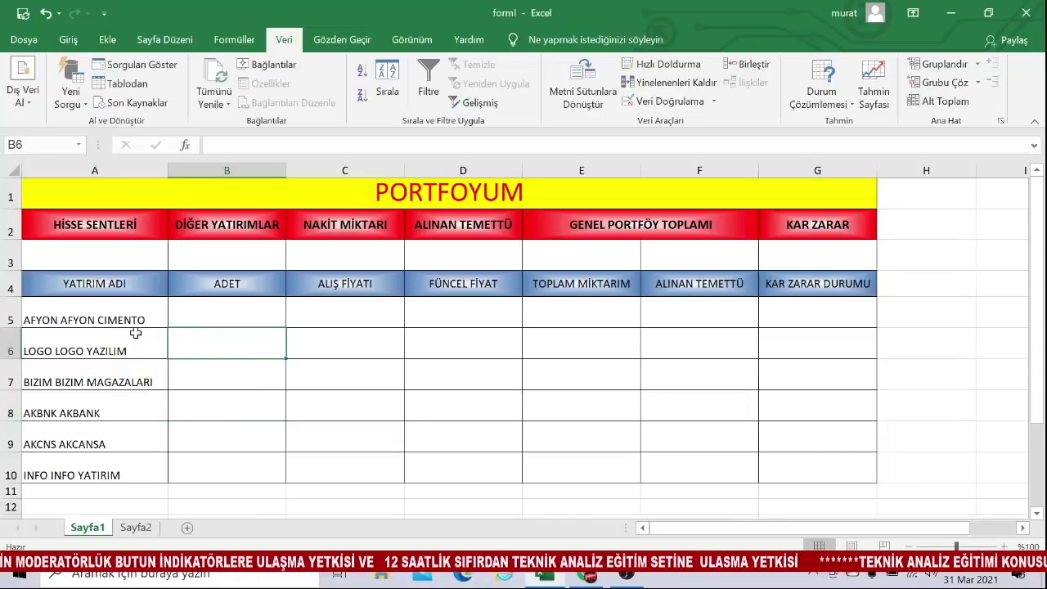
click(86, 392)
click(83, 456)
click(99, 373)
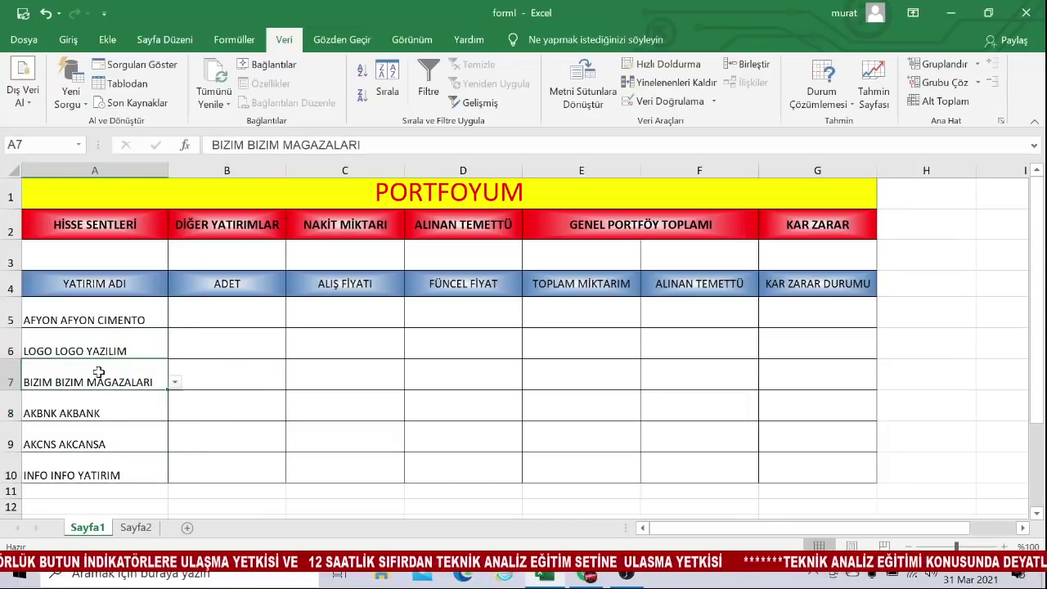
click(99, 314)
Enter the ADET quantities 2000, 2000 and 1000 in B5, B6 and B7.
click(245, 312)
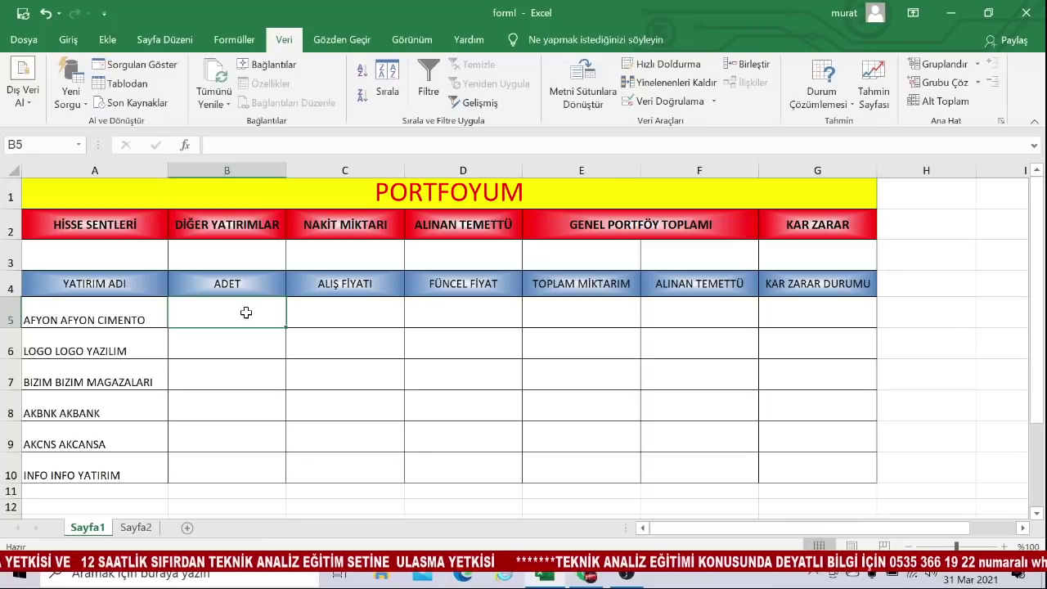
text(200)
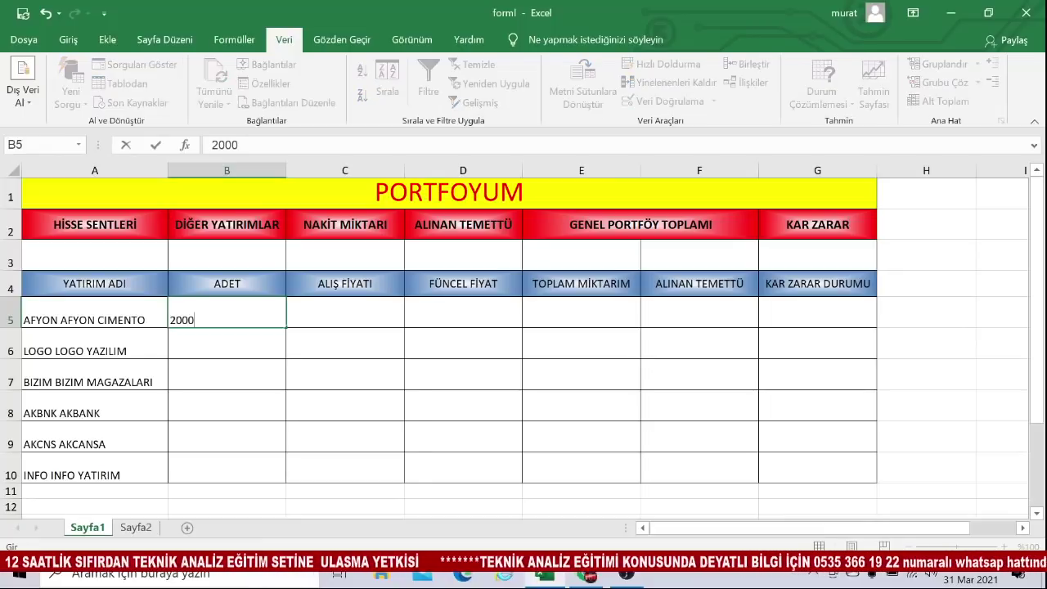
text(0)
key(Return)
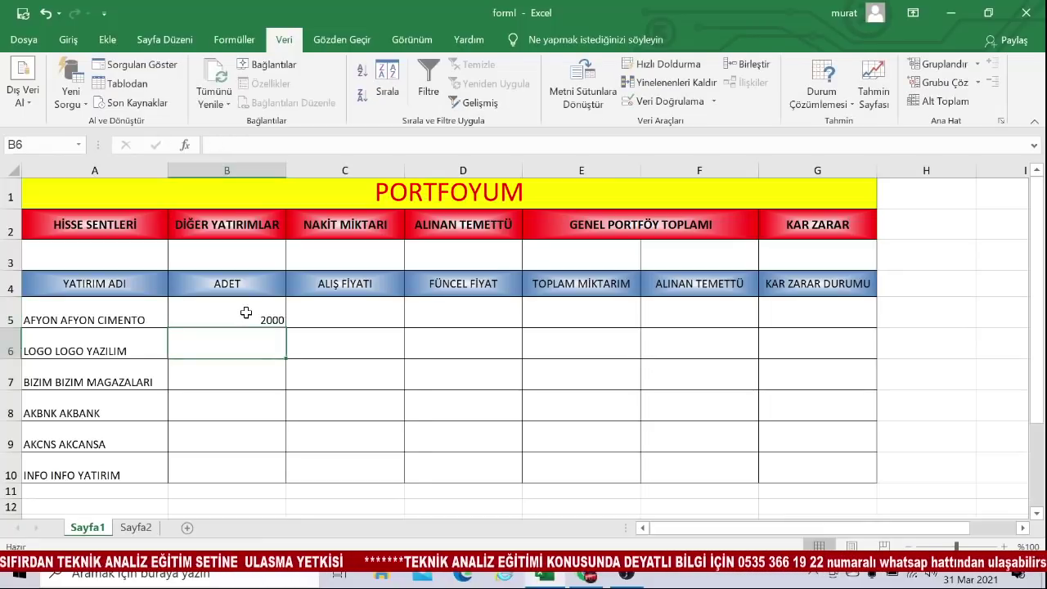
text(2000)
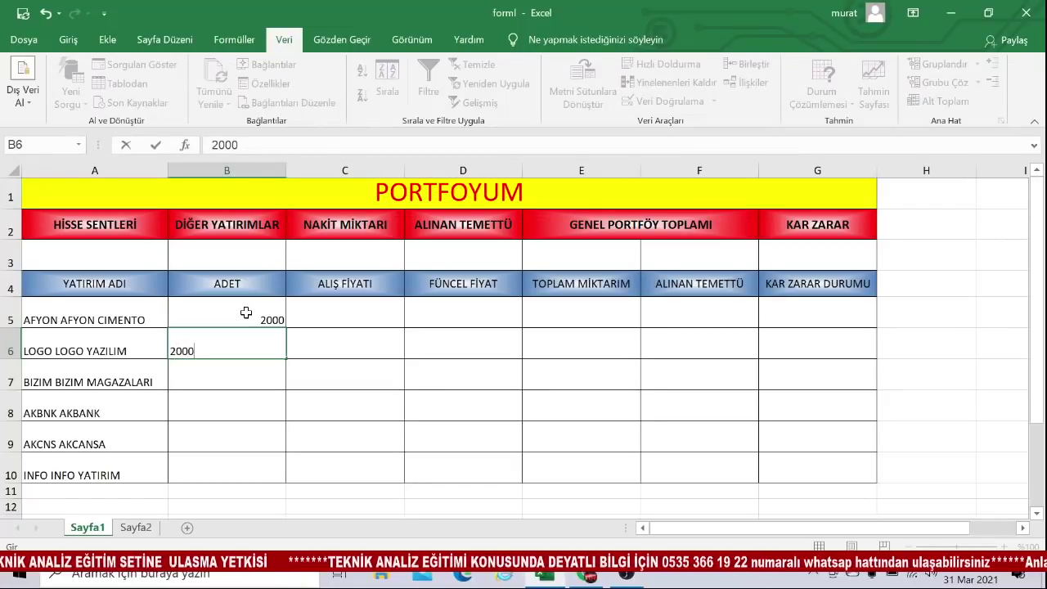
key(Return)
text(1000)
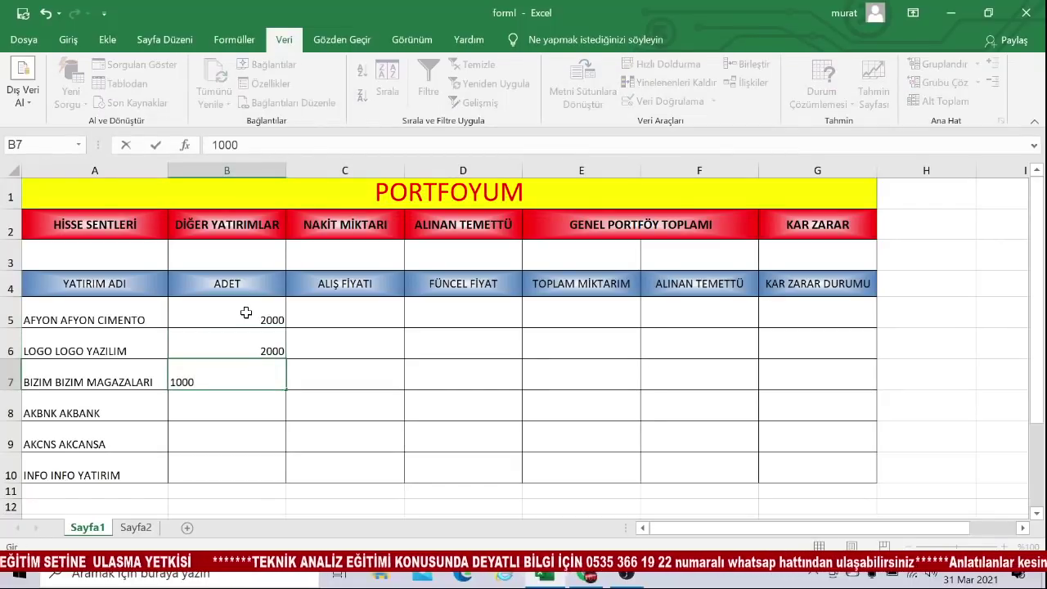
key(Return)
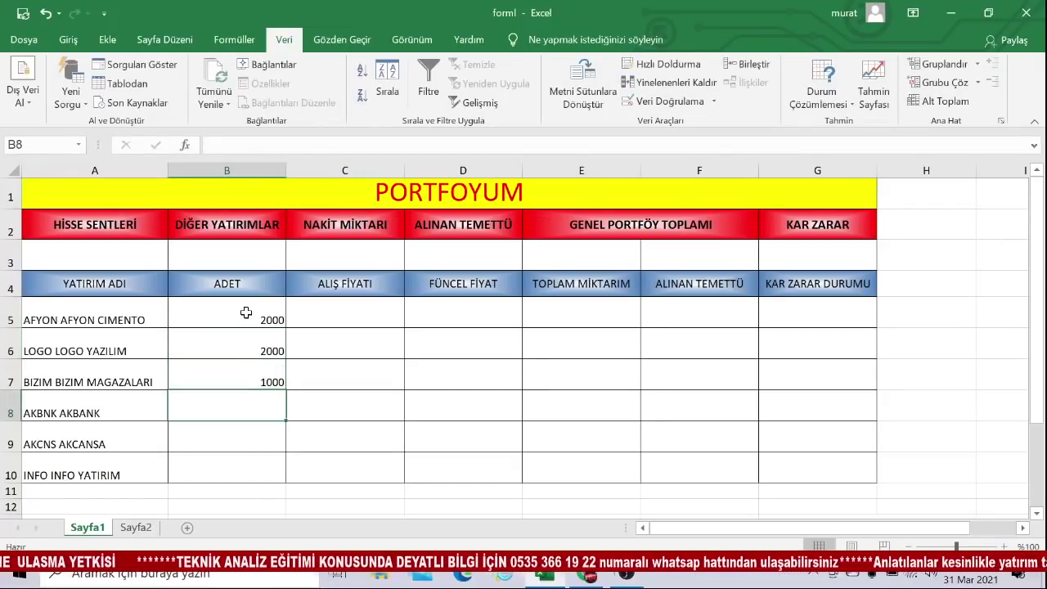
Enter the ADET quantities 3000, 4000 and 2000 in B8, B9 and B10.
text(3000)
key(Return)
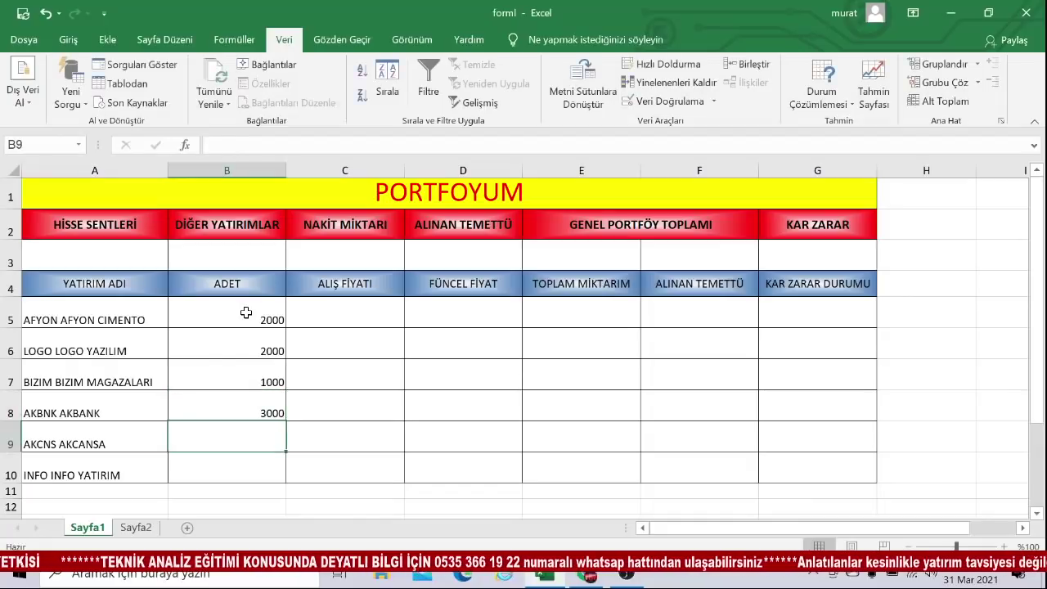
text(4000)
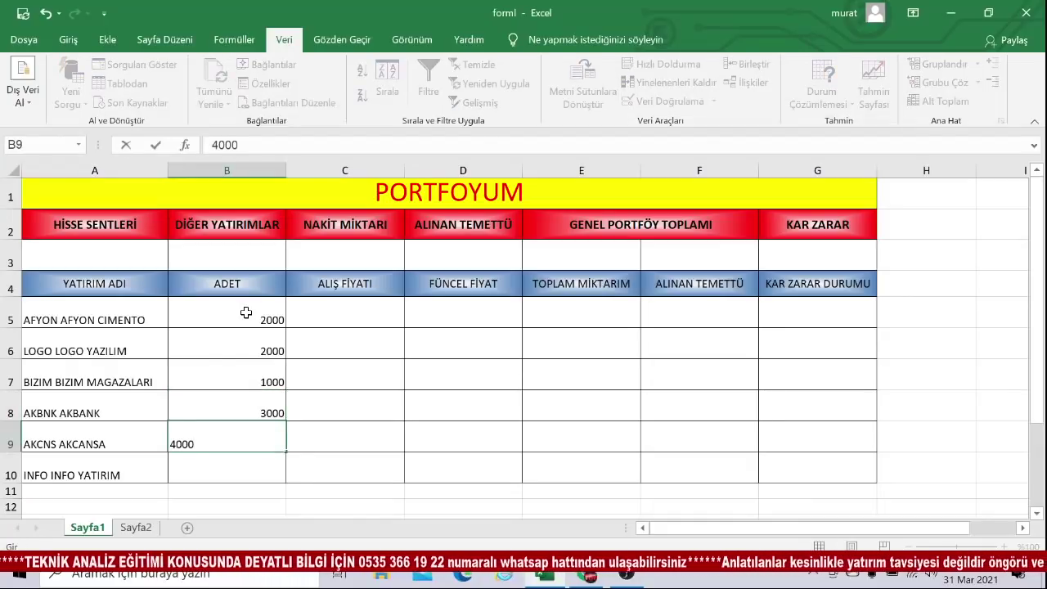
key(Return)
text(2000)
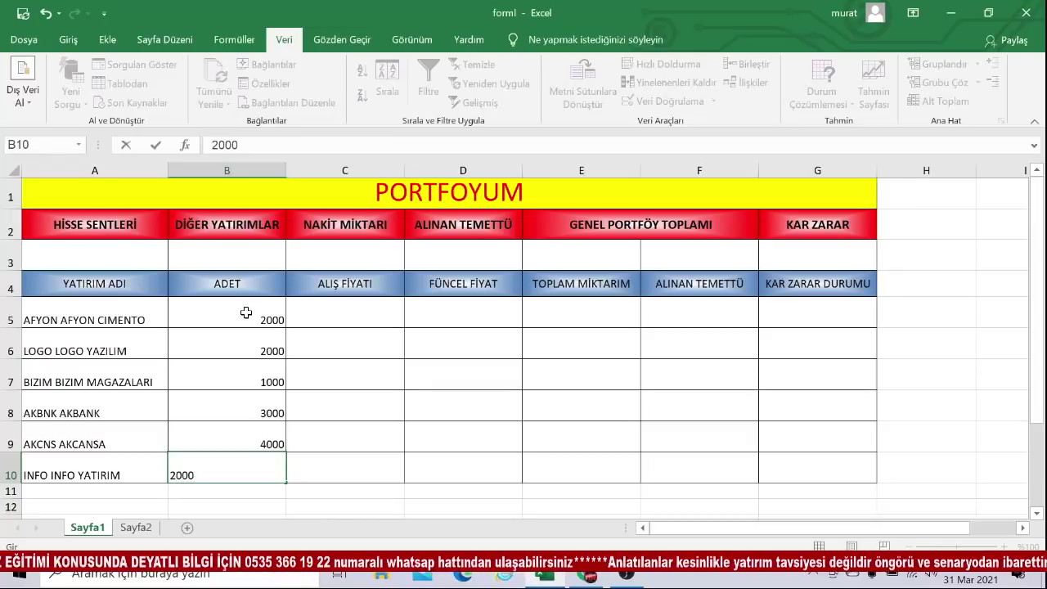
key(Return)
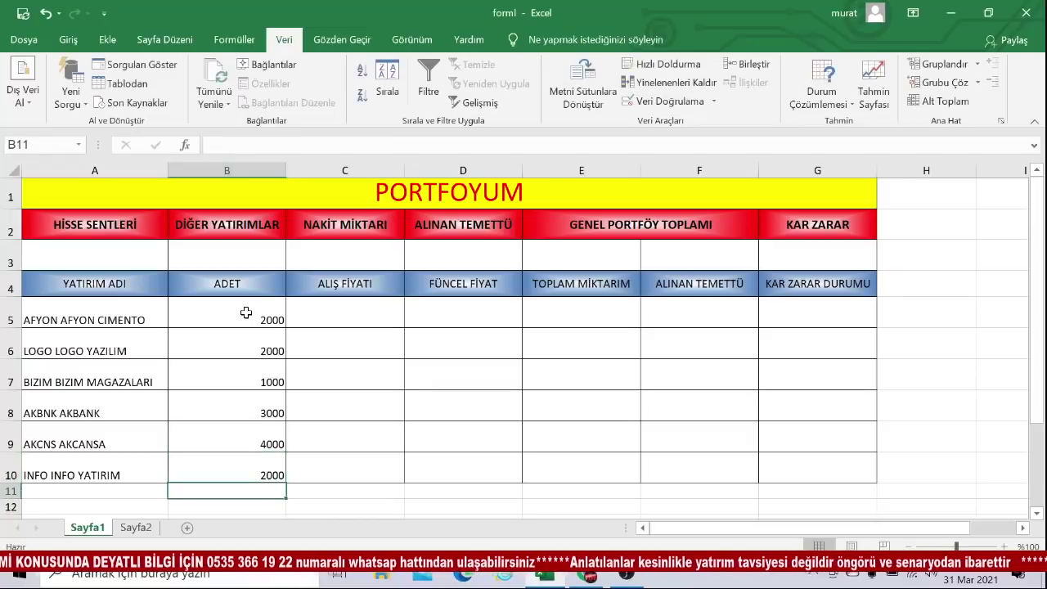
Centre the ADET quantities in B5:B10 horizontally.
drag(234, 320, 235, 456)
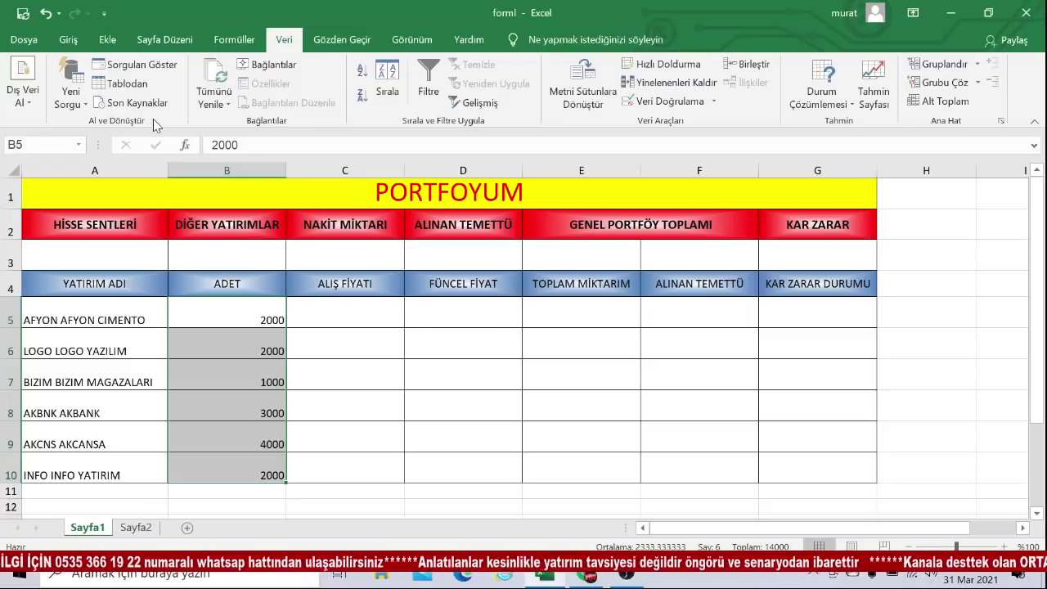
click(69, 41)
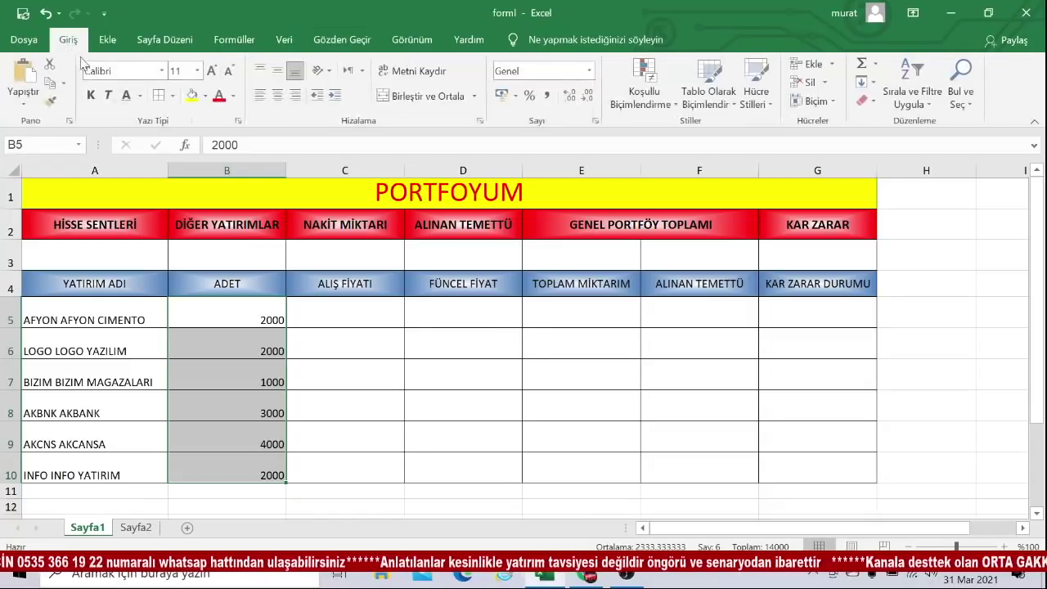
click(277, 95)
click(331, 370)
click(342, 315)
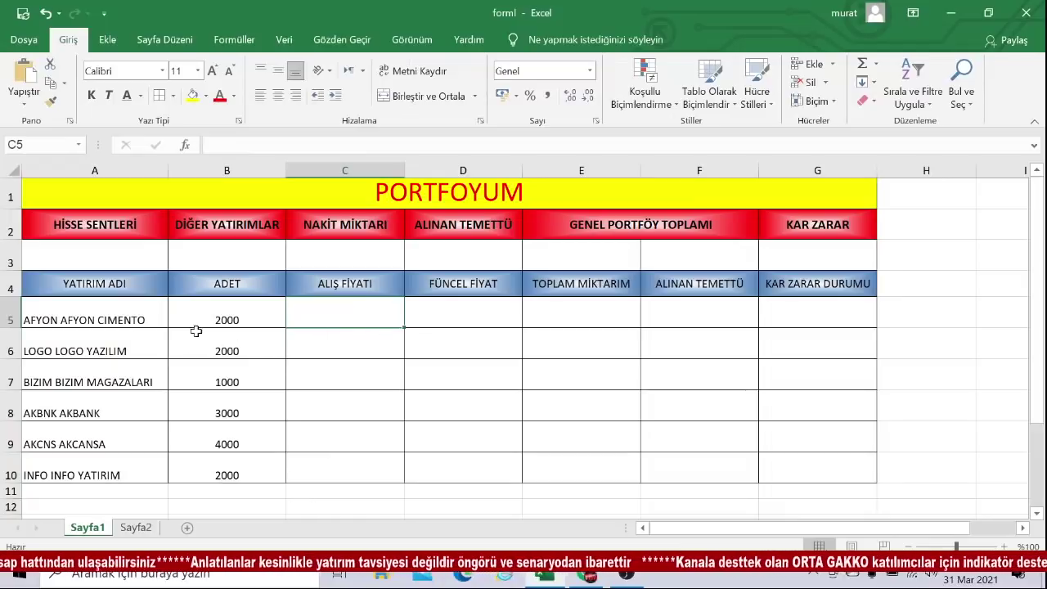
Correct the misspelled header in D4 to GÜNCEL FİYAT.
double_click(434, 283)
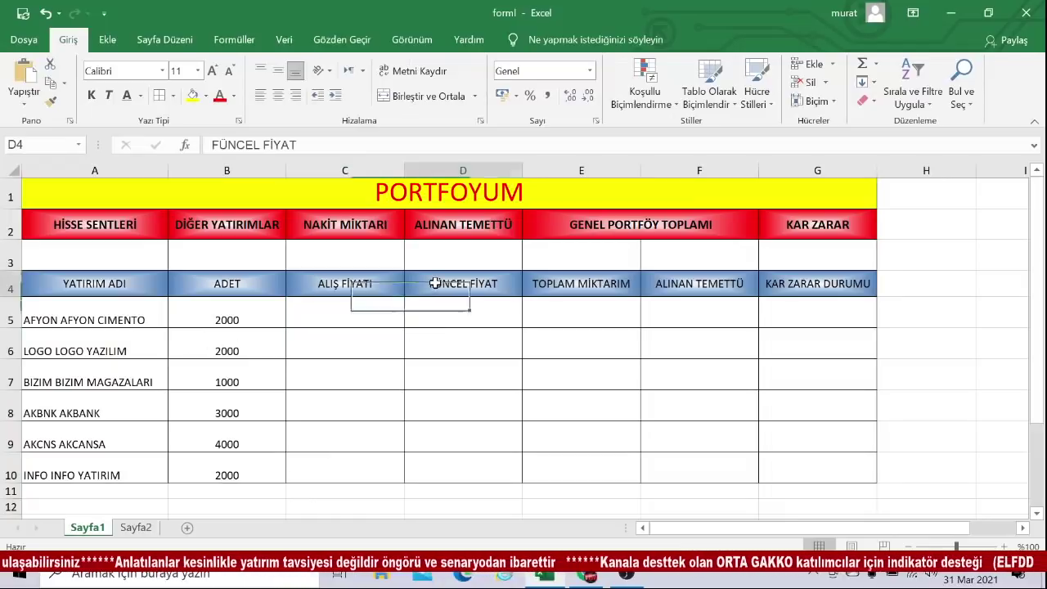
key(BackSpace)
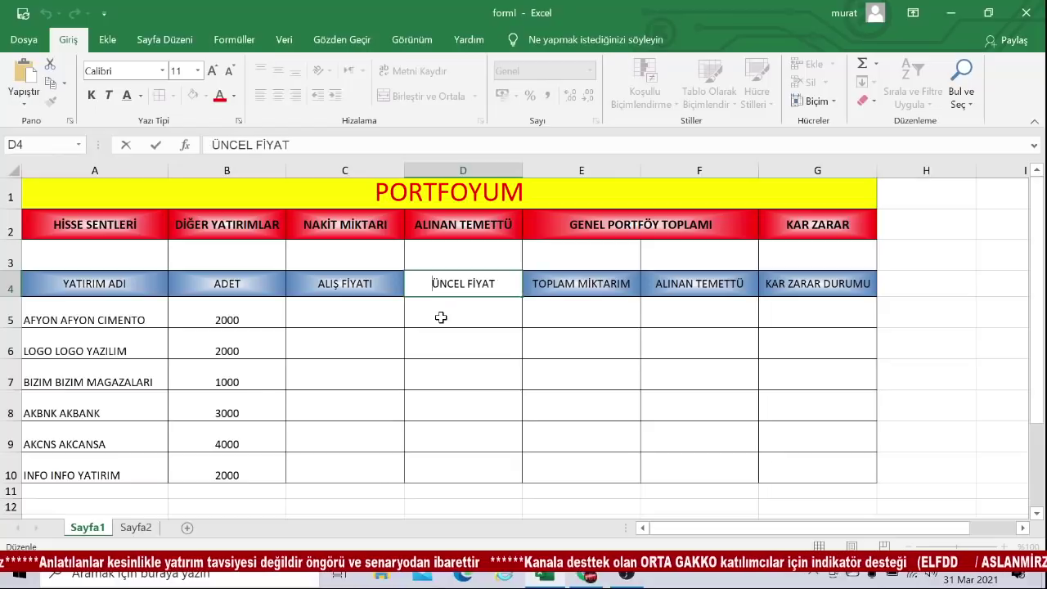
text(G)
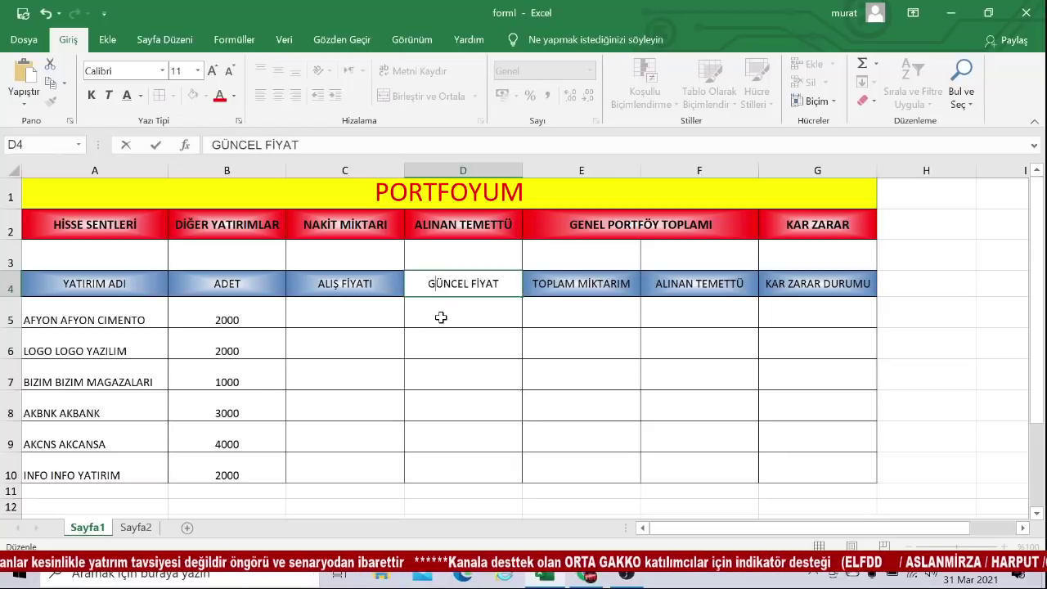
click(476, 326)
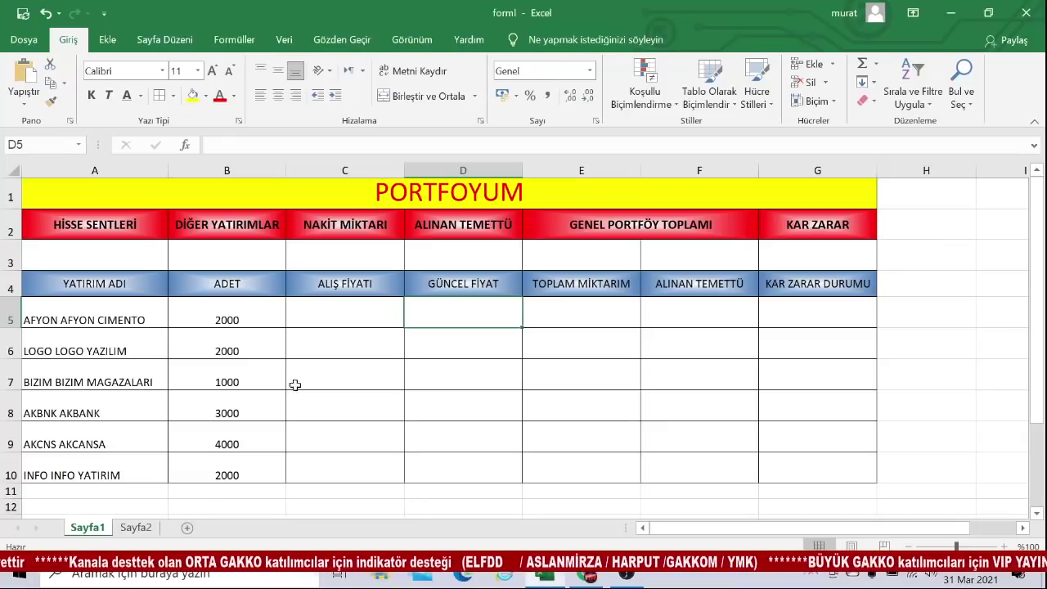
Define a range name, using the owner's first name, for the whole imported share table A1:F402 on Sayfa2.
click(136, 527)
scroll(316, 328, up, 15)
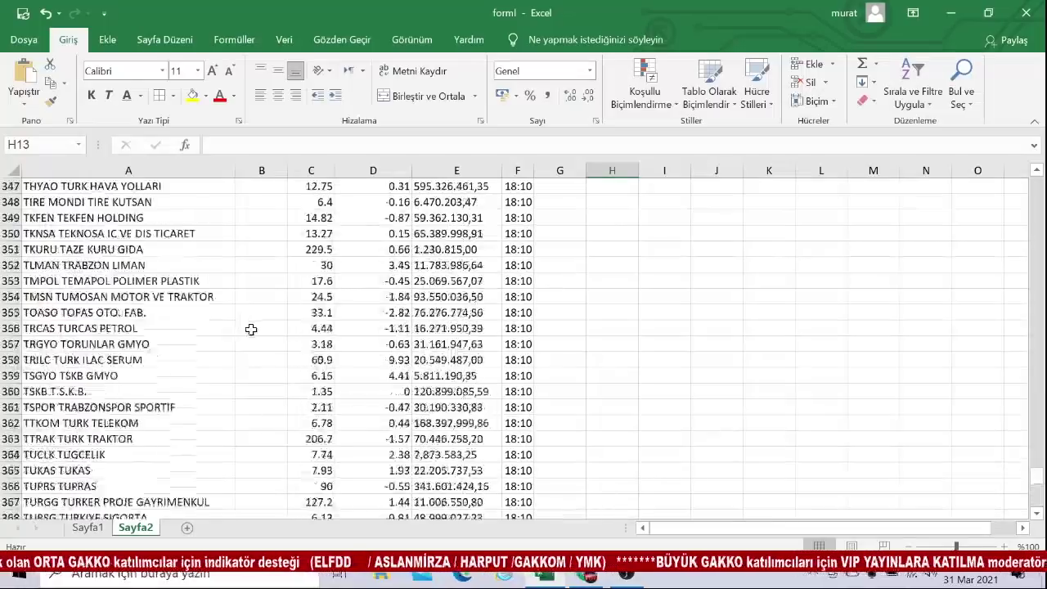
drag(1042, 462, 1042, 247)
drag(1041, 189, 993, 187)
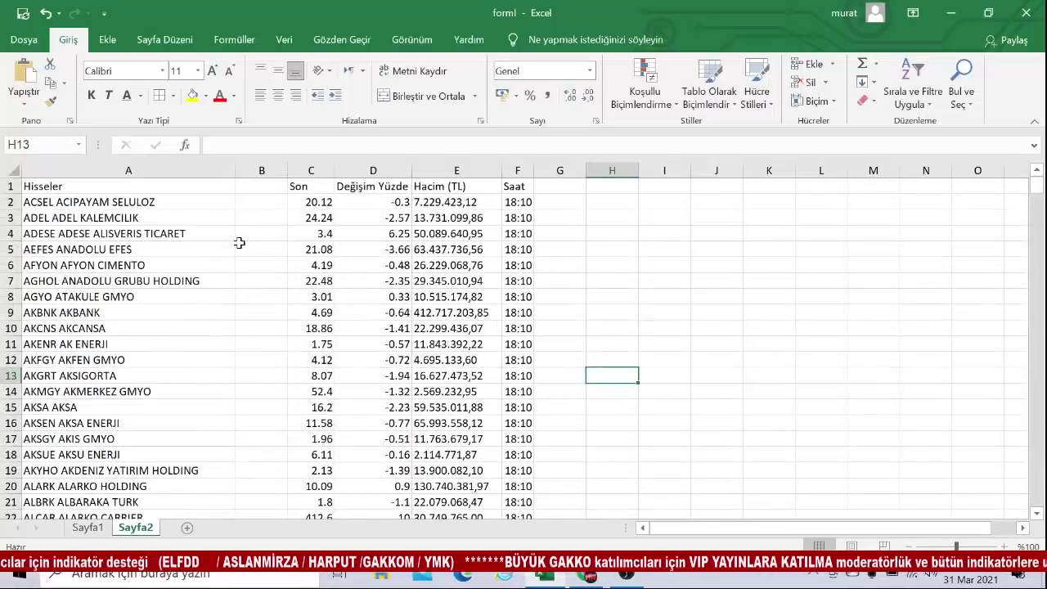
click(66, 187)
drag(67, 186, 514, 481)
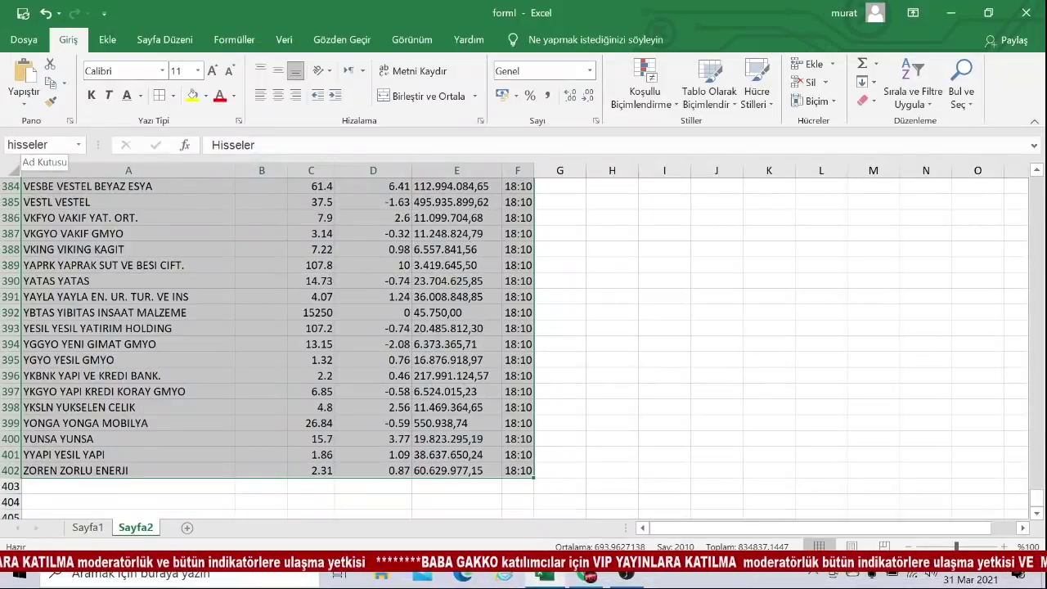
click(33, 145)
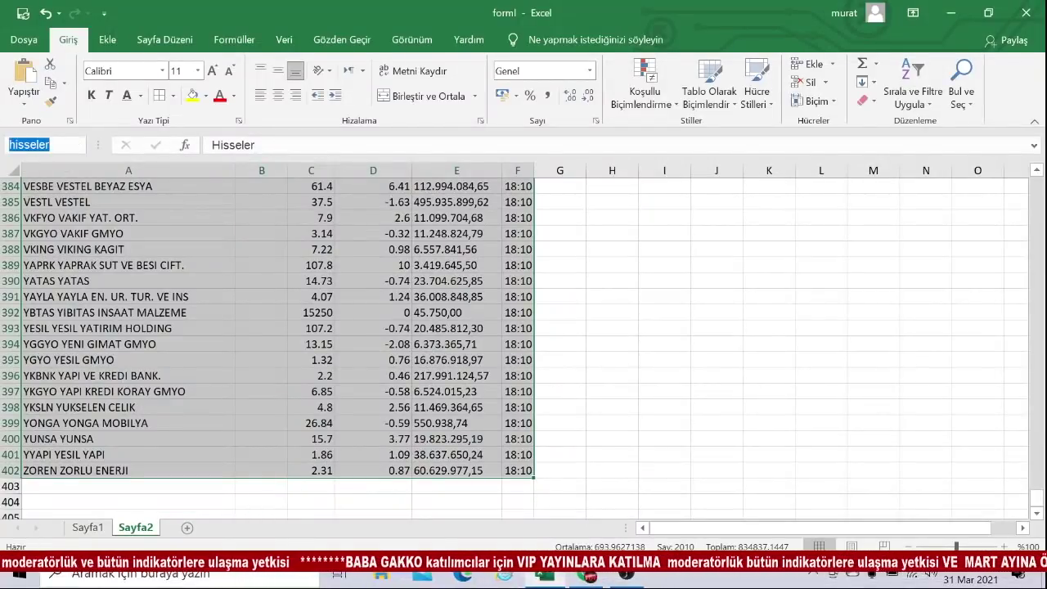
text(MURAT)
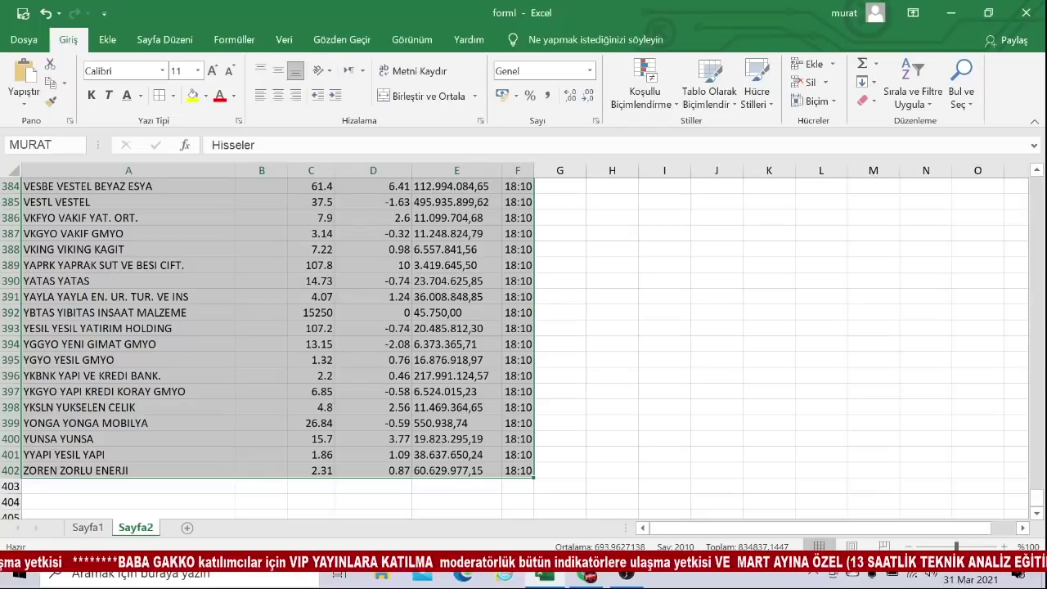
key(Return)
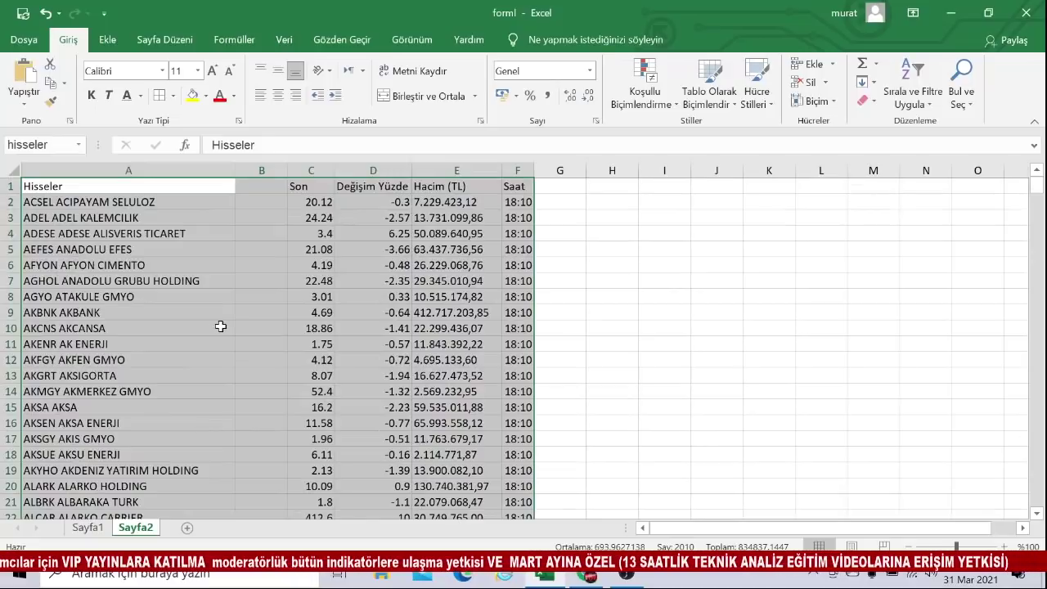
In D5 on Sayfa1, enter a DÜŞEYARA formula looking up A5 in the named share table, returning column 3 with exact match (YANLIŞ).
click(87, 529)
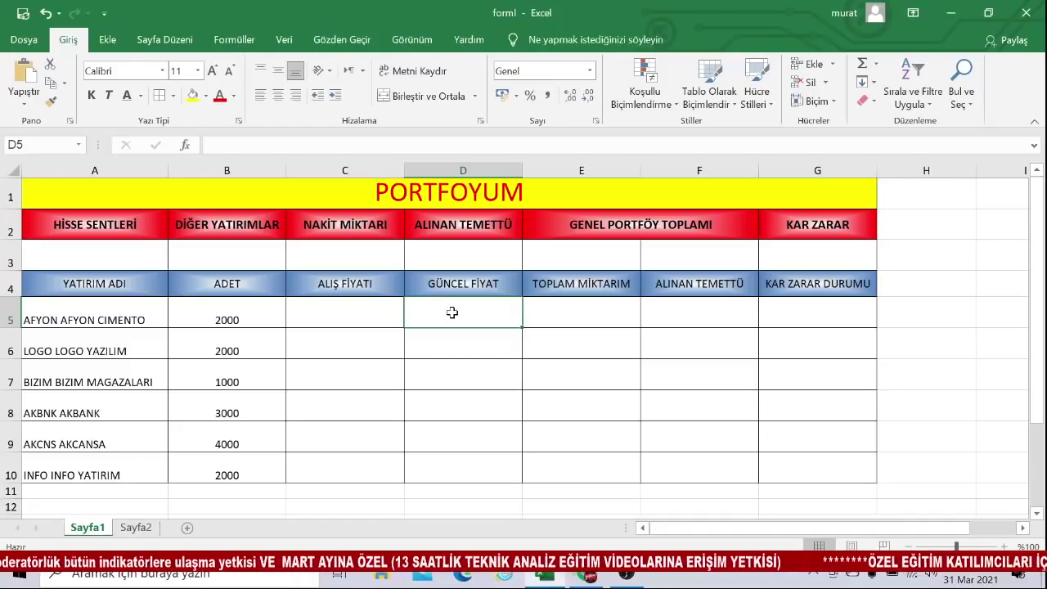
text(=)
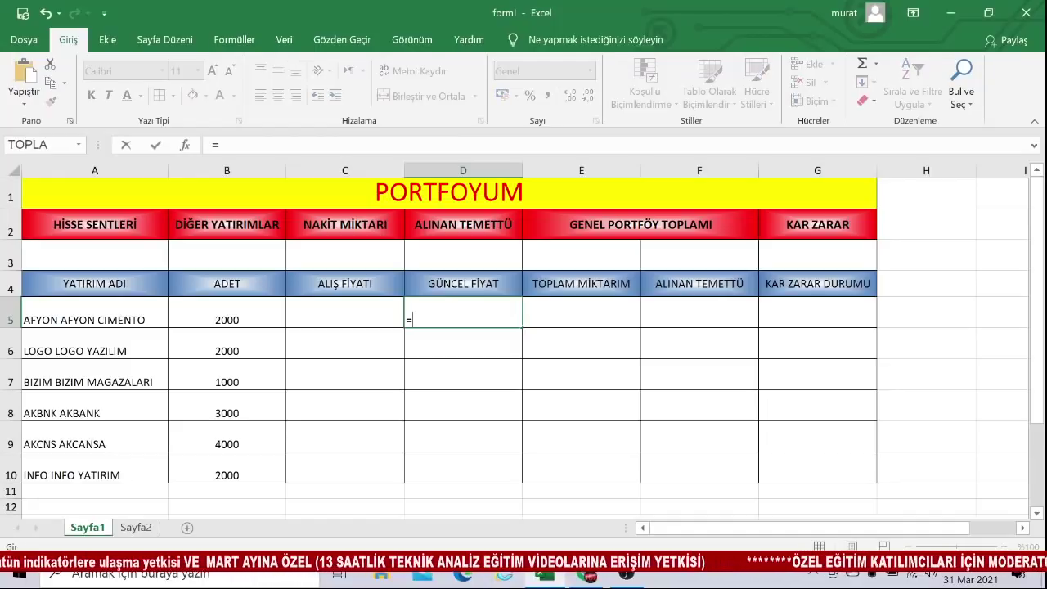
text(DÜŞEY)
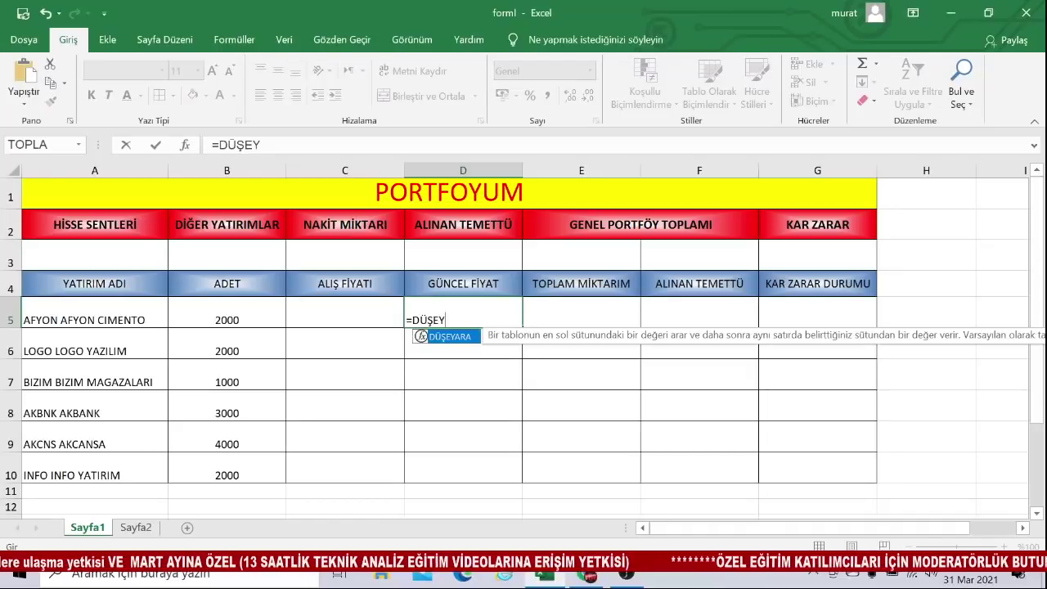
double_click(454, 340)
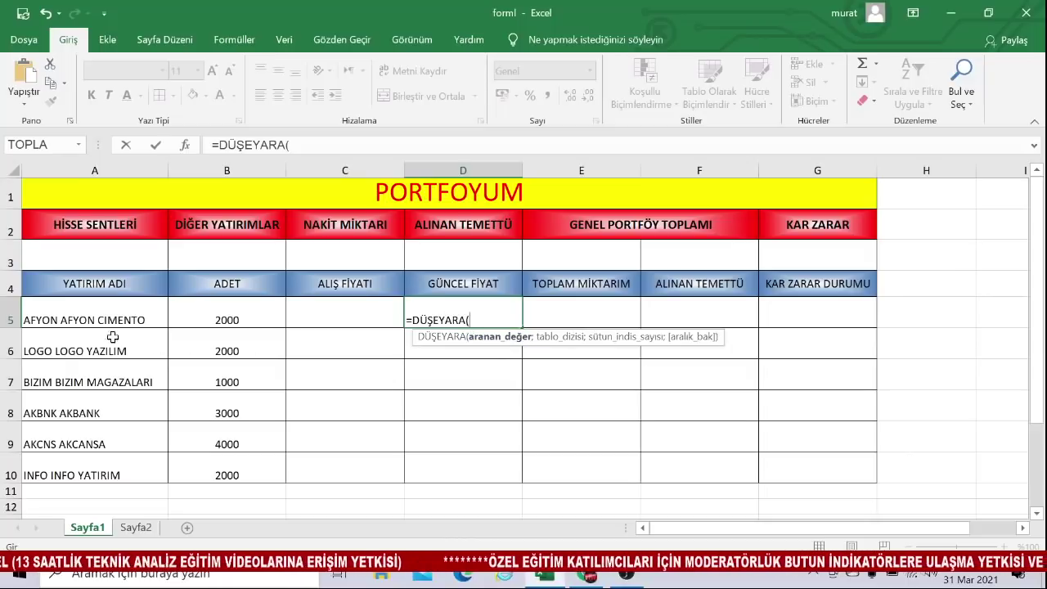
click(94, 320)
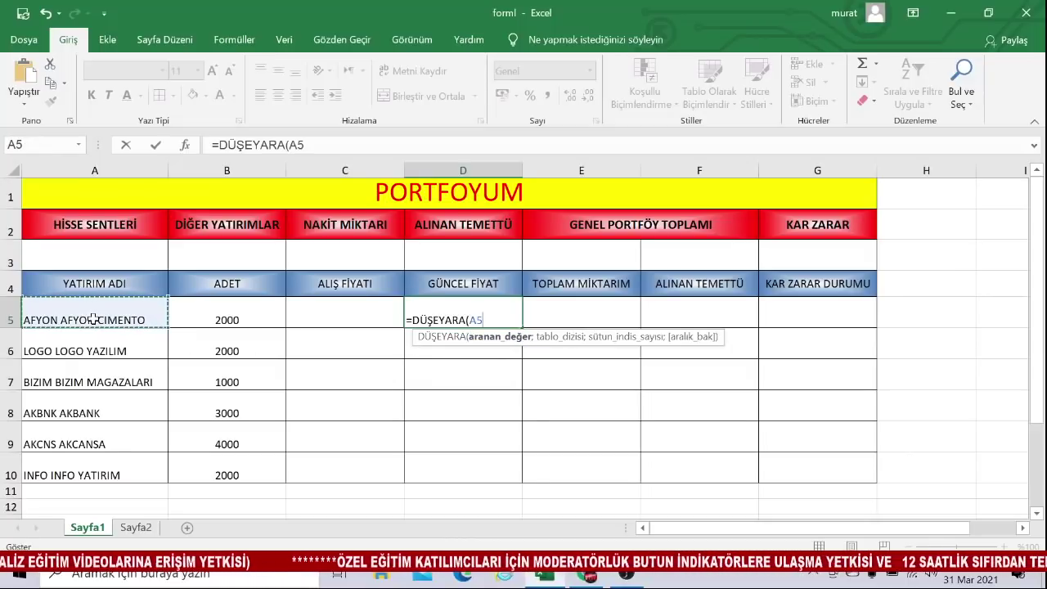
text(;)
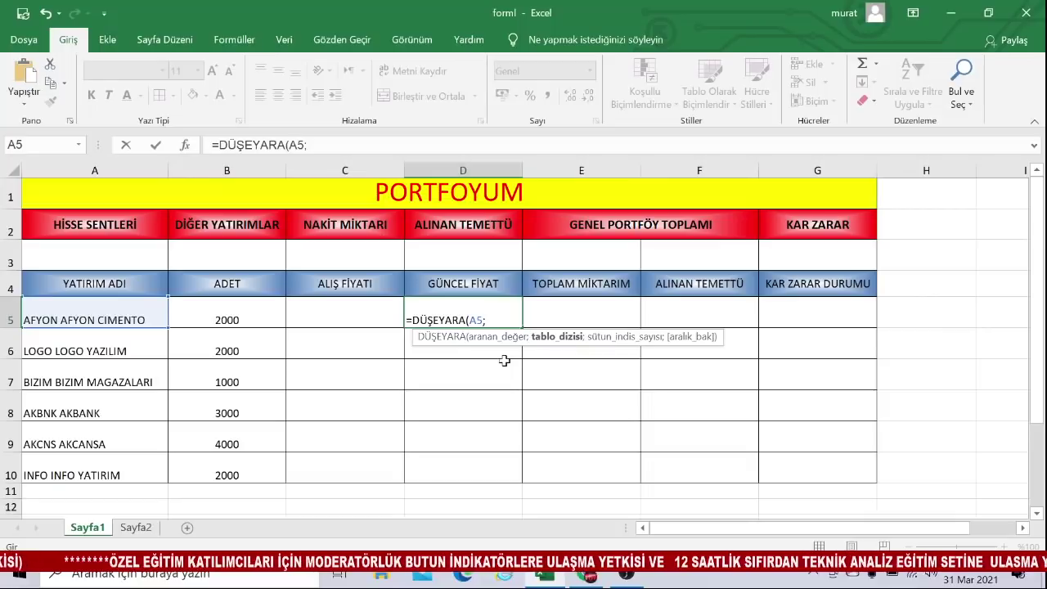
text(MURA)
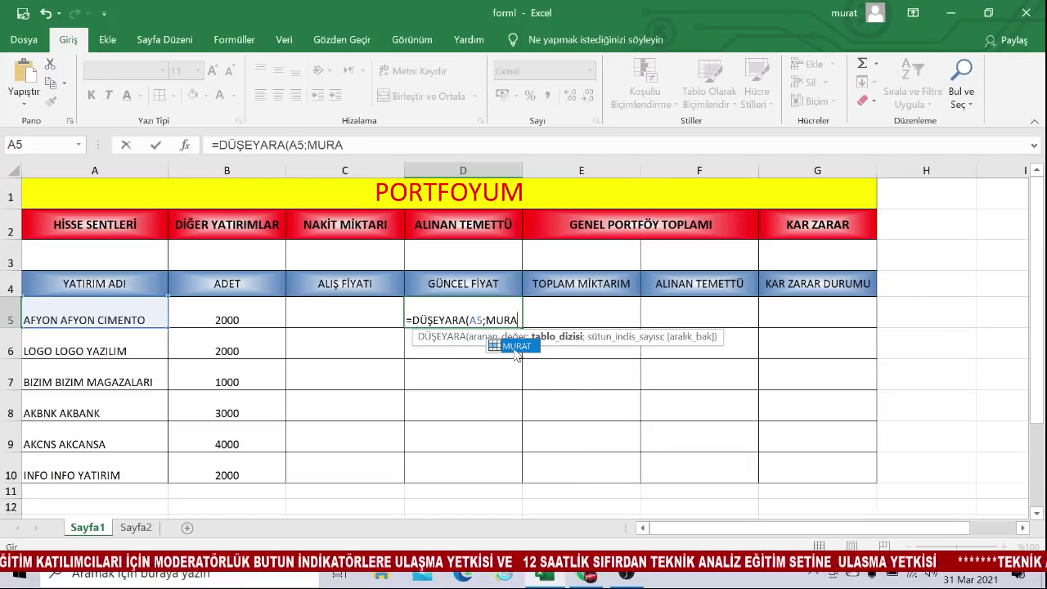
double_click(515, 347)
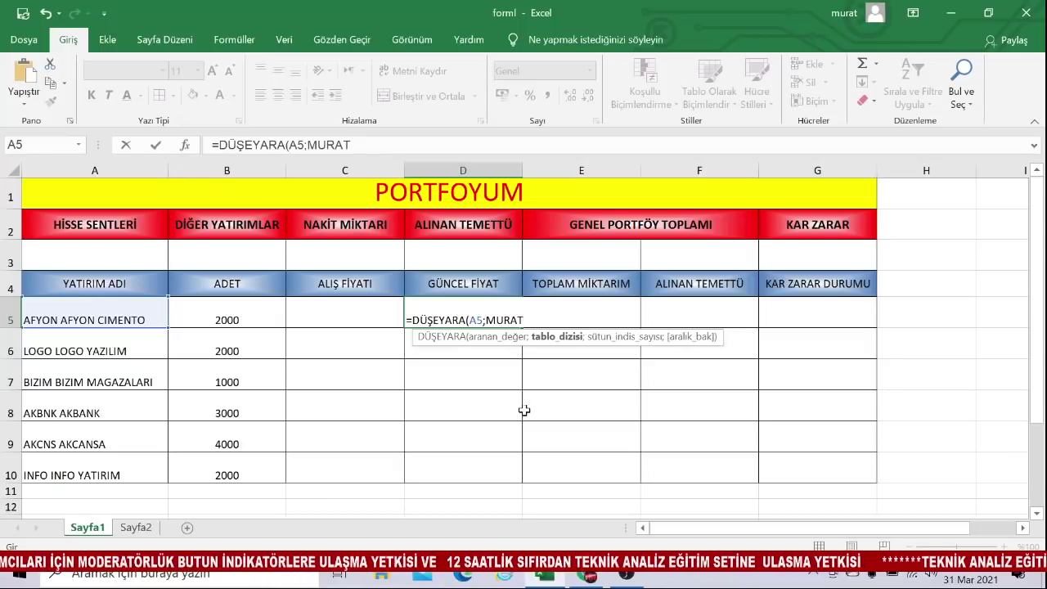
text(;3)
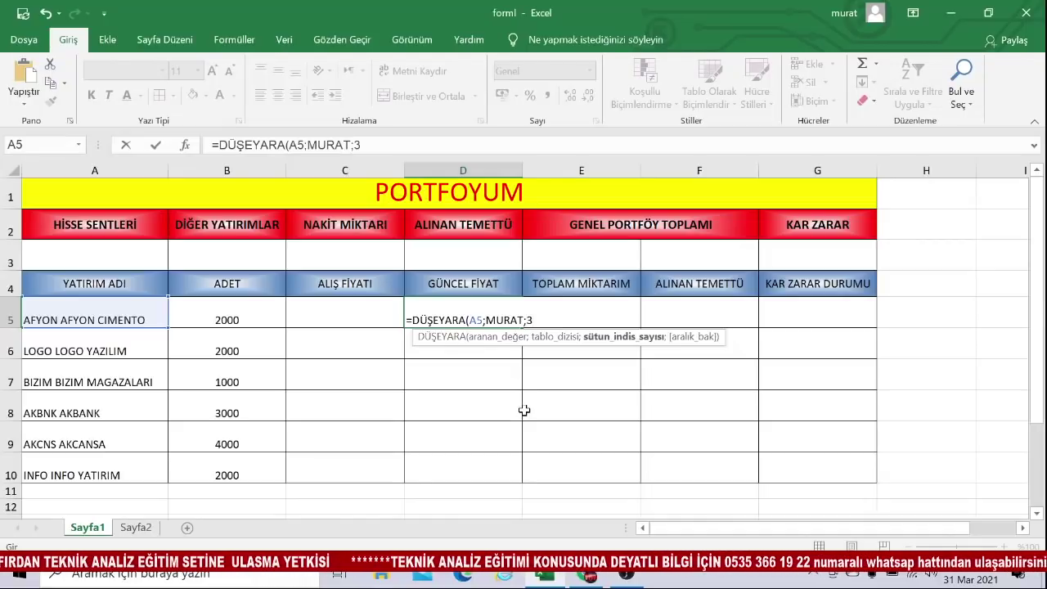
text(;)
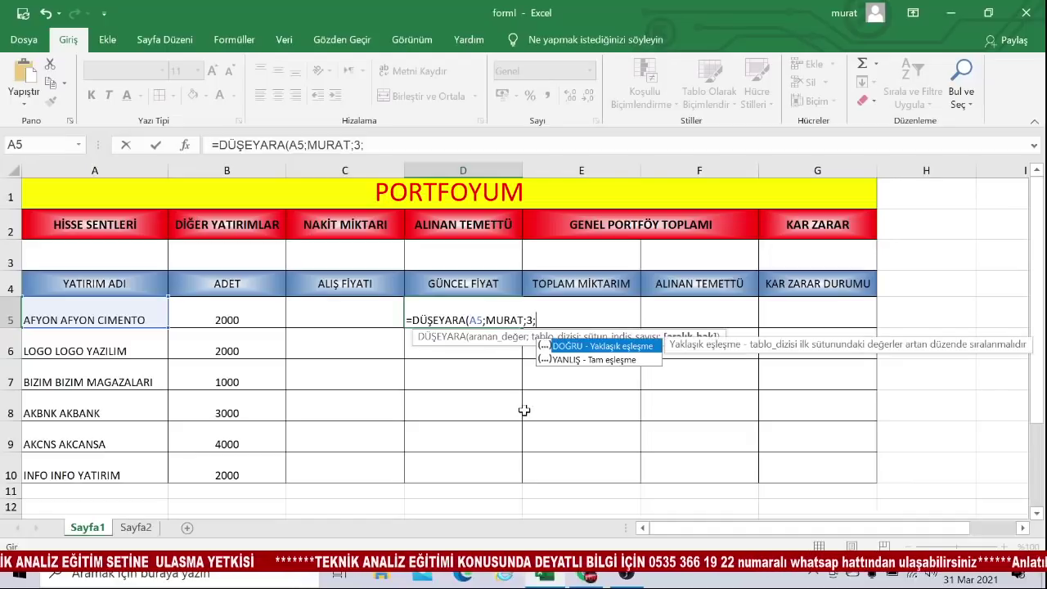
double_click(571, 360)
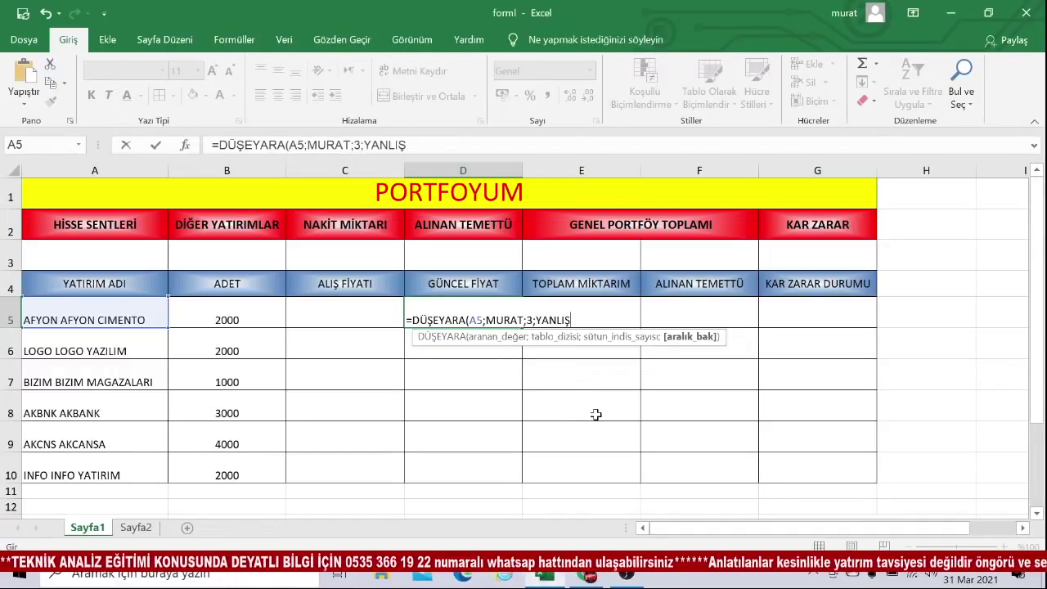
text())
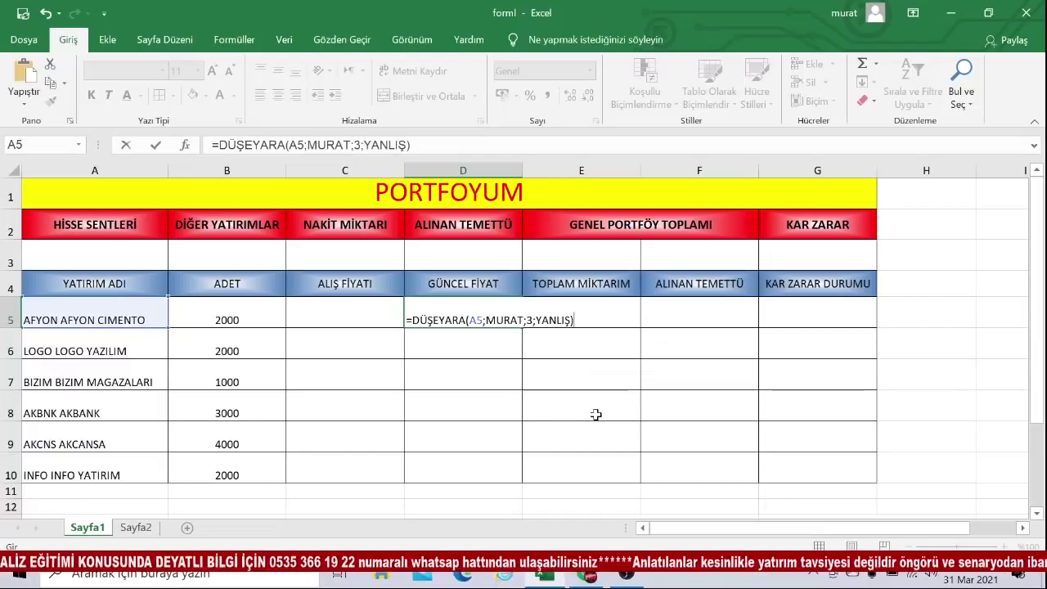
key(Return)
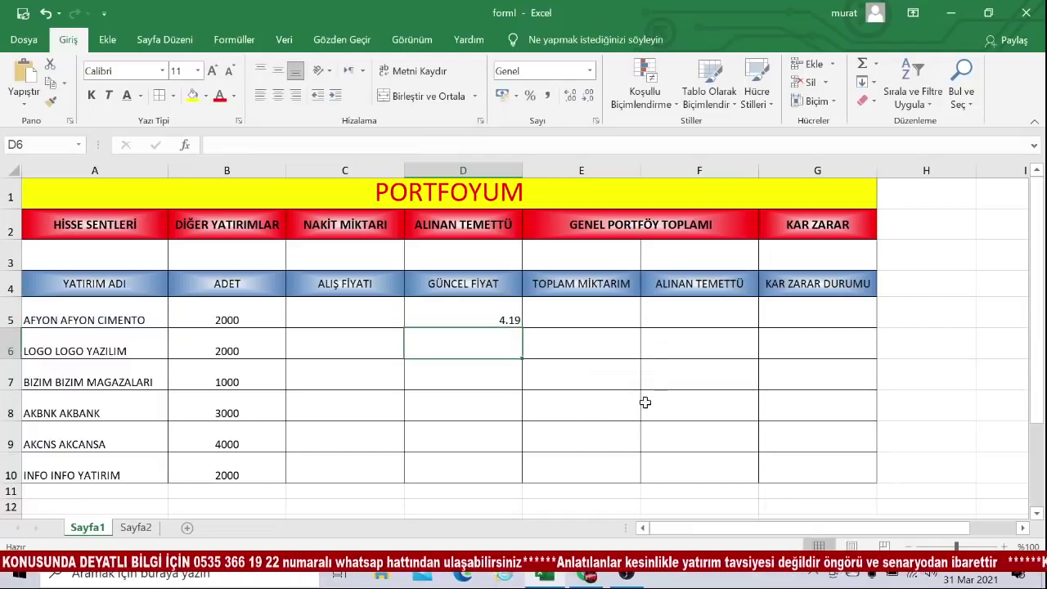
Fill the DÜŞEYARA formula from D5 down through D10 in the GÜNCEL FİYAT column.
click(480, 315)
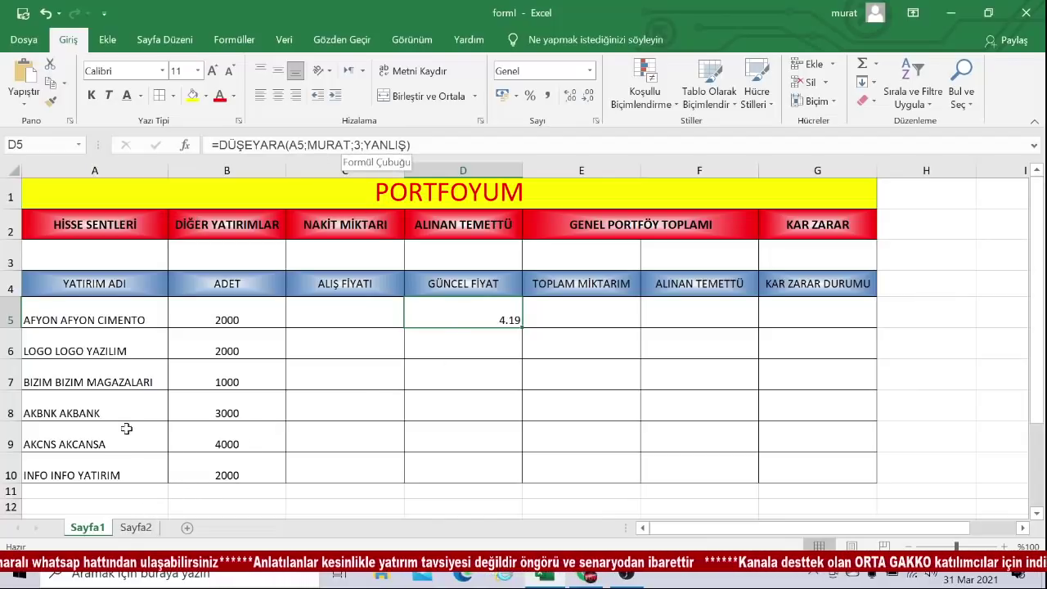
click(136, 527)
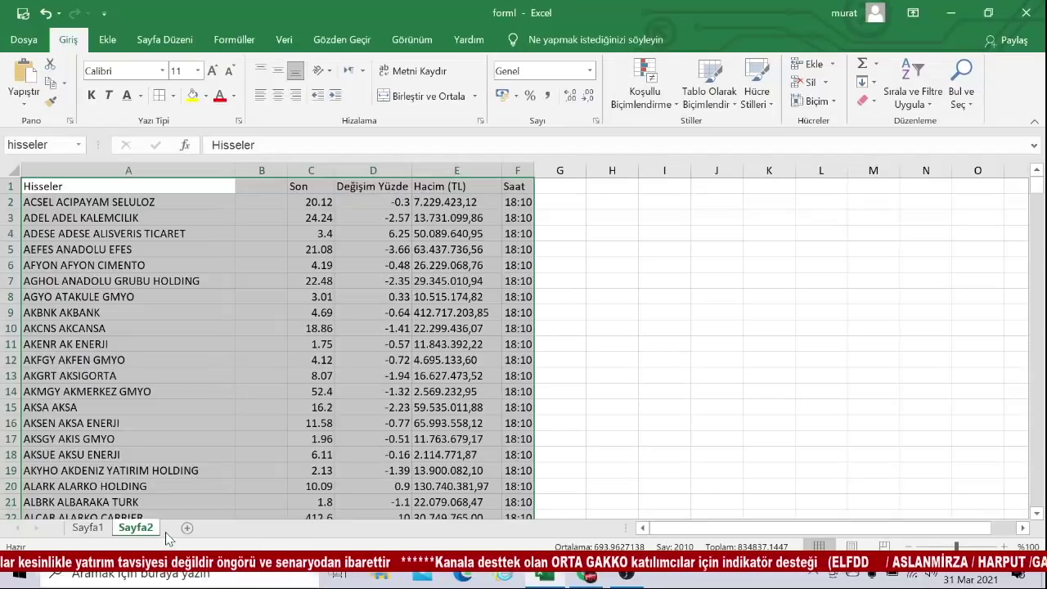
click(86, 528)
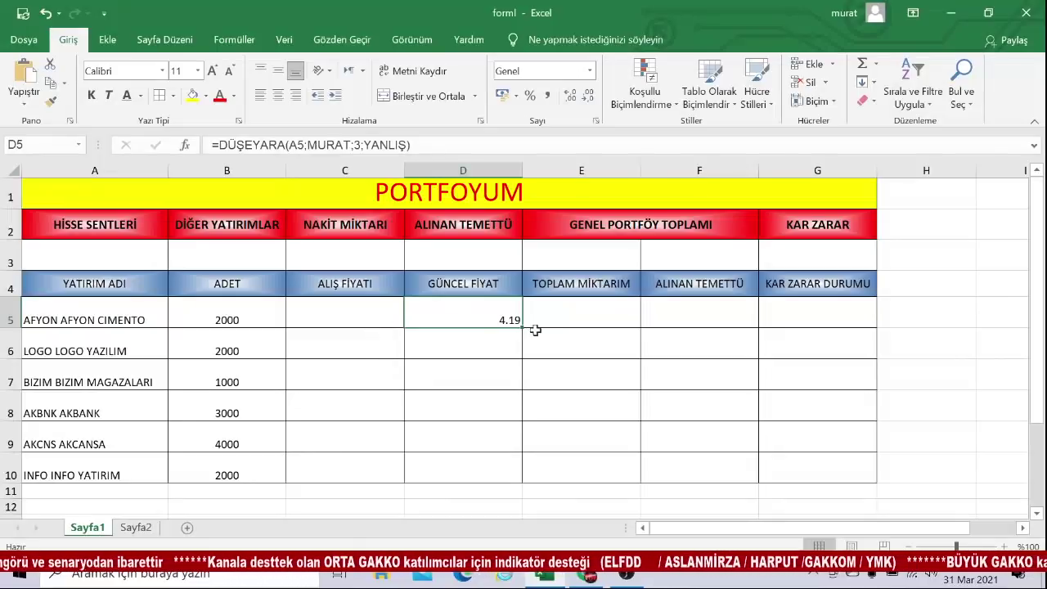
drag(522, 328, 523, 484)
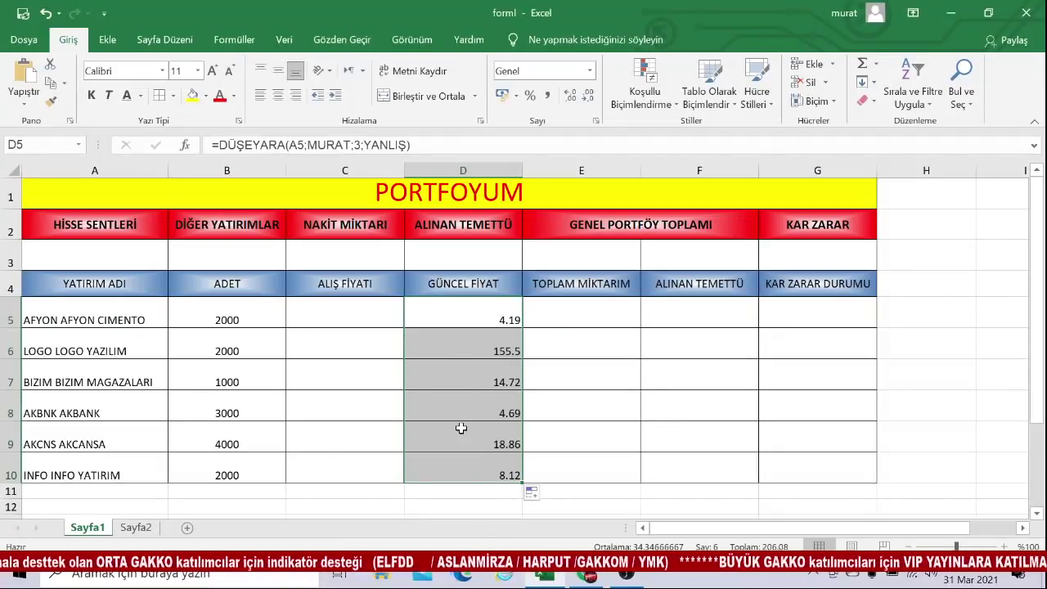
Check the row references in the copied DÜŞEYARA formulas in cells D6 to D10.
click(466, 352)
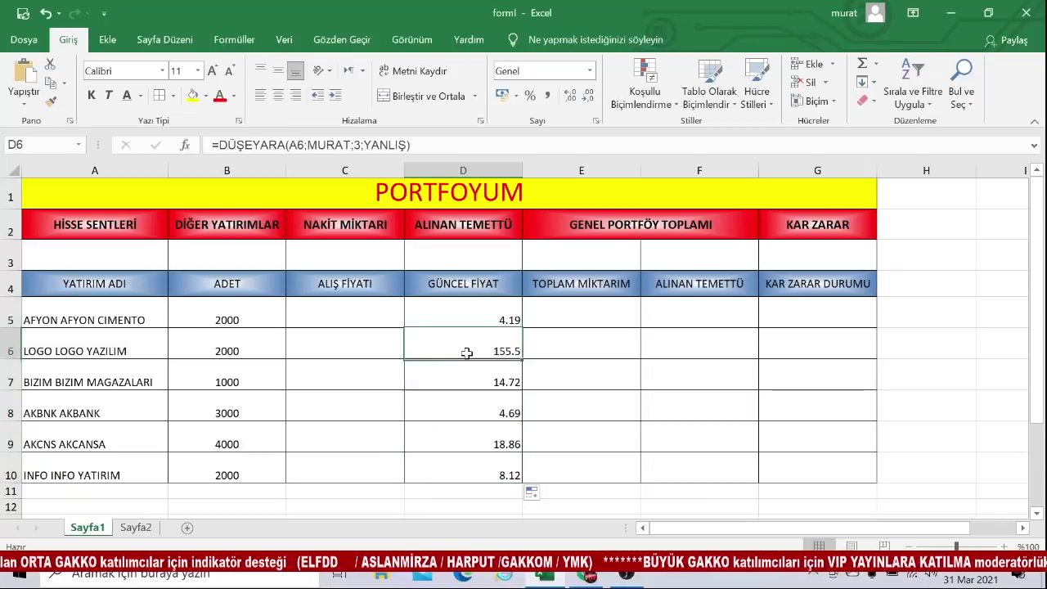
click(468, 381)
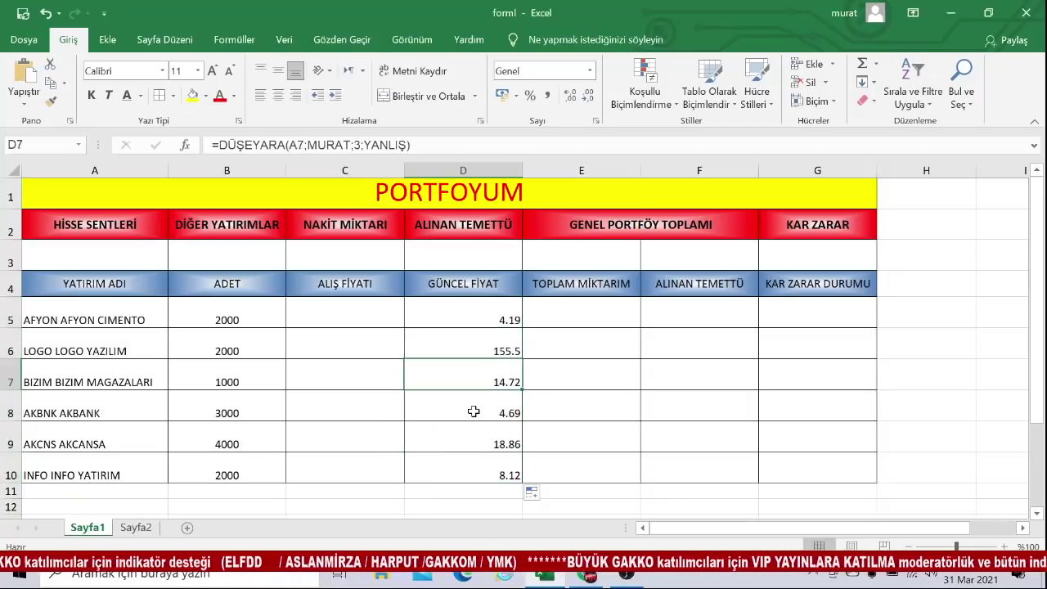
click(473, 412)
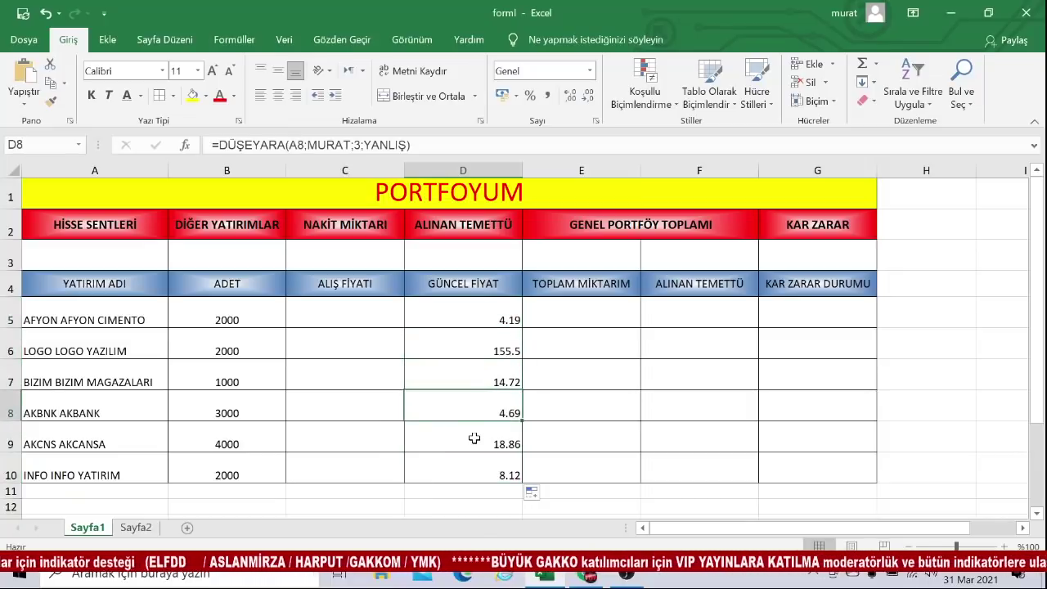
click(474, 439)
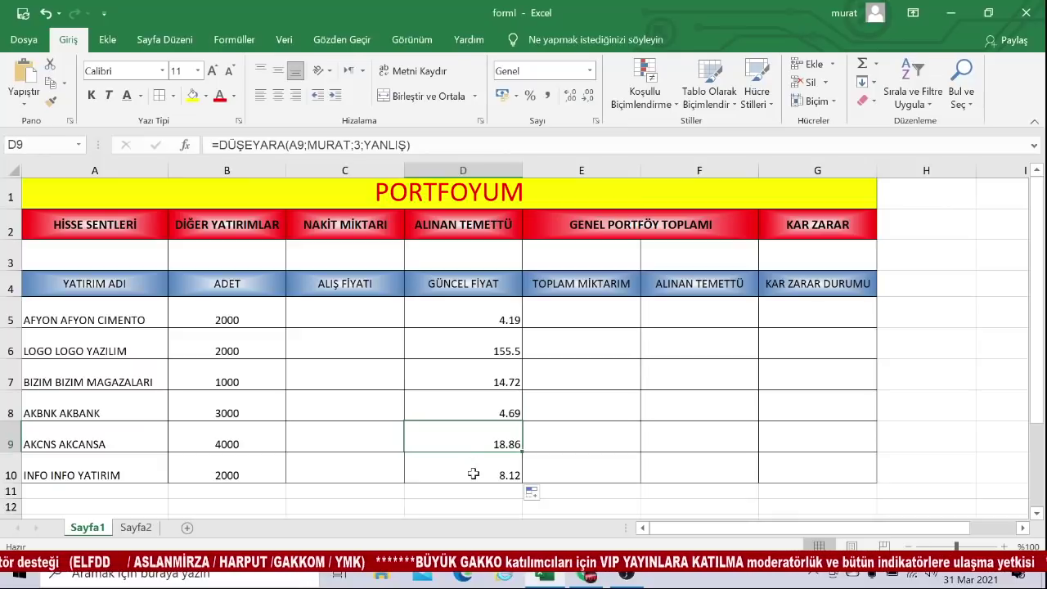
double_click(473, 474)
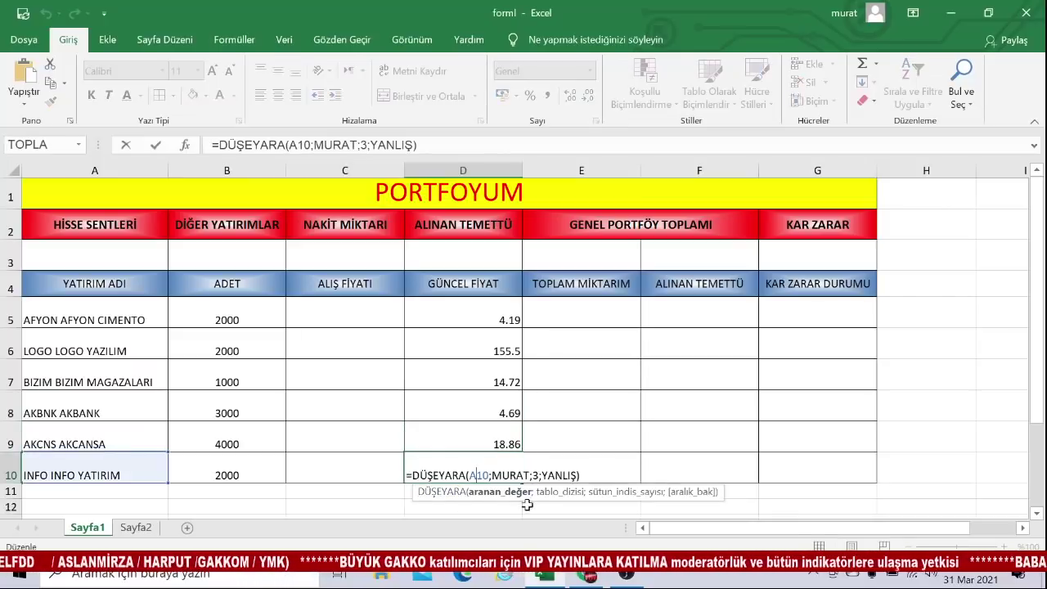
Check the DÜŞEYARA lookup formulas of the GÜNCEL FİYAT cells D5 to D10 and their row references.
click(655, 439)
click(486, 465)
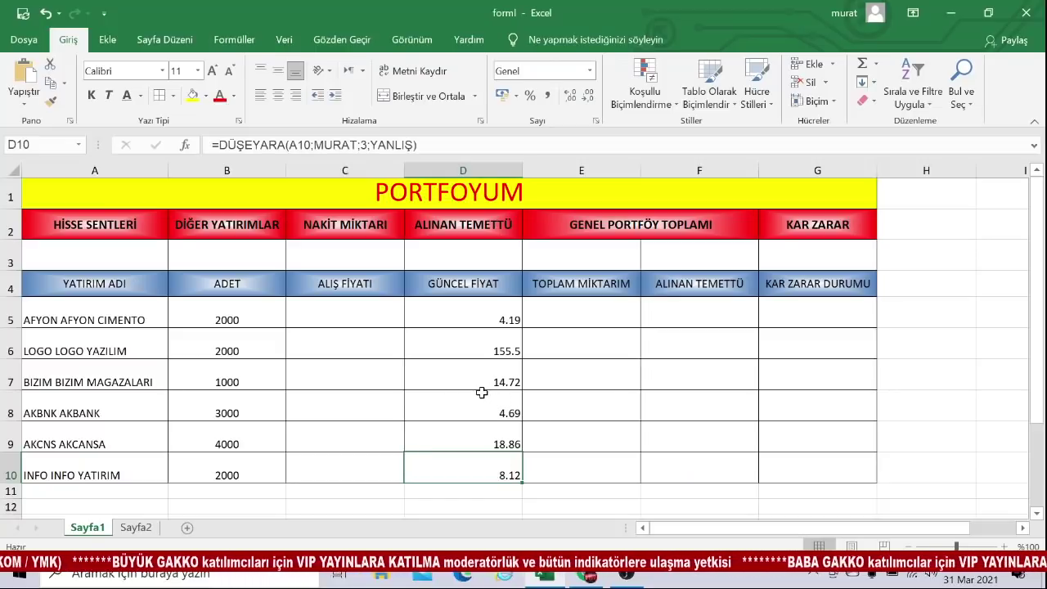
click(465, 337)
click(470, 309)
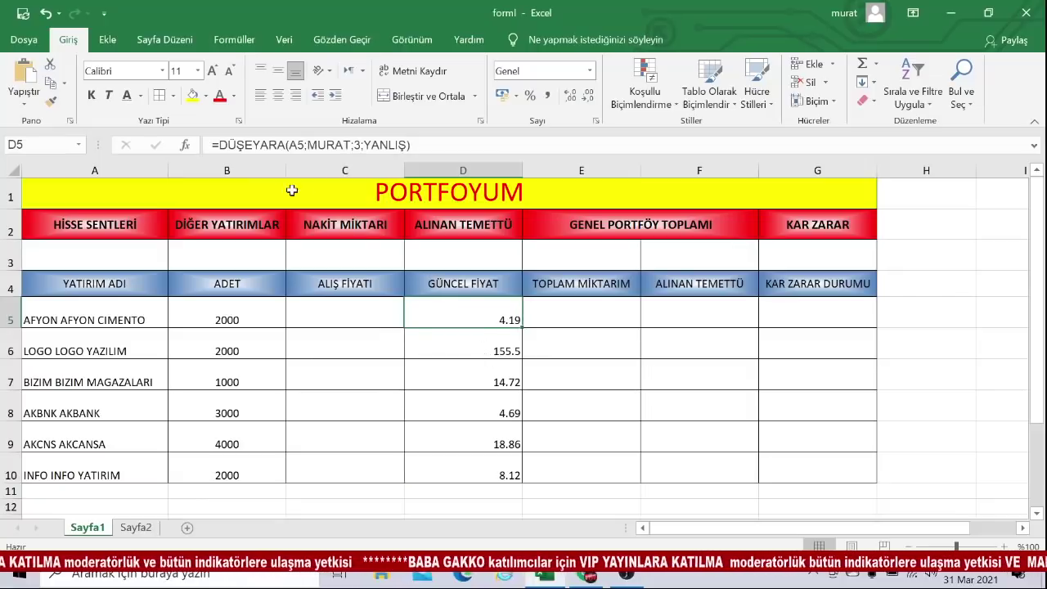
click(503, 347)
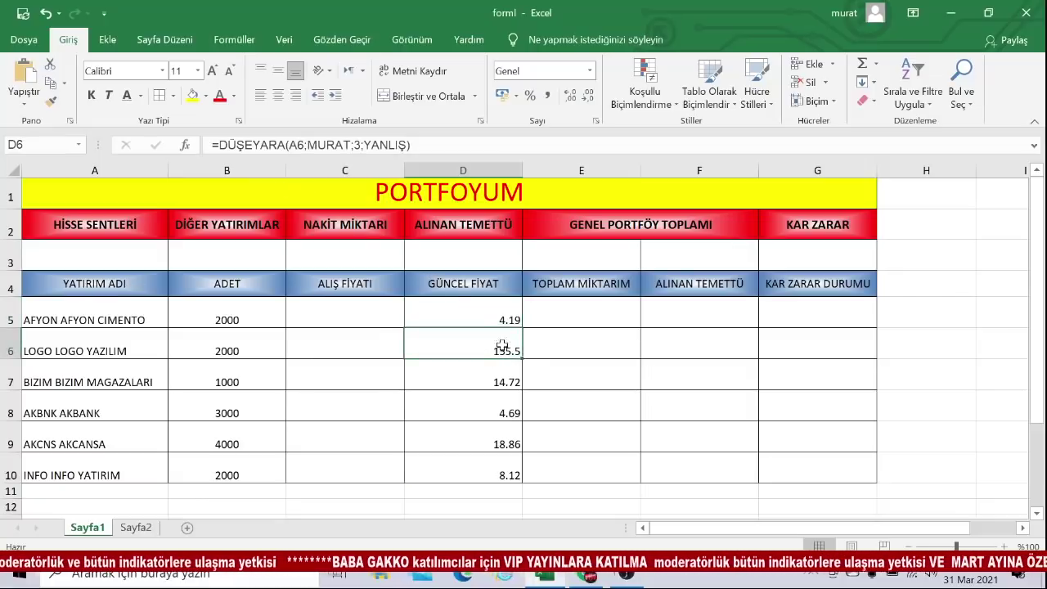
click(498, 373)
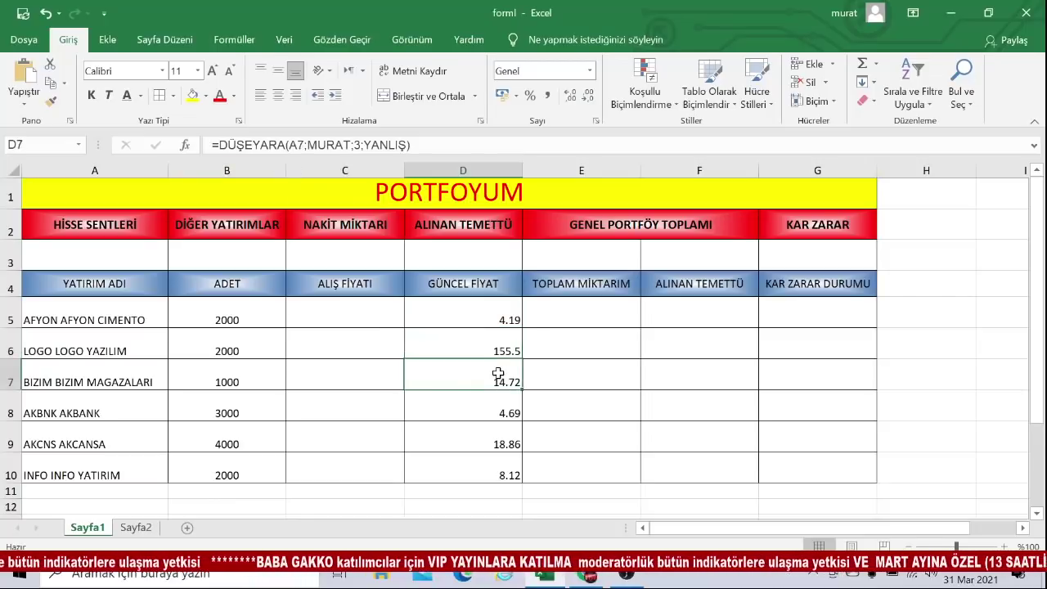
click(499, 340)
click(497, 319)
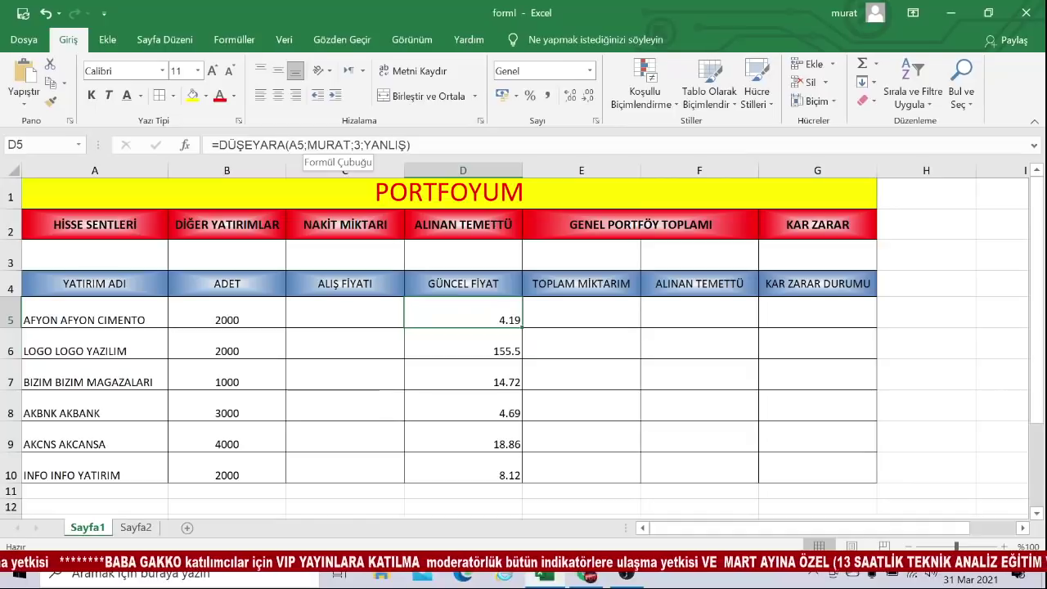
click(497, 349)
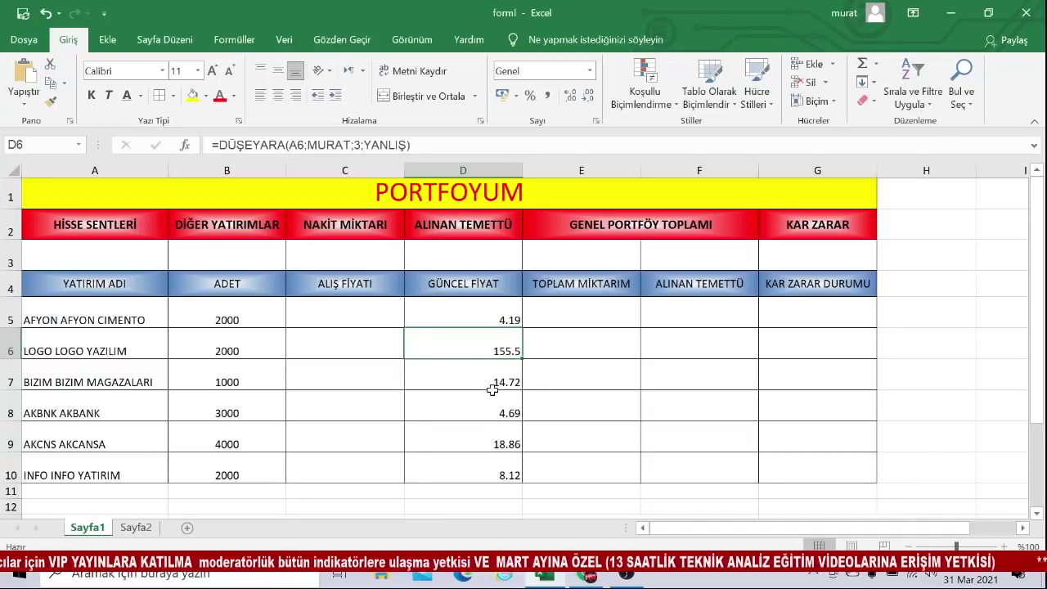
click(500, 377)
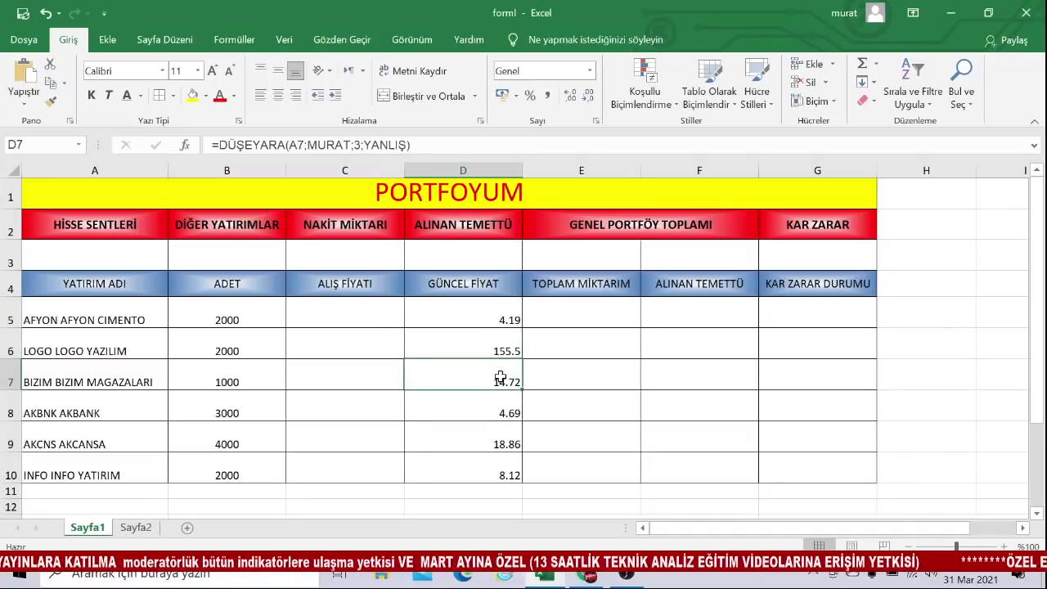
click(500, 401)
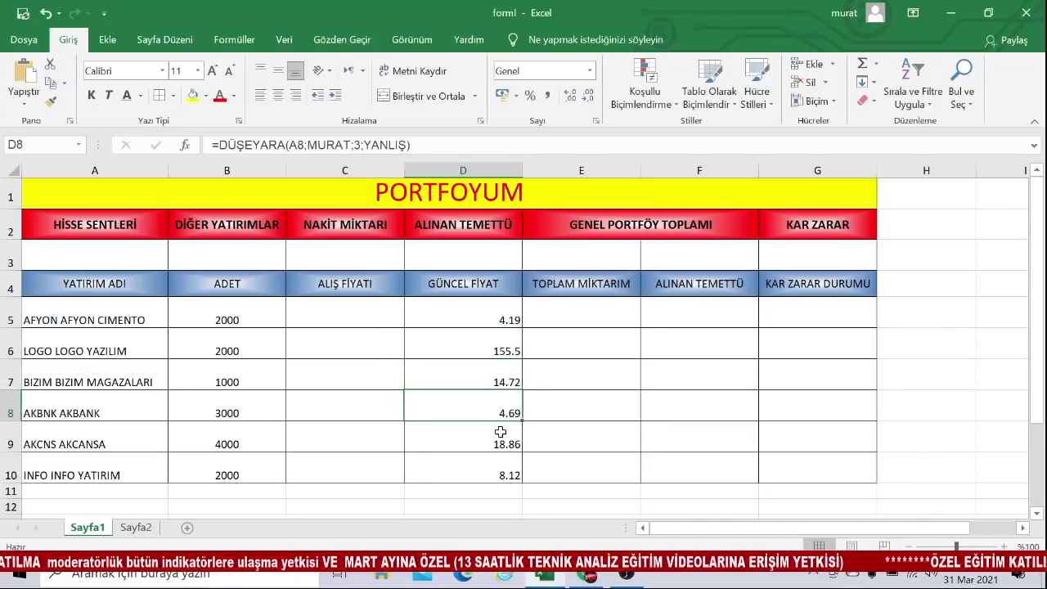
click(497, 433)
click(489, 477)
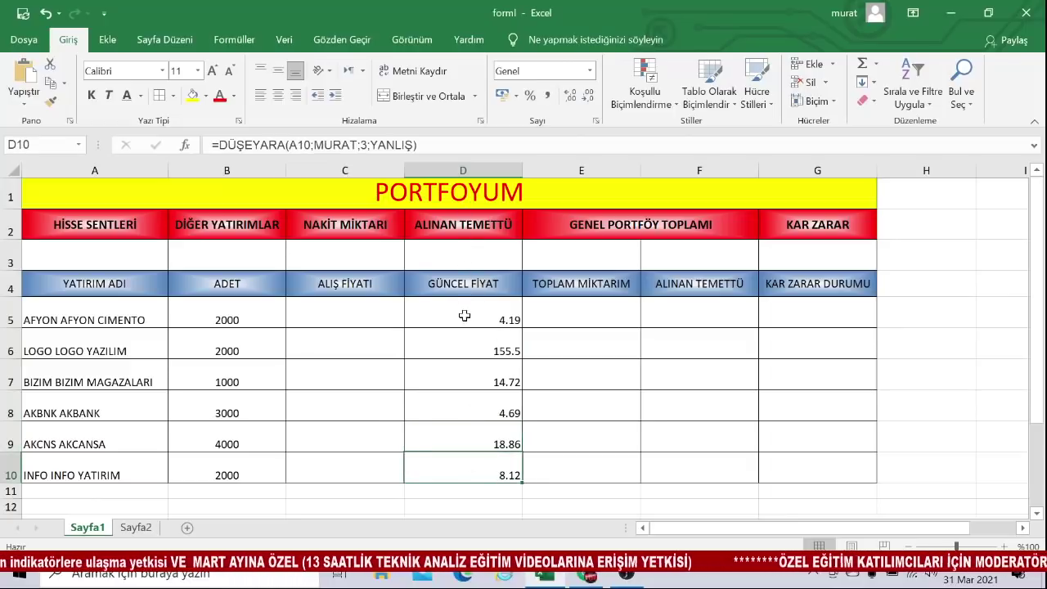
Center the GÜNCEL FİYAT values in D5:D10 horizontally.
drag(464, 316, 467, 463)
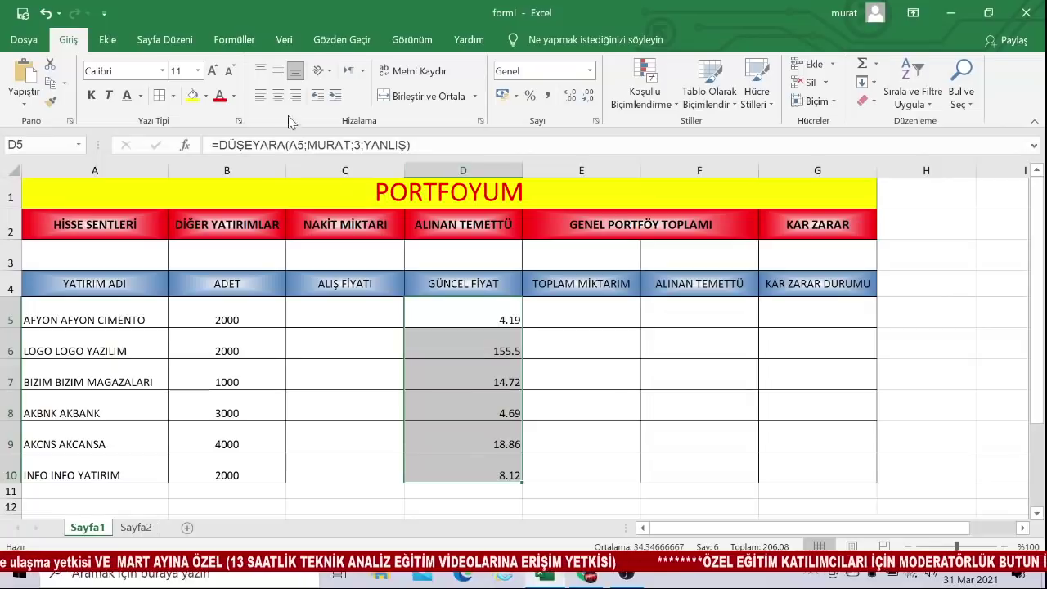
click(278, 95)
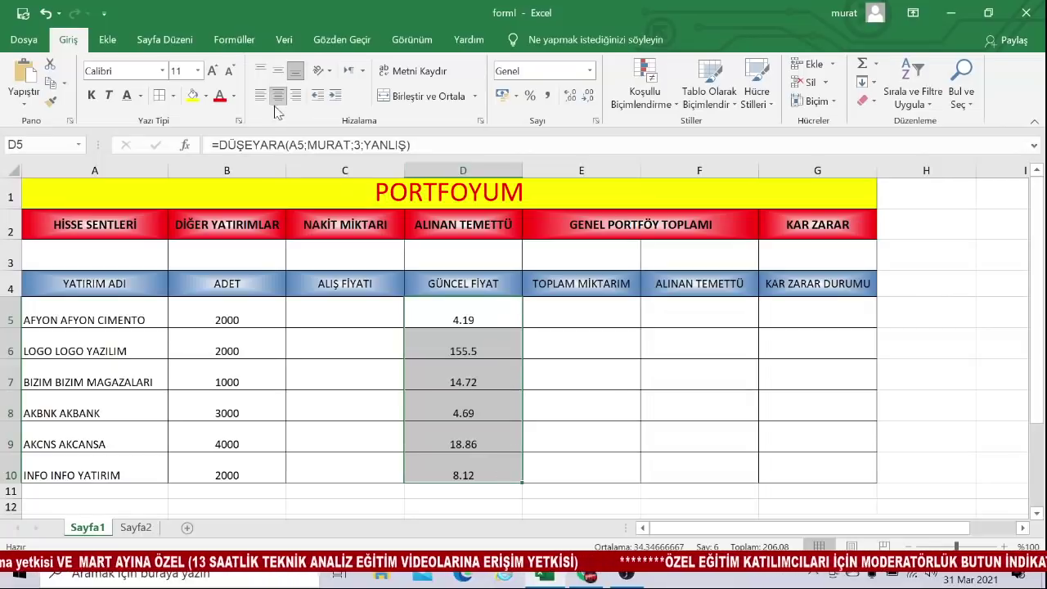
click(475, 351)
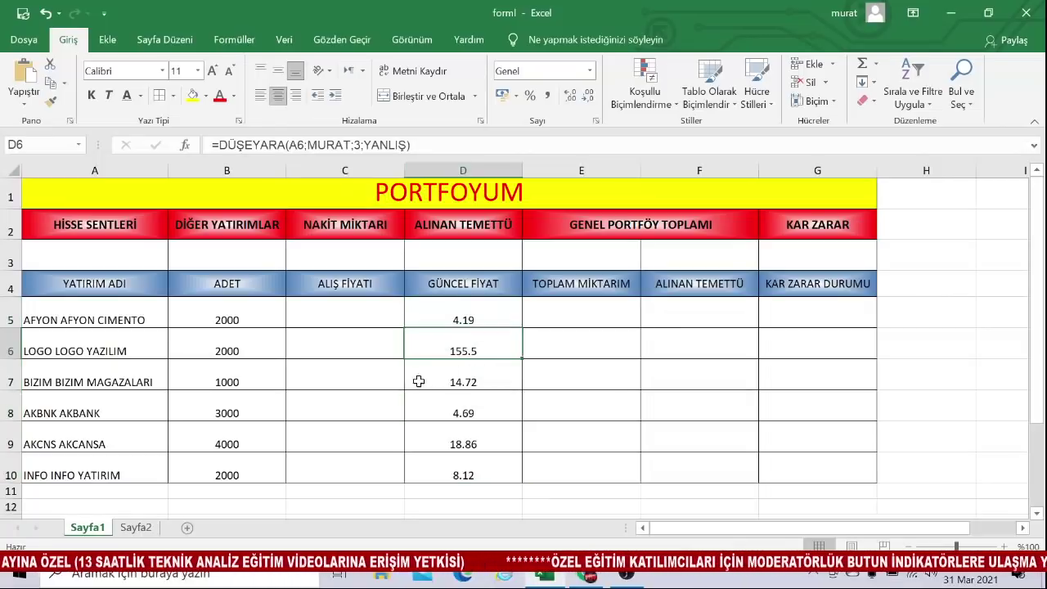
Look up the LOGO YAZILIM price in the Sayfa2 stock list, and return to the portfolio on Sayfa1 to compare.
click(136, 528)
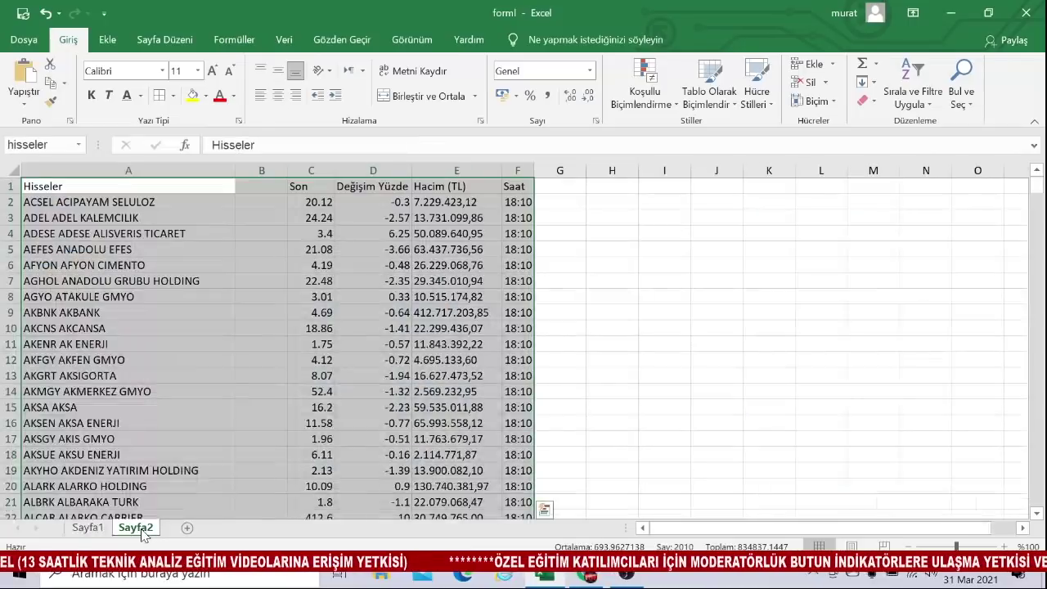
scroll(119, 388, down, 4)
click(136, 389)
scroll(136, 389, down, 20)
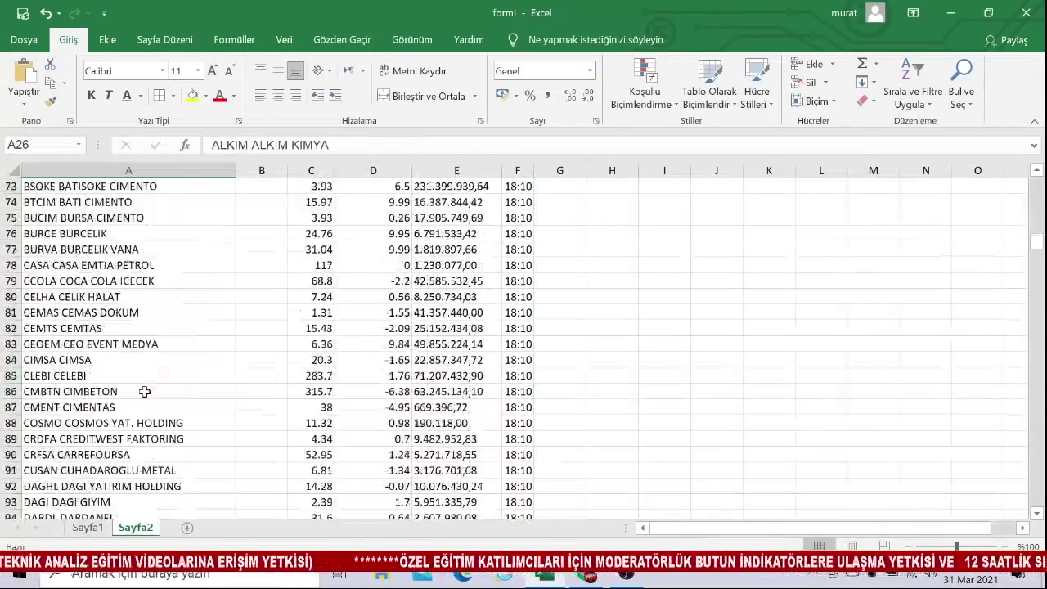
scroll(155, 389, down, 20)
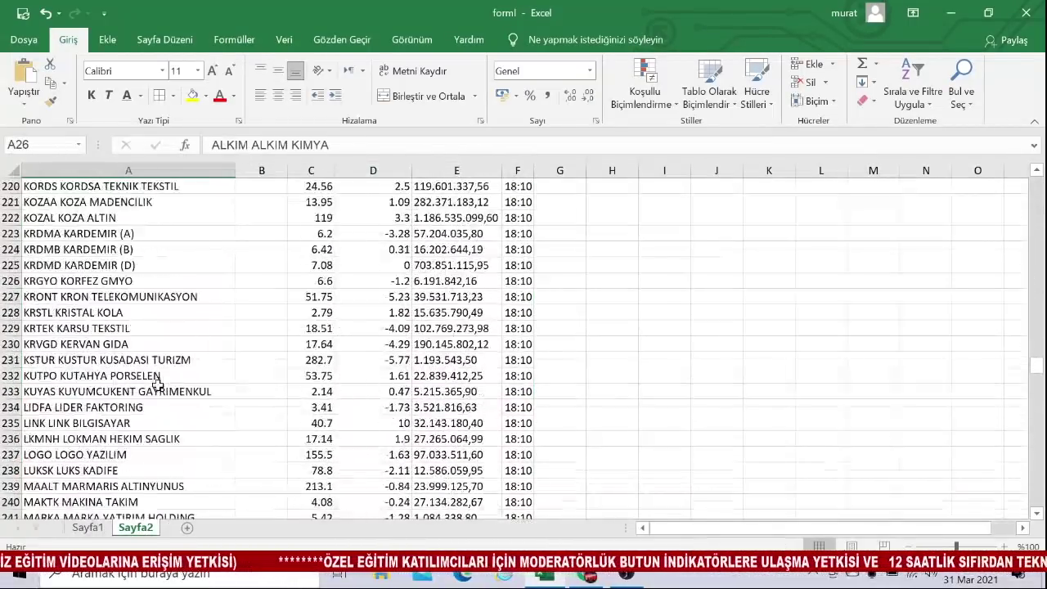
scroll(158, 382, down, 16)
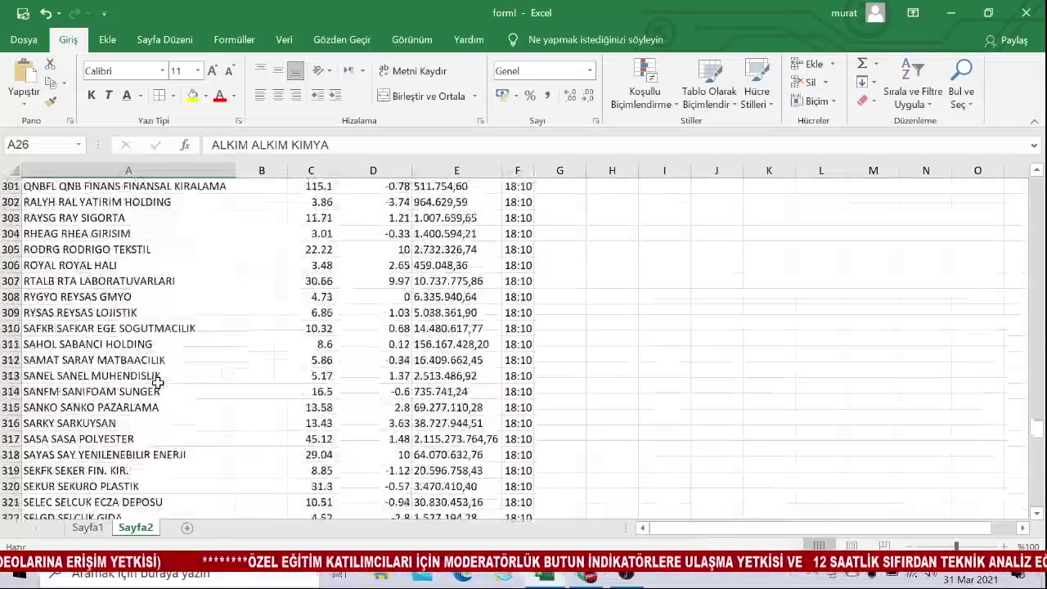
scroll(158, 382, down, 5)
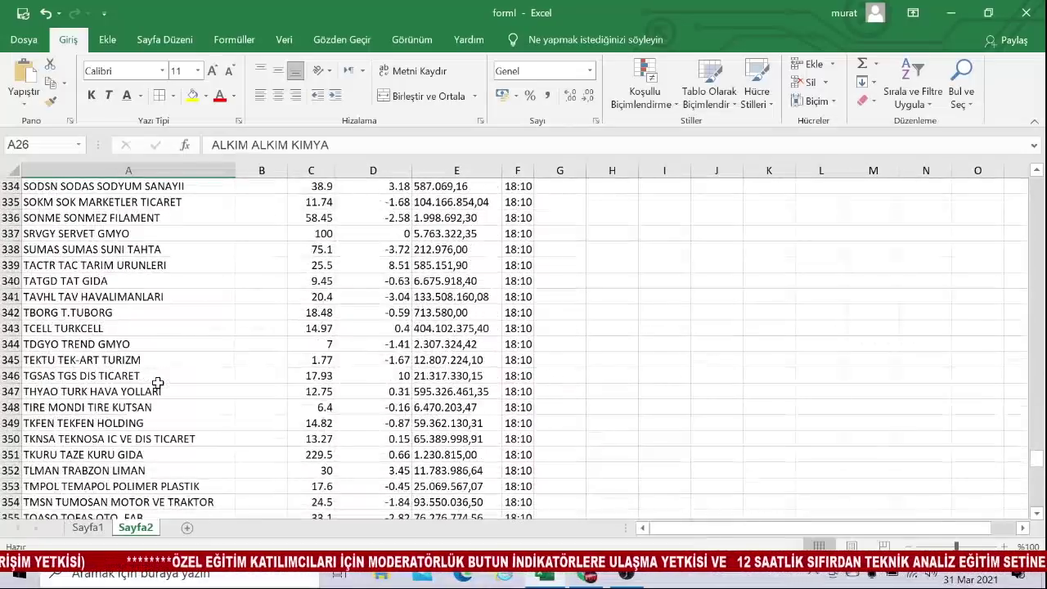
scroll(158, 382, down, 12)
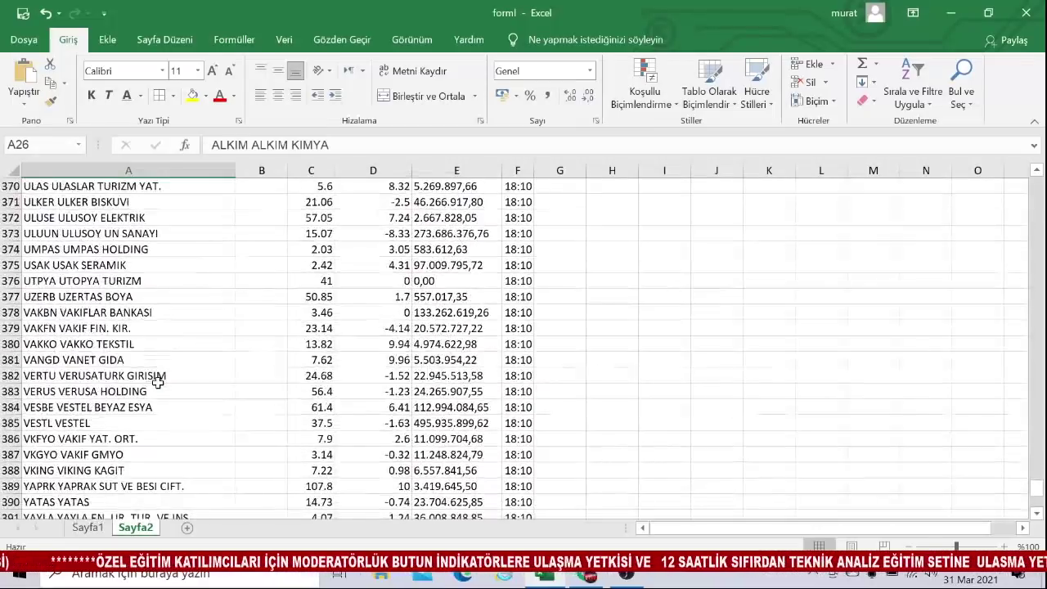
scroll(158, 382, up, 6)
scroll(158, 382, up, 18)
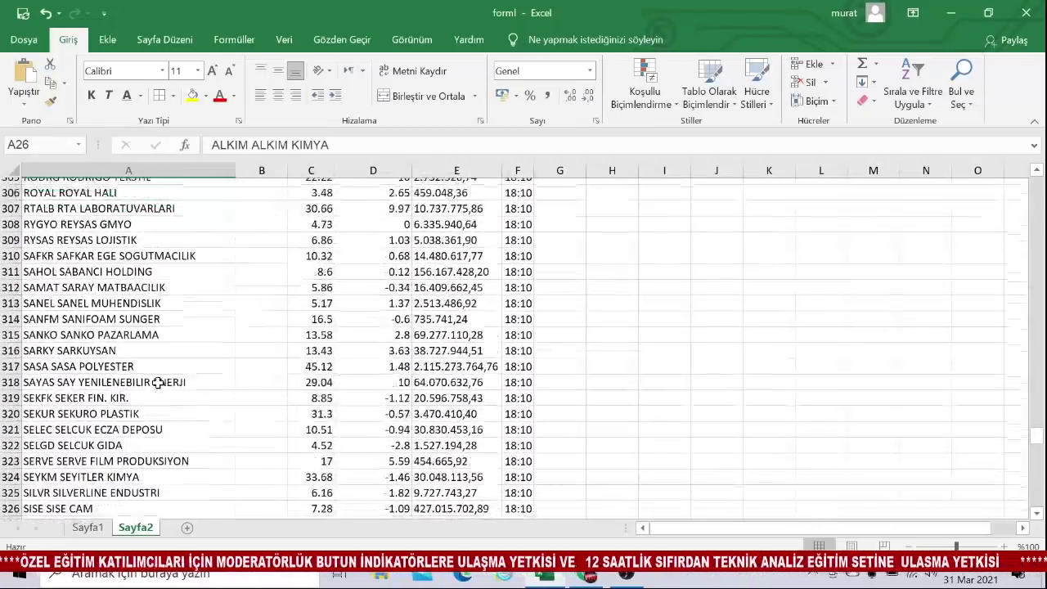
scroll(158, 382, up, 11)
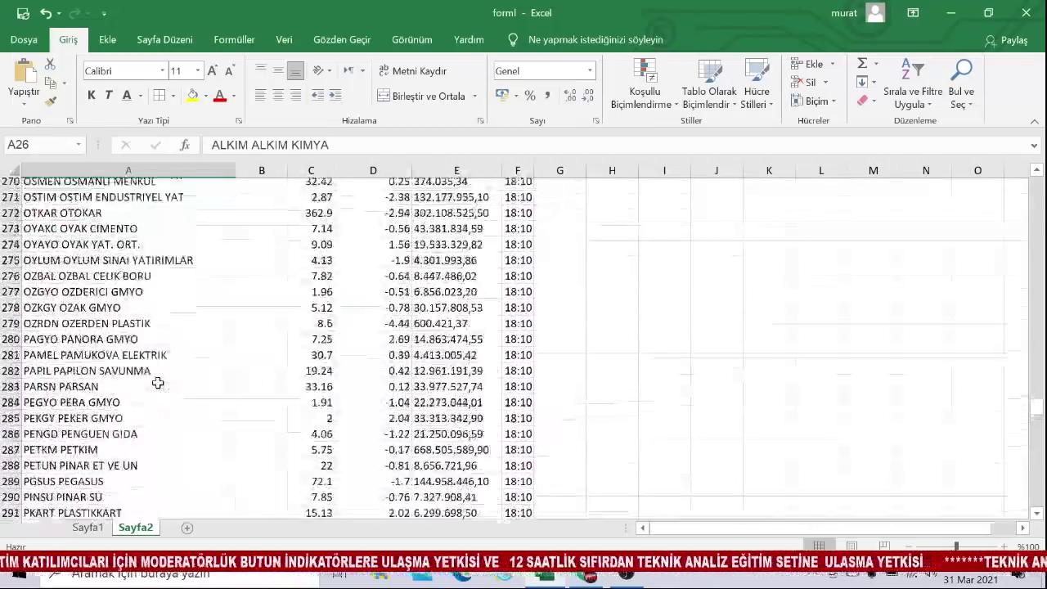
scroll(158, 382, up, 12)
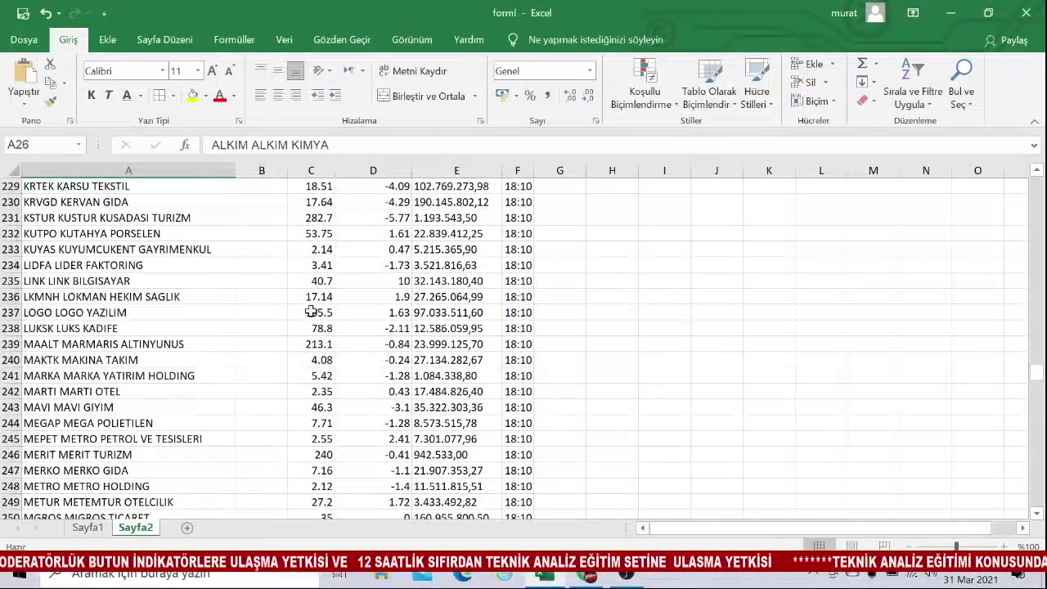
click(310, 312)
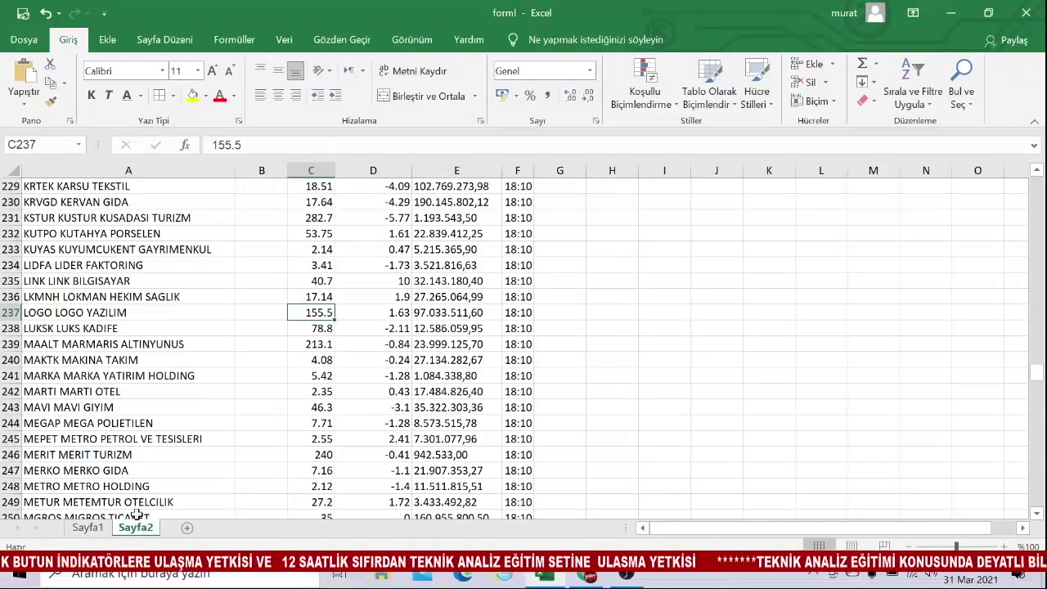
click(88, 528)
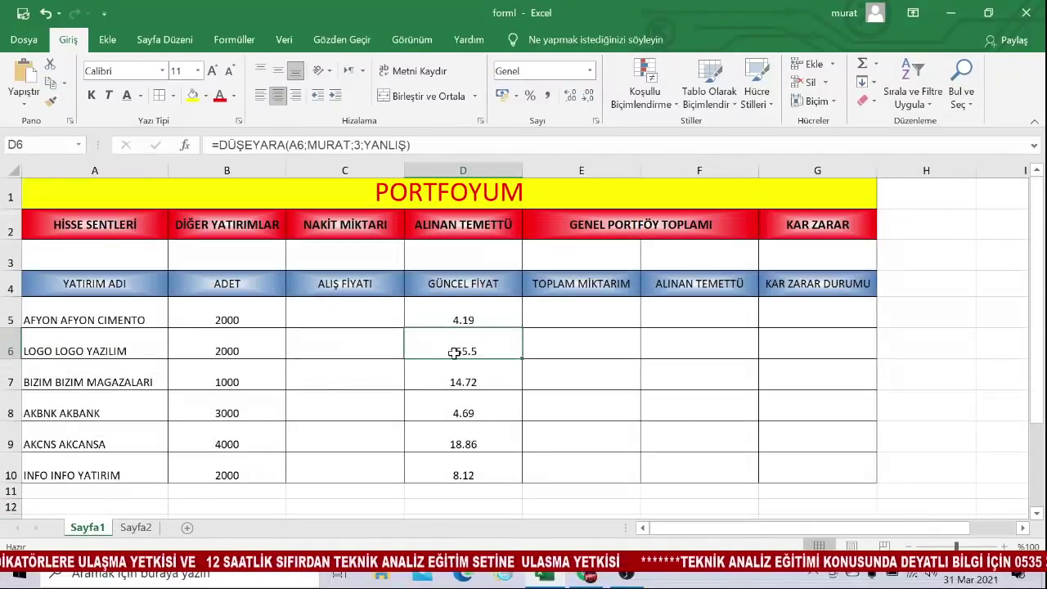
Make the GÜNCEL FİYAT values in D5:D10 bold.
click(505, 393)
drag(484, 313, 479, 466)
click(92, 98)
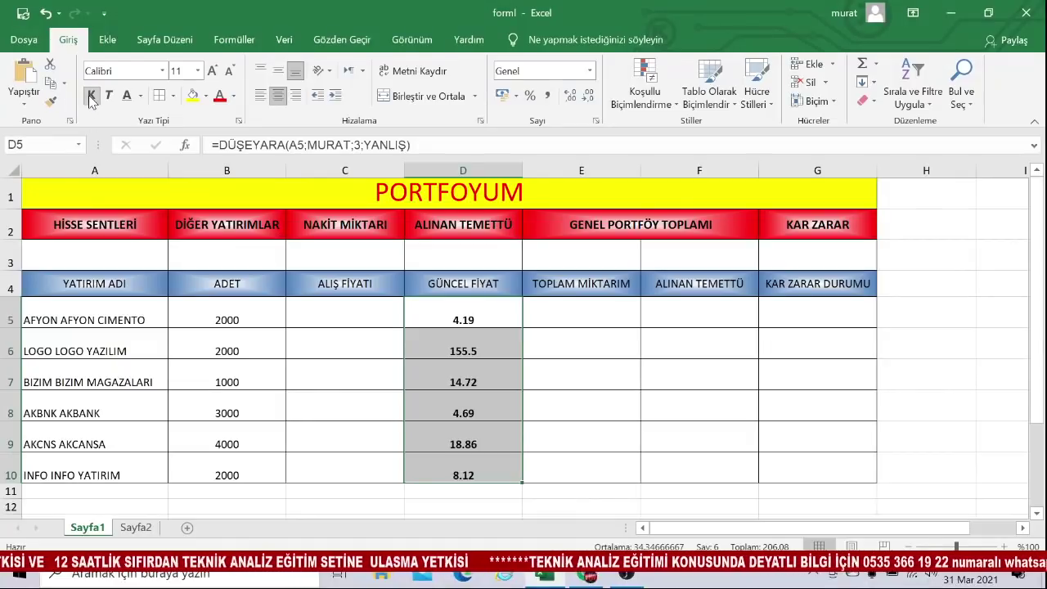
click(533, 459)
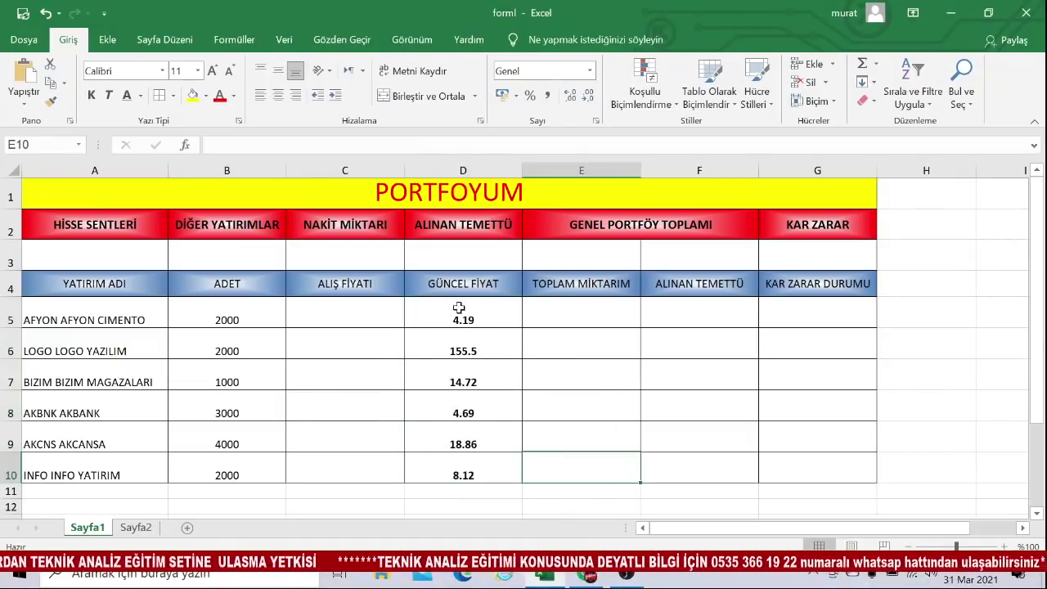
Enter the ALIŞ FİYATI values 4.10, 140, 15 and 5 in C5:C8 for AFYON CIMENTO, LOGO YAZILIM, BIZIM MAGAZALARI and AKBANK.
click(350, 315)
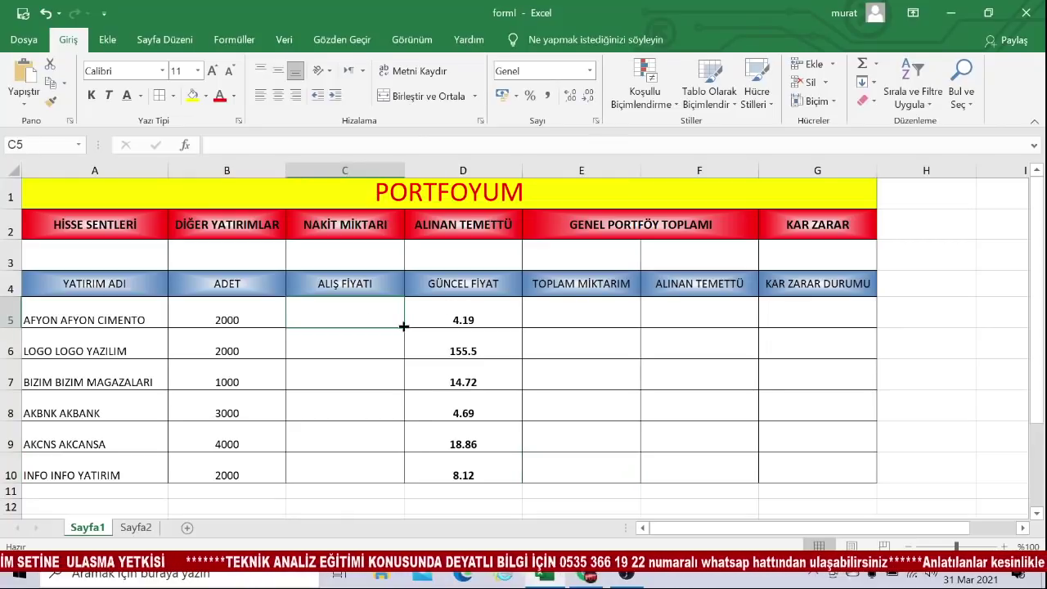
text(4.10)
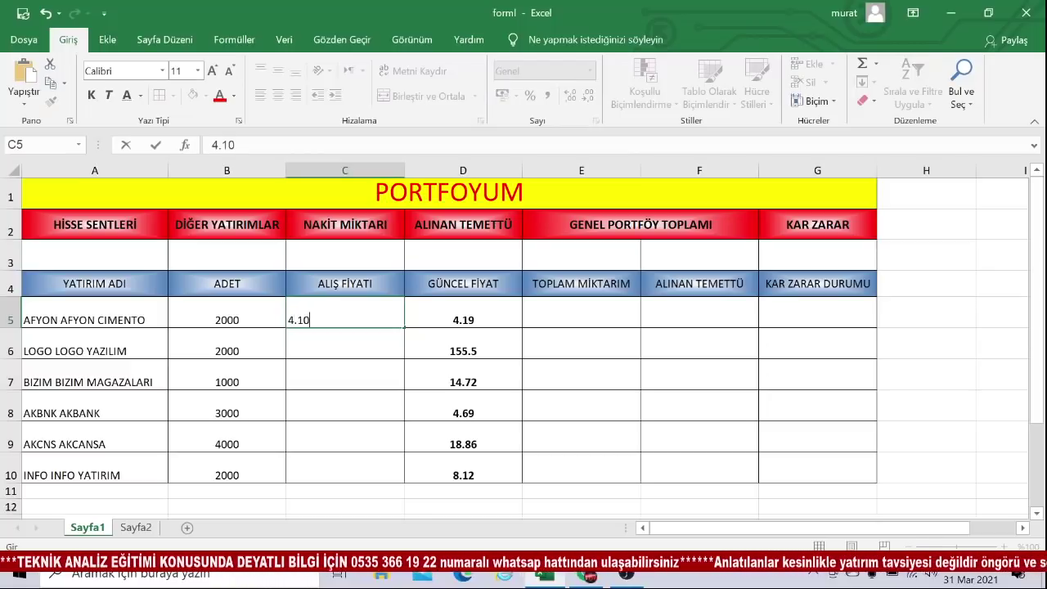
key(Return)
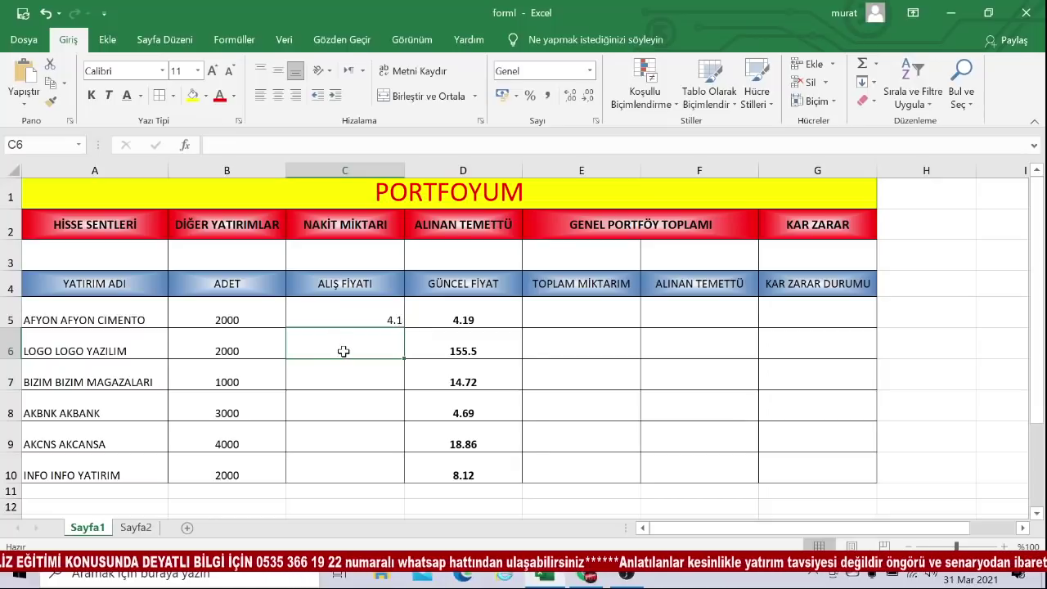
text(140)
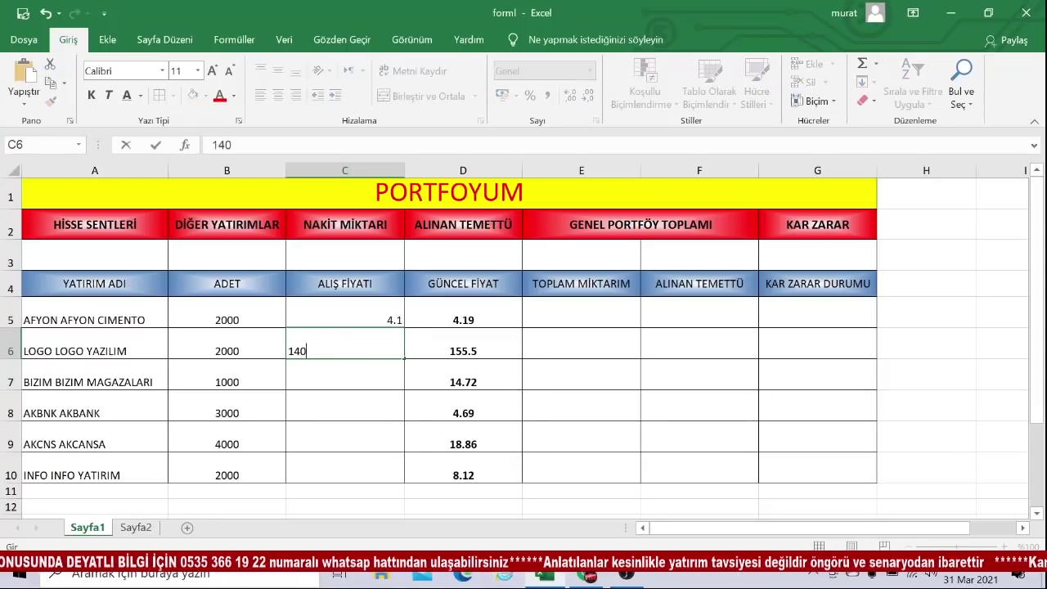
key(Return)
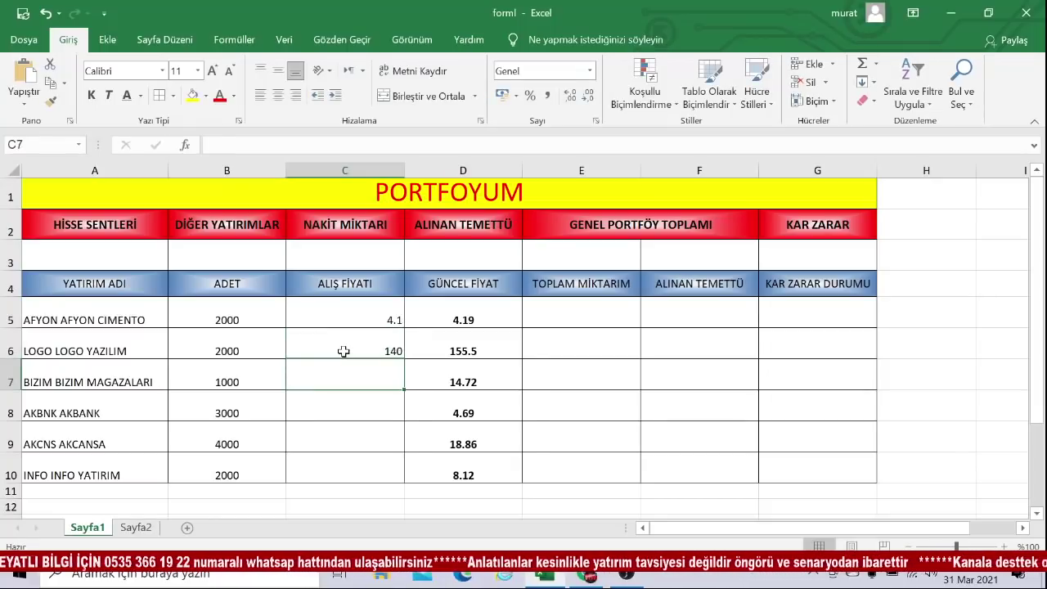
text(15)
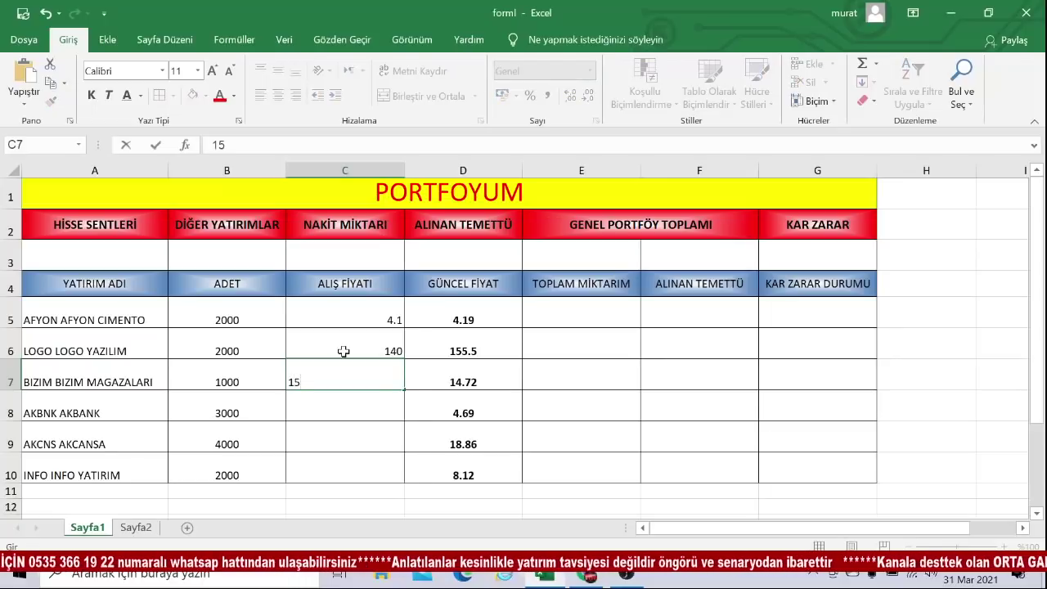
key(Return)
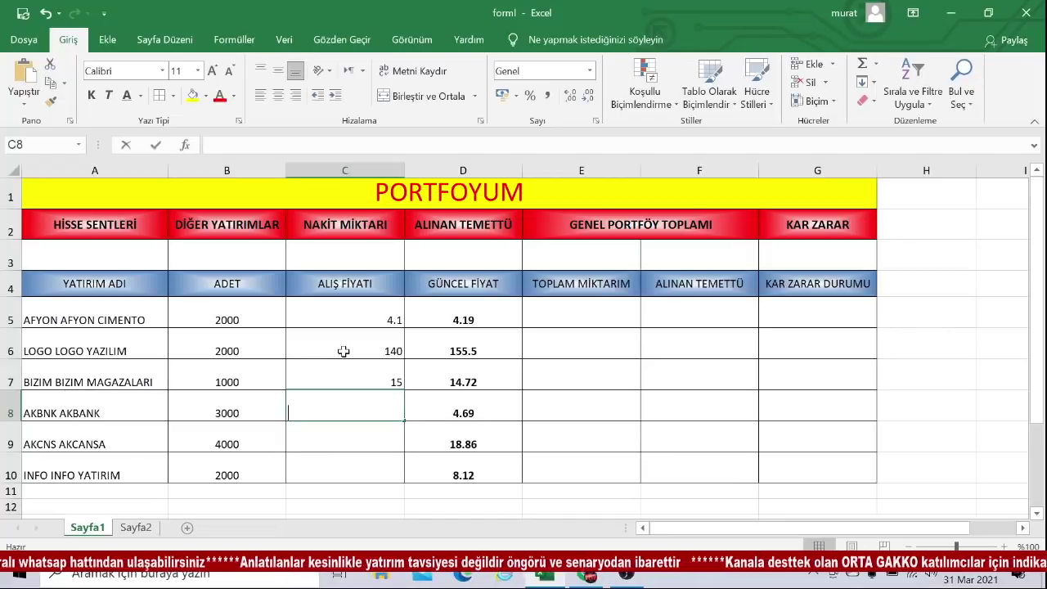
text(5)
key(Return)
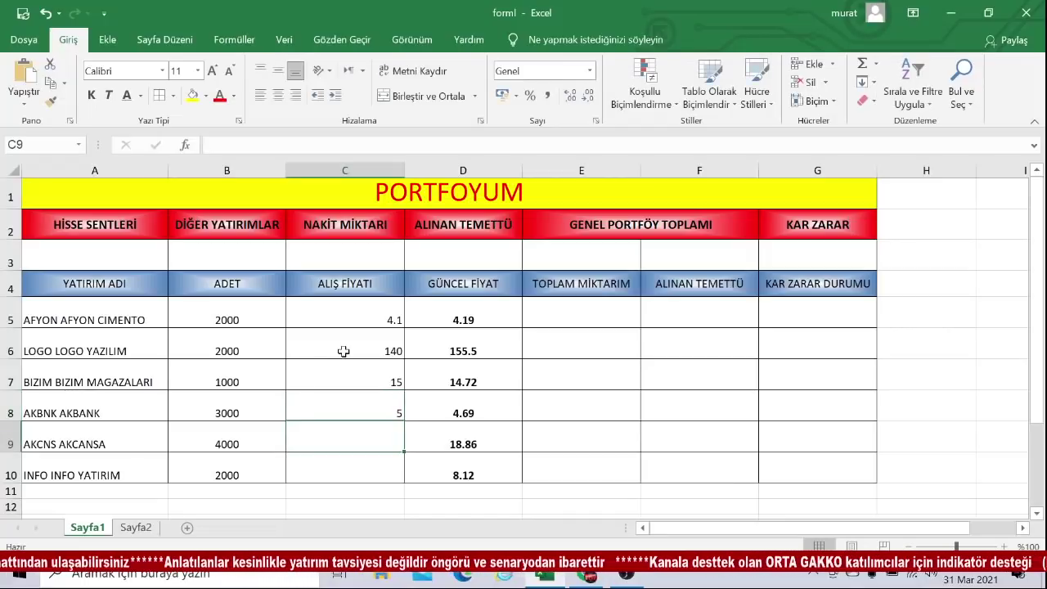
Enter the ALIŞ FİYATI values 14 for AKCANSA and 6.60 for INFO YATIRIM, and center C5:C10 horizontally.
text(1)
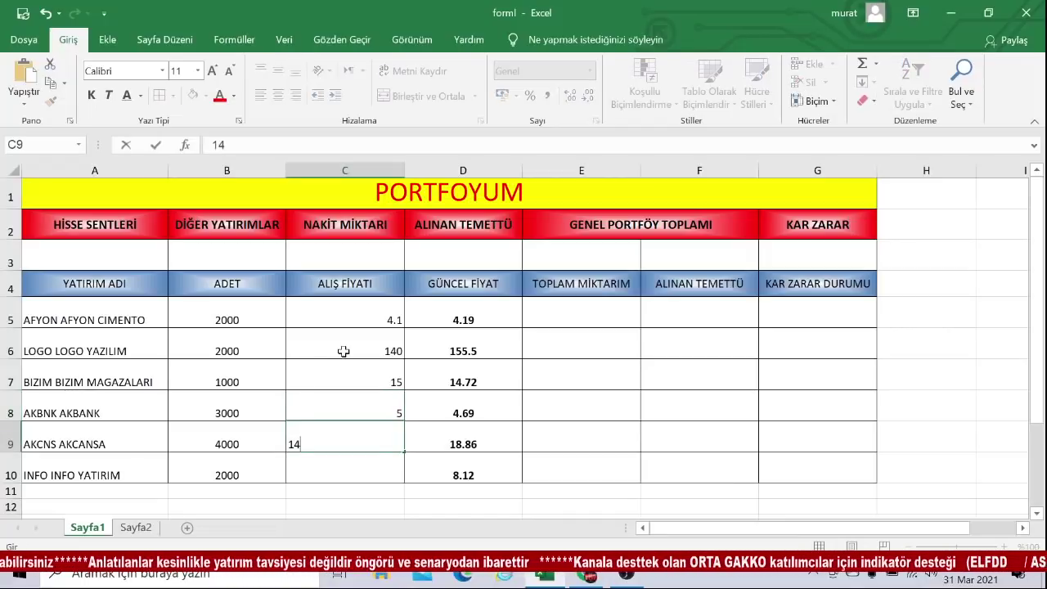
text(4)
key(Return)
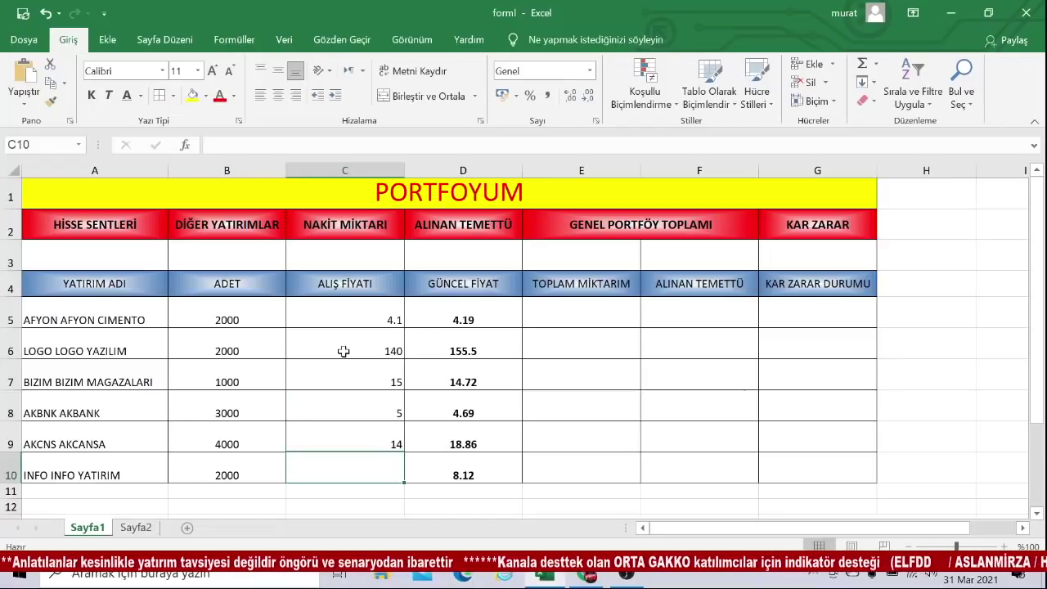
text(6)
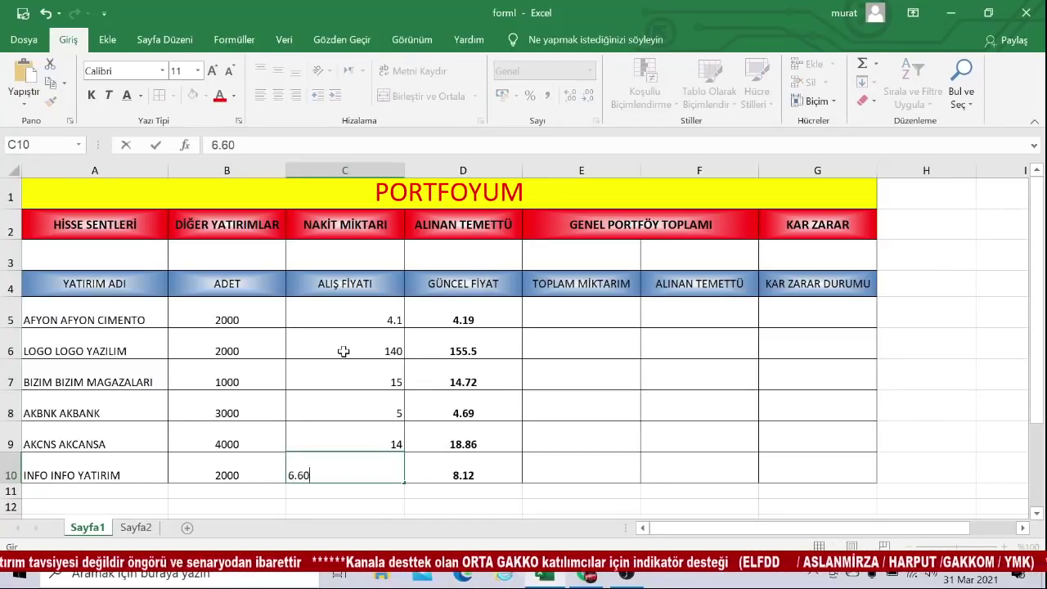
text(.60)
key(Return)
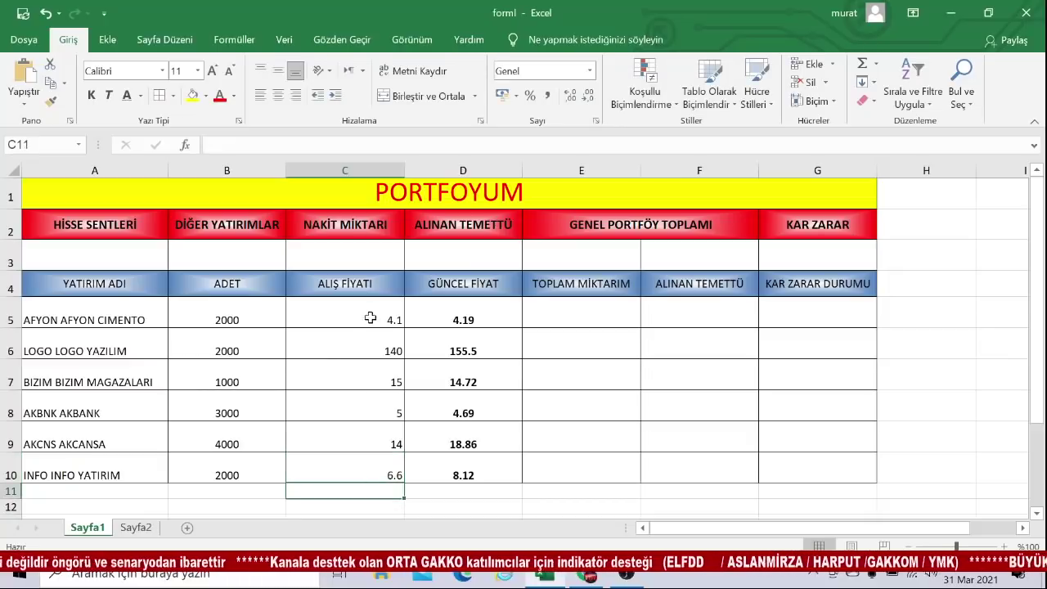
drag(370, 318, 369, 470)
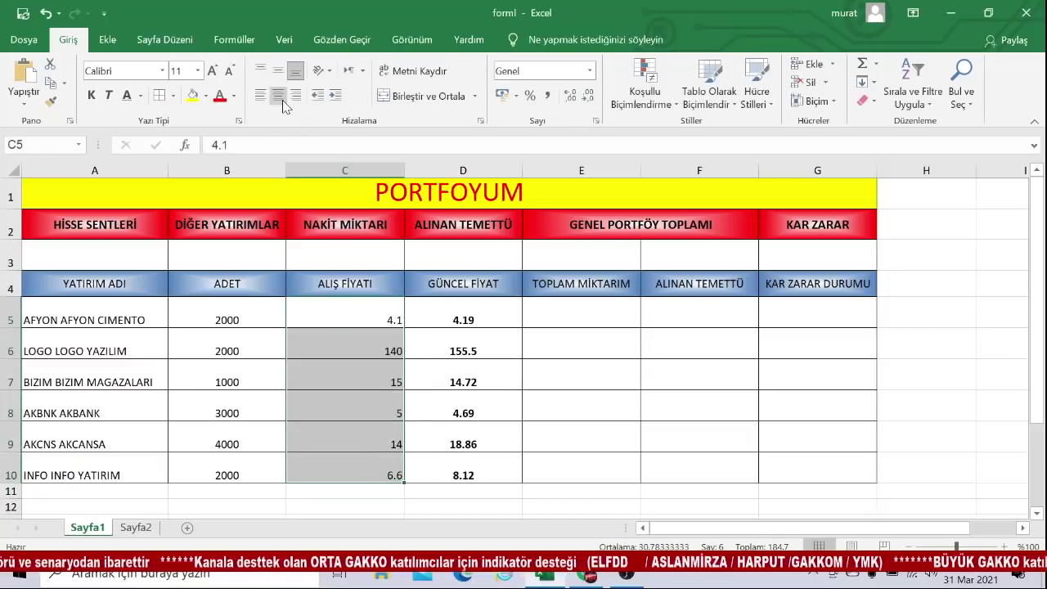
click(279, 95)
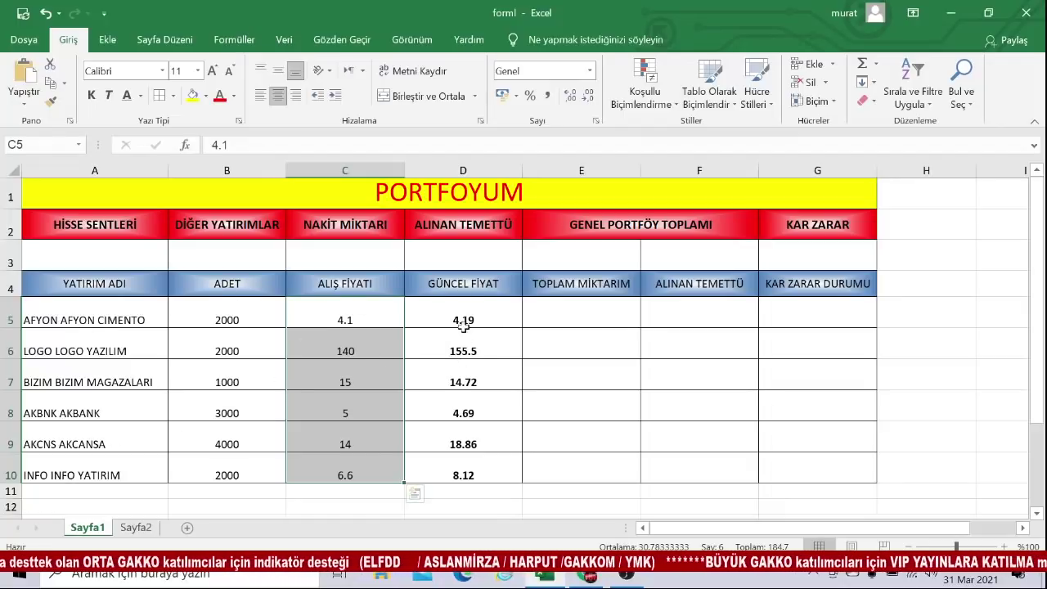
Calculate TOPLAM MİKTARIM for AFYON CIMENTO in E5 with the formula =B5*C5.
click(573, 318)
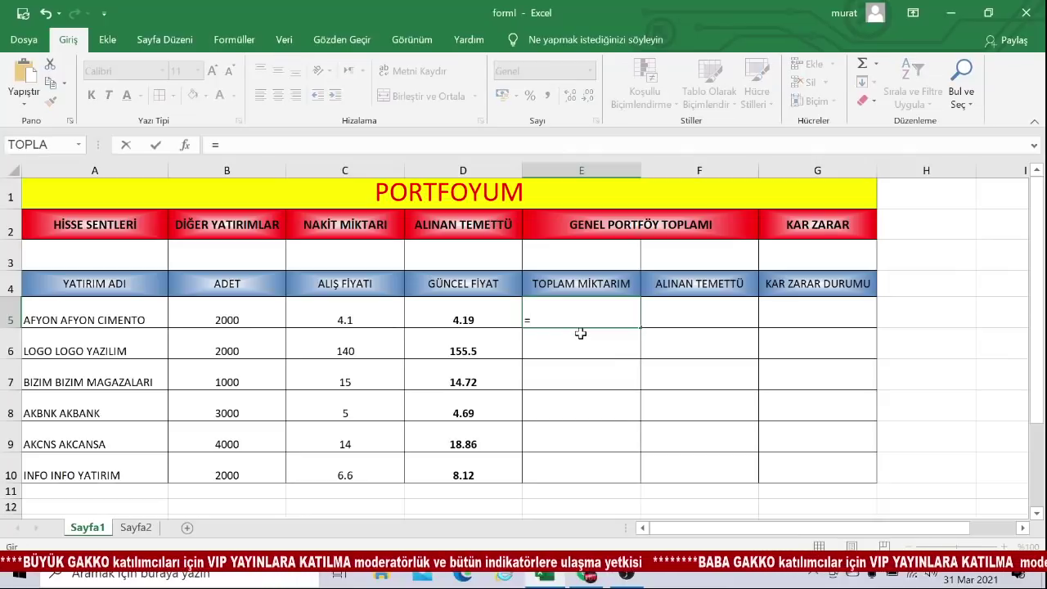
click(245, 321)
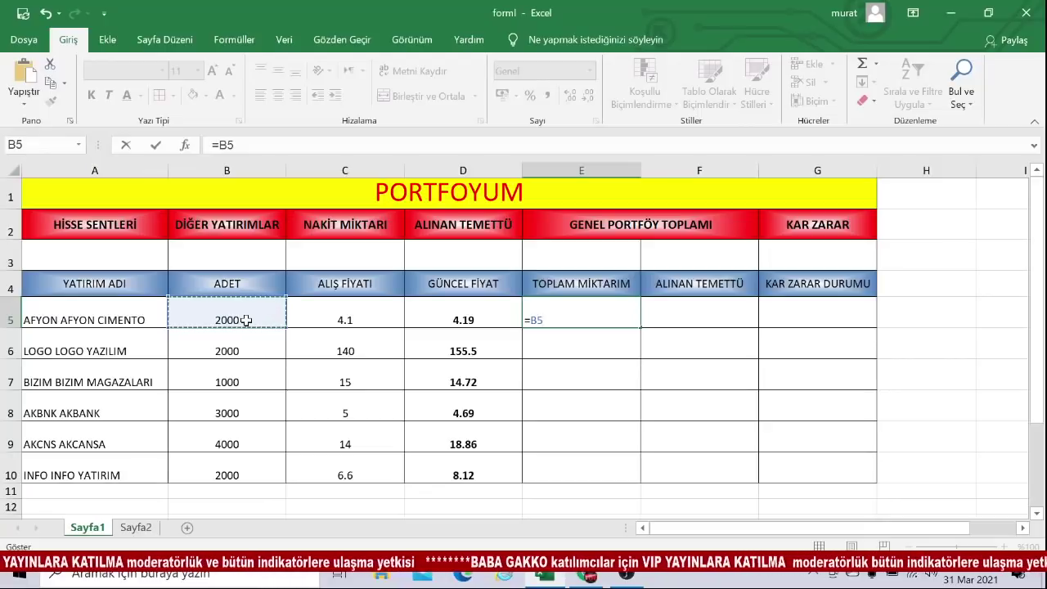
text(?)
key(BackSpace)
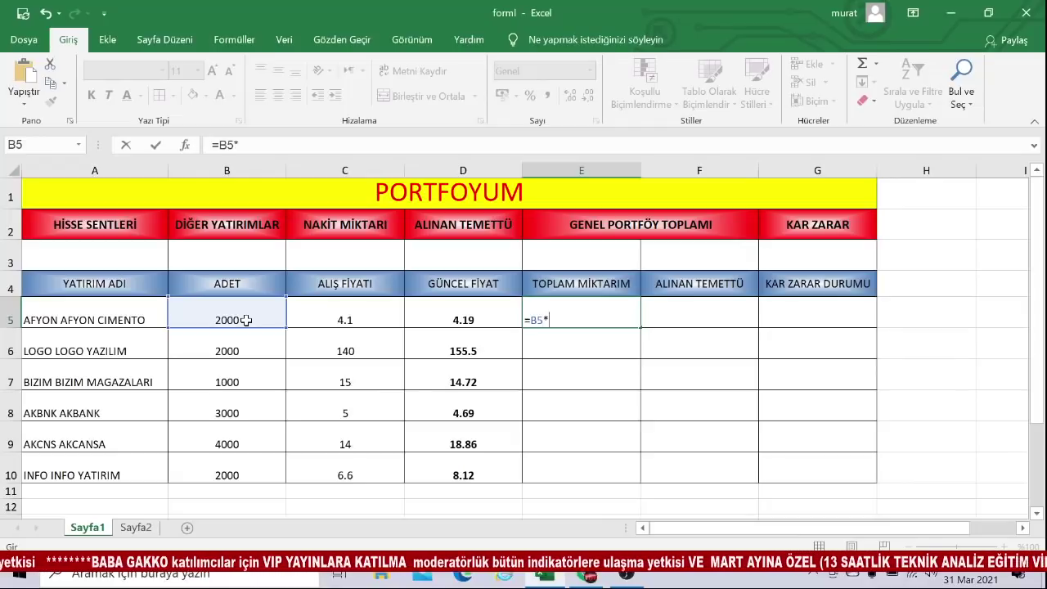
click(354, 321)
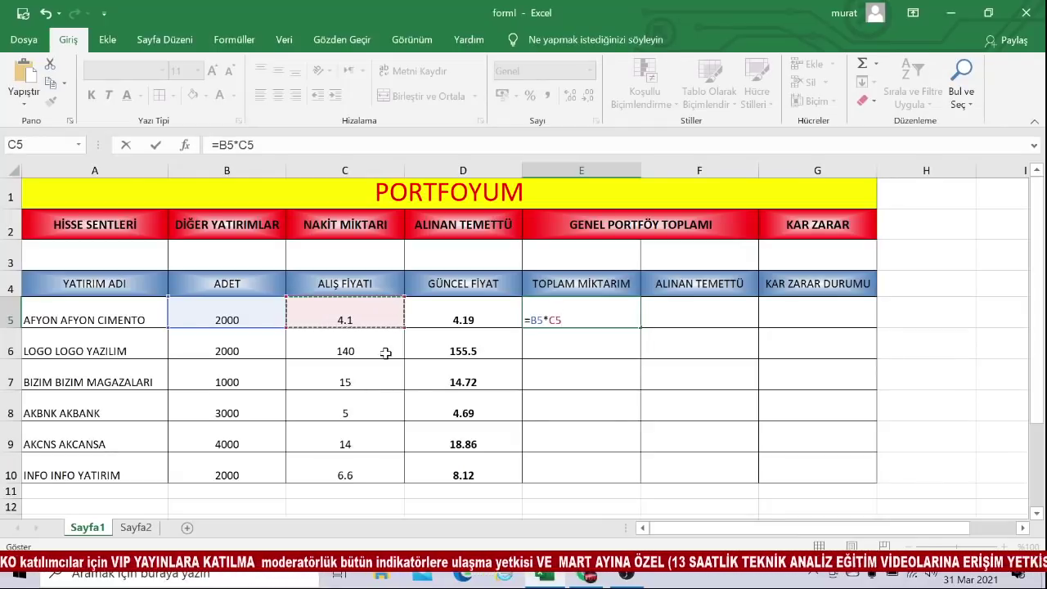
key(Return)
Fill the E5 formula down to E10 and check the row references of the copied formulas.
click(603, 318)
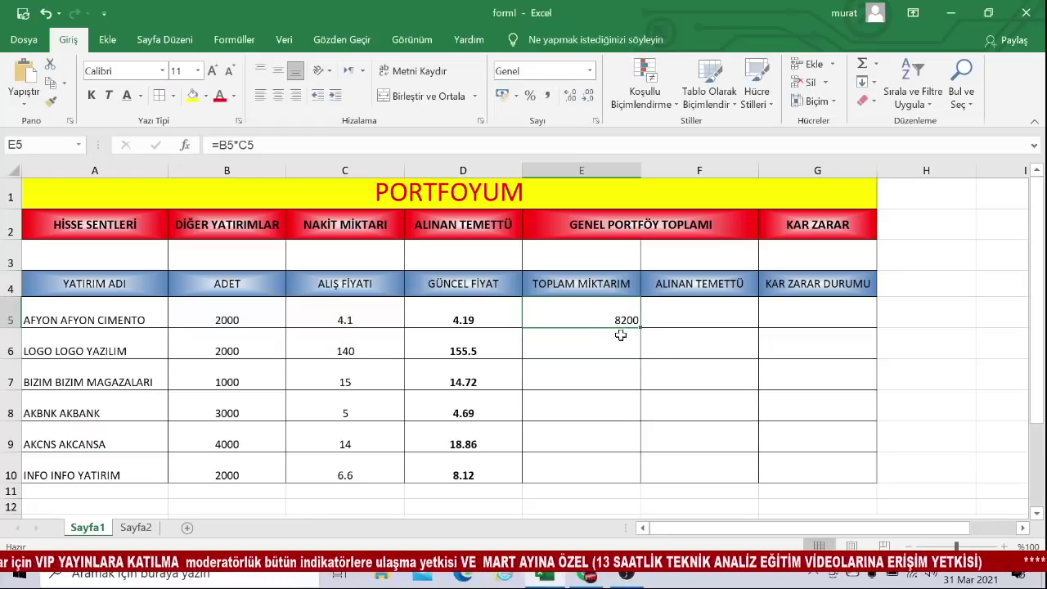
drag(640, 329, 641, 484)
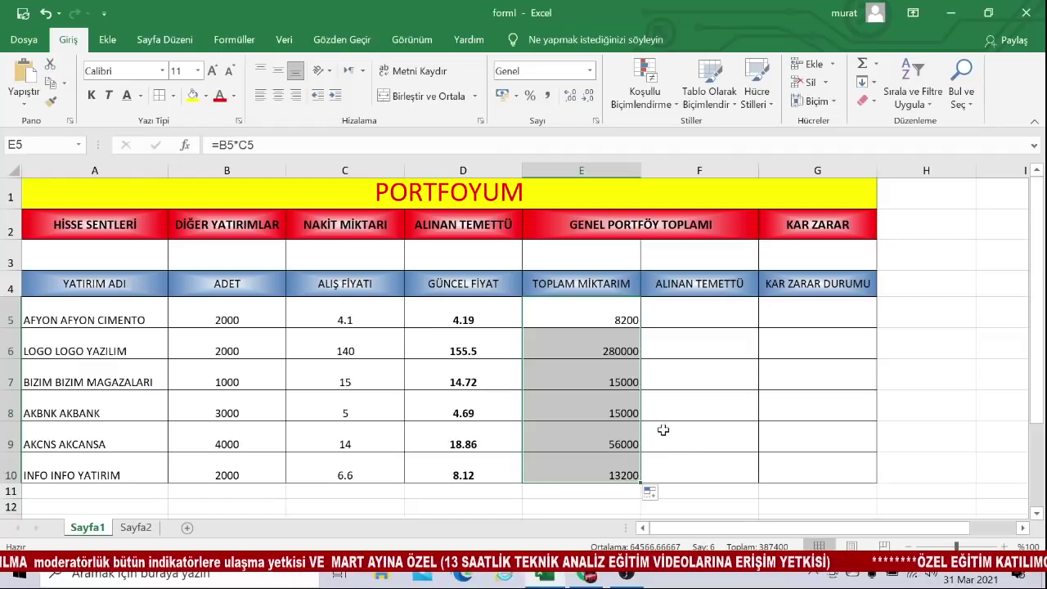
click(586, 352)
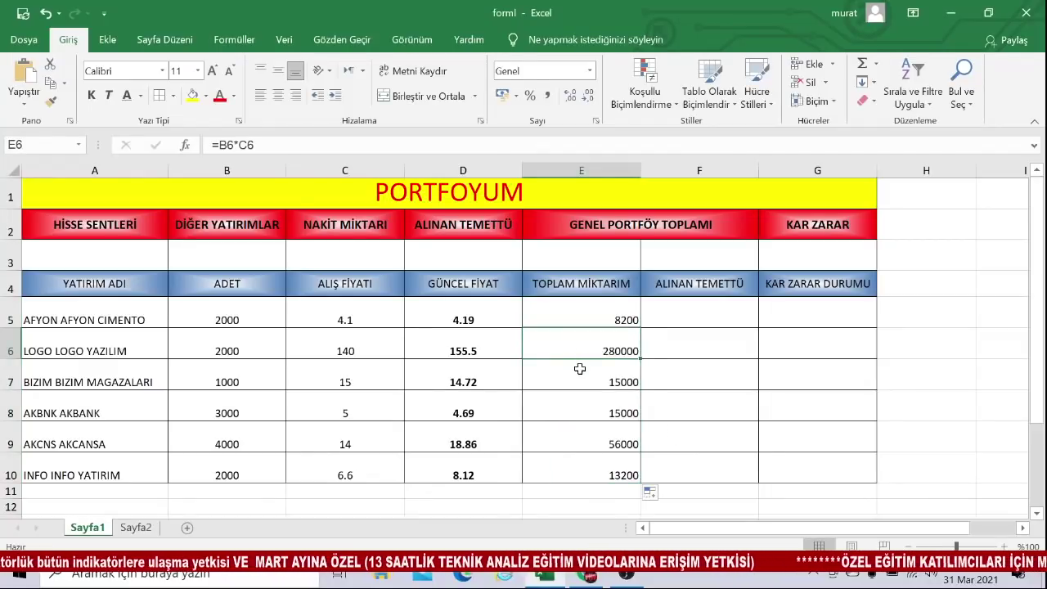
click(580, 372)
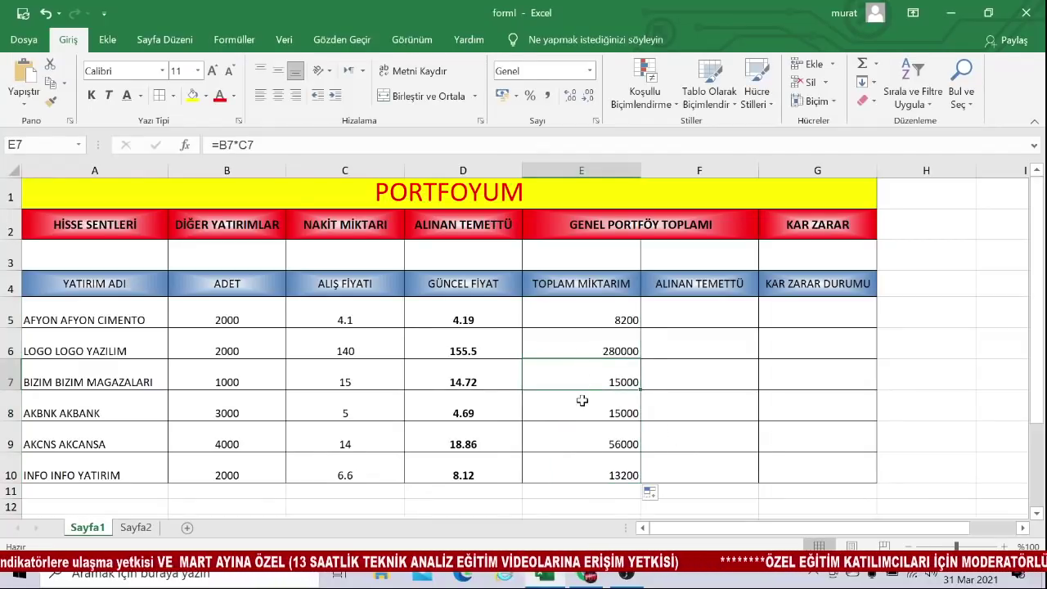
click(586, 399)
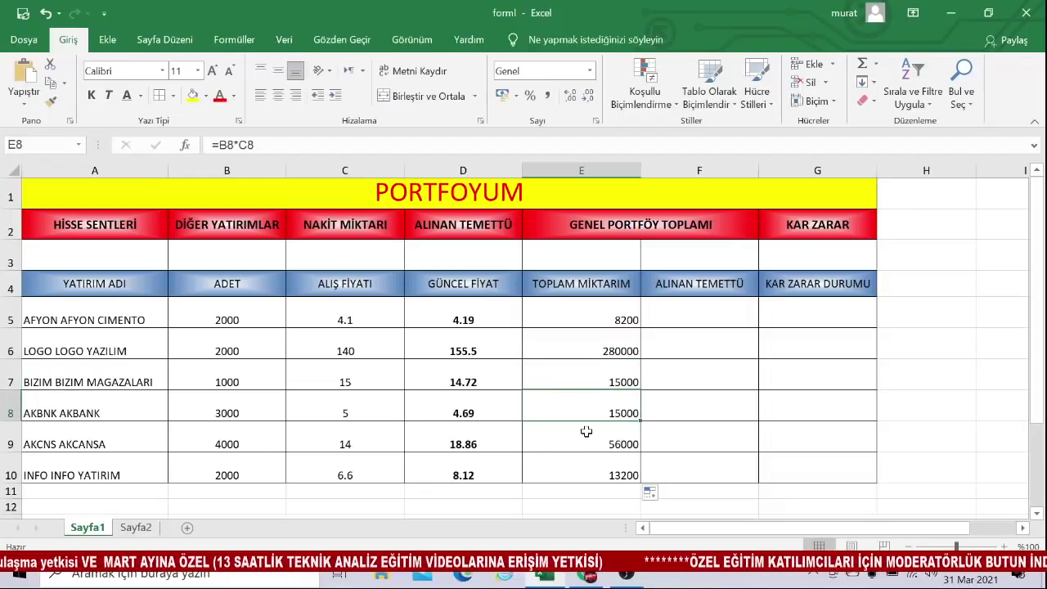
click(586, 431)
Center the TOPLAM MİKTARIM values in E5:E10, make them bold and set their font size to 12.
drag(584, 313, 583, 468)
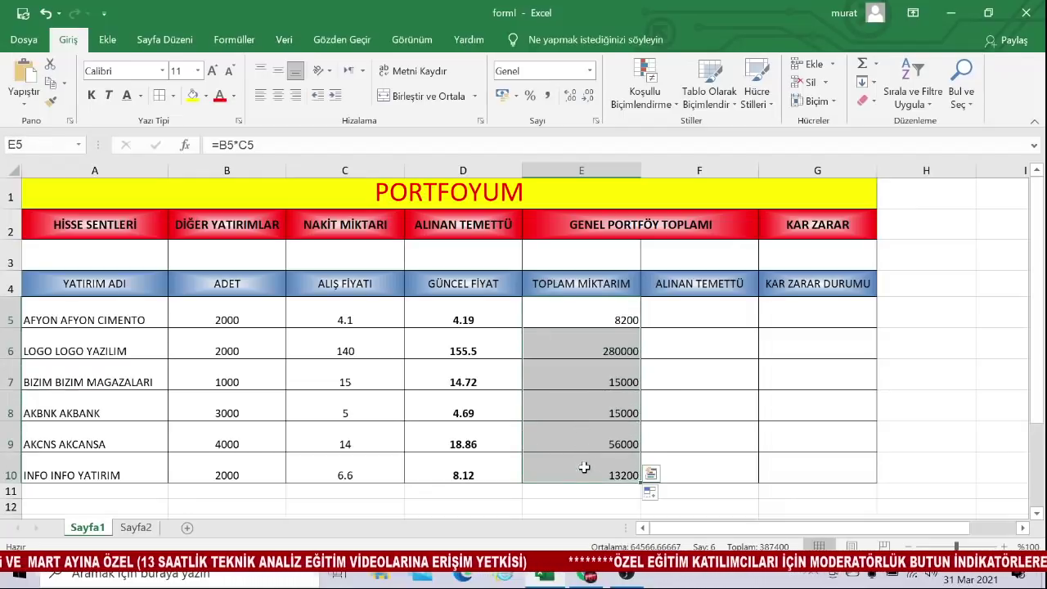
click(280, 102)
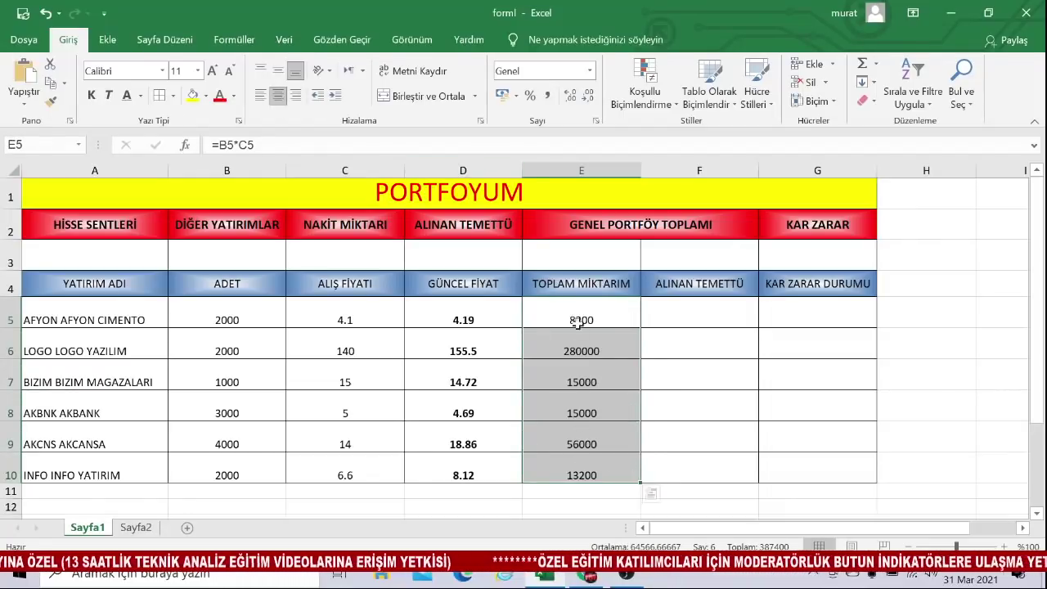
click(92, 96)
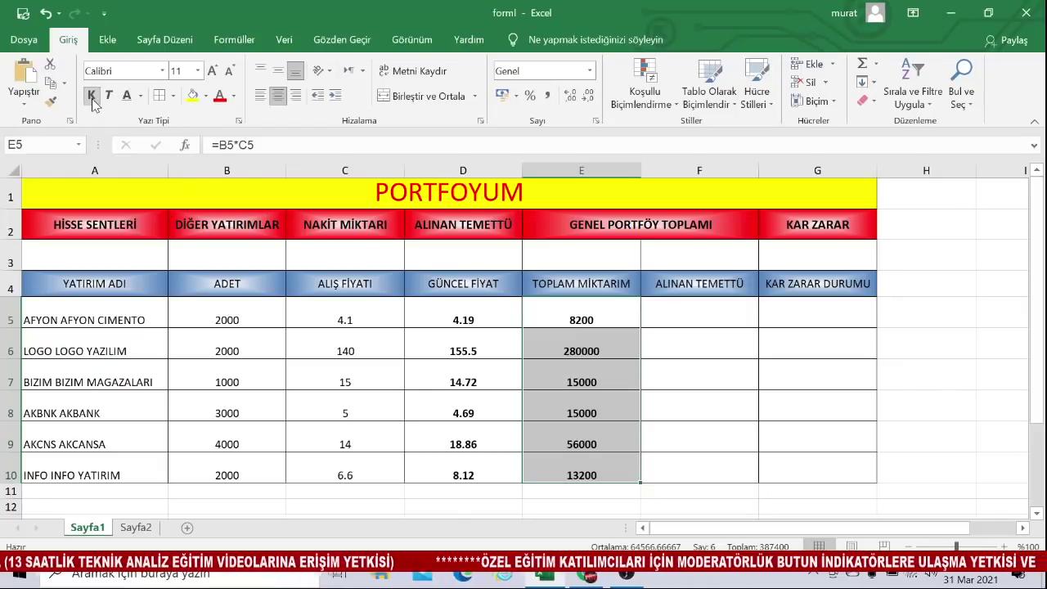
click(212, 70)
click(212, 71)
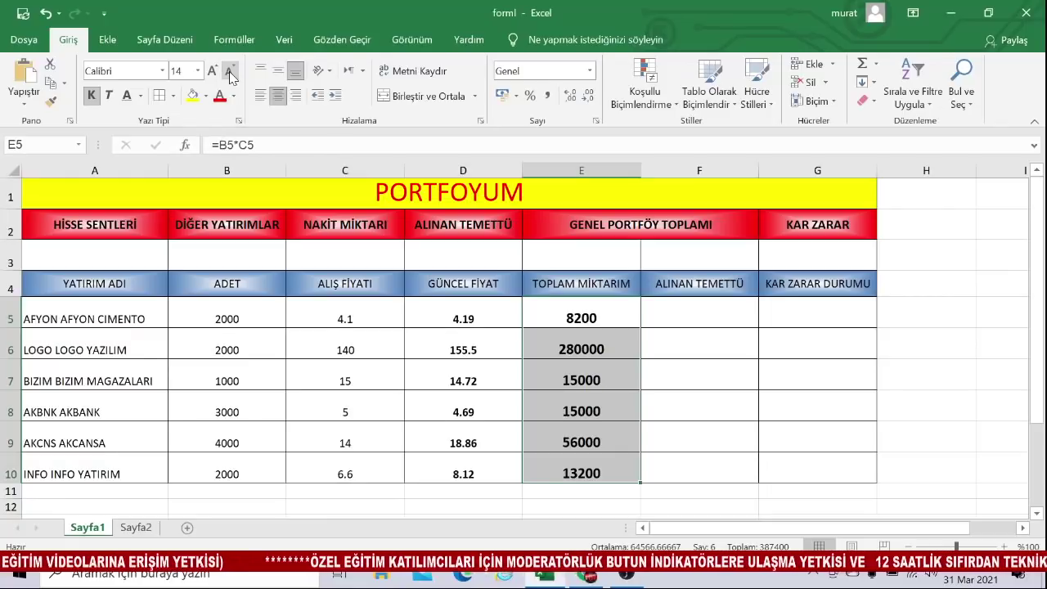
click(229, 71)
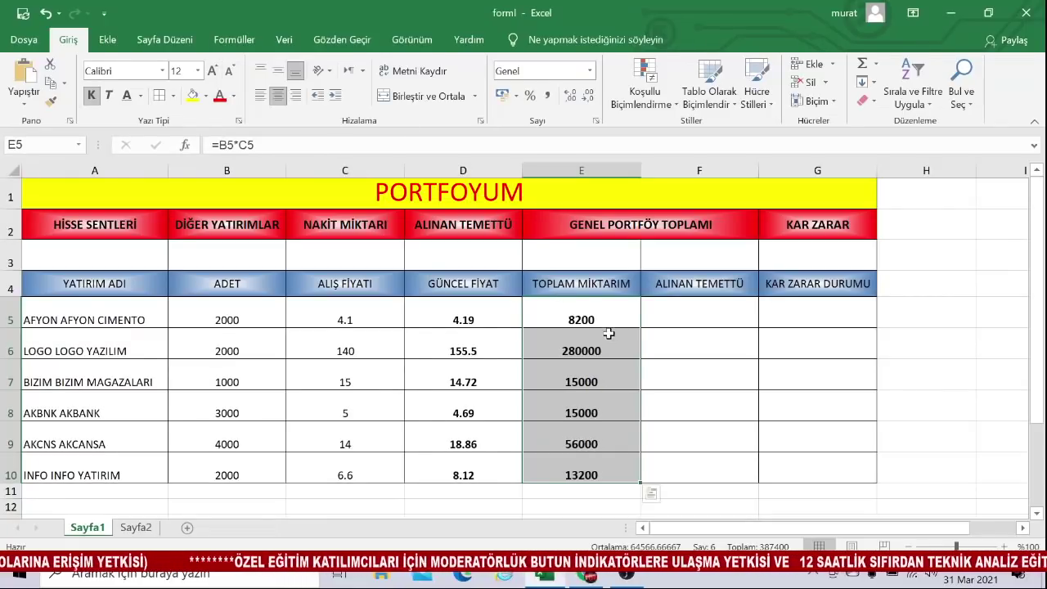
Format the TOPLAM MİKTARIM values in E5:E10 as currency (Para Birimi).
drag(605, 315, 601, 473)
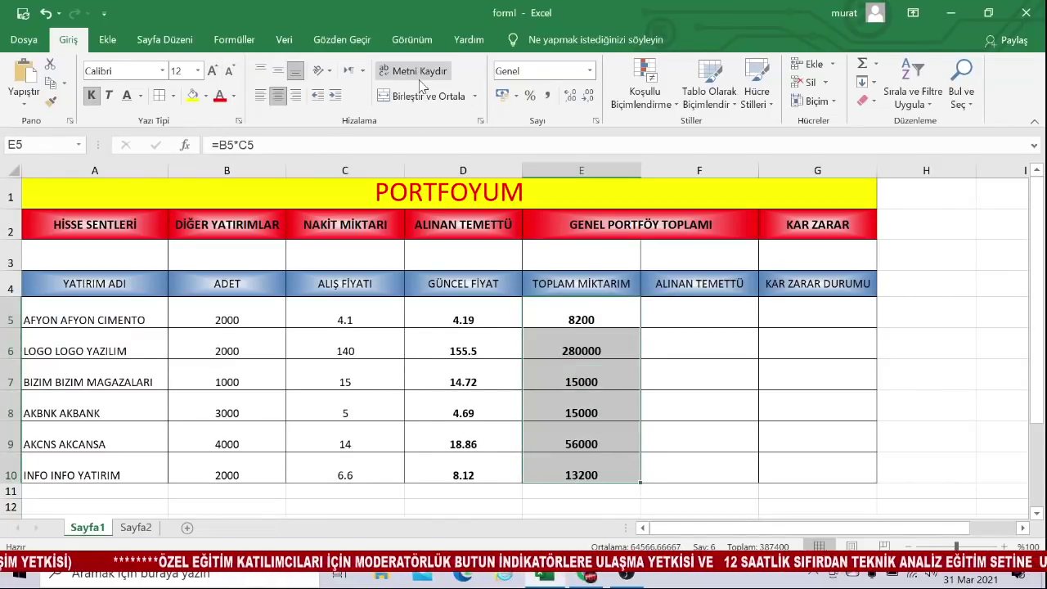
click(589, 70)
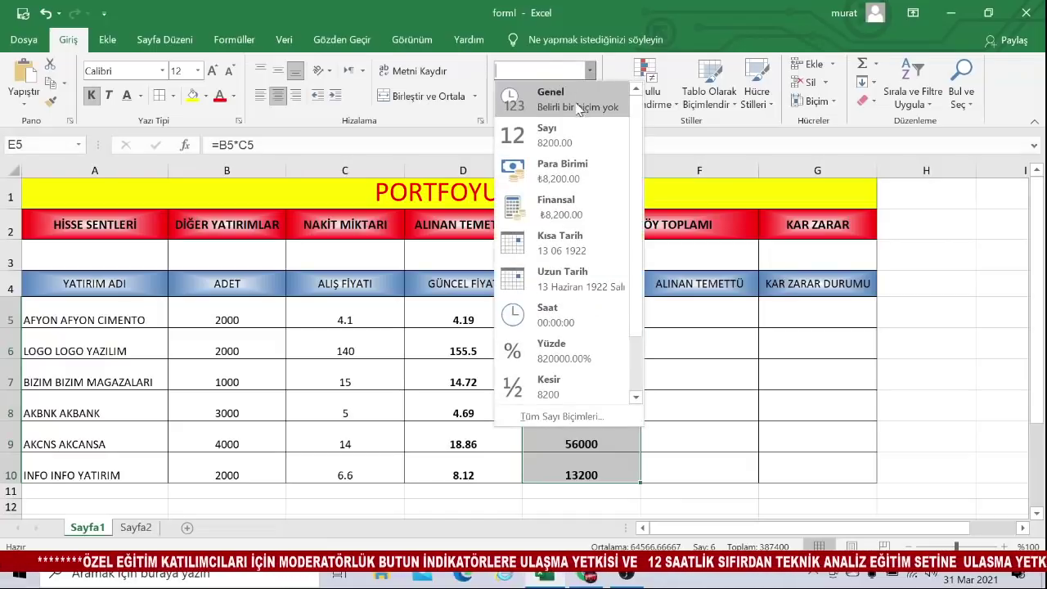
click(572, 161)
click(690, 397)
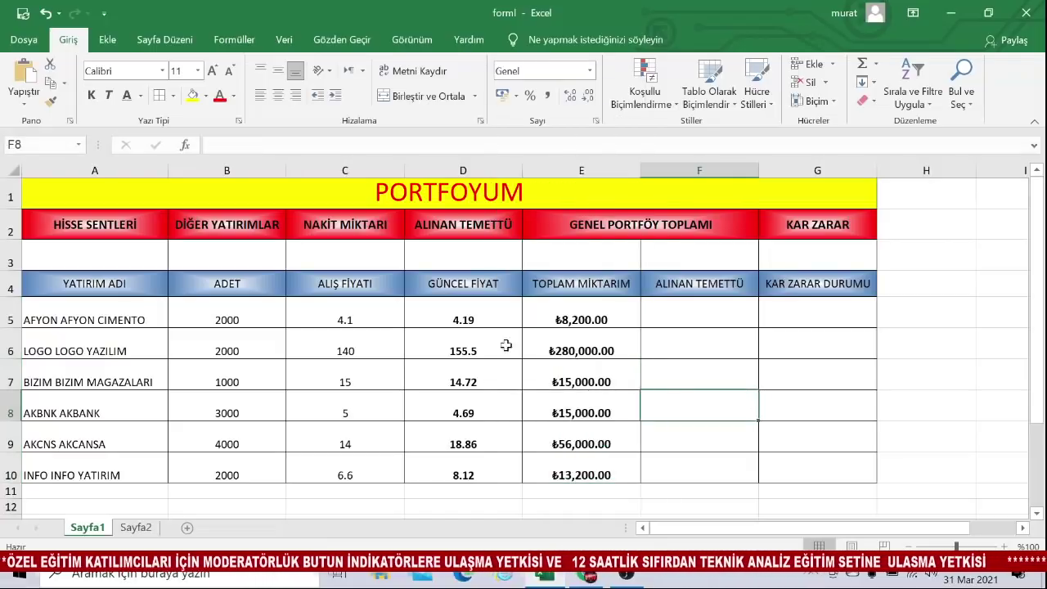
Format the ALIŞ FİYATI values in C5:C10 as currency (Para Birimi).
drag(350, 312, 352, 475)
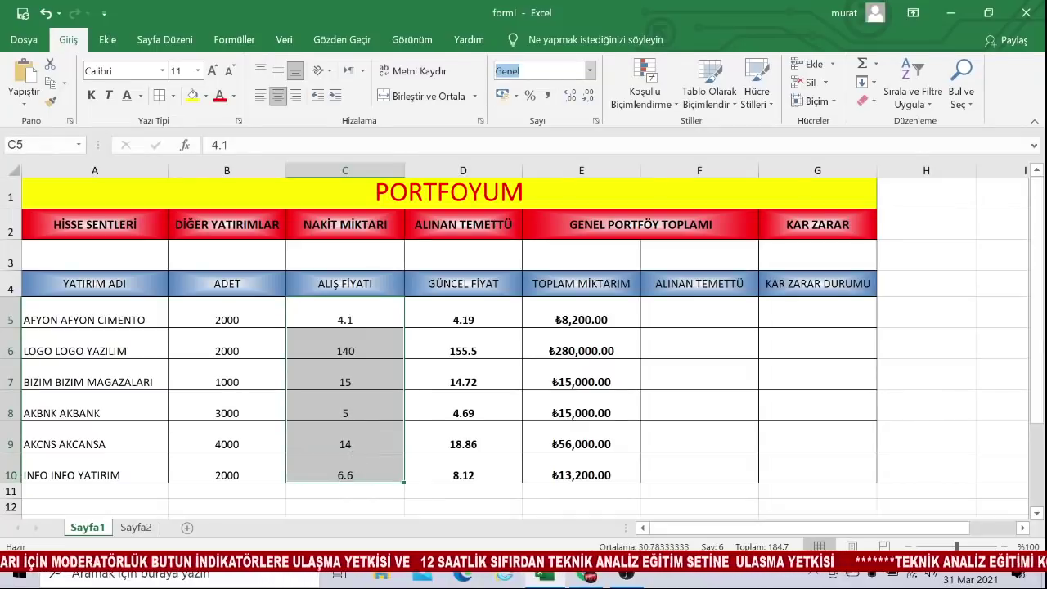
click(589, 70)
click(553, 167)
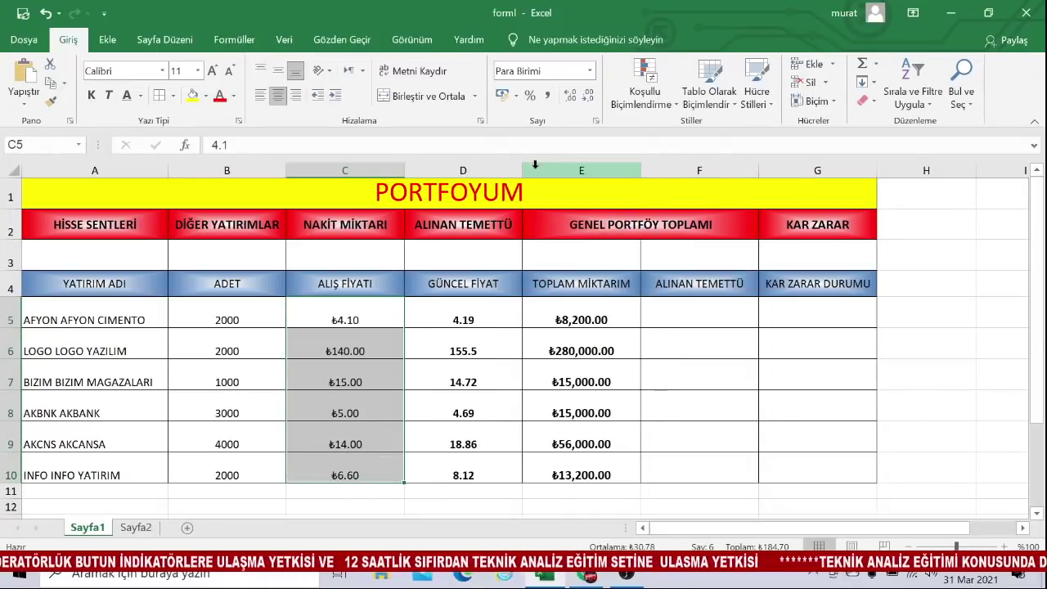
Format the GÜNCEL FİYAT values in D5:D10 as currency (Para Birimi).
drag(464, 319, 466, 471)
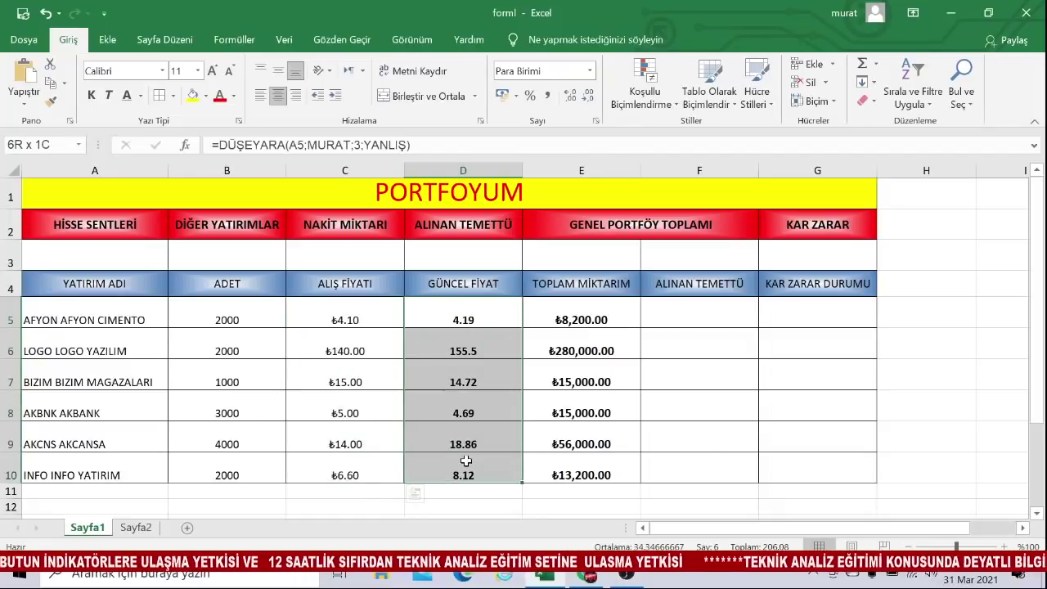
click(590, 71)
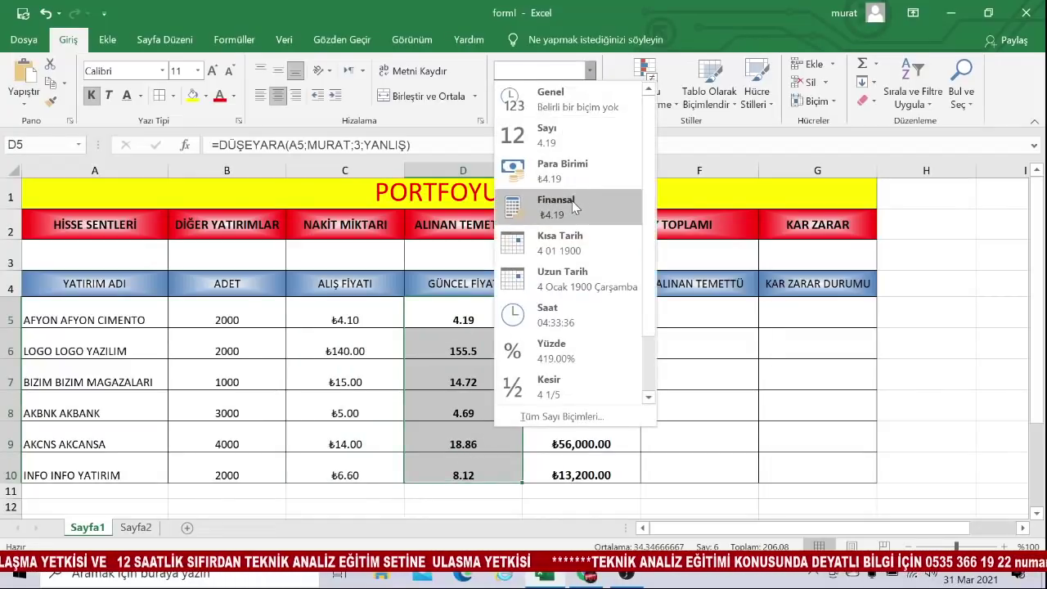
click(574, 170)
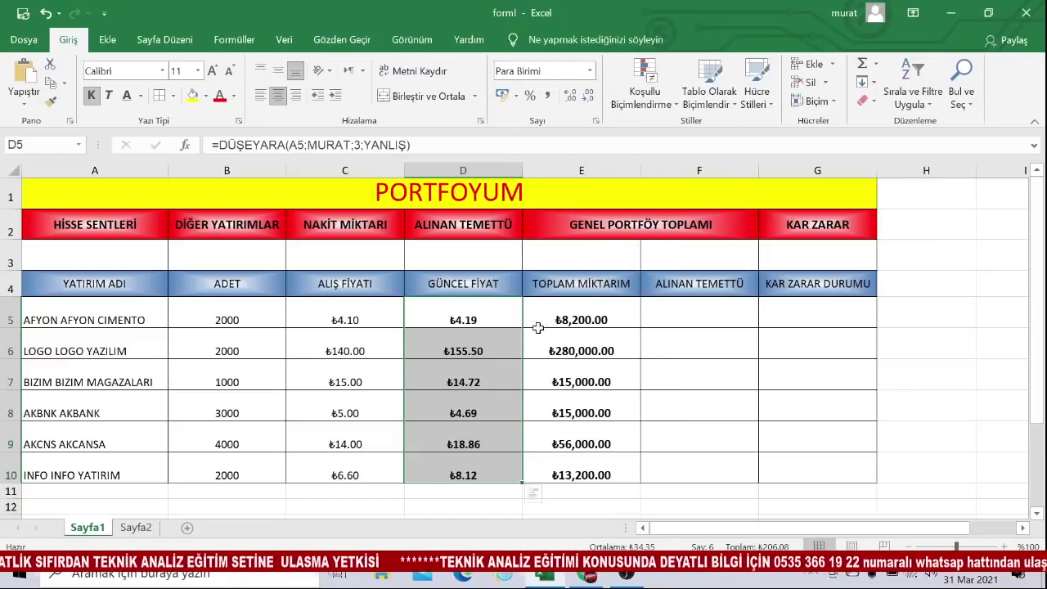
click(659, 350)
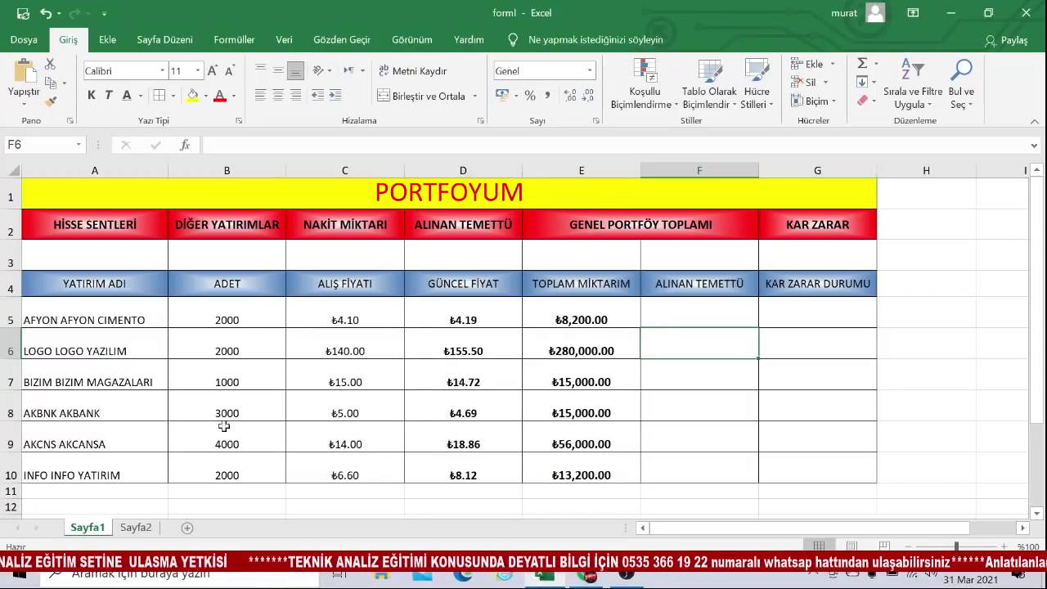
Enter the ALINAN TEMETTÜ values 0, 1000, 0, 1500, 800 and 300 in F5:F10 and center them.
click(696, 316)
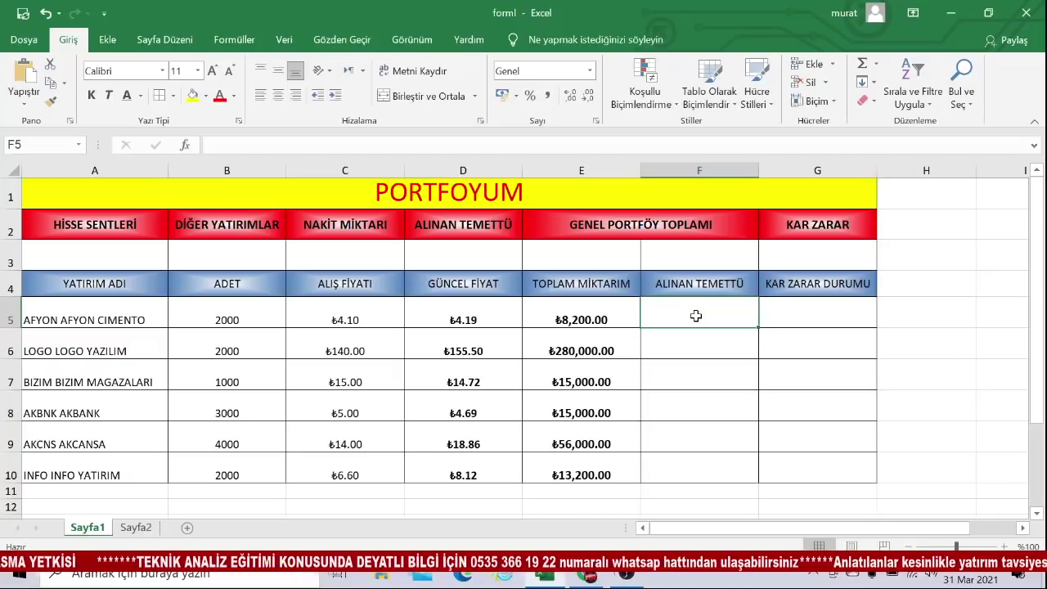
text(0)
key(Return)
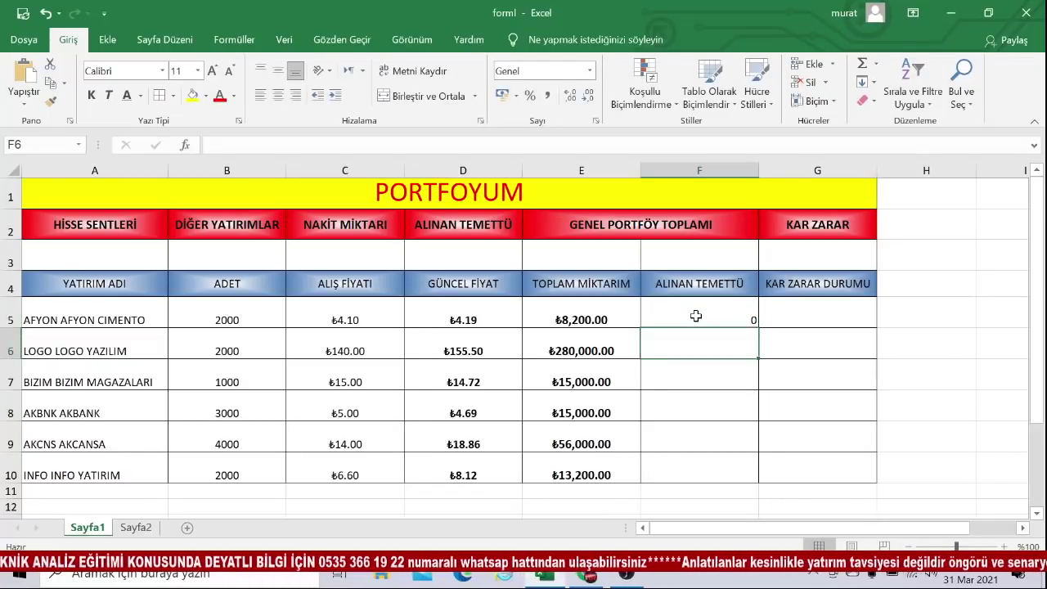
text(100)
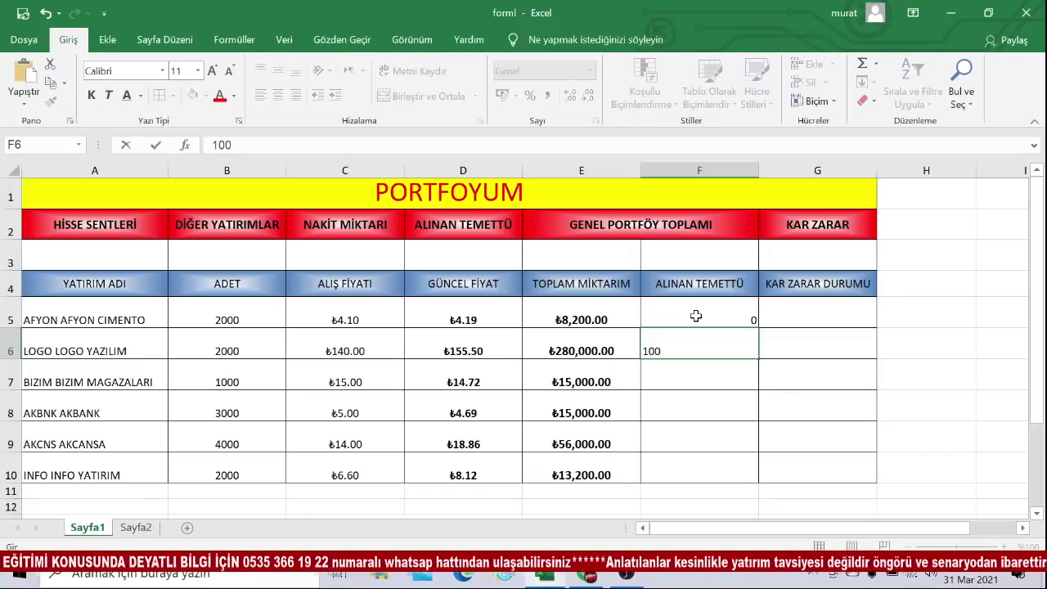
text(0)
key(Return)
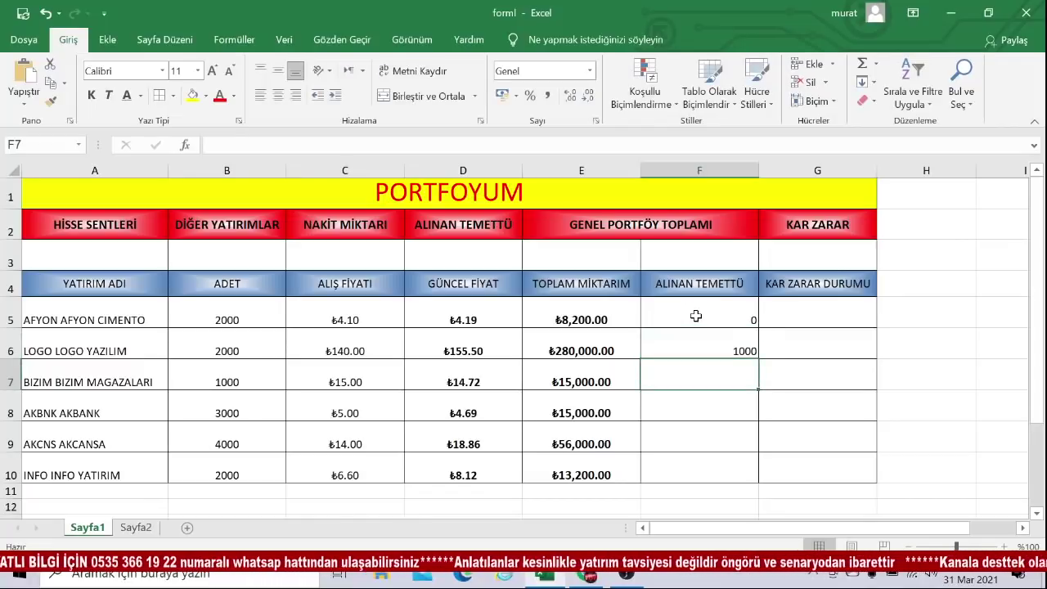
text(0)
key(Return)
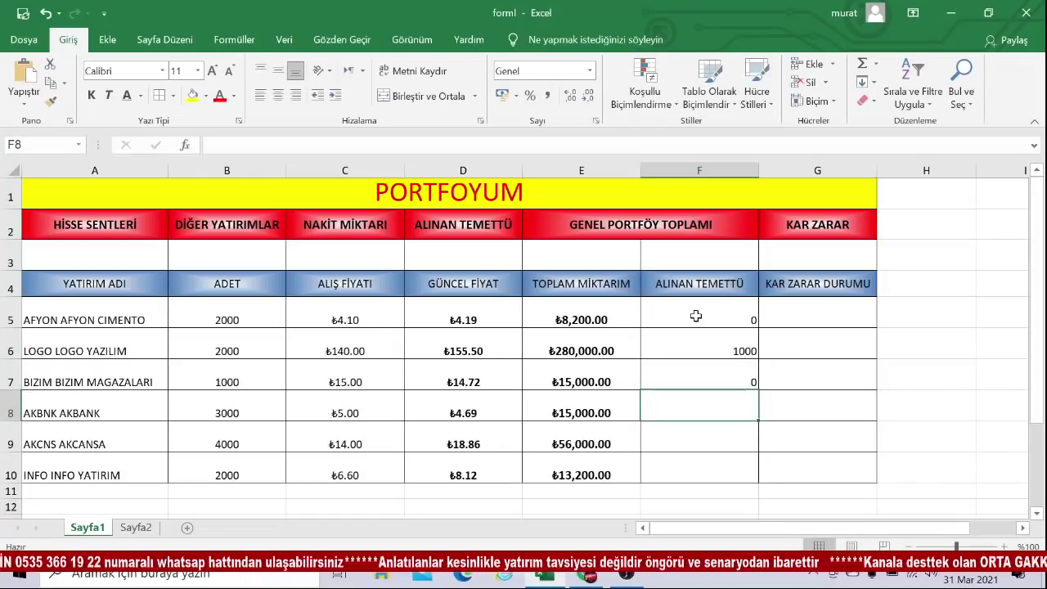
text(1)
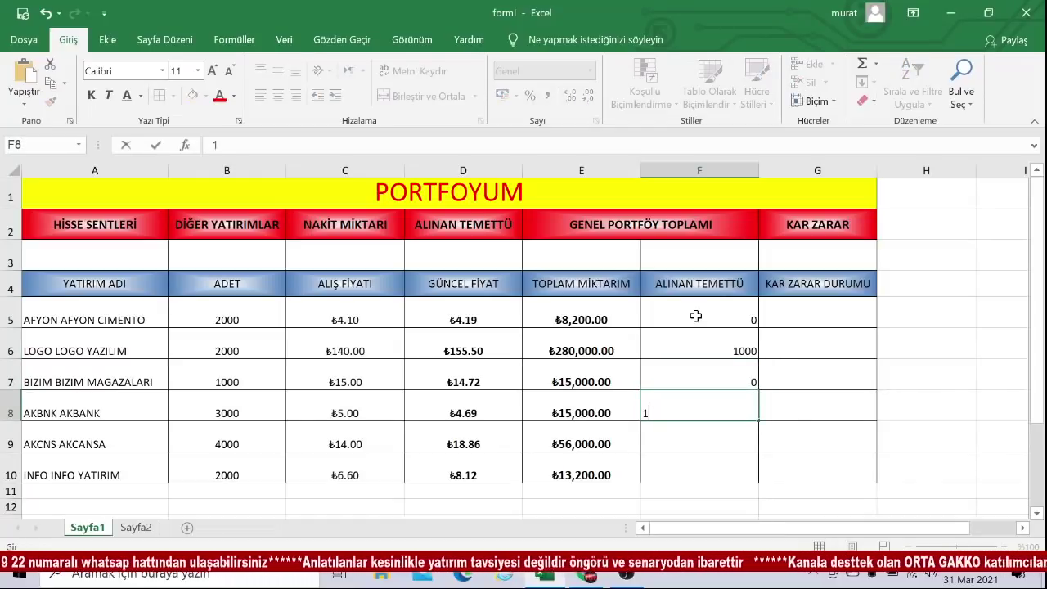
text(500)
key(Return)
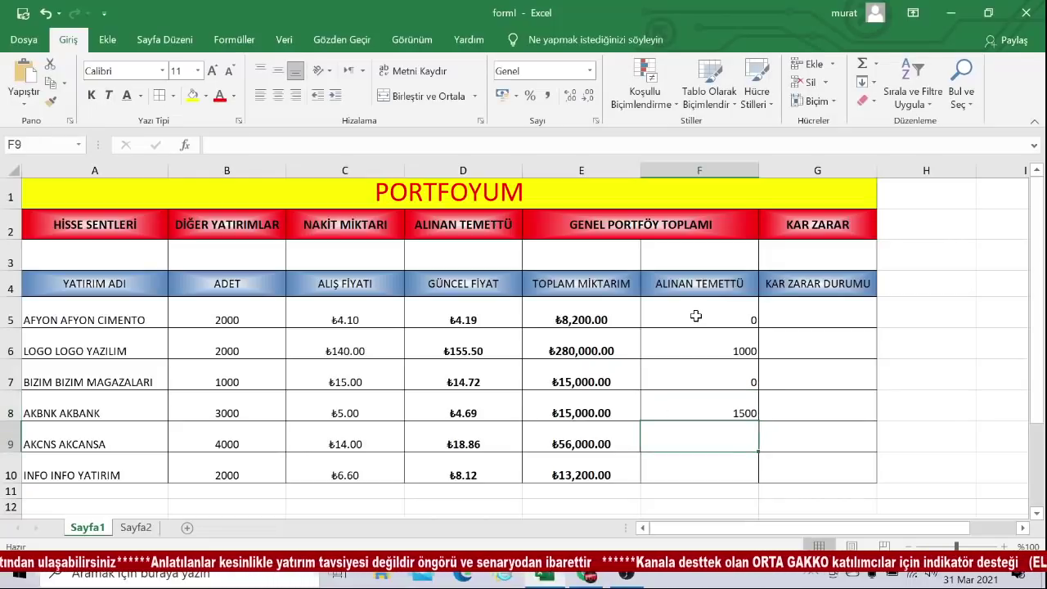
text(800)
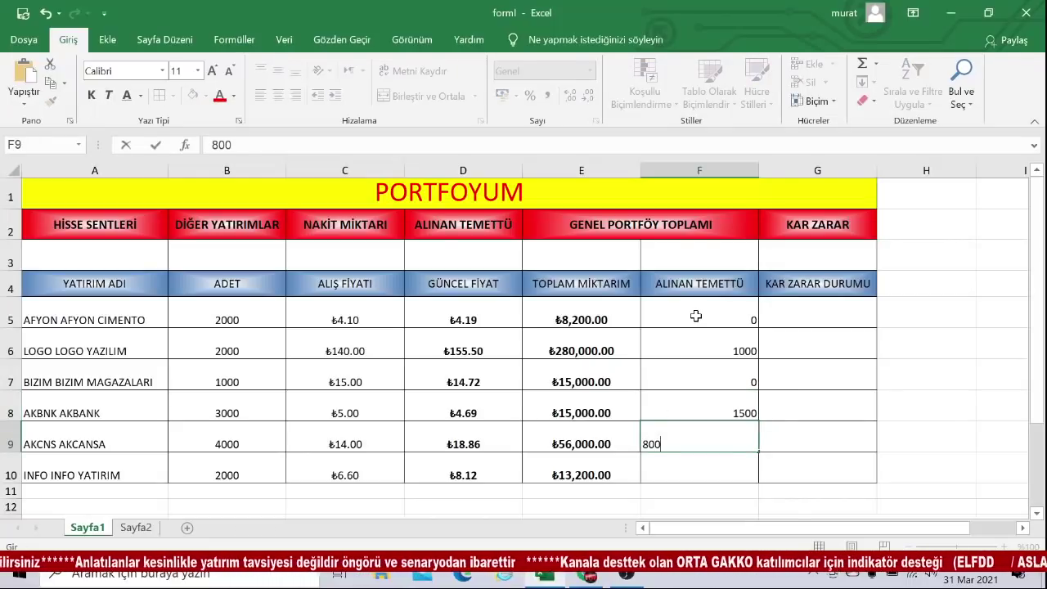
key(Return)
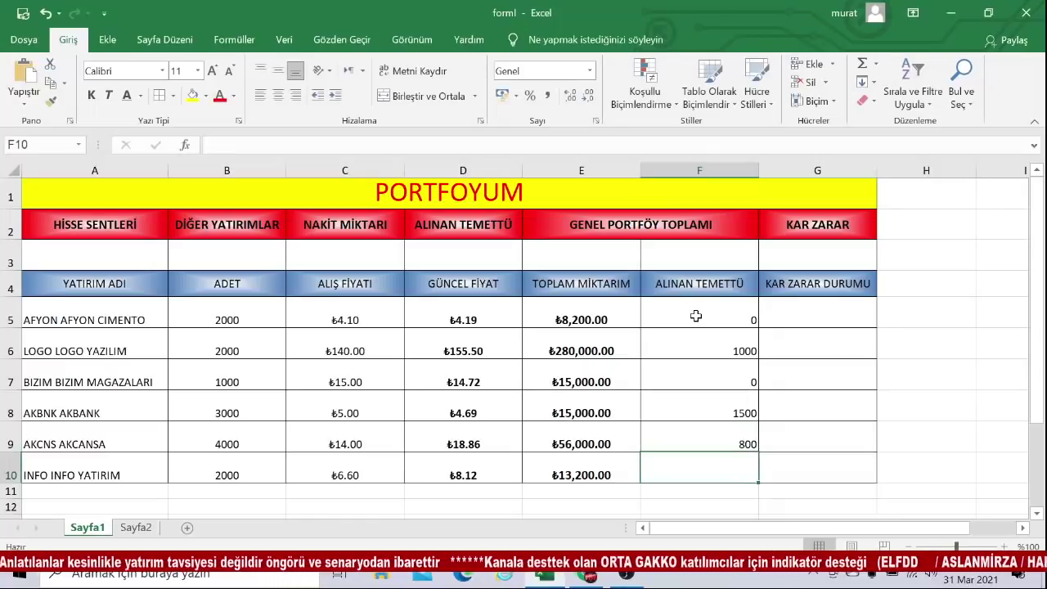
text(300)
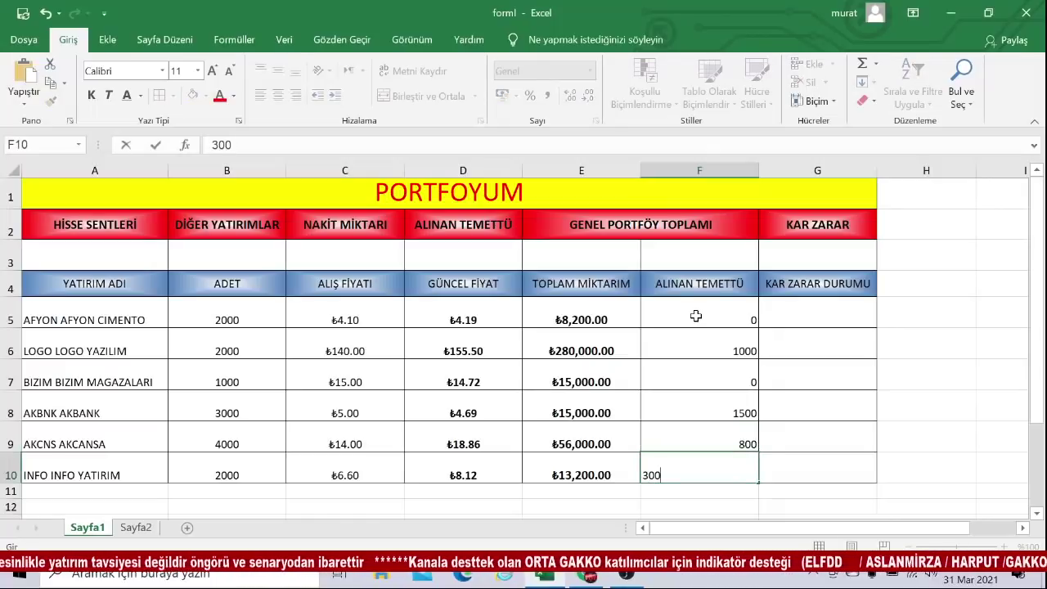
key(Return)
drag(695, 316, 696, 467)
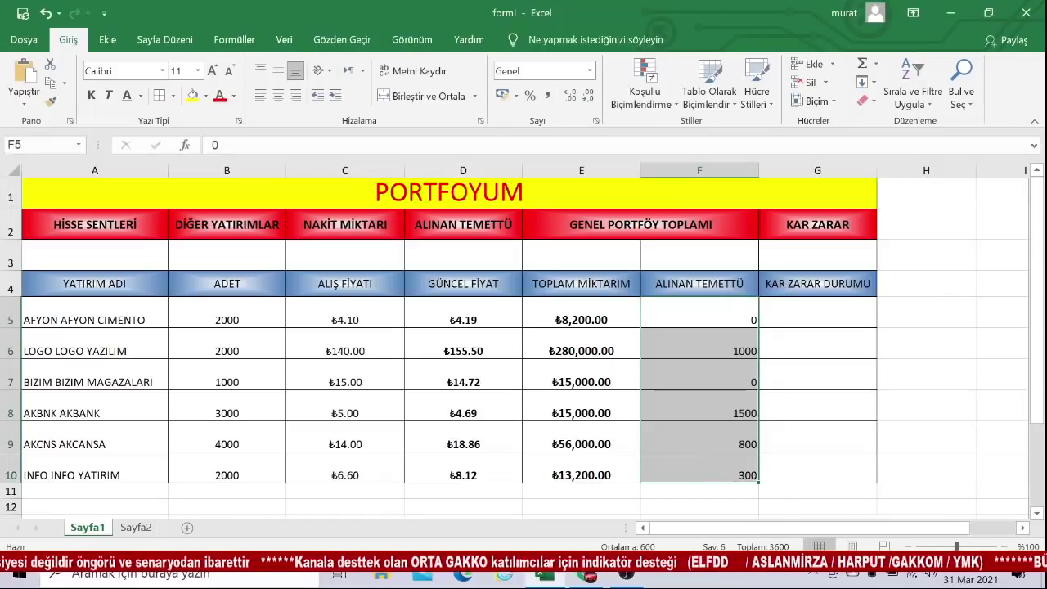
click(279, 94)
Enter the formula =(B5*D5)-E5 in G5 to calculate the first stock's KAR ZARAR DURUMU.
click(805, 323)
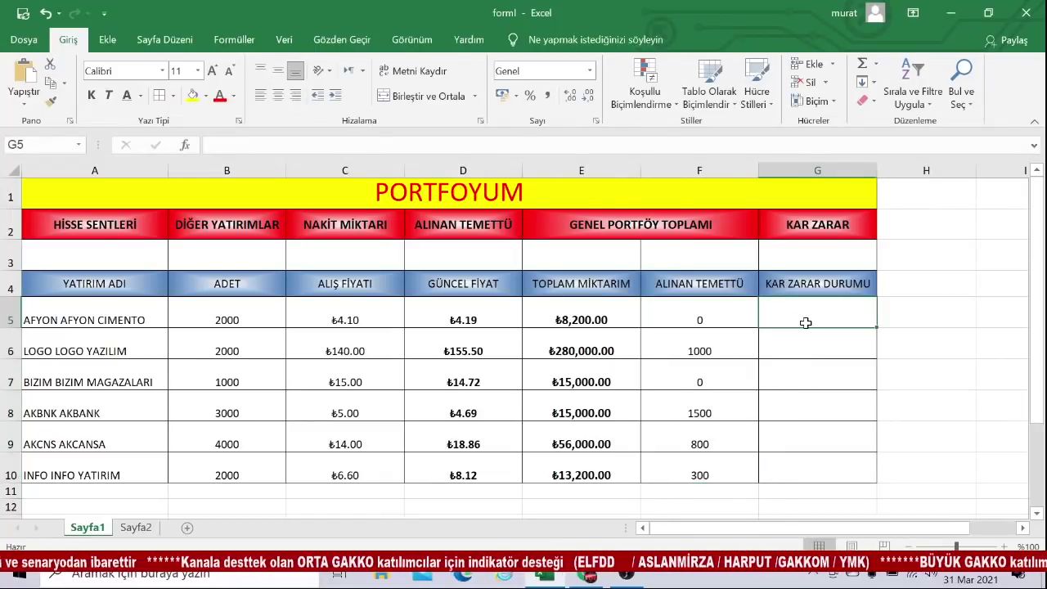
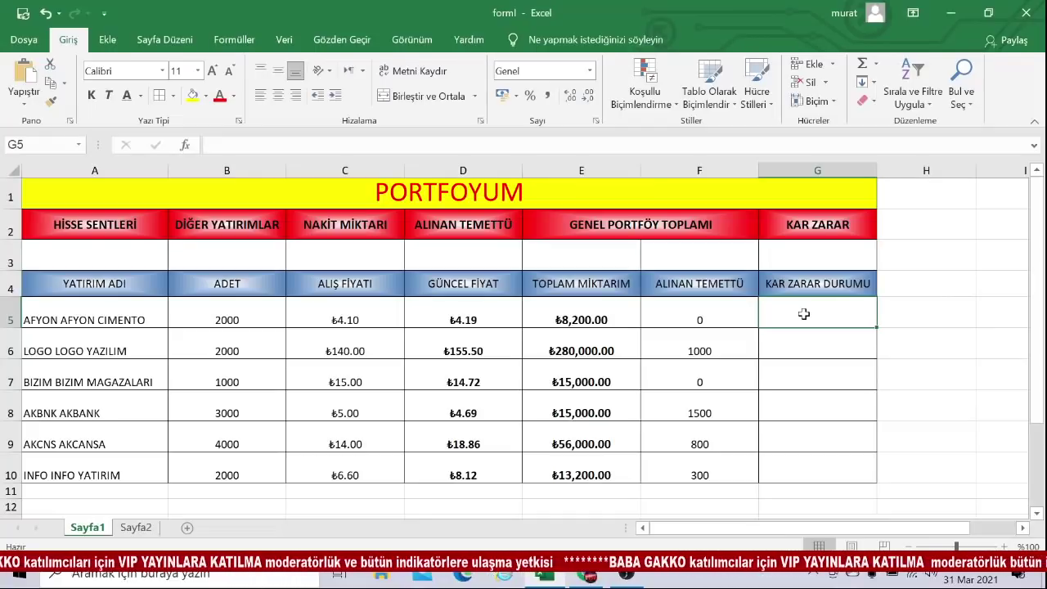
text(=)
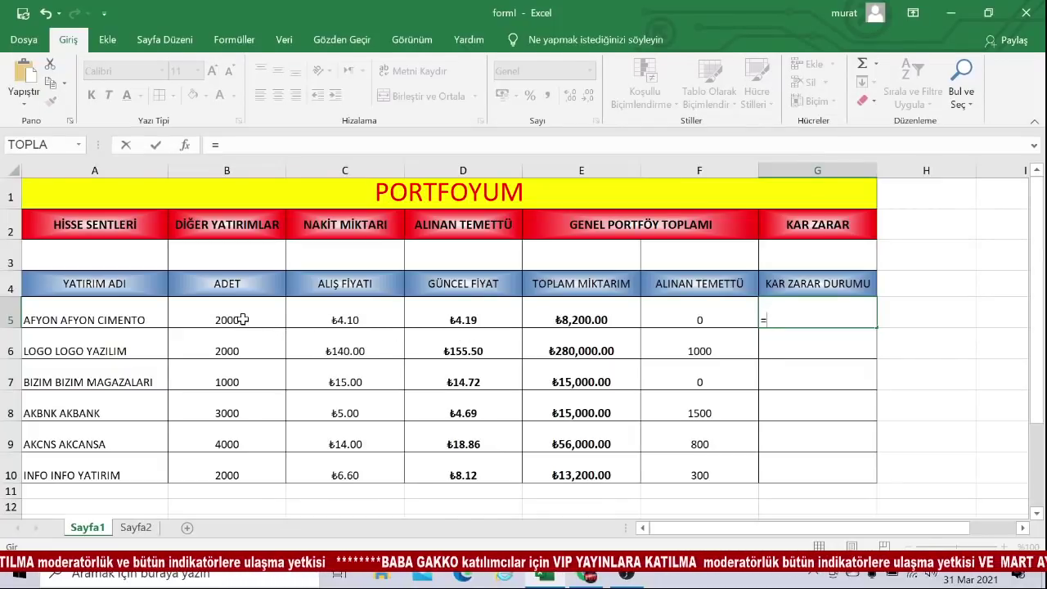
click(242, 318)
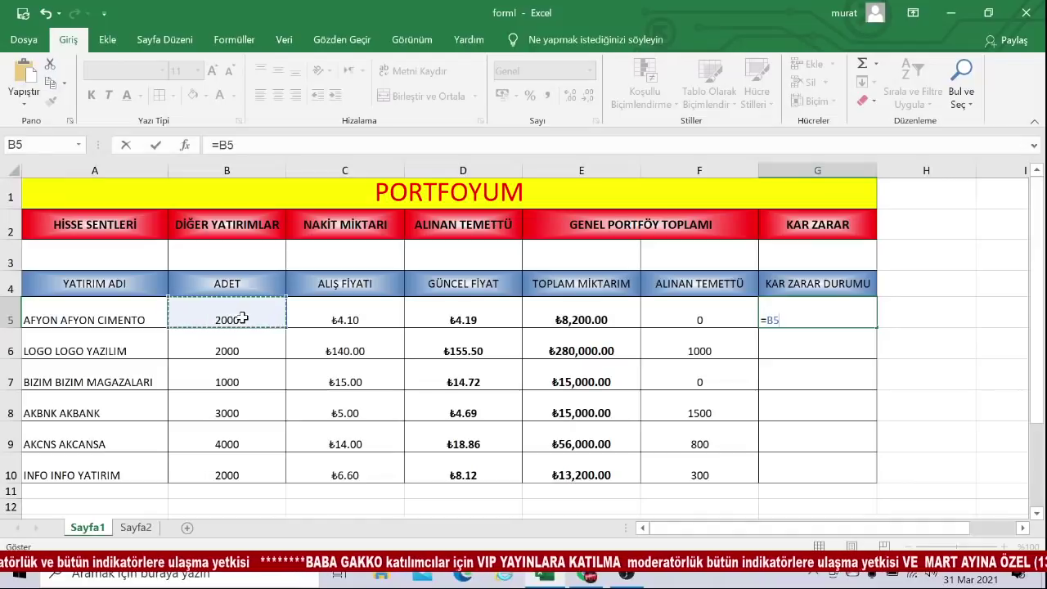
text(*)
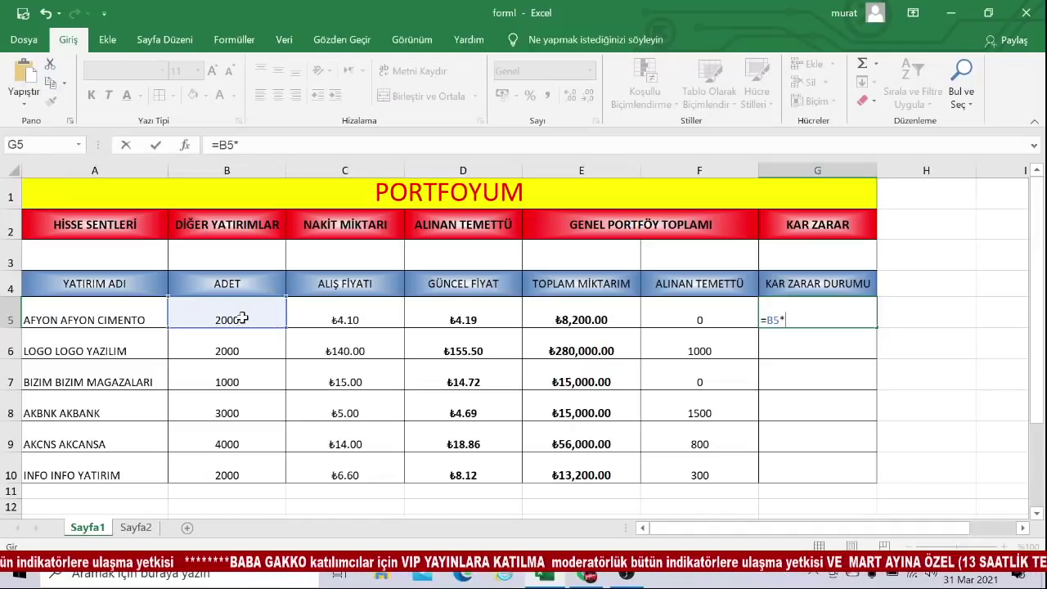
click(470, 319)
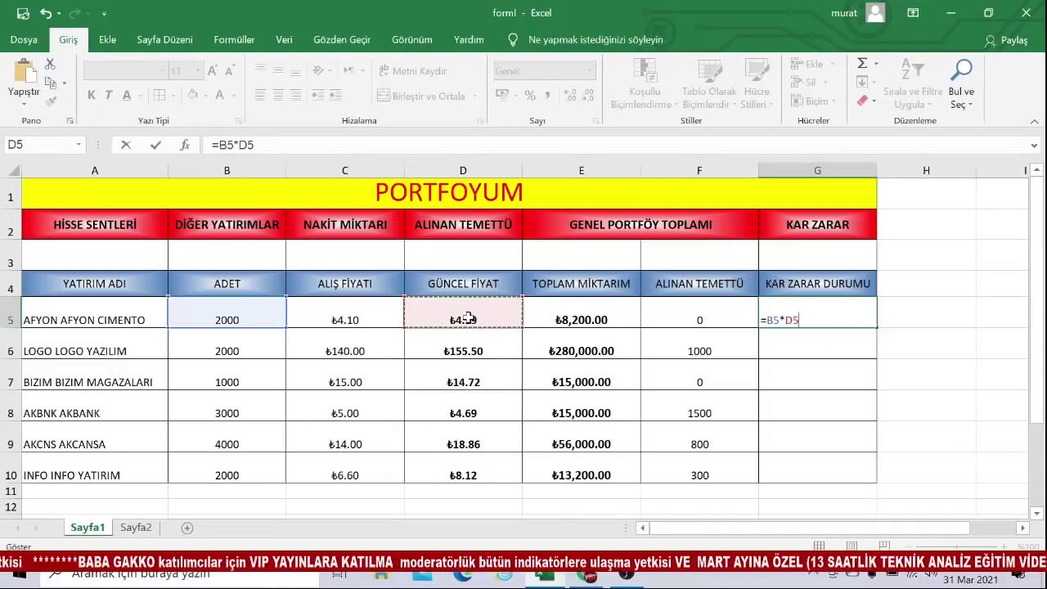
text())
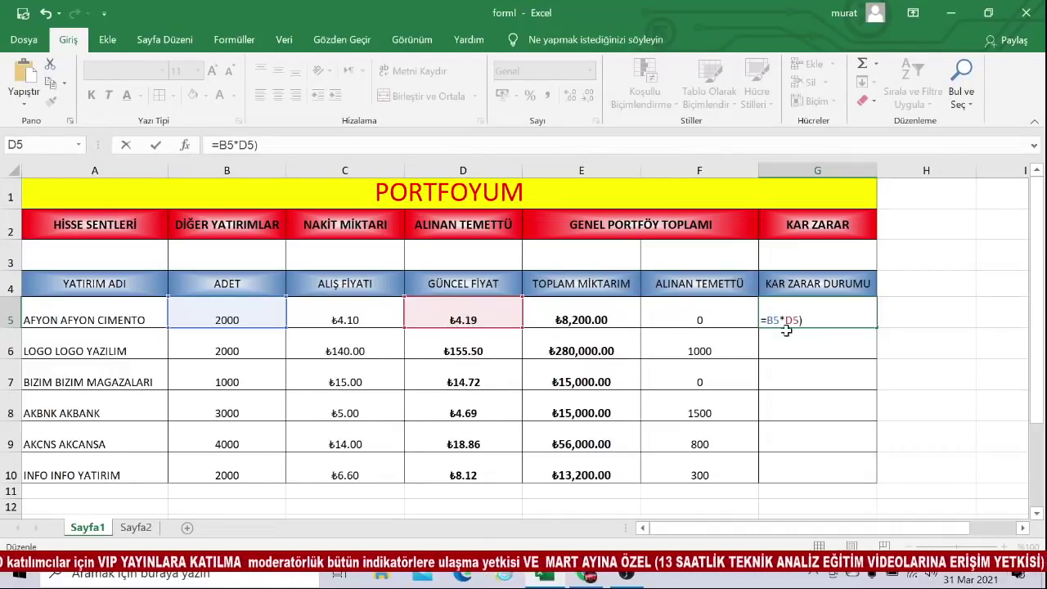
key(Home)
key(Right)
text(()
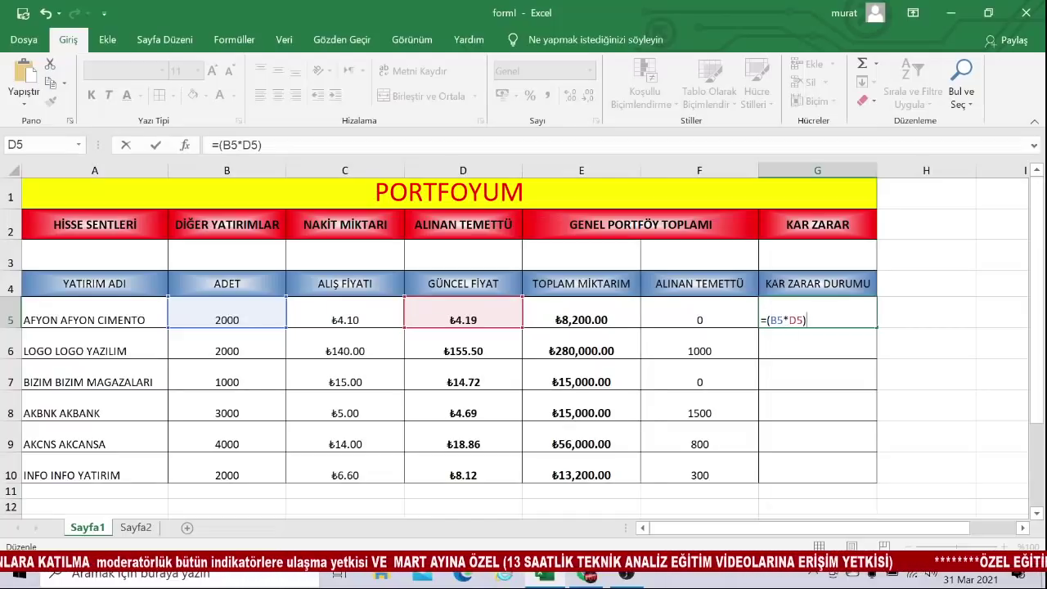
text(-)
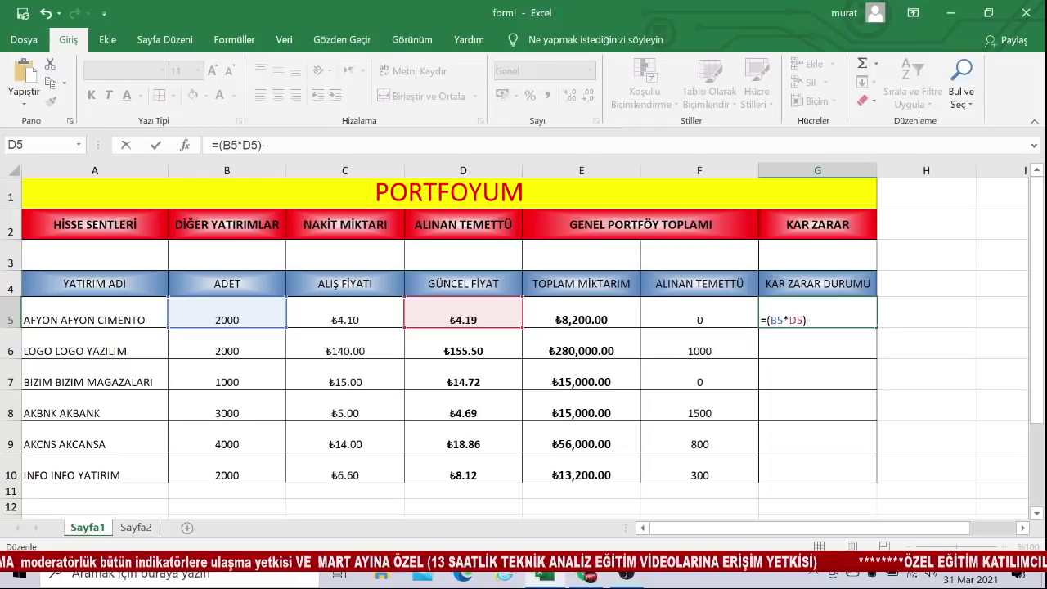
click(587, 315)
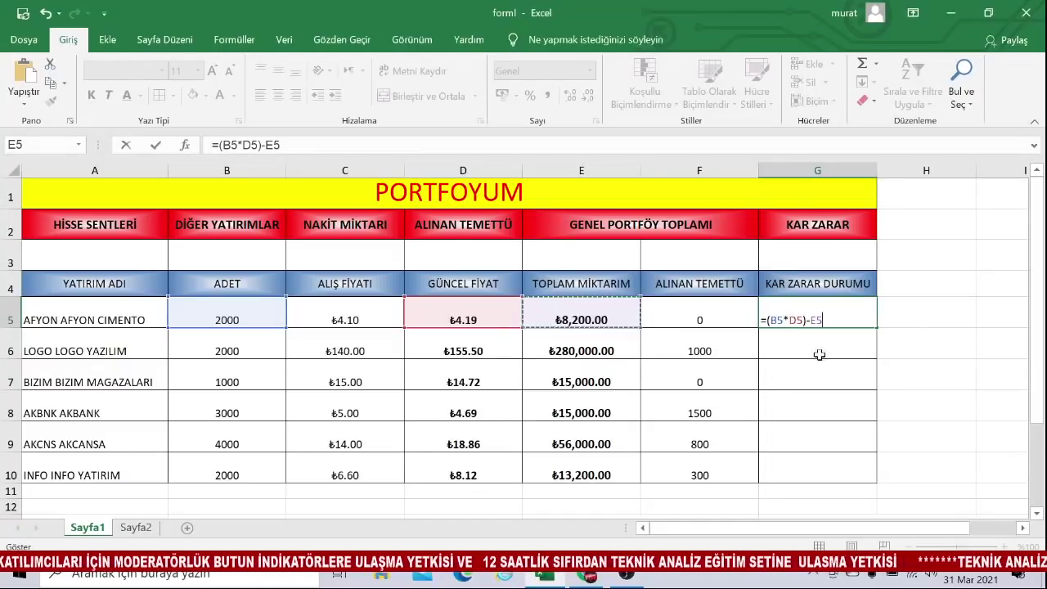
key(Return)
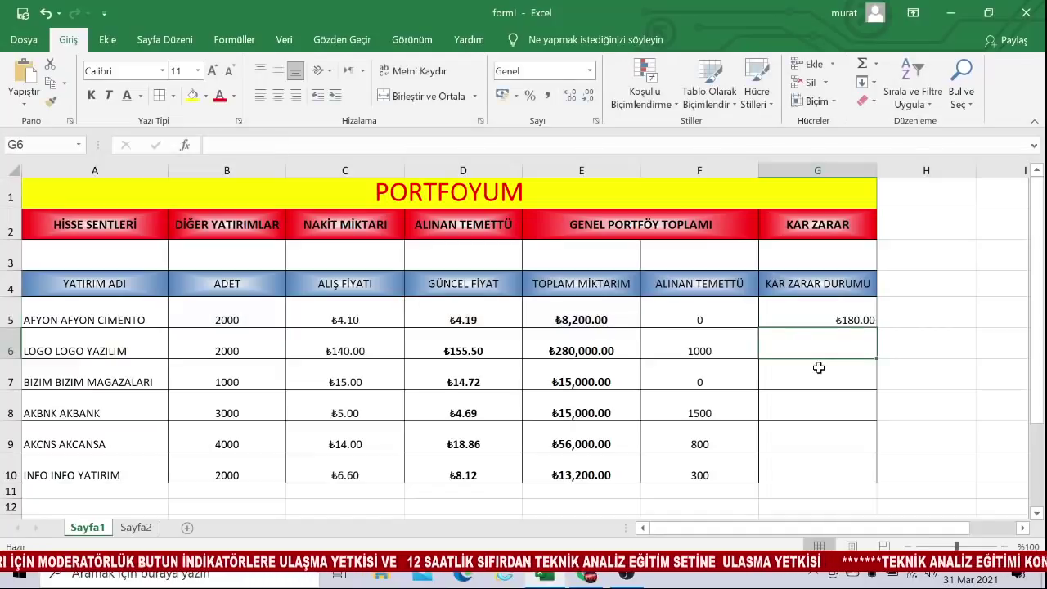
Fill the G5 formula down to G10 and center the KAR ZARAR DURUMU values in G5:G10.
click(834, 309)
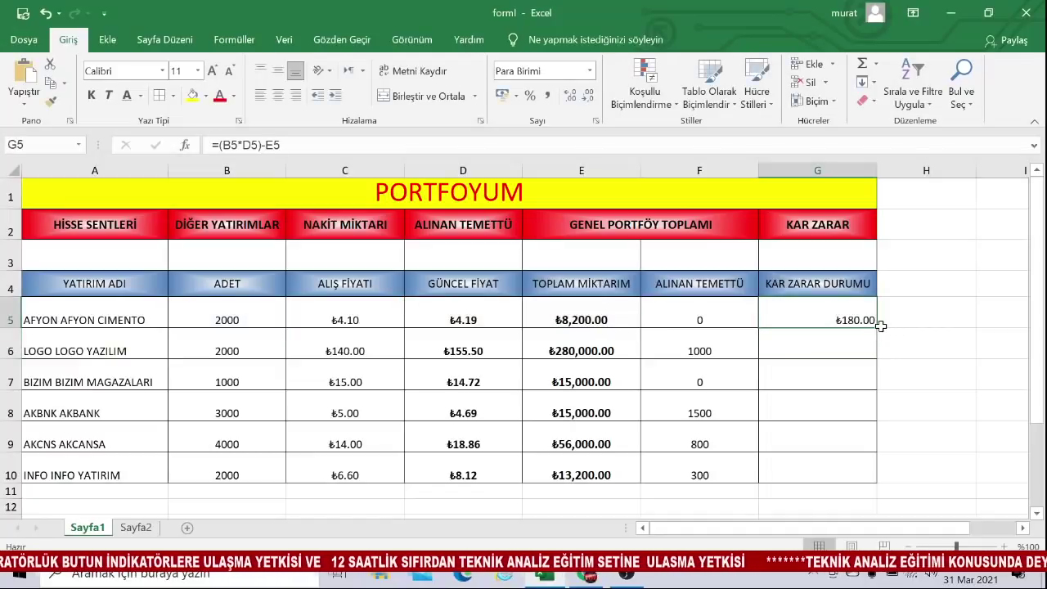
drag(874, 328, 872, 484)
click(931, 413)
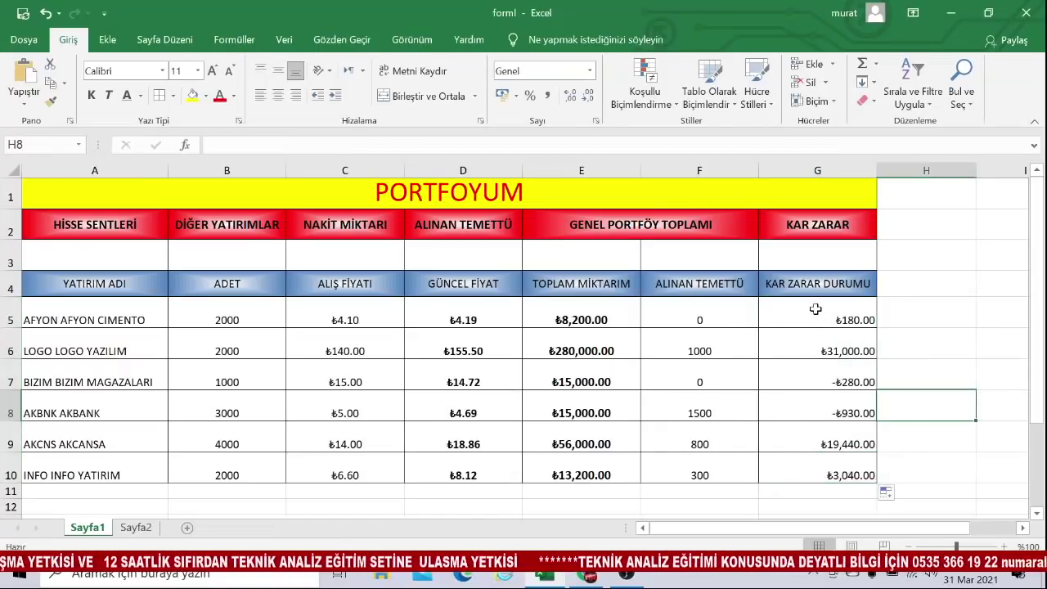
drag(813, 308, 817, 462)
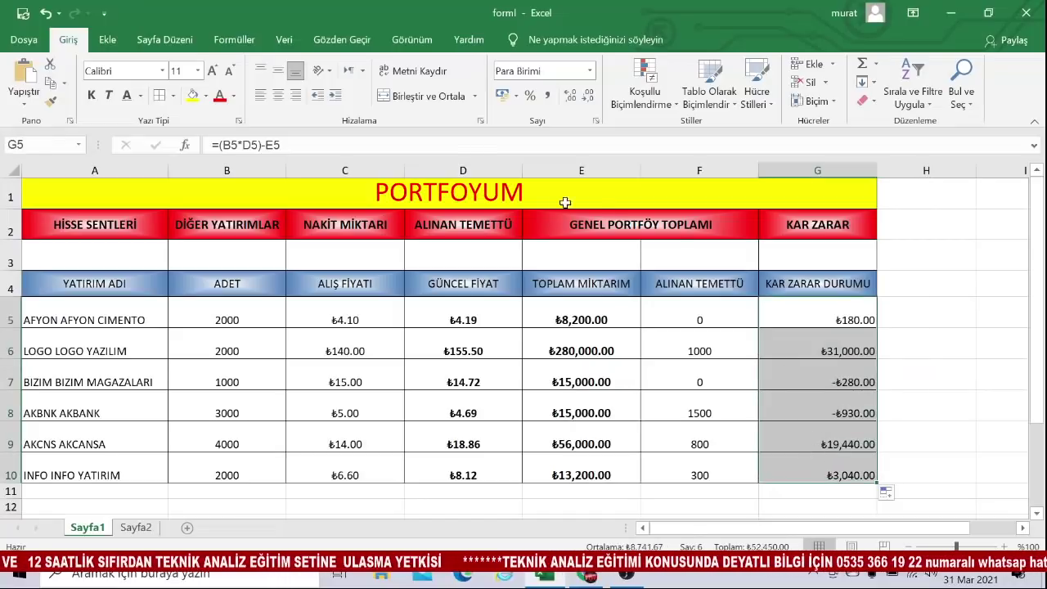
click(279, 95)
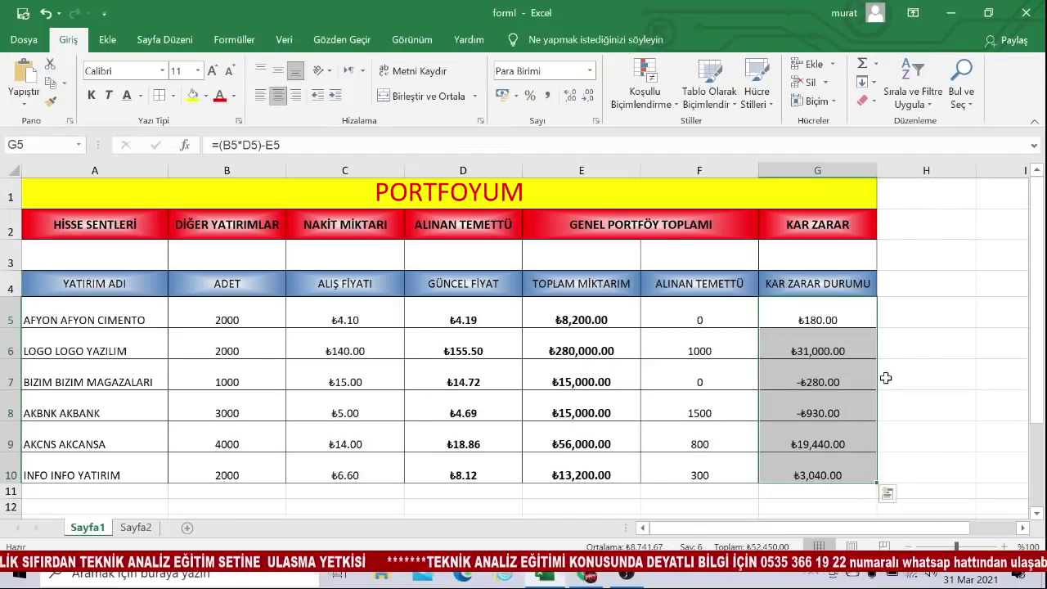
click(927, 346)
Check the copied KAR ZARAR DURUMU formulas in column G and the GÜNCEL FİYAT lookup formula in D5.
click(828, 378)
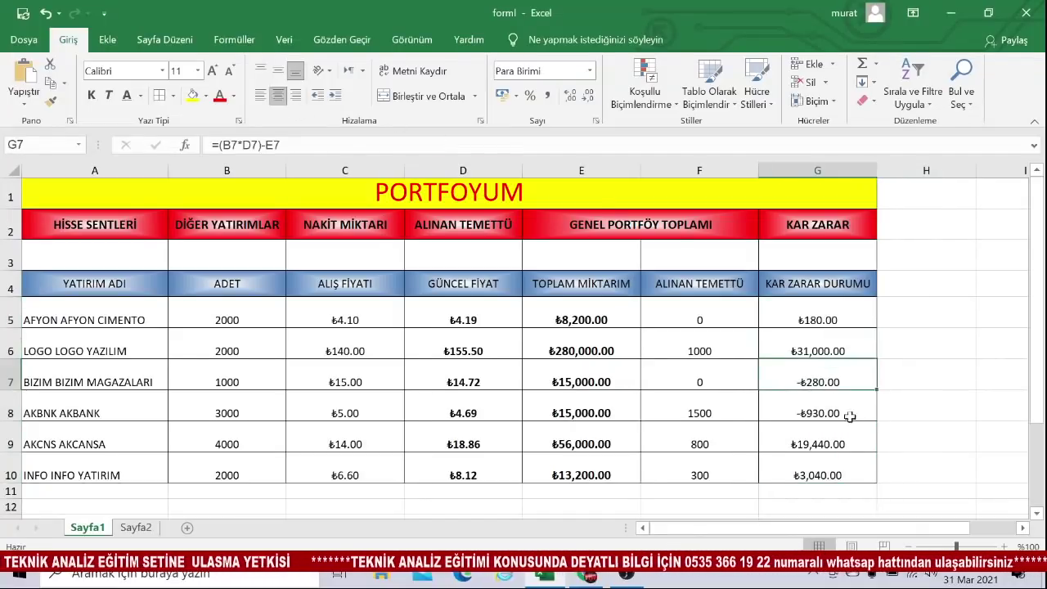
click(834, 414)
click(822, 446)
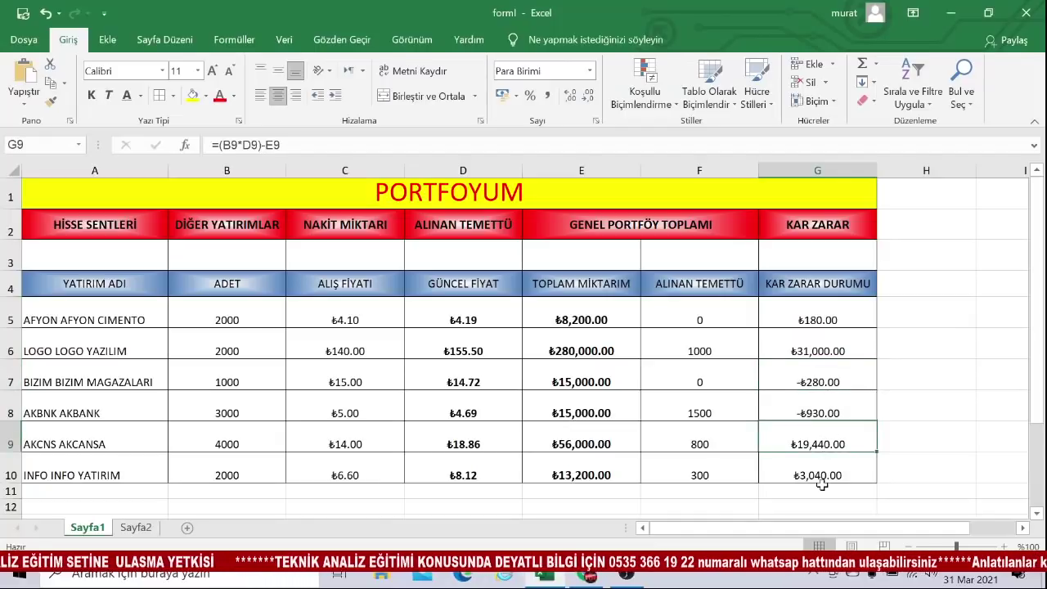
click(821, 477)
click(827, 322)
click(804, 415)
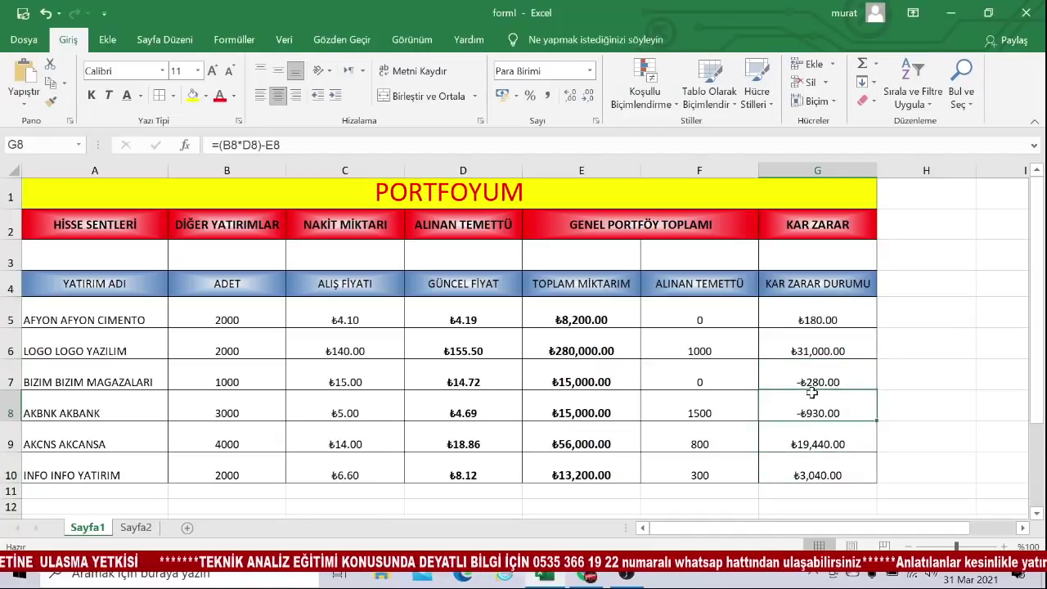
click(815, 376)
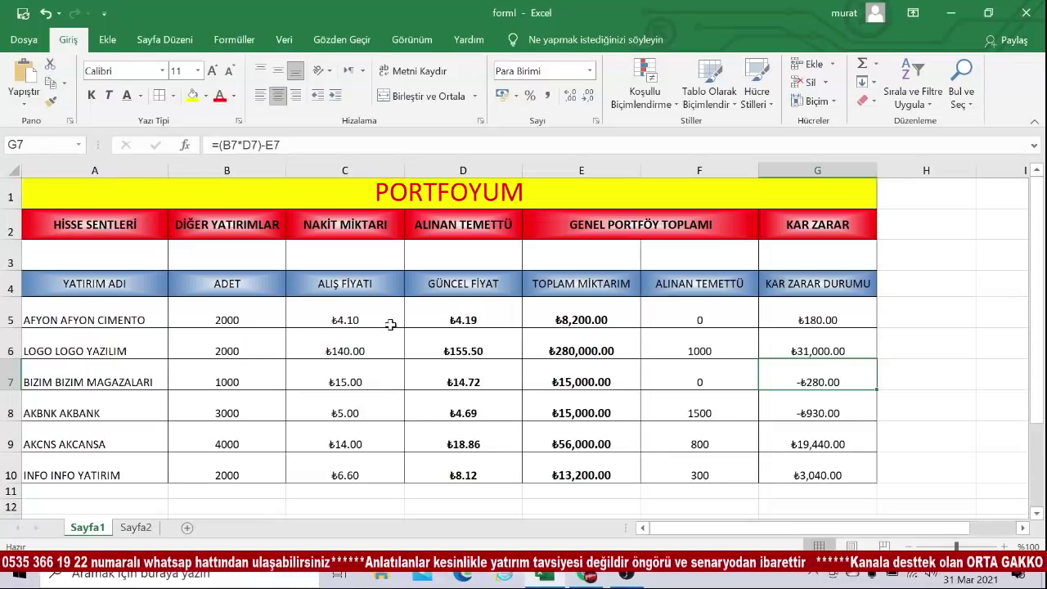
click(464, 319)
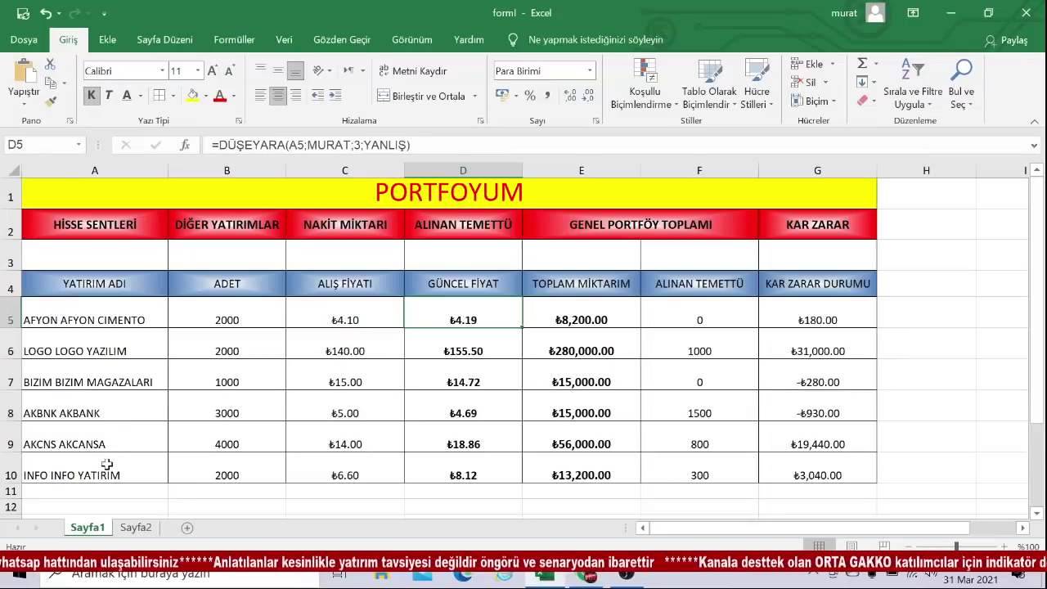
Check the stock dropdown list in A10 and the quantity and purchase price entries in B10 and C10.
click(106, 465)
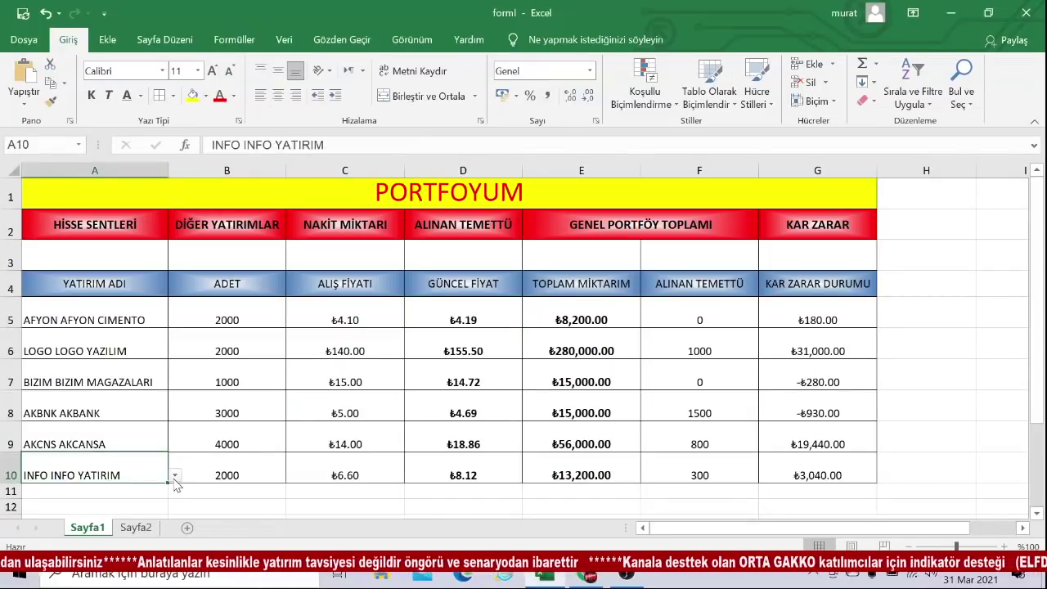
click(175, 476)
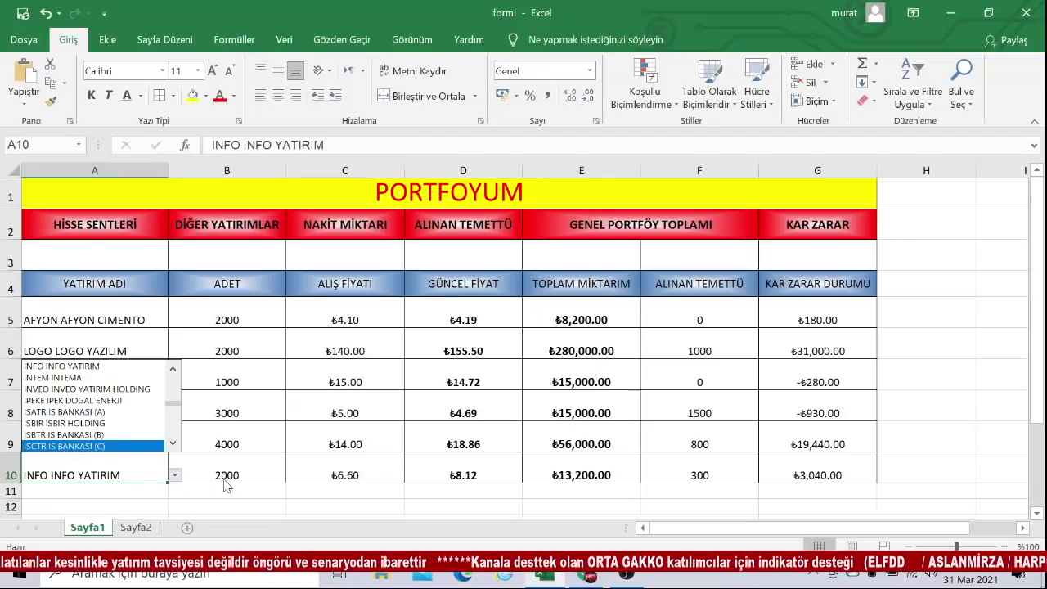
click(237, 474)
click(357, 468)
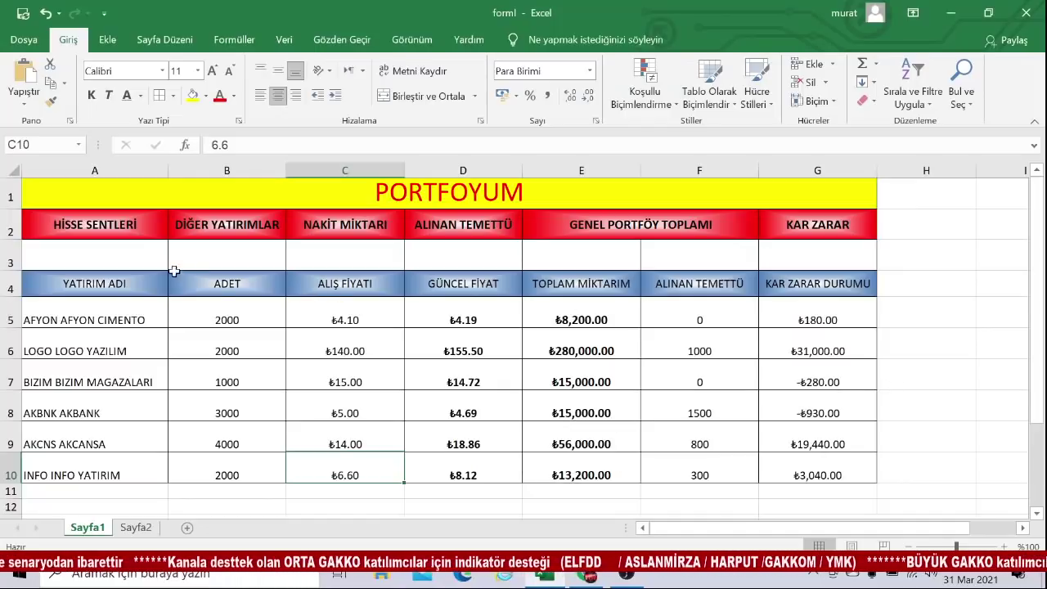
click(115, 251)
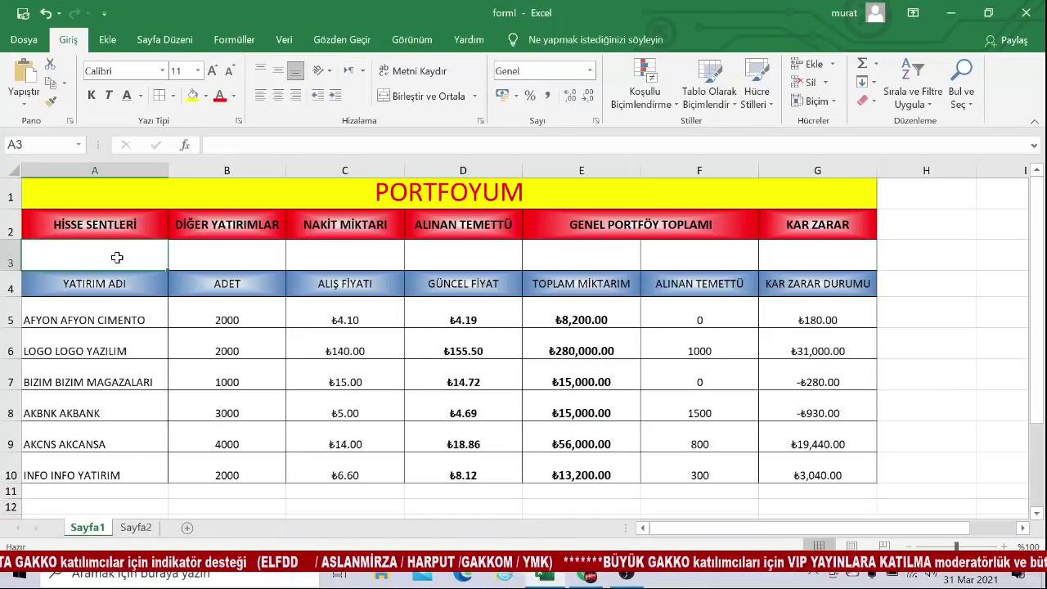
text(=)
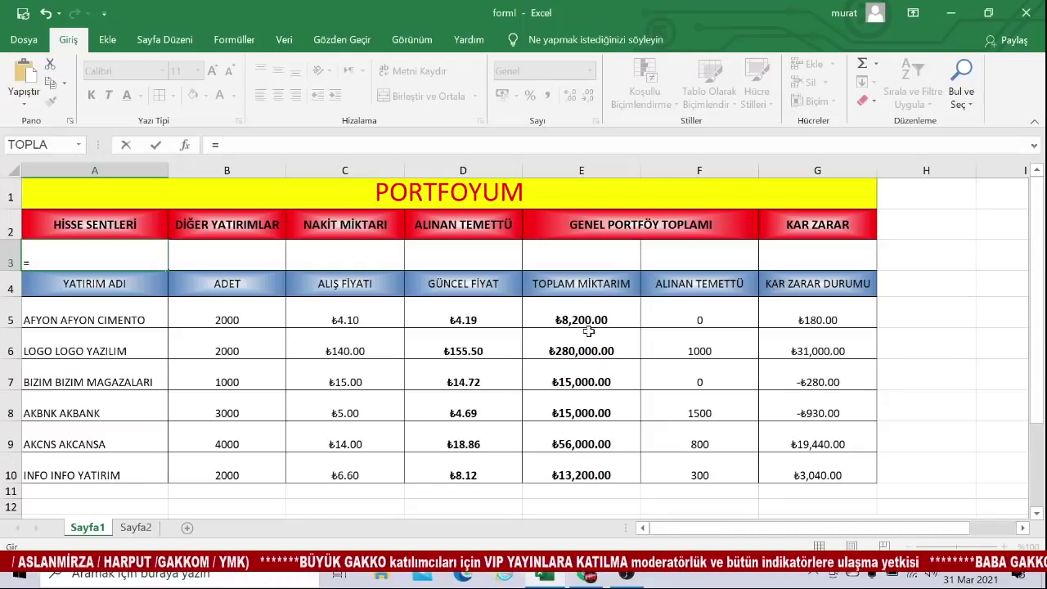
drag(589, 319, 587, 472)
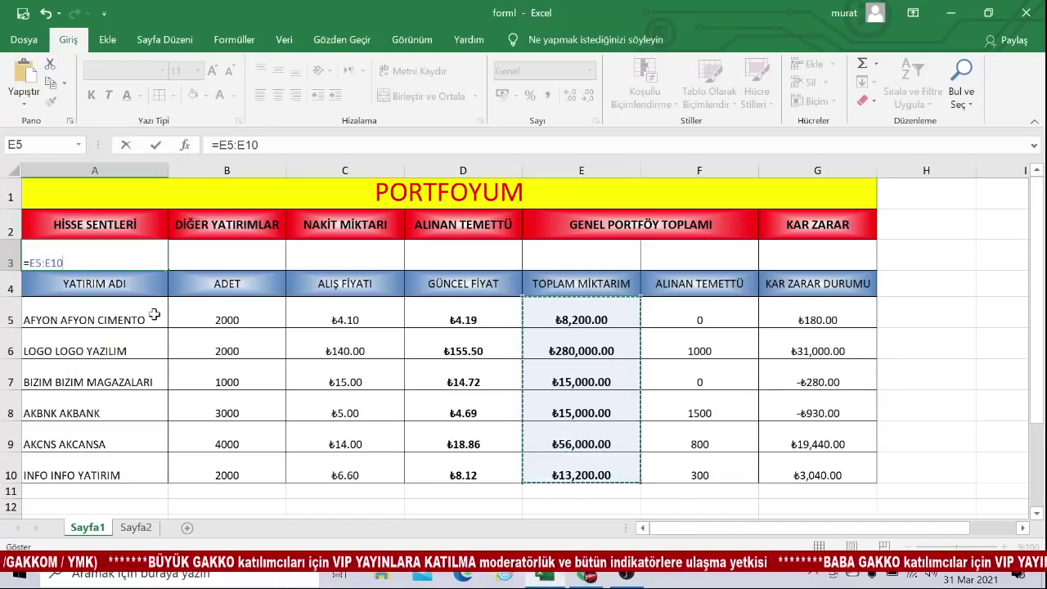
key(Escape)
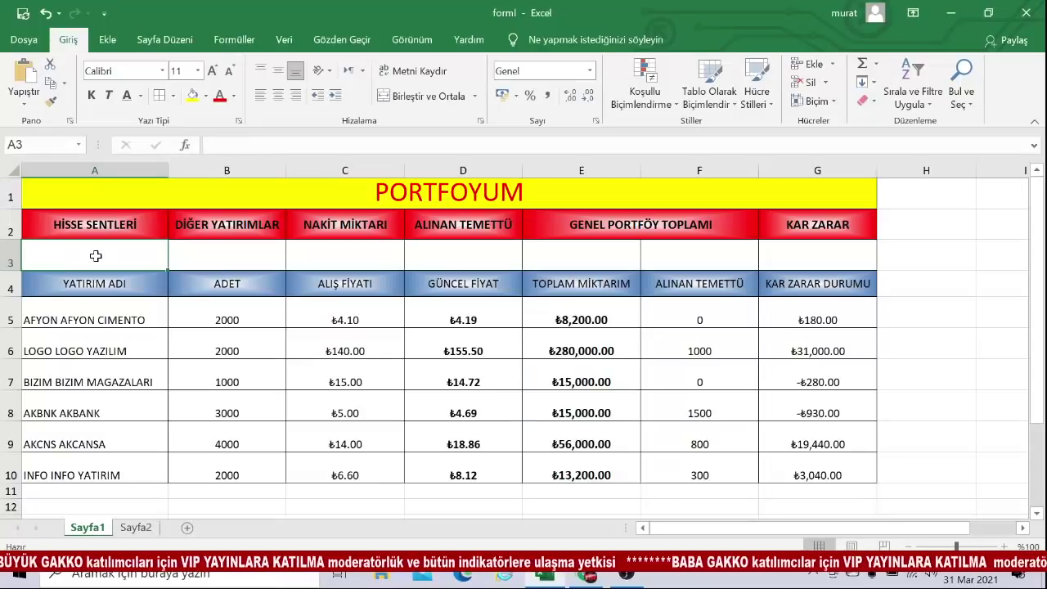
Enter the formula =TOPLA(E5:E10) in A3 to total the HİSSE SENTLERİ amount.
text(=TOPLA)
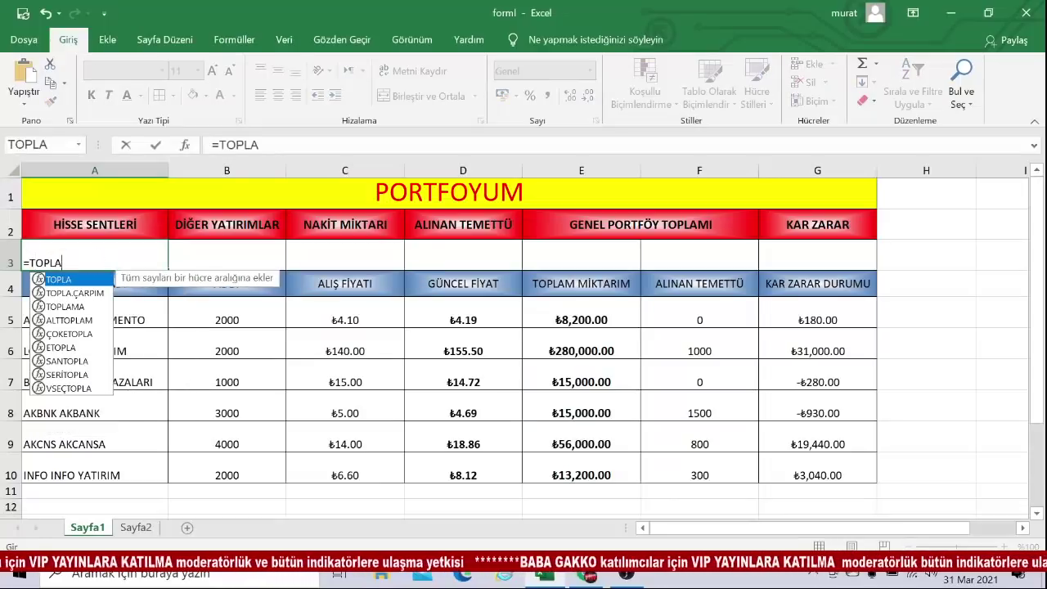
double_click(64, 282)
drag(596, 311, 596, 473)
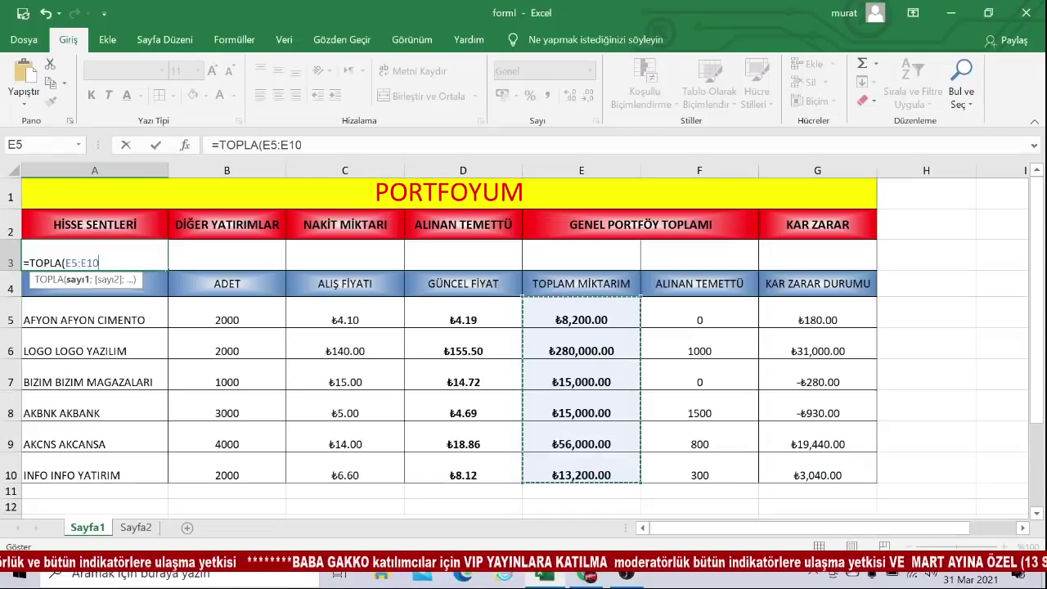
text())
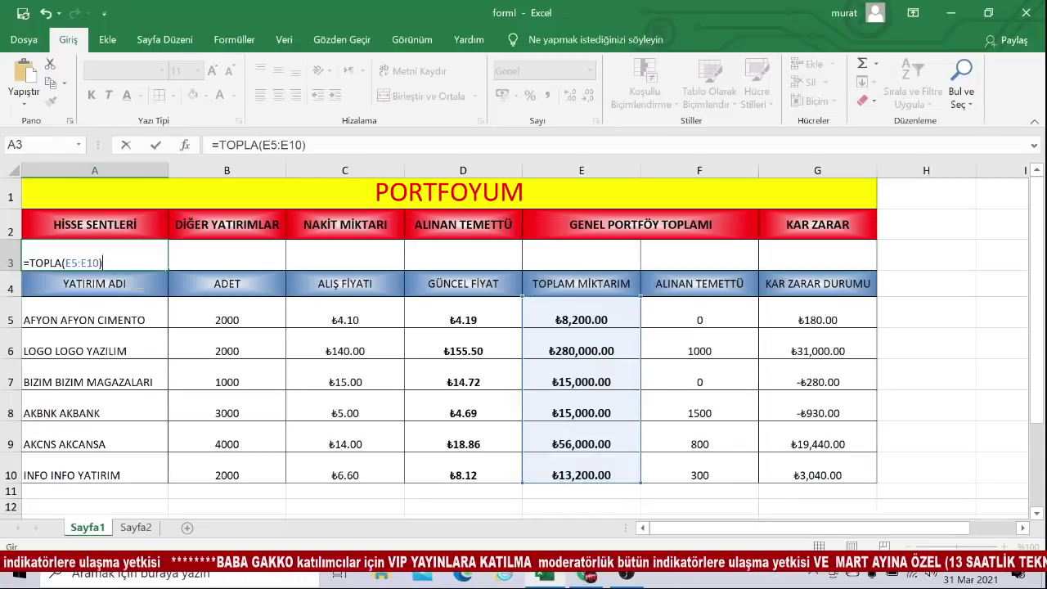
key(Return)
Center the HİSSE SENTLERİ total in A3 and enlarge its font size to 16.
click(141, 262)
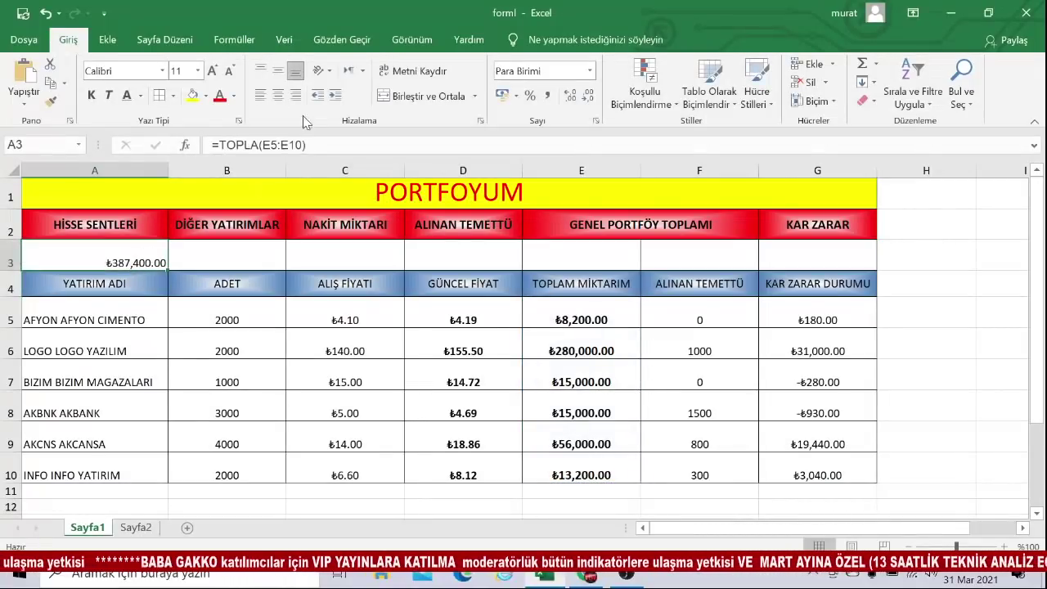
click(278, 94)
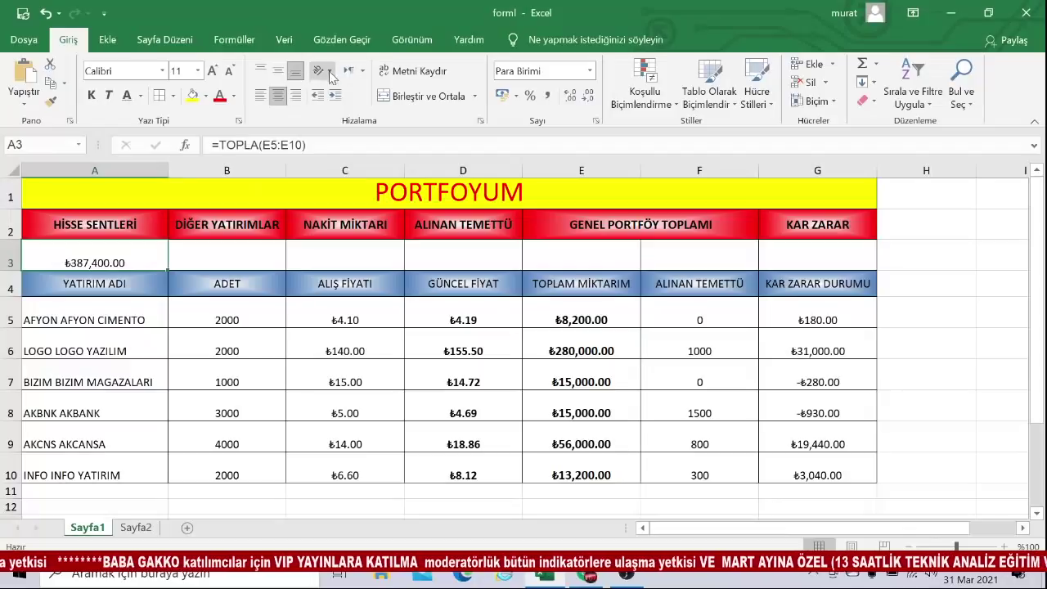
click(211, 73)
click(212, 72)
click(212, 73)
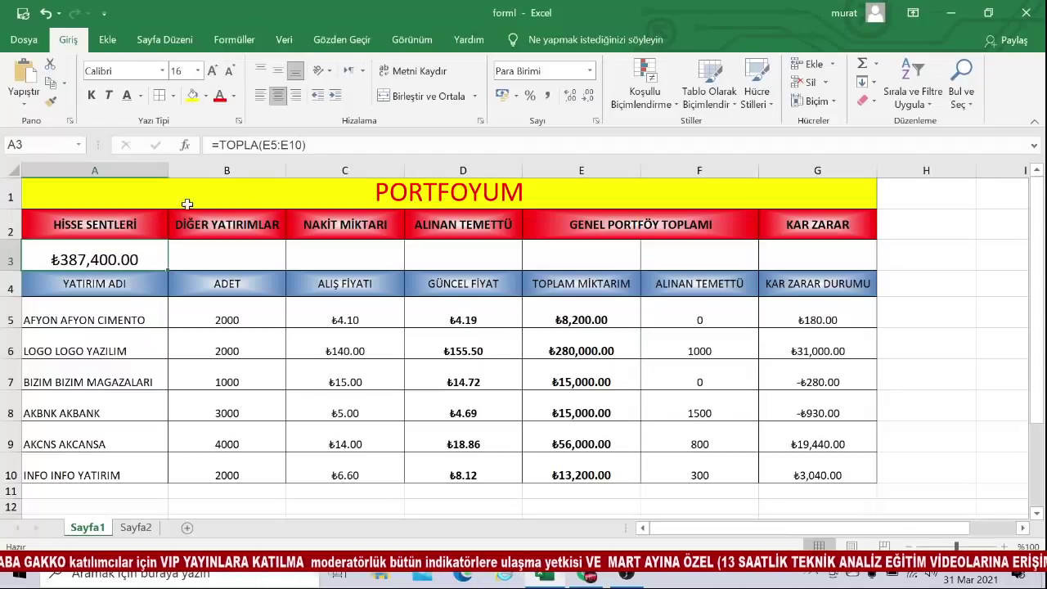
Enter 0 as the DİĞER YATIRIMLAR value in B3 and copy the formatting of A3 onto it.
click(235, 245)
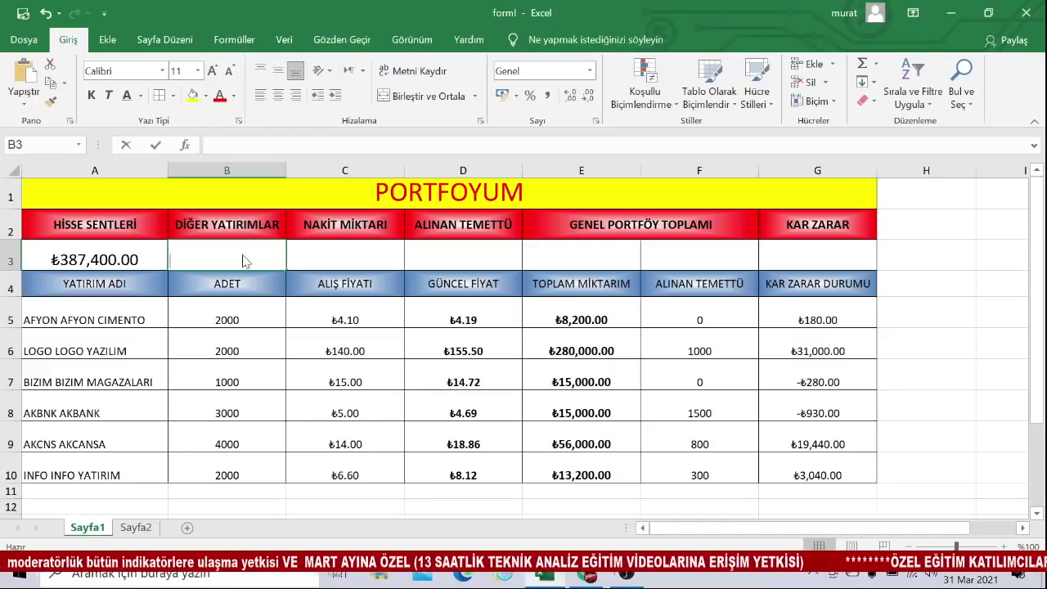
text(0)
click(316, 259)
click(117, 260)
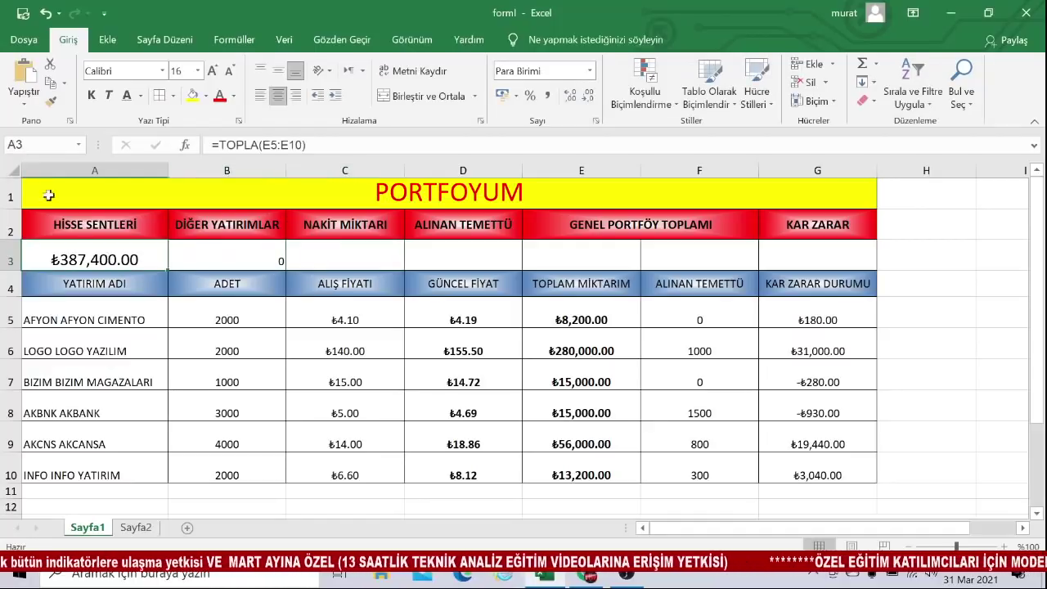
click(51, 101)
click(281, 259)
Enter 10000 as the NAKİT MİKTARI in C3 and copy the formatting of B3 onto it.
click(352, 257)
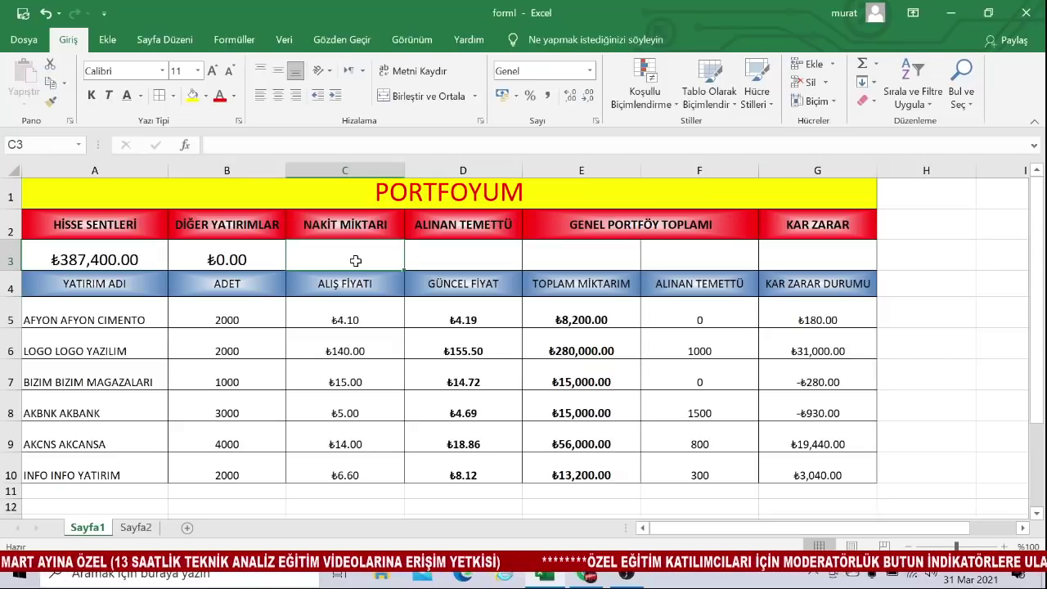
text(10000)
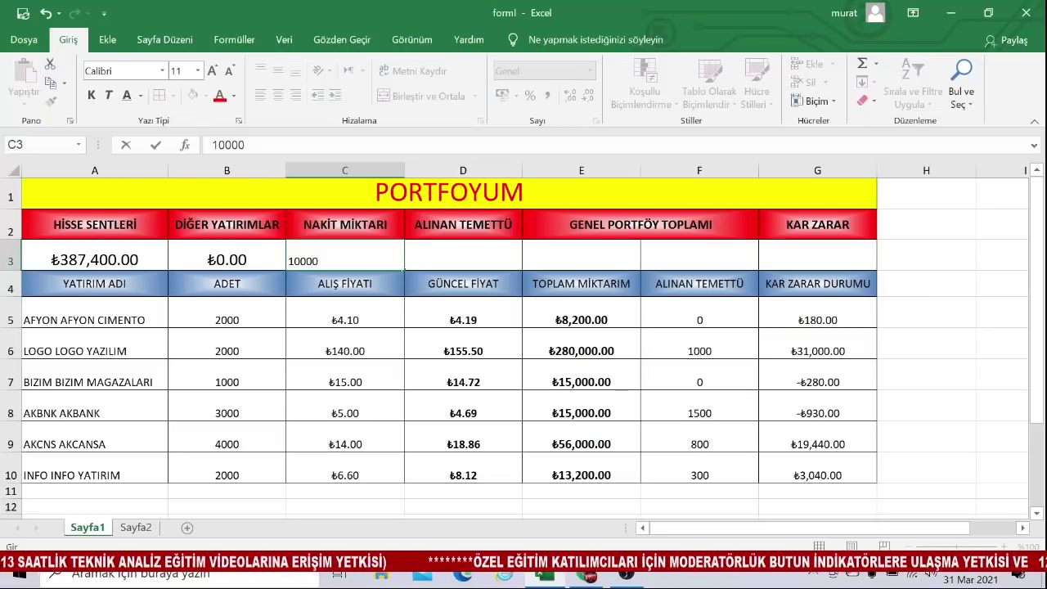
key(Return)
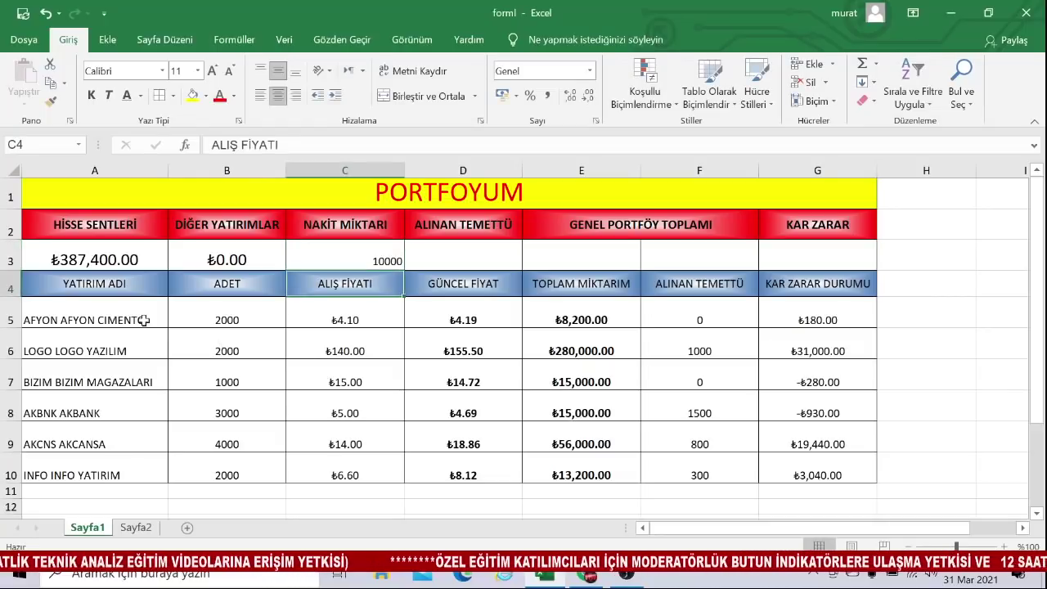
click(229, 256)
click(51, 101)
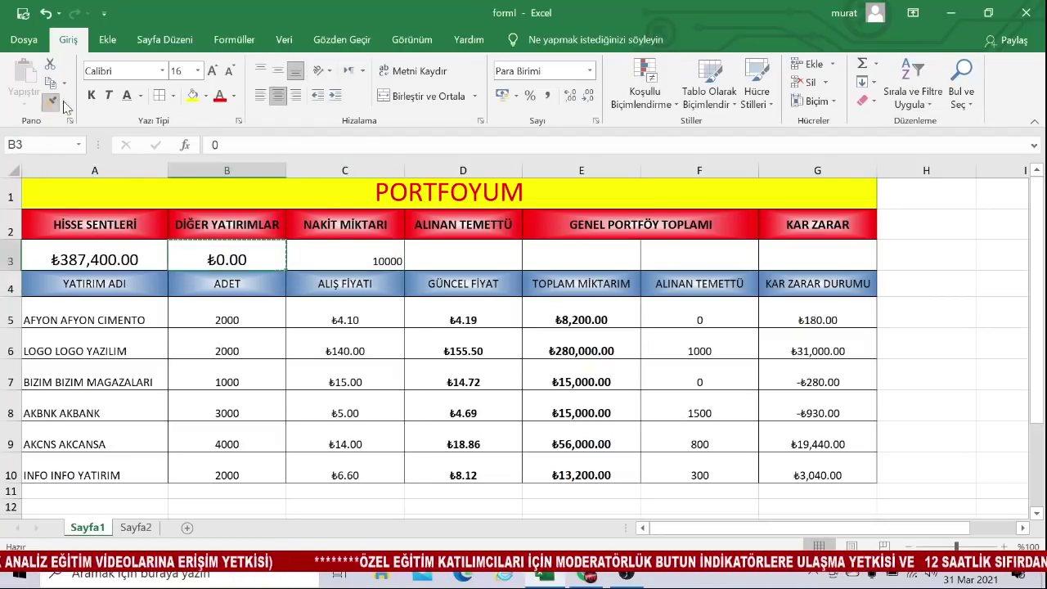
click(342, 249)
Total the dividends in D3 with =TOPLA(F5:F10) and copy the formatting of C3 onto it.
click(462, 252)
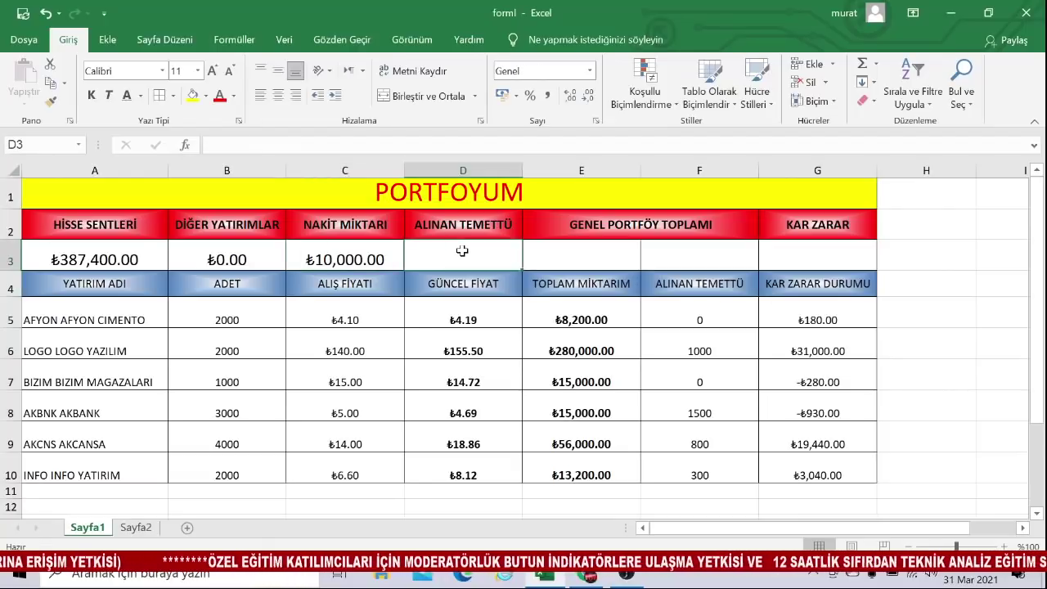
text(=TOPLA)
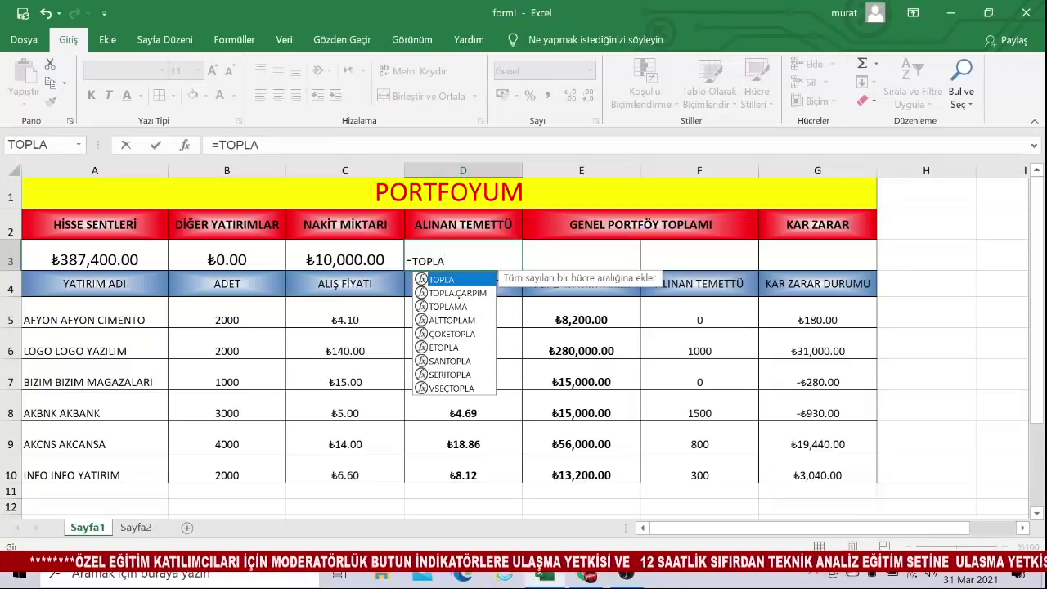
double_click(454, 279)
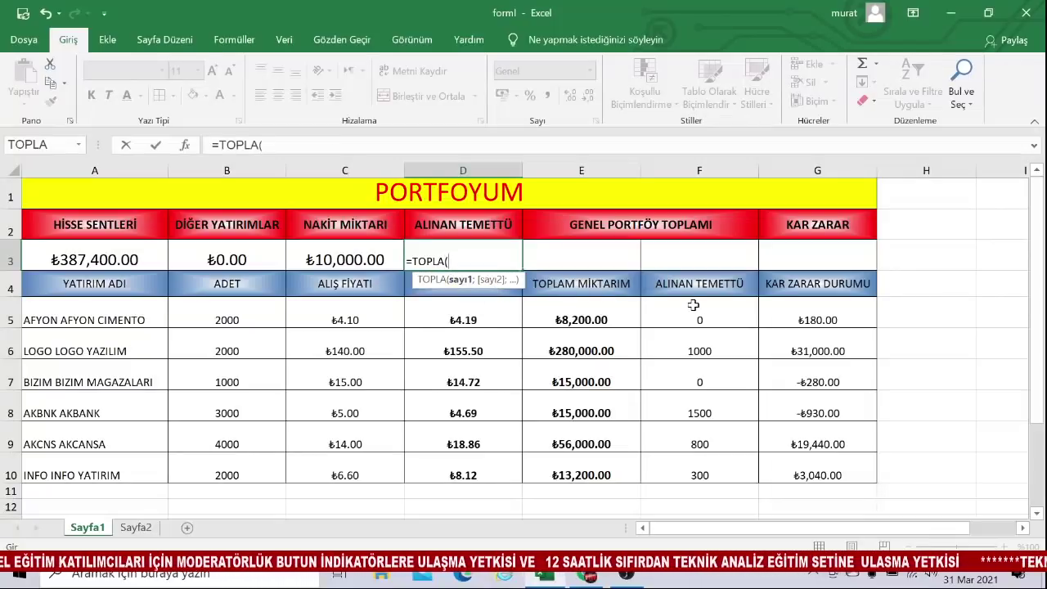
drag(693, 305, 695, 460)
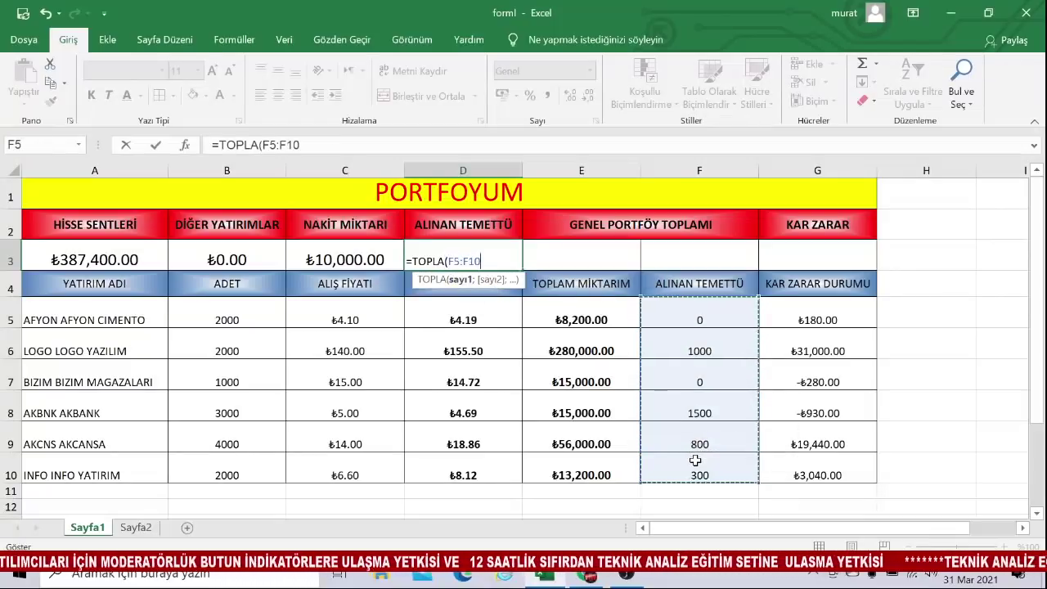
text())
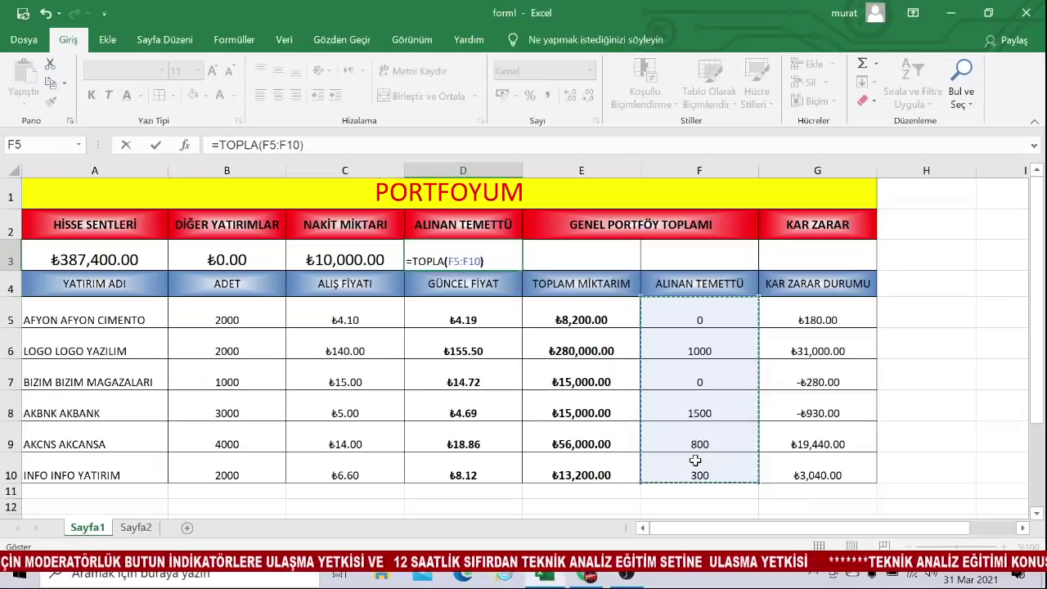
key(Return)
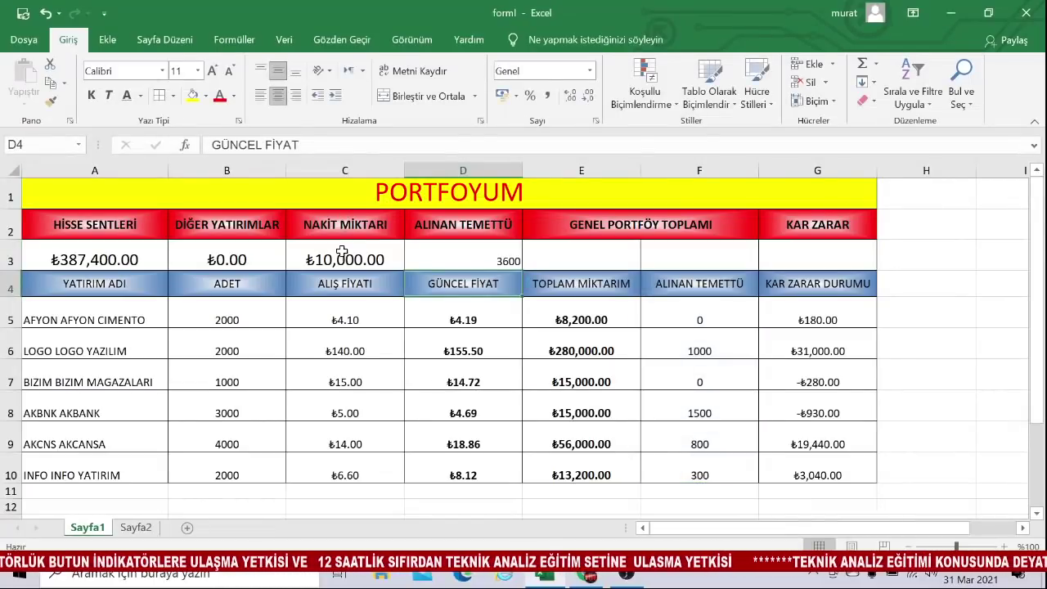
click(342, 251)
click(51, 100)
click(469, 251)
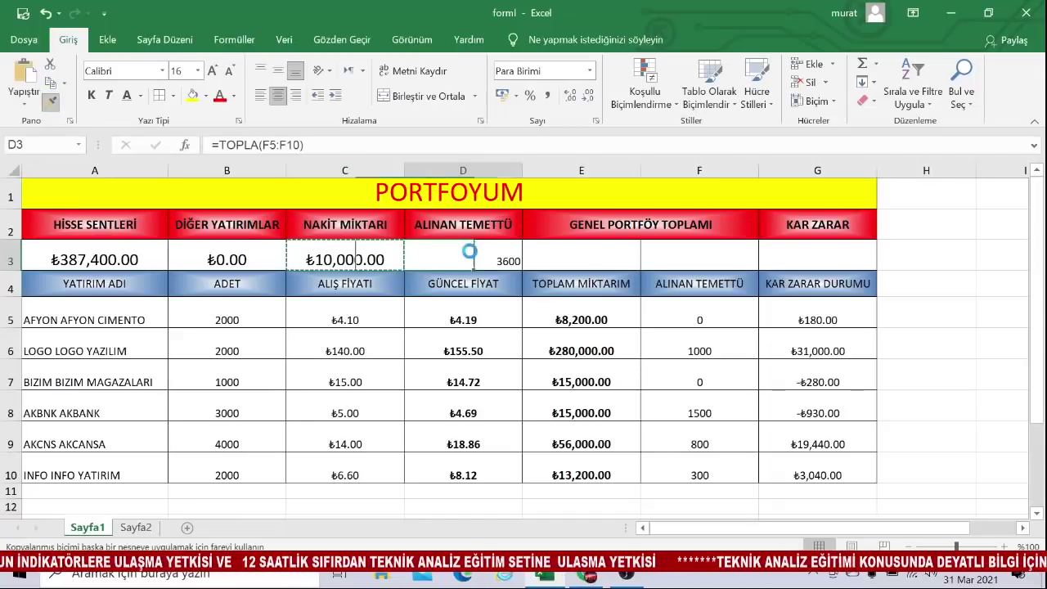
Merge and center cells E3:F3 under the GENEL PORTFÖY TOPLAMI heading.
click(596, 256)
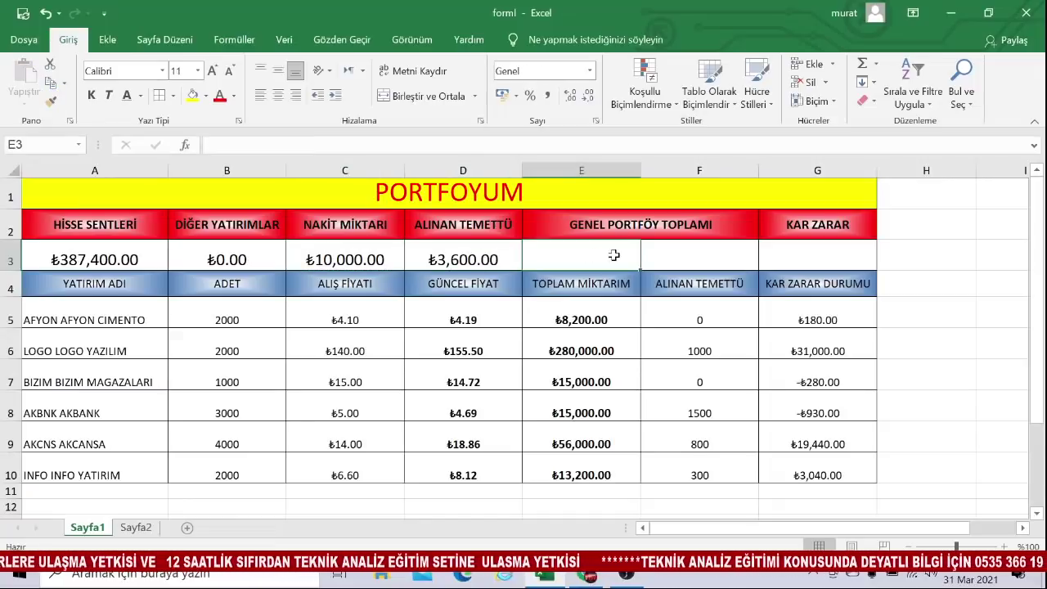
drag(613, 256, 676, 255)
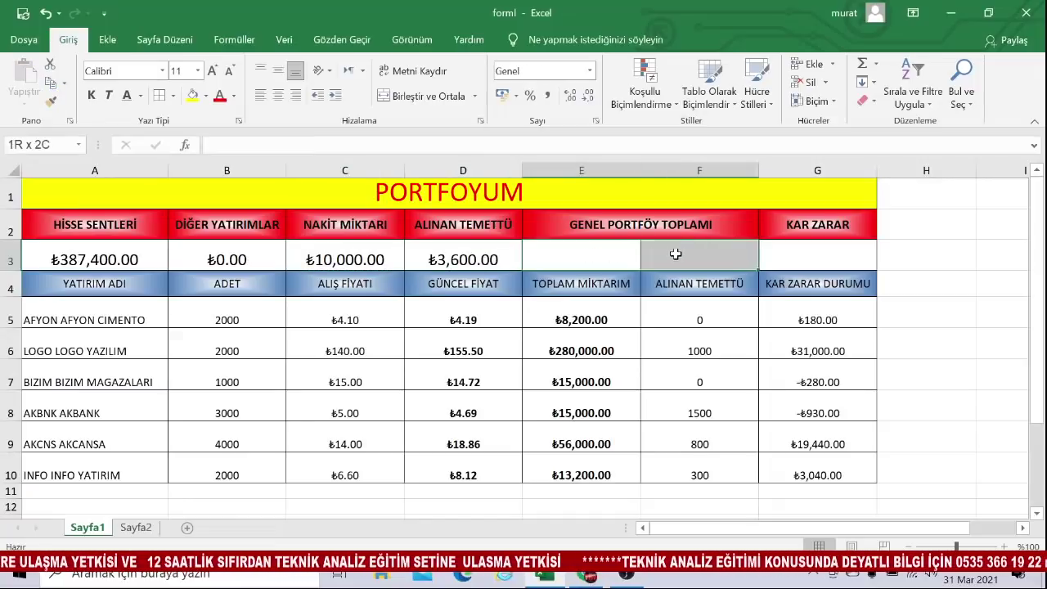
click(389, 96)
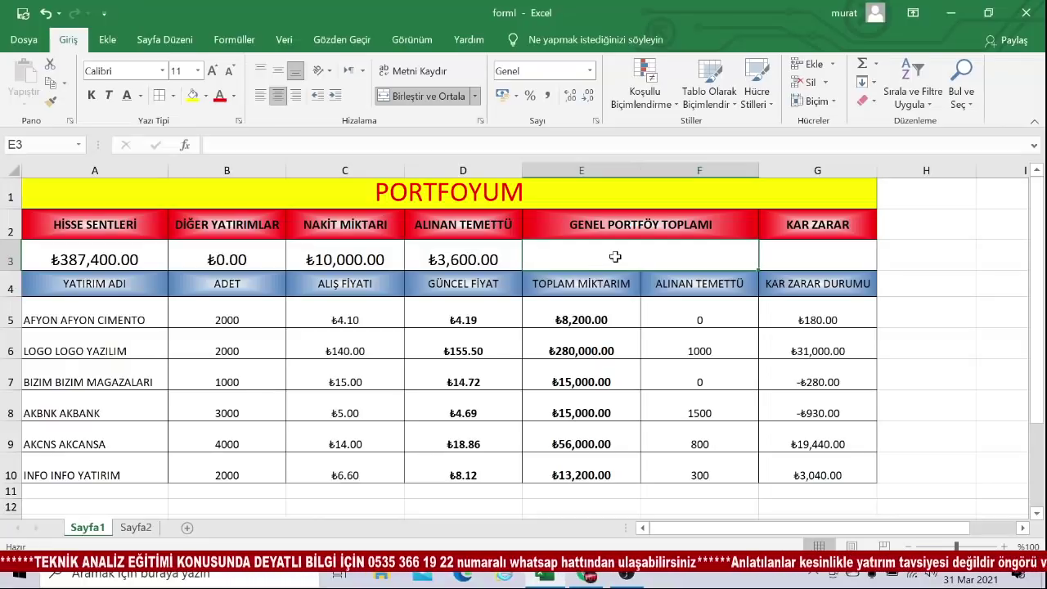
Enter the formula =TOPLA(A3:D3) in the merged E3 cell to calculate the GENEL PORTFÖY TOPLAMI.
text(=)
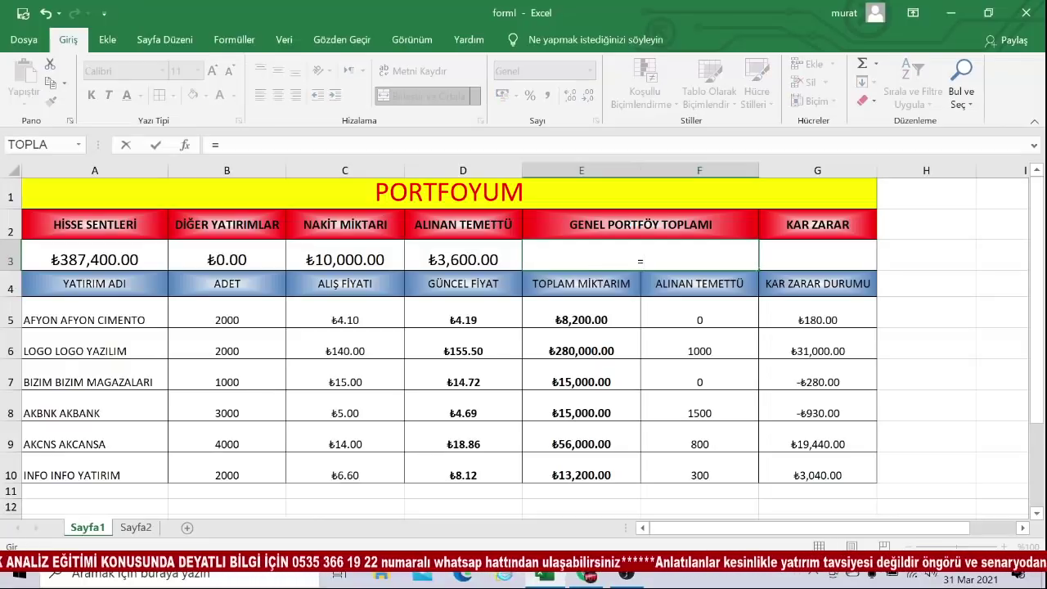
text(TOPLA)
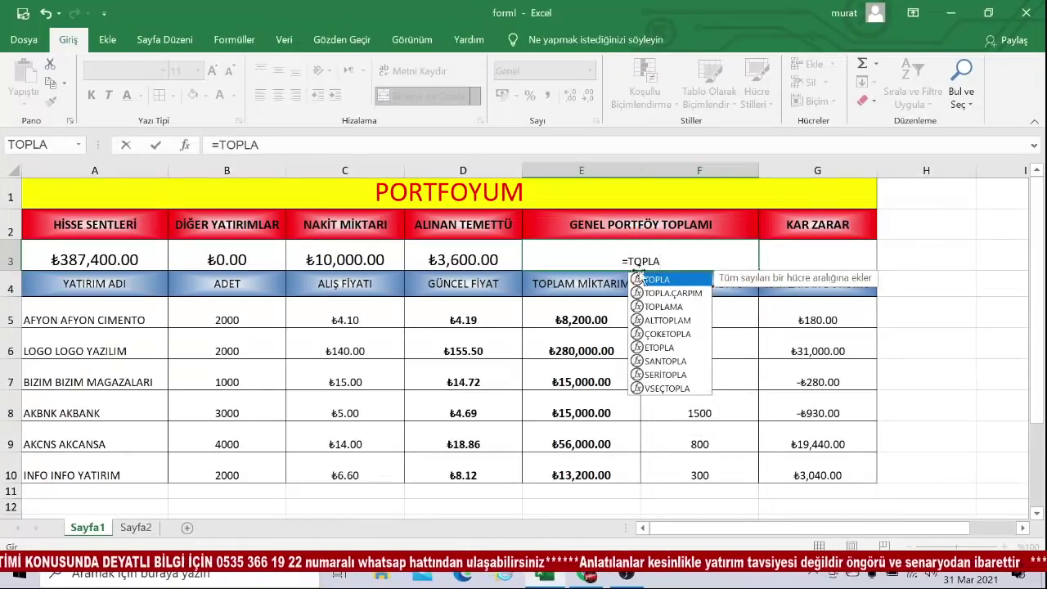
double_click(664, 281)
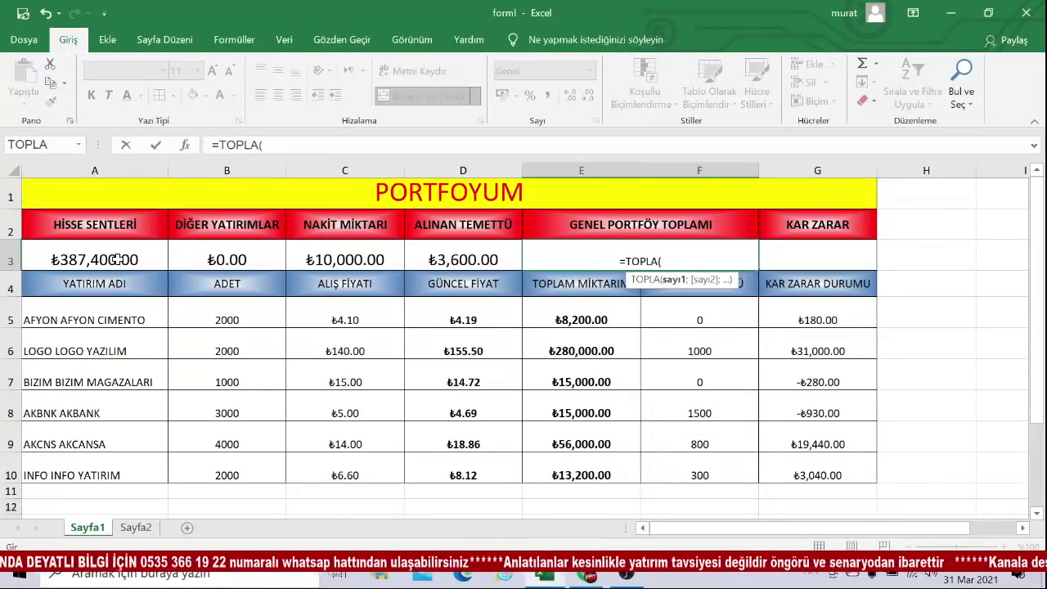
drag(117, 259, 474, 260)
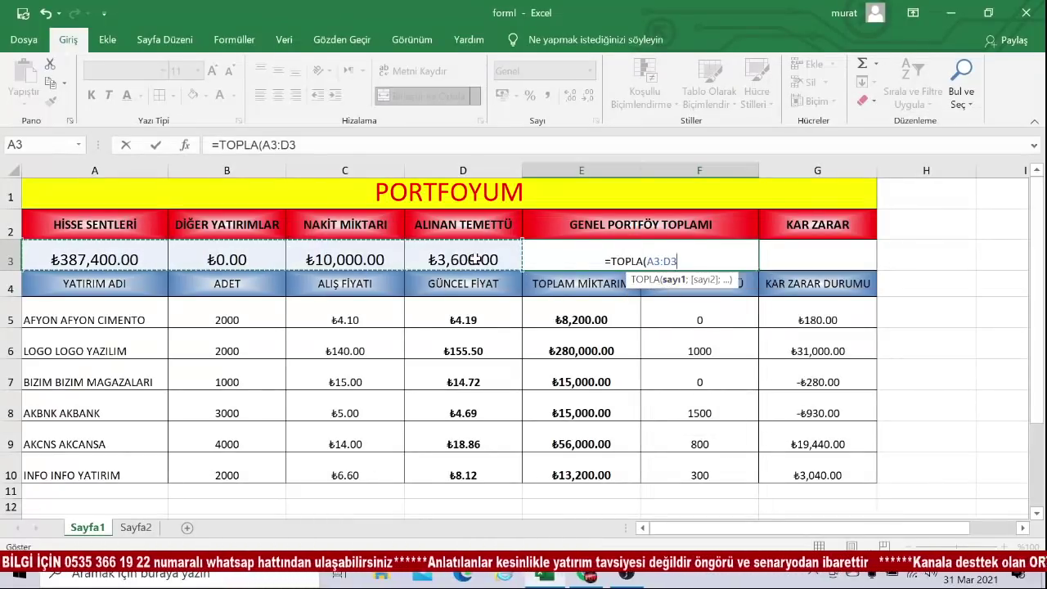
text())
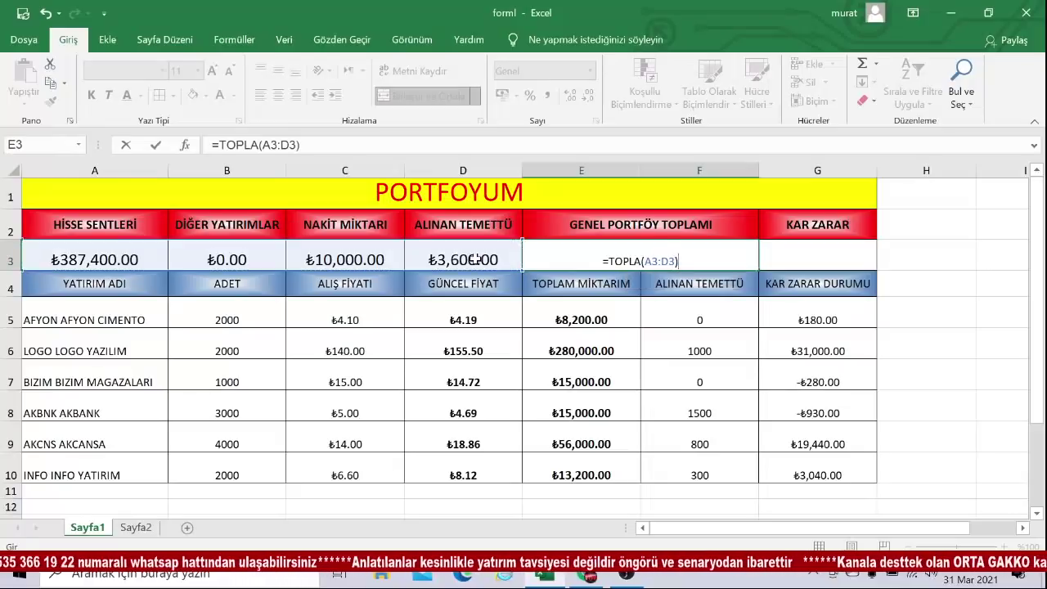
key(Return)
click(505, 248)
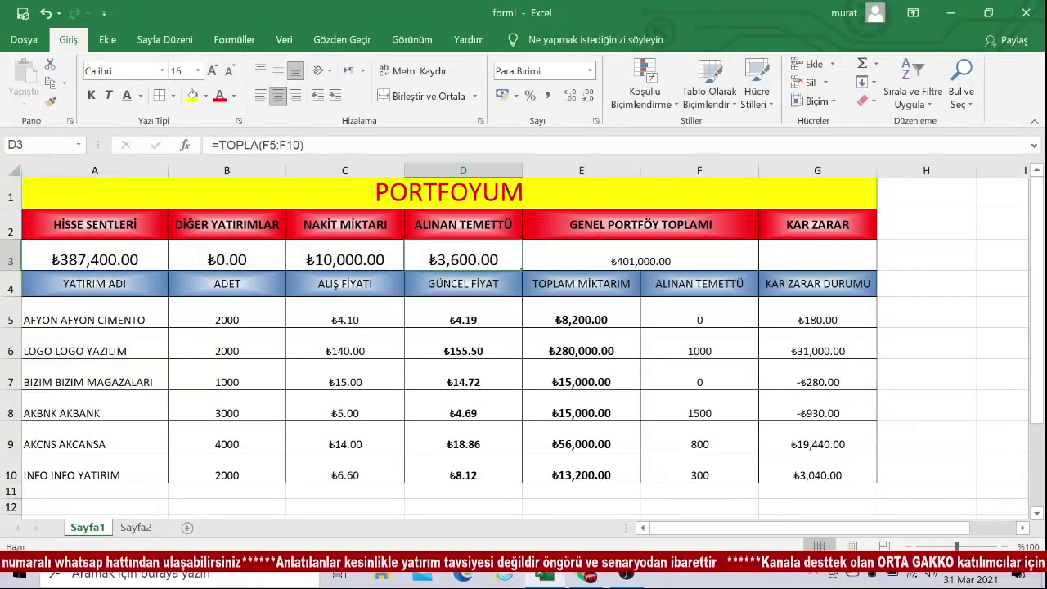
Copy the formatting of D3 onto the GENEL PORTFÖY TOPLAMI value and merge and center cells E3:F3 again.
click(51, 101)
click(598, 254)
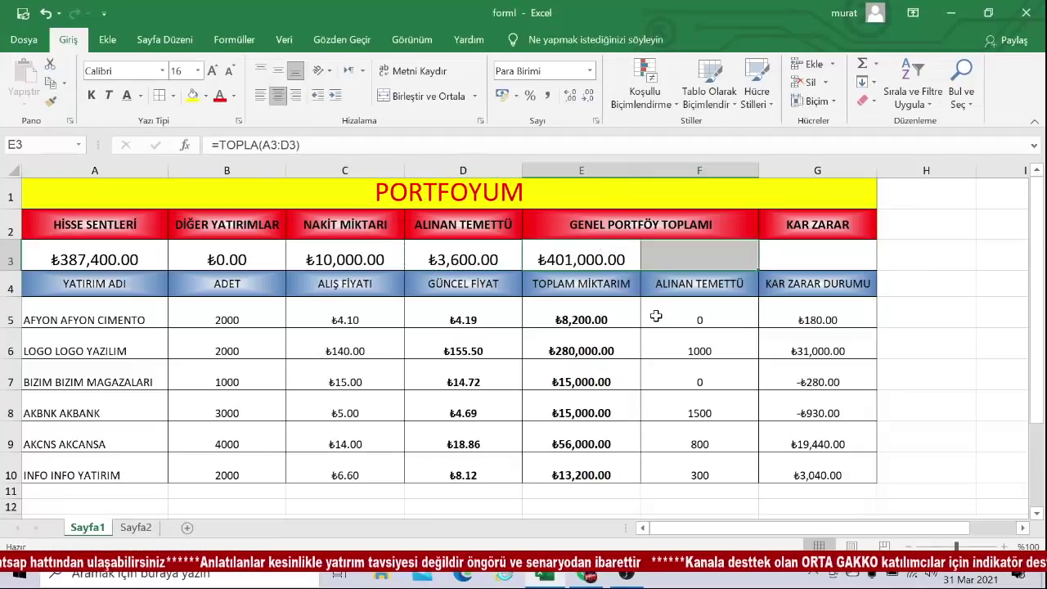
drag(672, 254, 631, 256)
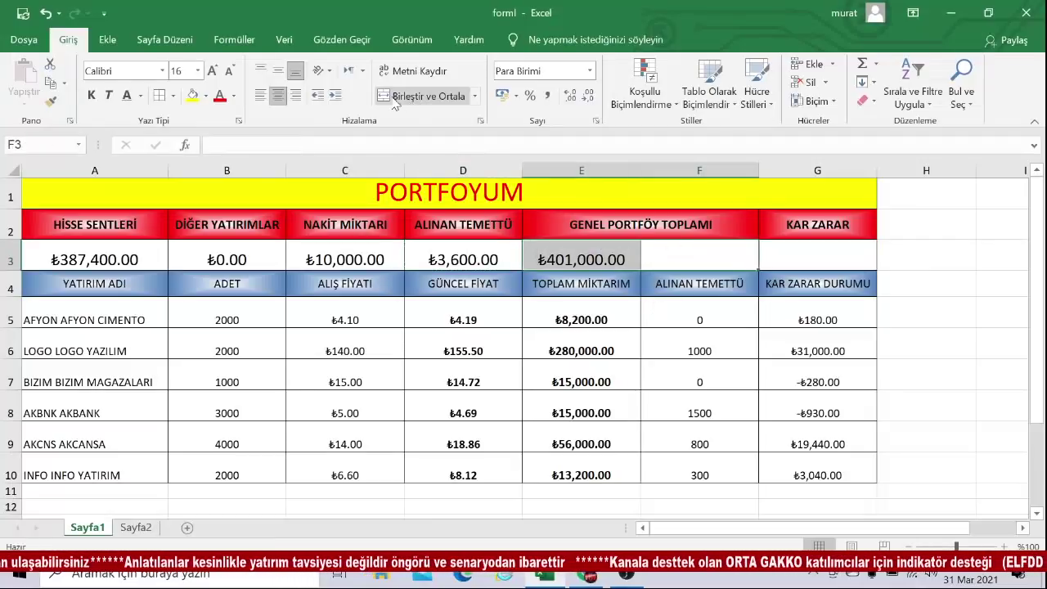
click(417, 95)
Total the profit and loss column in G3 under KAR ZARAR with the formula =TOPLA(G5:G10).
click(810, 260)
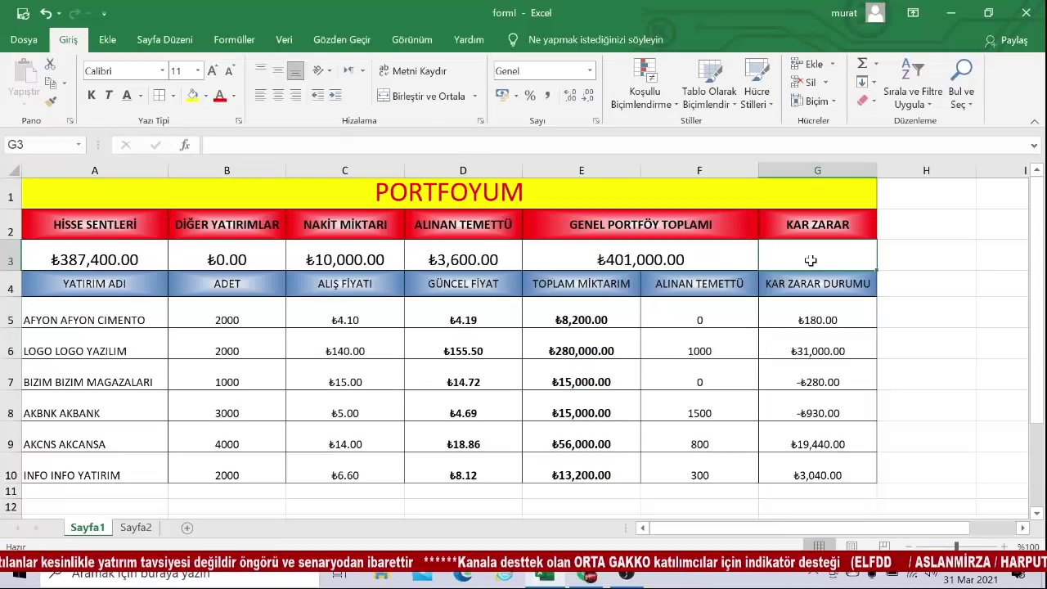
text(=)
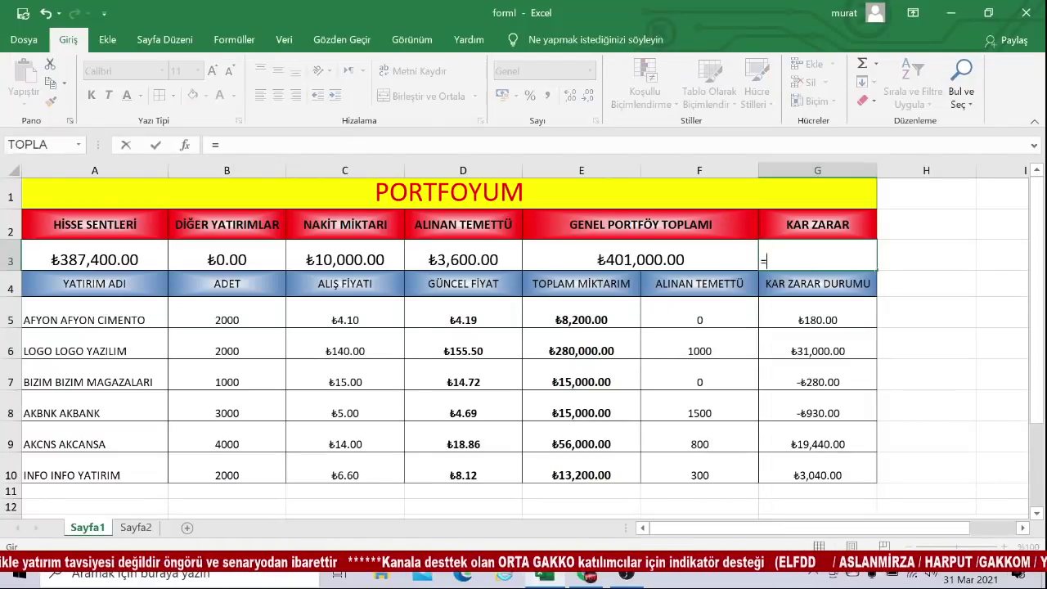
text(TOPL)
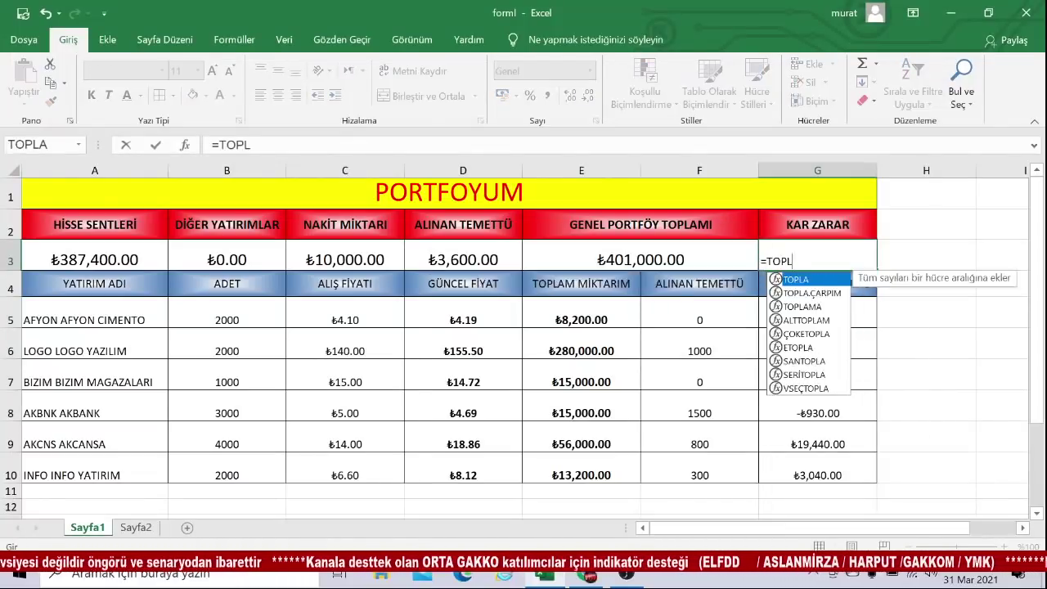
text(A)
double_click(798, 279)
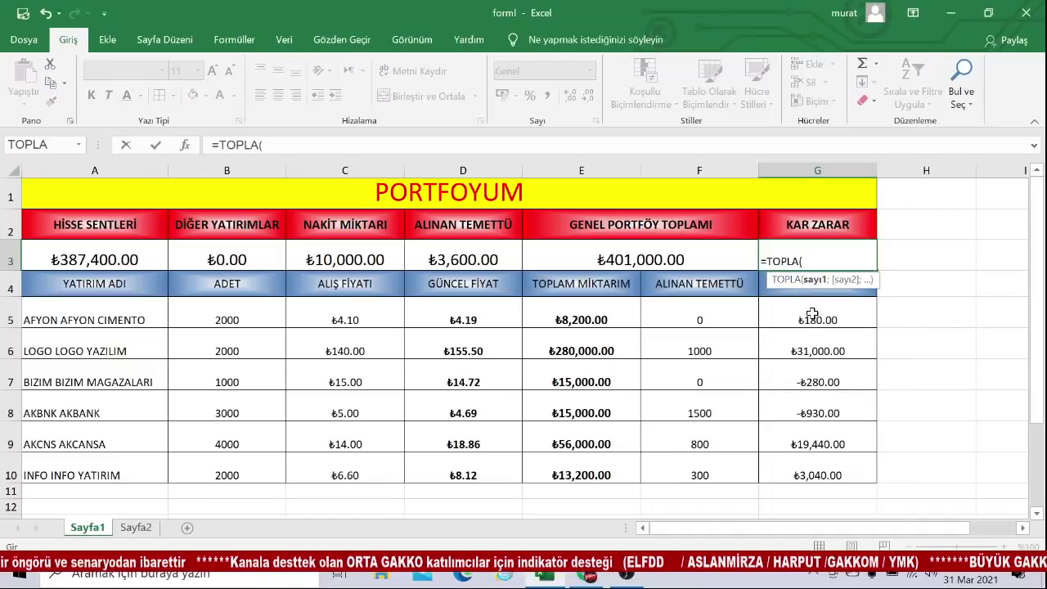
drag(814, 315, 784, 462)
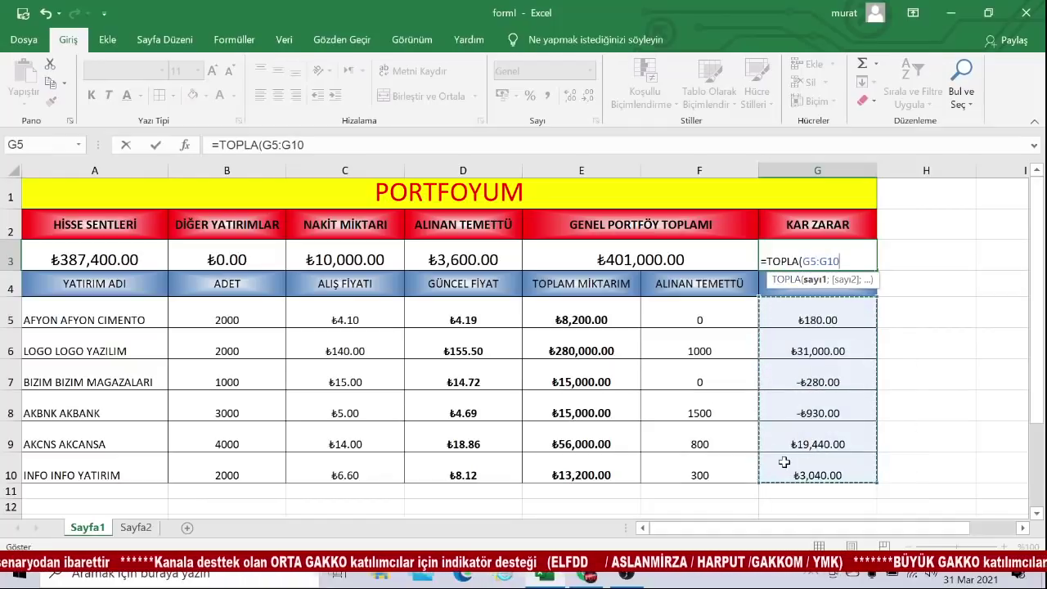
text())
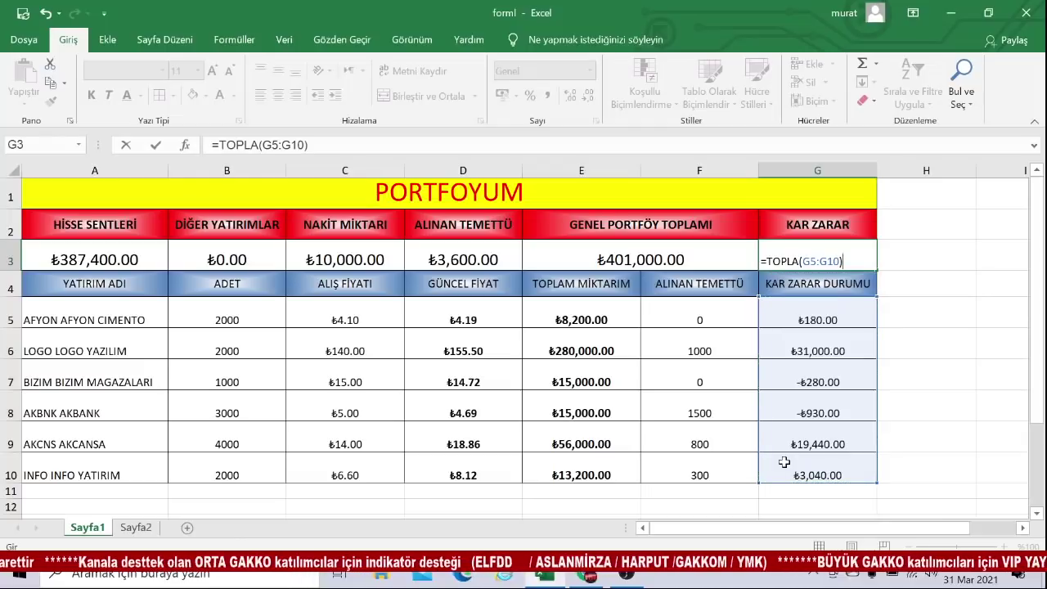
key(Return)
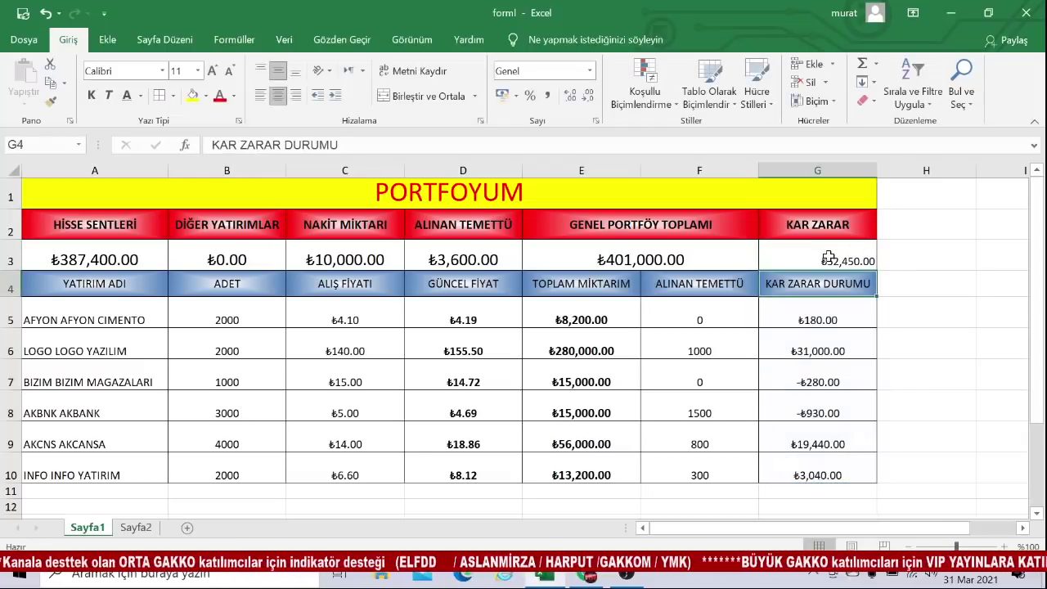
Try copying the formatting of the merged E3 cell onto G3 and undo the change.
click(826, 256)
click(602, 259)
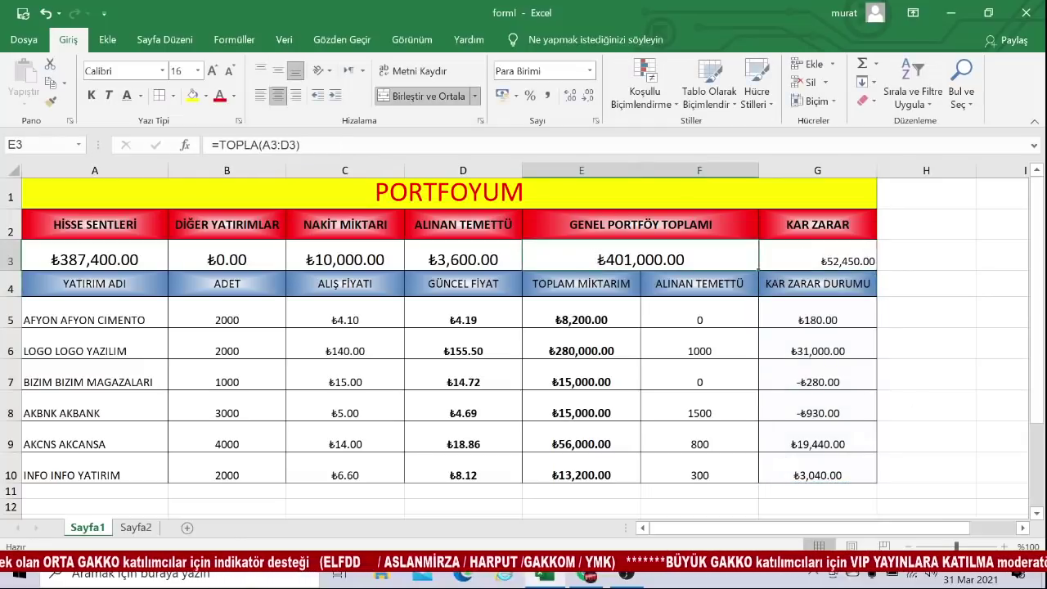
click(51, 101)
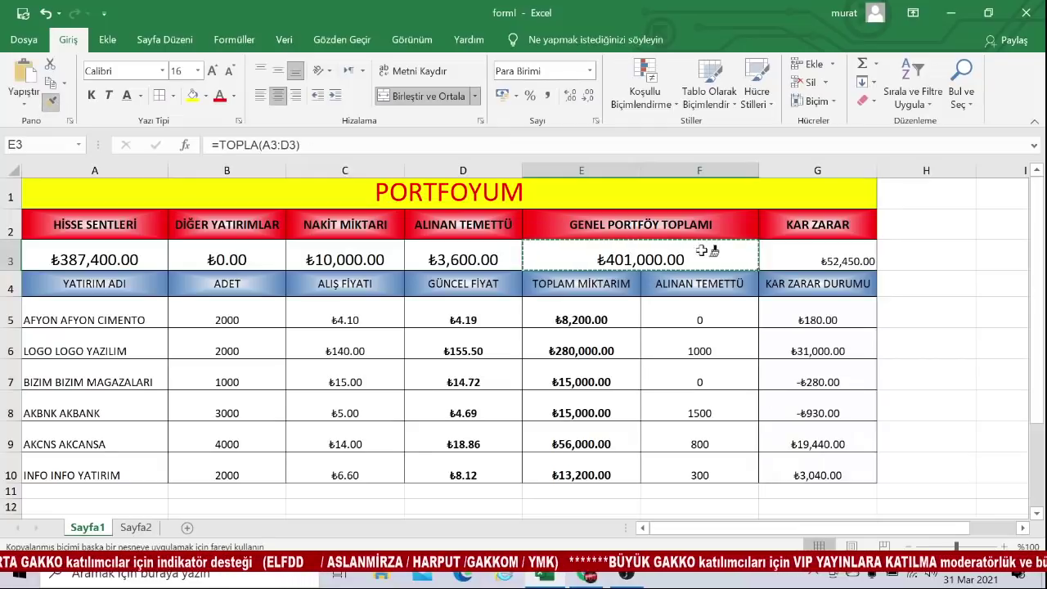
click(818, 251)
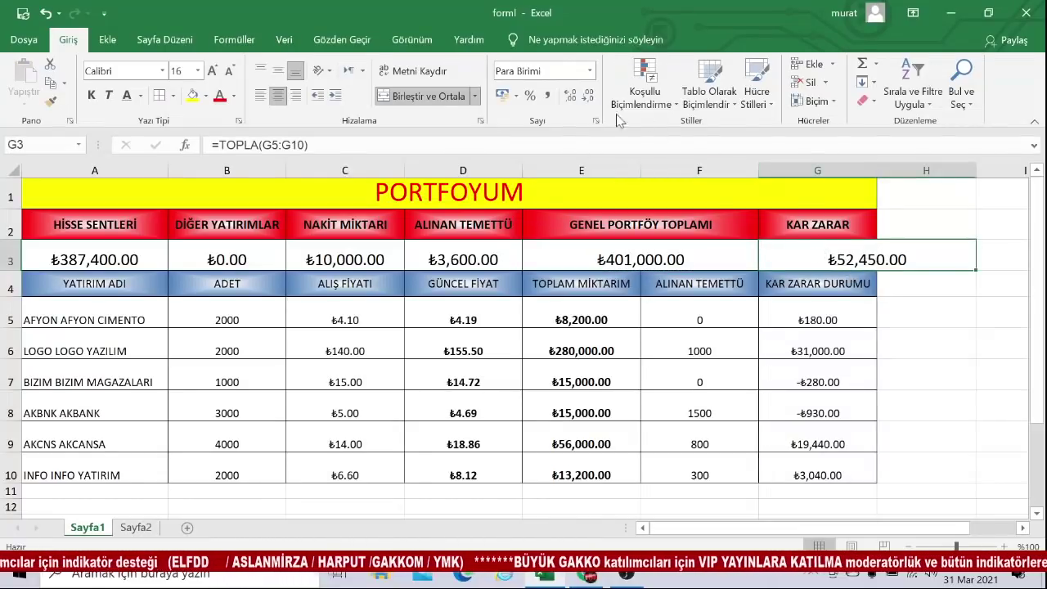
click(45, 14)
click(937, 320)
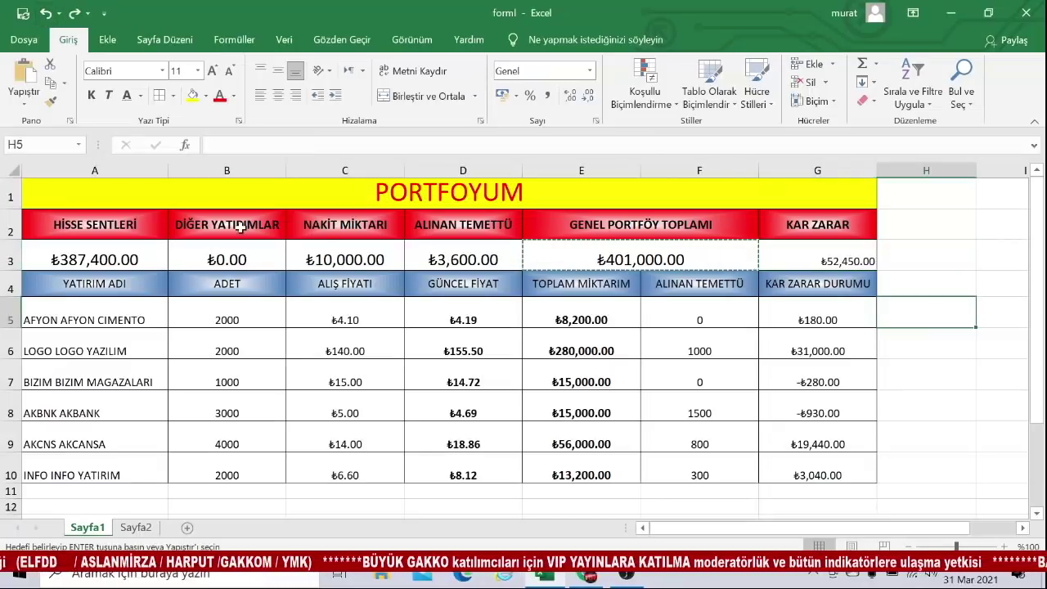
Copy the formatting of B3 onto the KAR ZARAR total in G3.
click(229, 259)
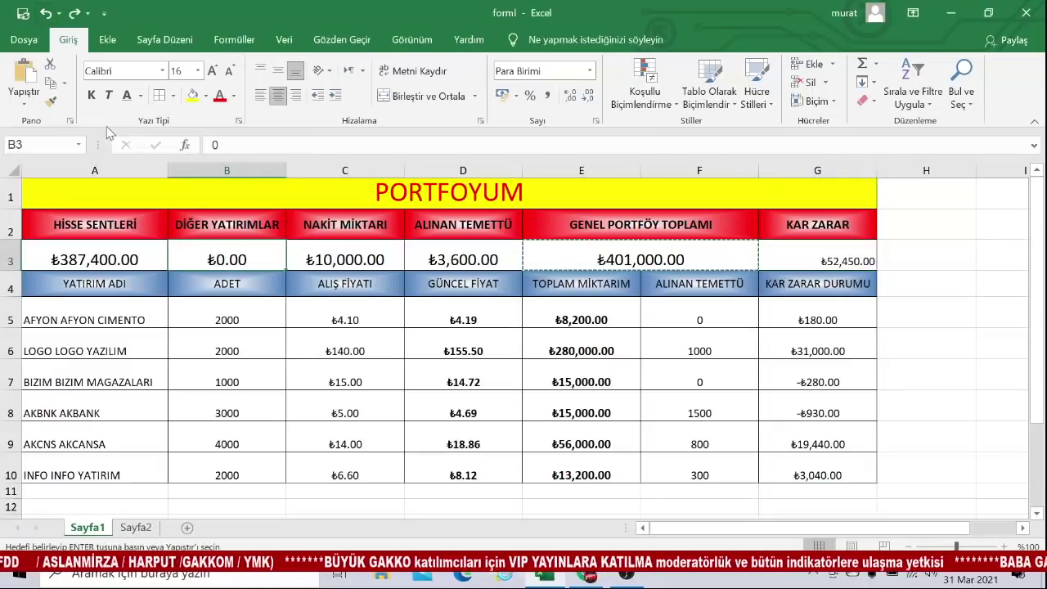
click(53, 107)
click(826, 252)
click(953, 282)
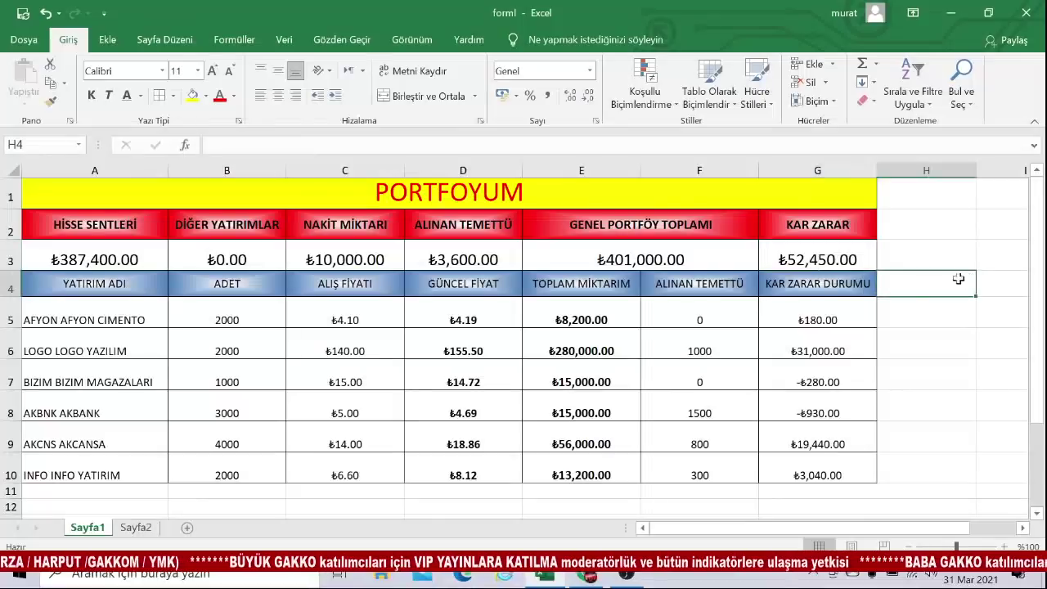
Create a conditional formatting rule on G5:G10 that formats only cells whose value is less than (küçük) 0.
click(810, 249)
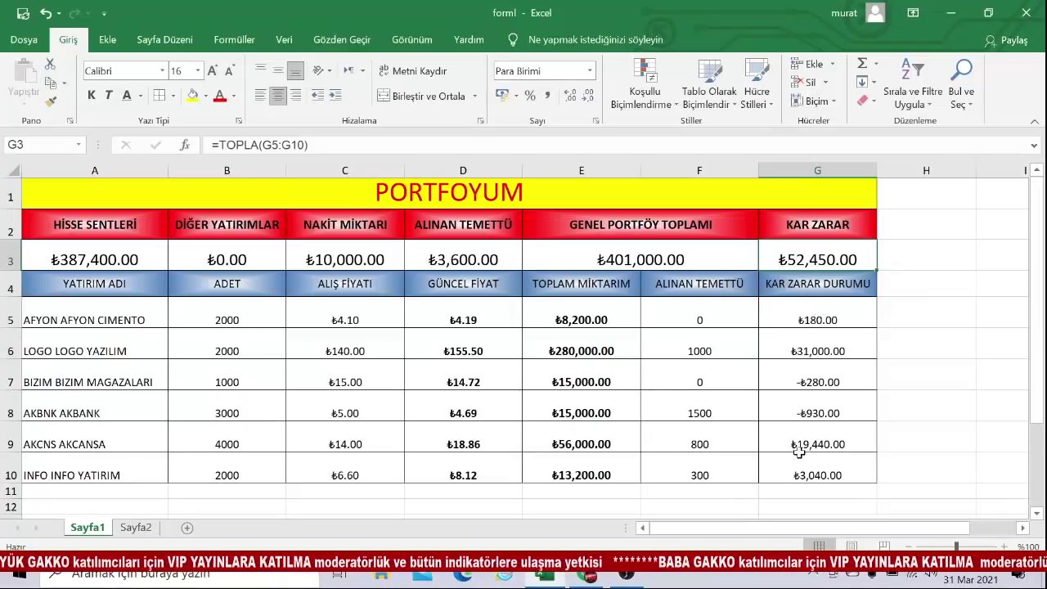
drag(811, 315, 811, 465)
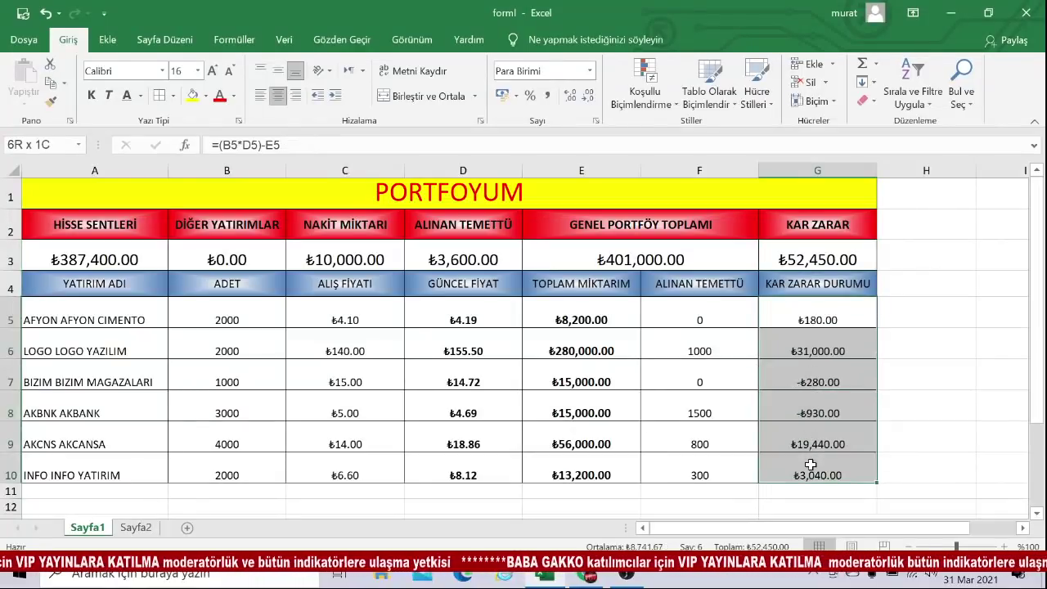
click(801, 315)
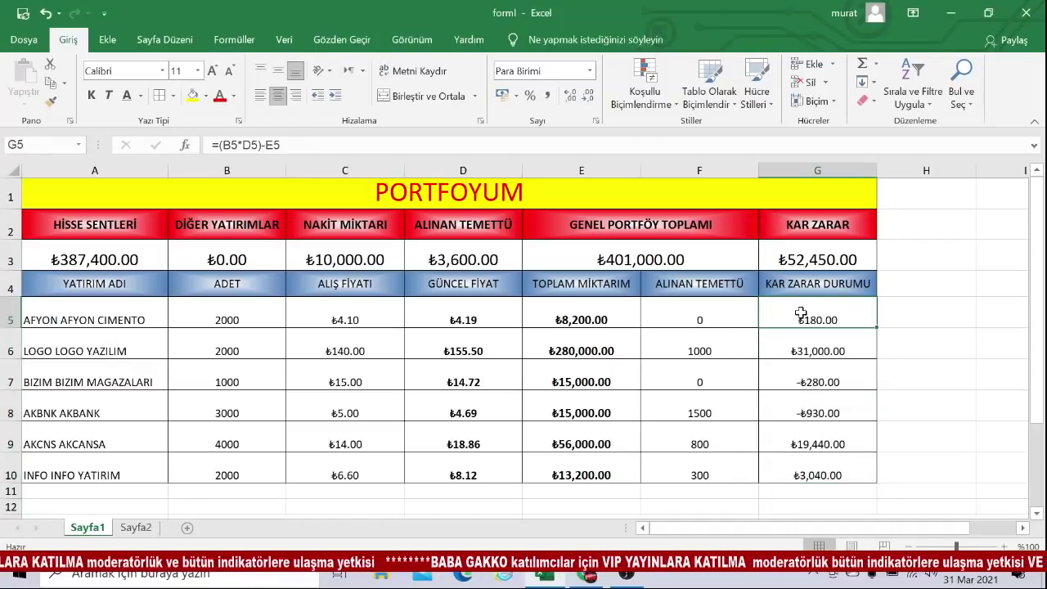
drag(809, 312, 806, 478)
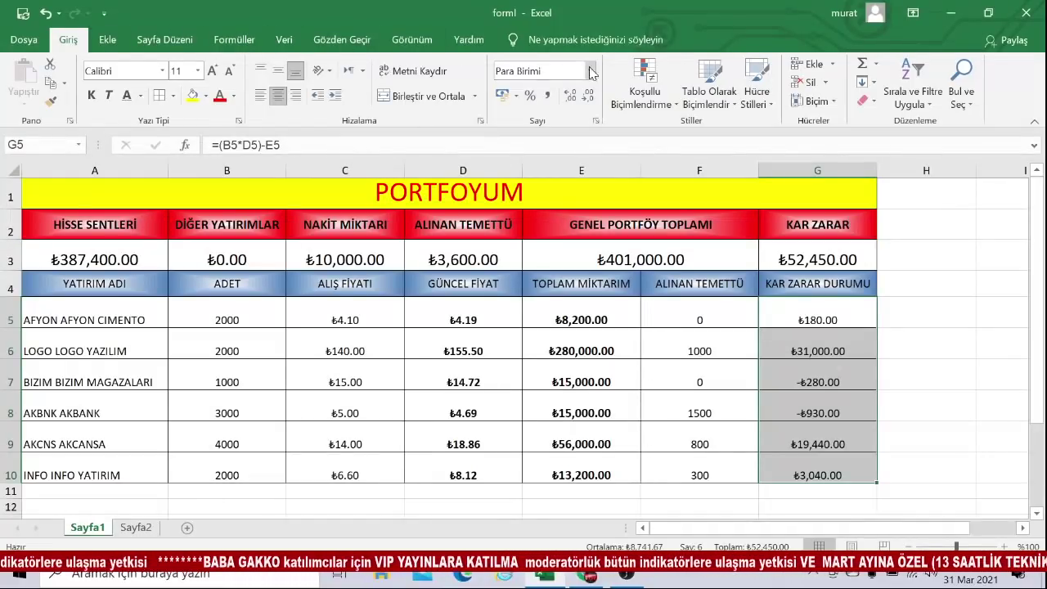
click(667, 104)
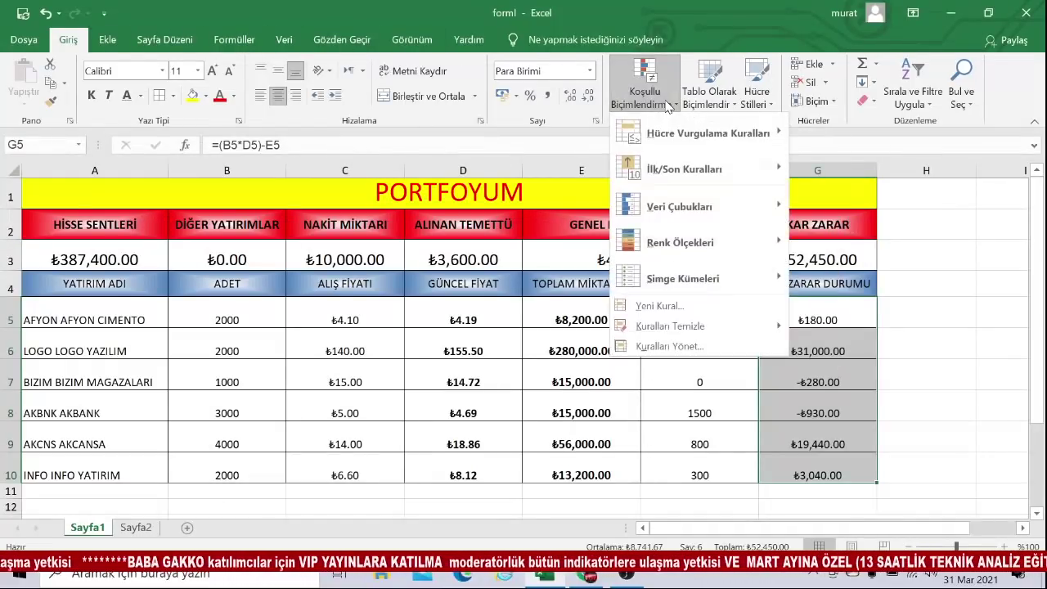
click(668, 313)
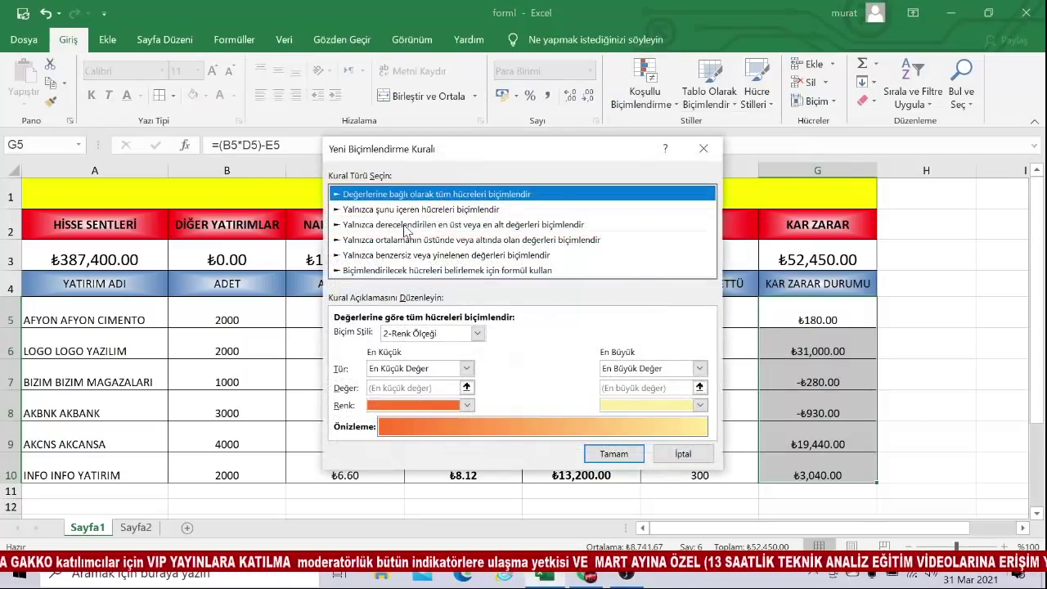
click(388, 210)
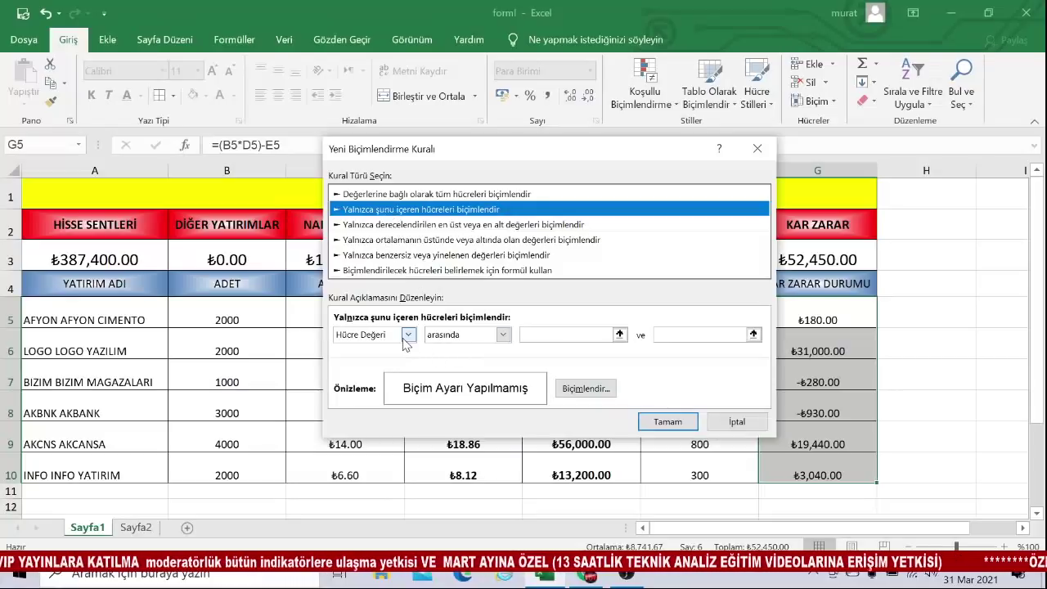
click(504, 335)
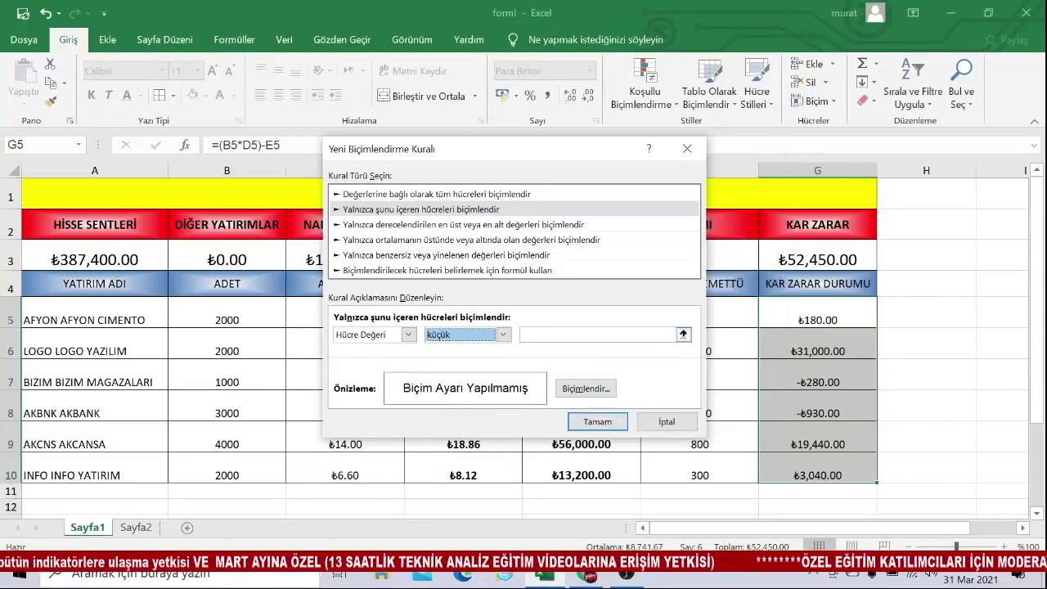
click(672, 334)
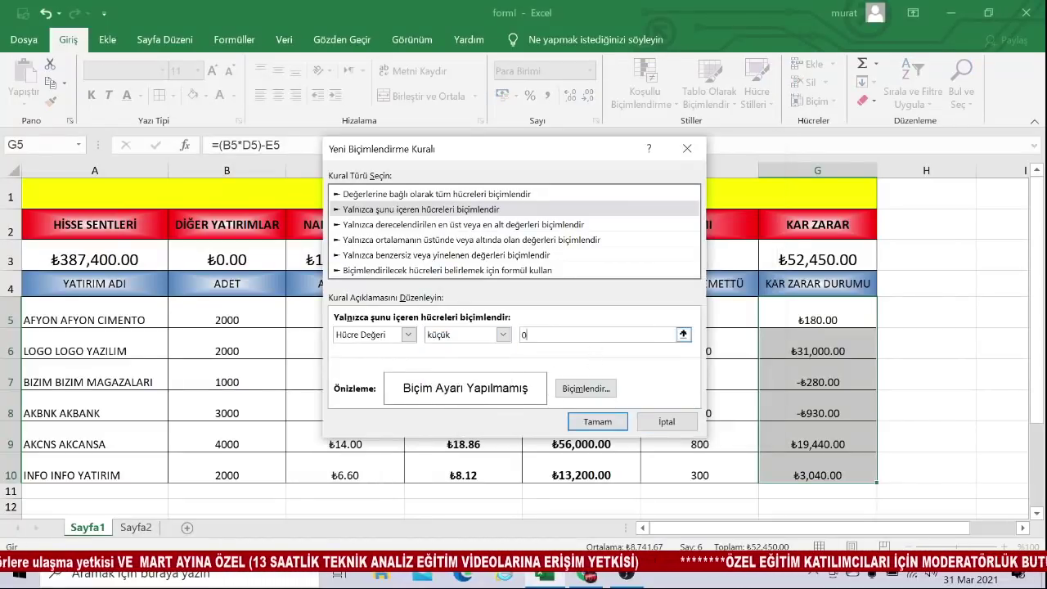
Give the negative-value rule a two-color white and red gradient fill shaded from the center (Merkezden), and apply the rule.
click(586, 390)
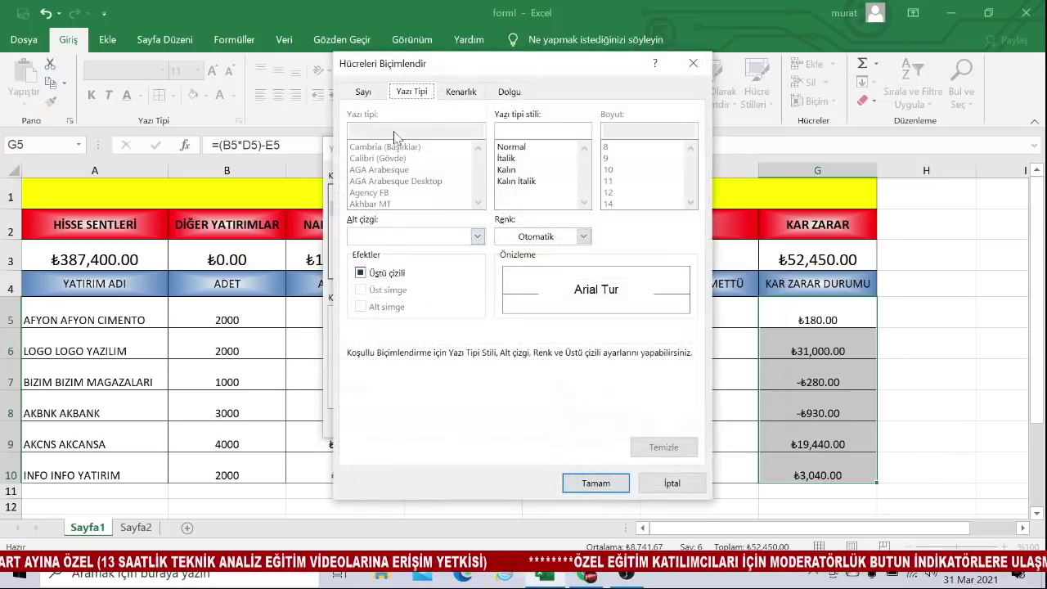
click(509, 92)
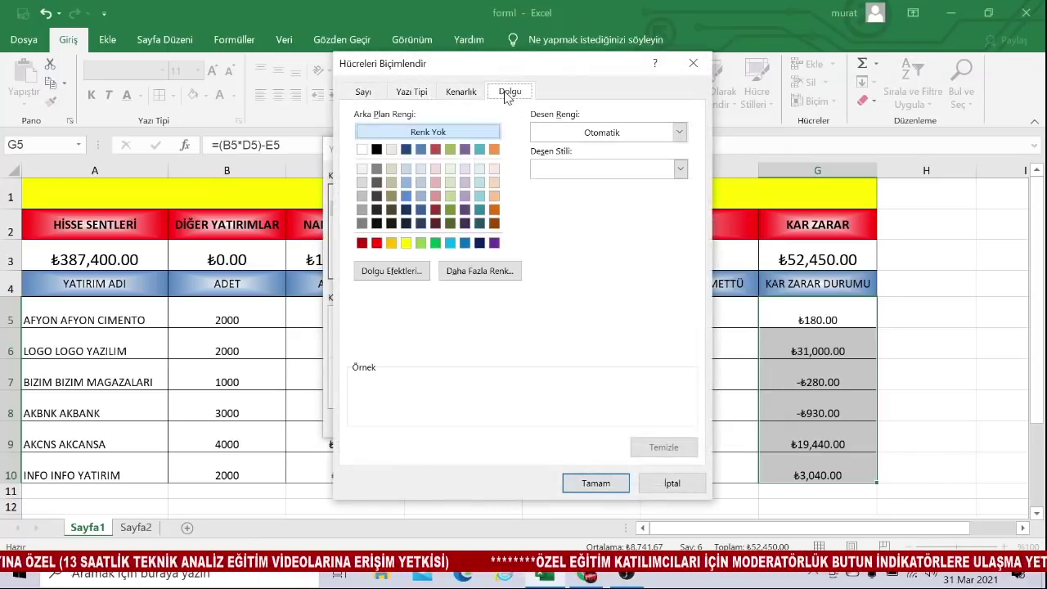
click(391, 271)
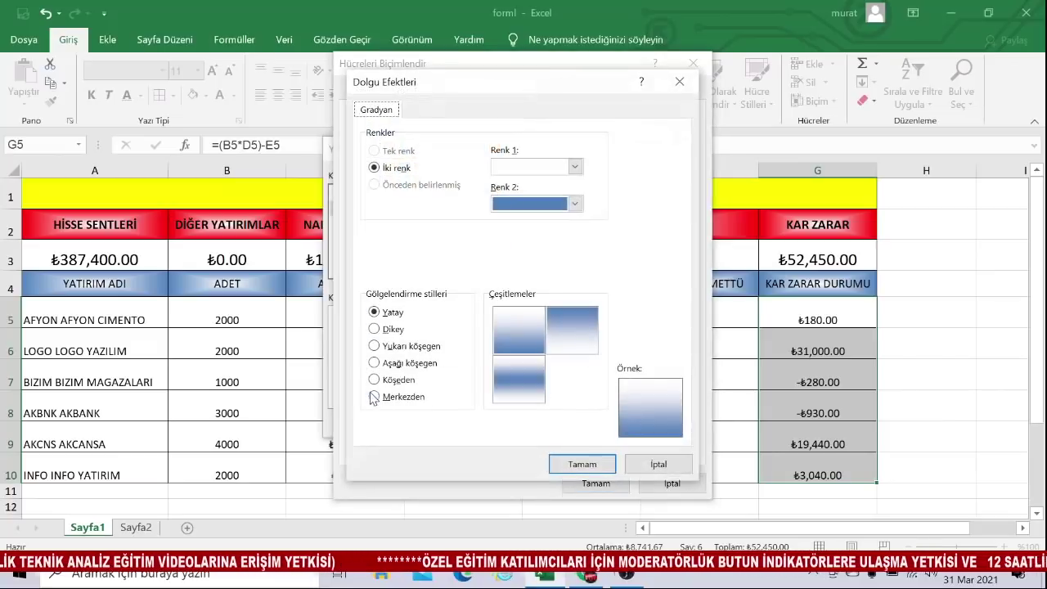
click(375, 398)
click(575, 204)
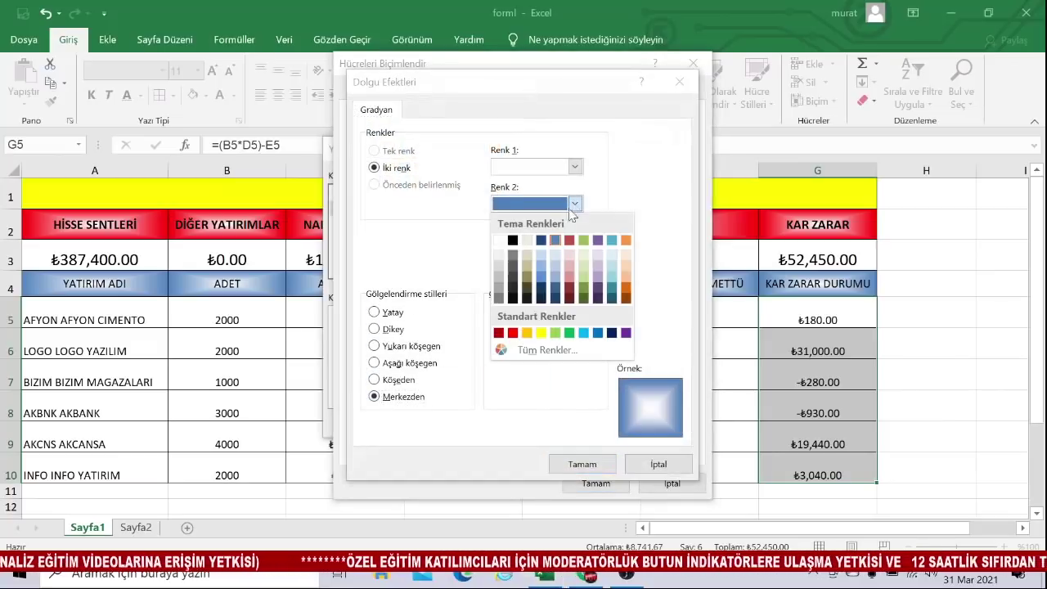
click(513, 332)
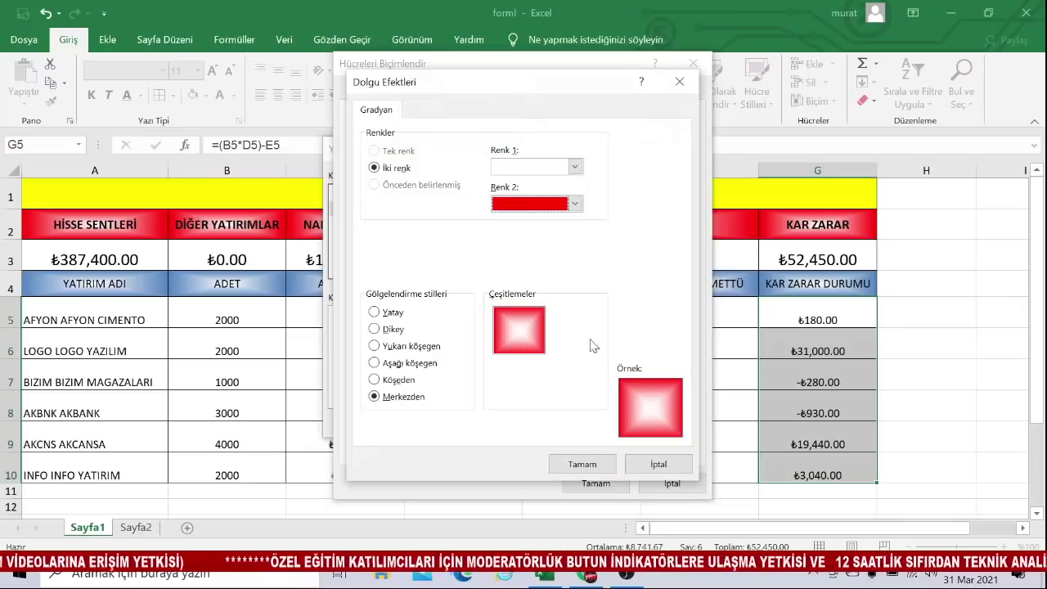
click(589, 464)
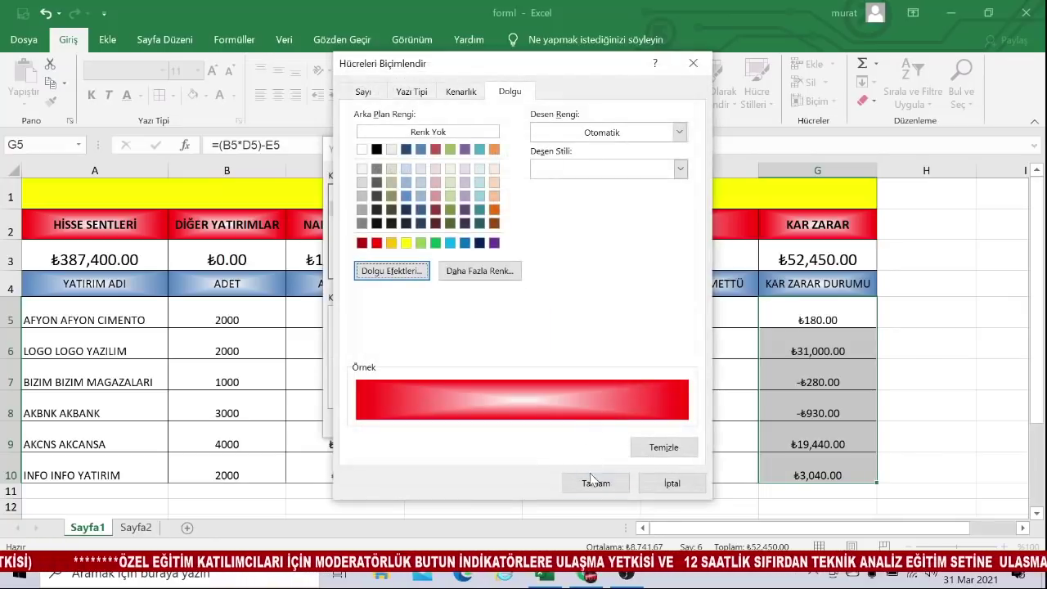
click(593, 481)
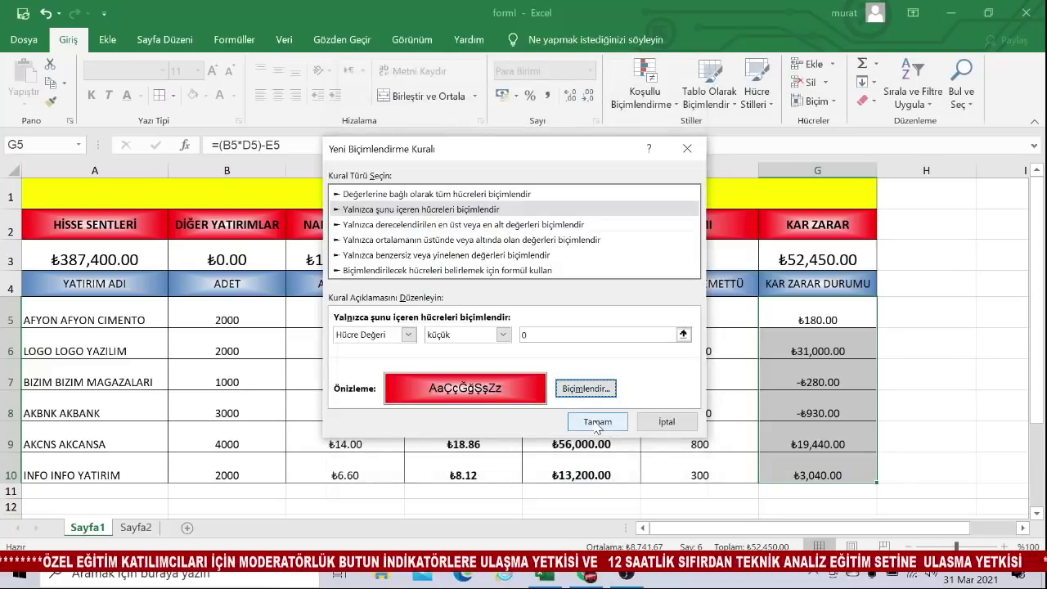
click(596, 421)
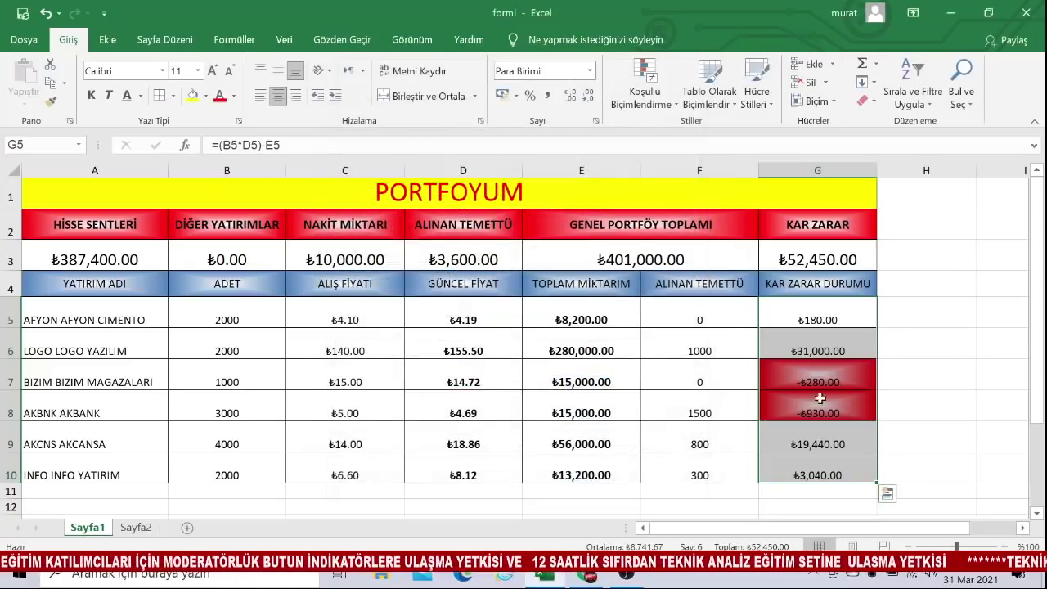
click(942, 309)
Create a conditional formatting rule on G5:G10 that formats only cells whose value is greater than (büyük) 0.
drag(810, 310, 810, 466)
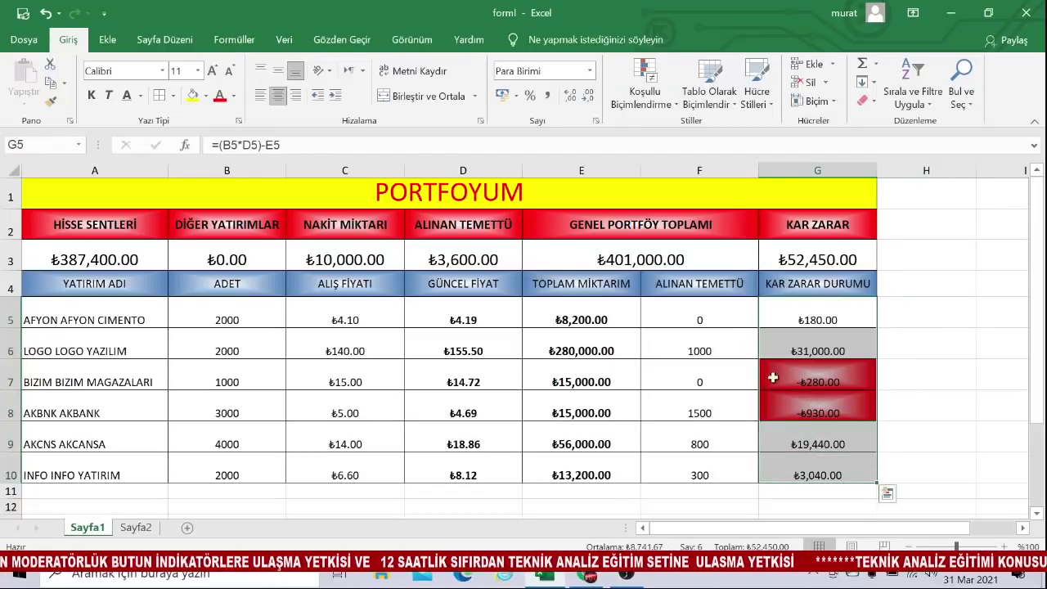
click(646, 94)
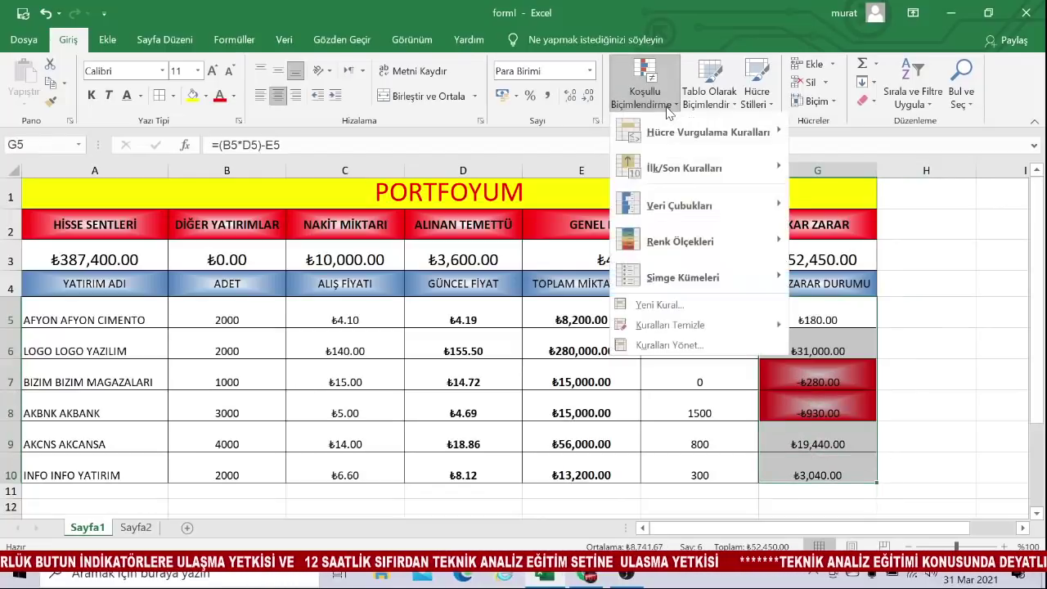
click(661, 305)
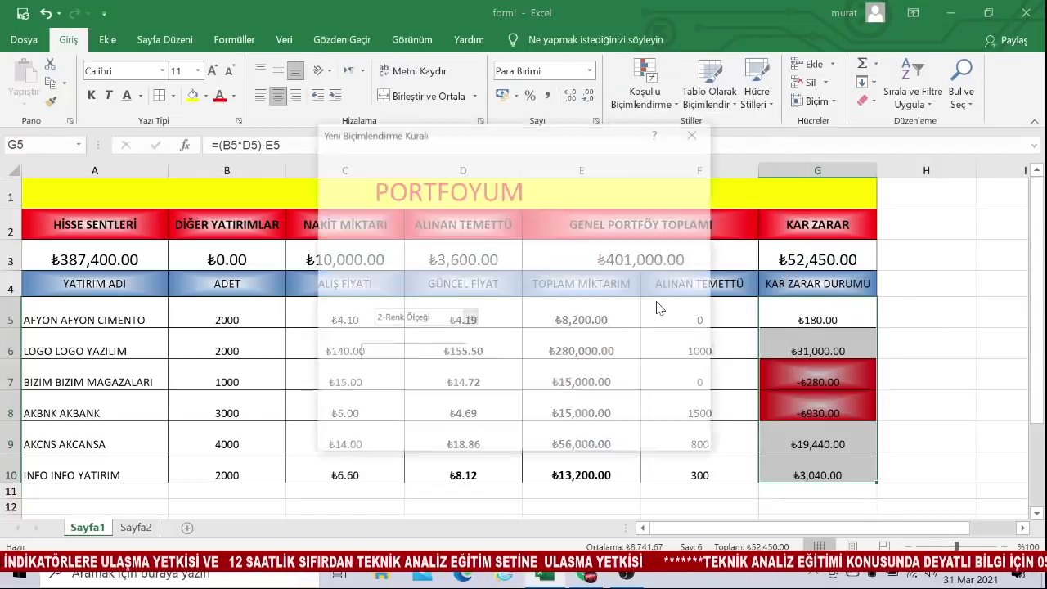
click(381, 194)
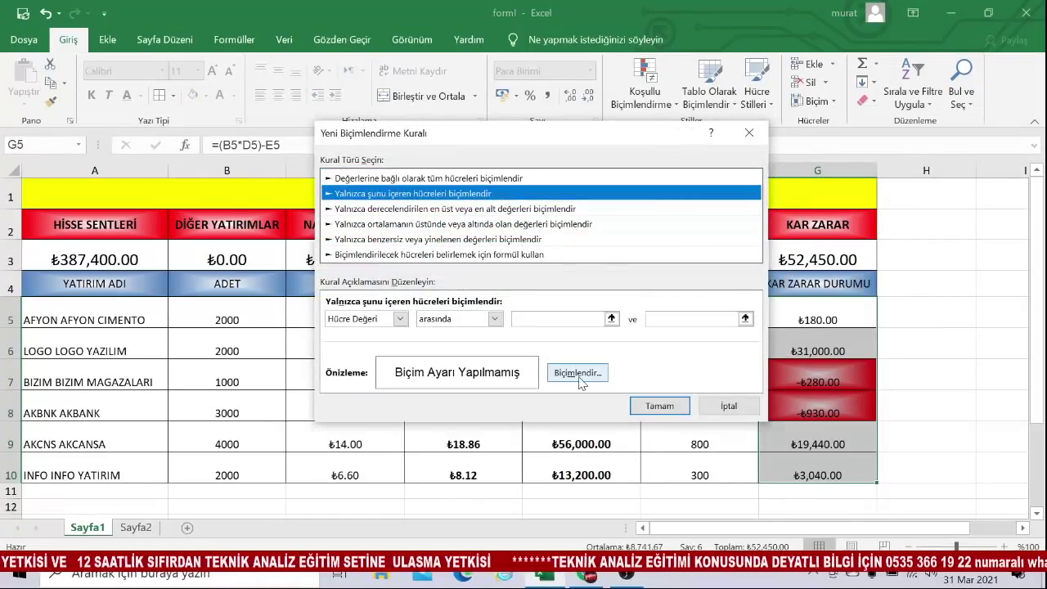
click(556, 319)
click(494, 319)
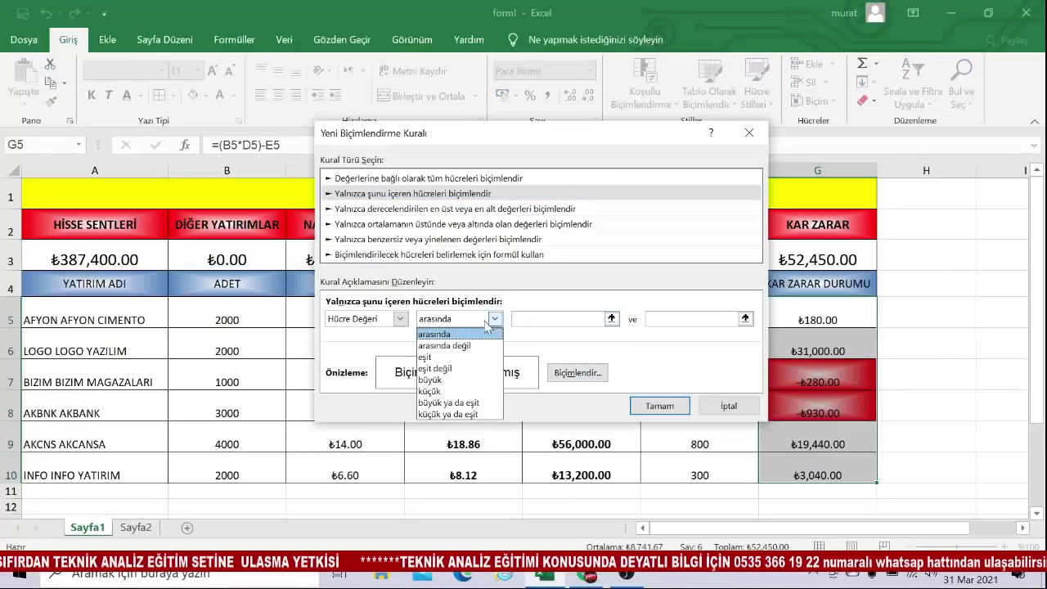
click(446, 380)
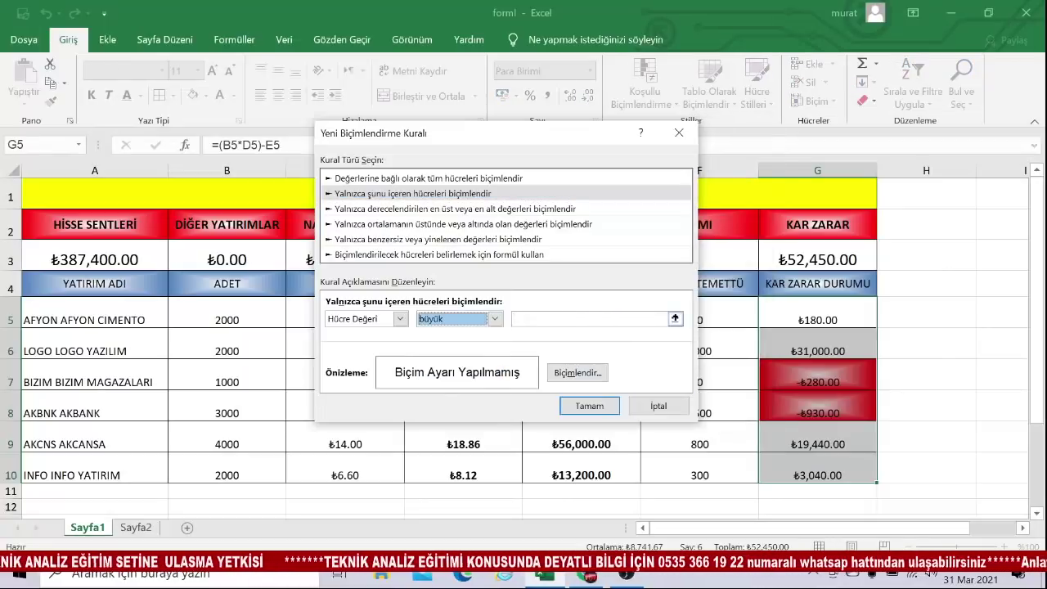
click(556, 319)
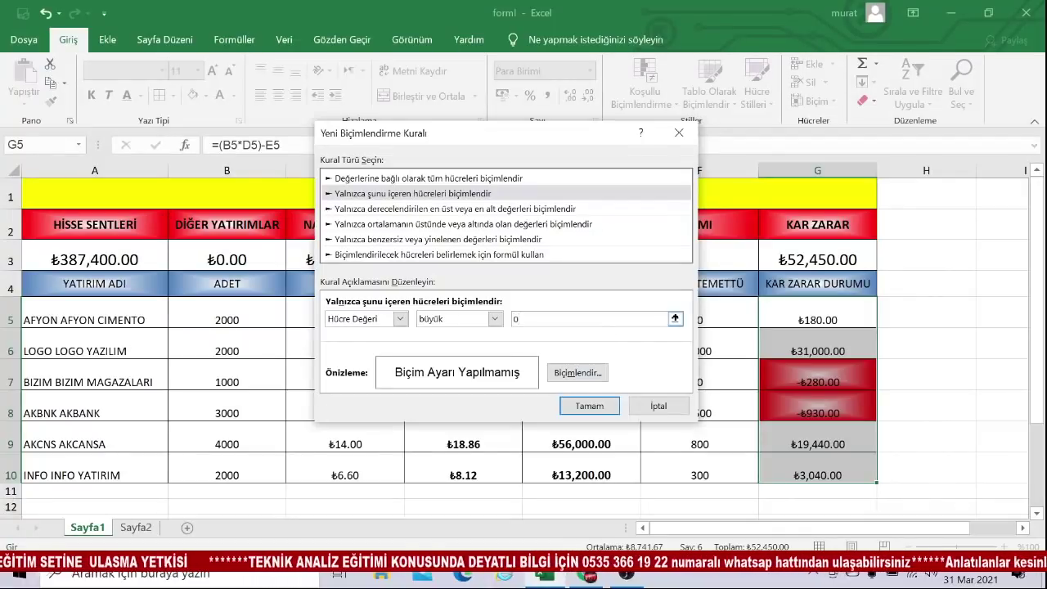
Give the positive-value rule a two-color white and light green gradient fill shaded from the center (Merkezden), and apply the rule.
click(576, 373)
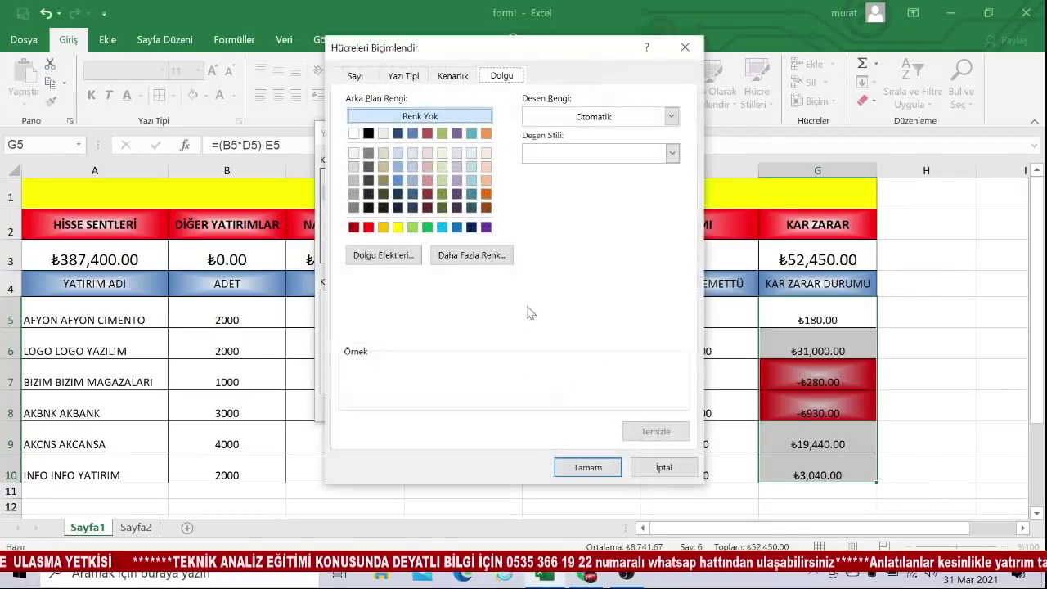
click(413, 228)
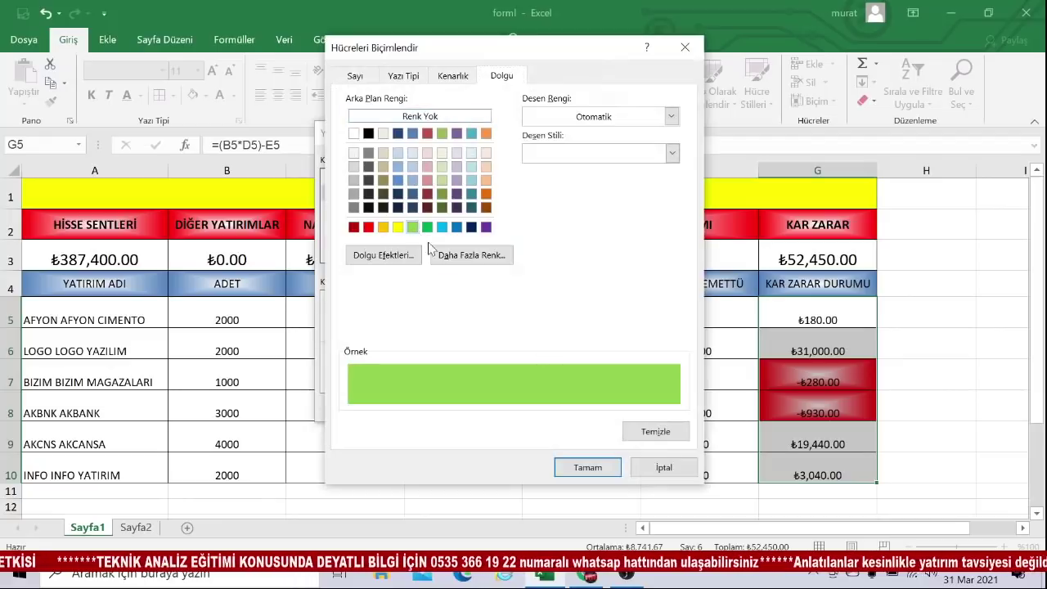
click(383, 254)
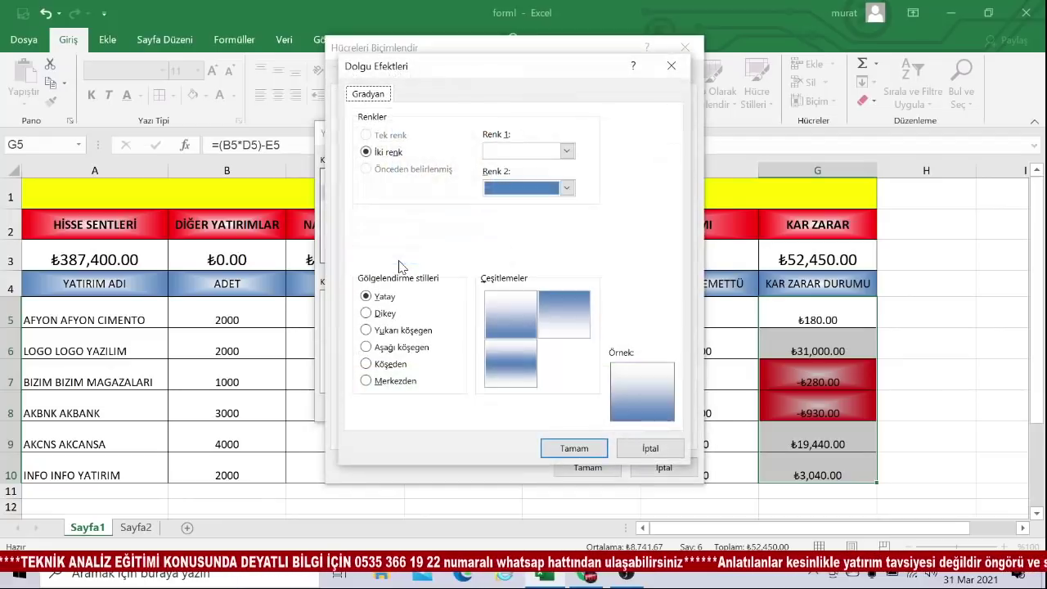
click(365, 382)
click(565, 188)
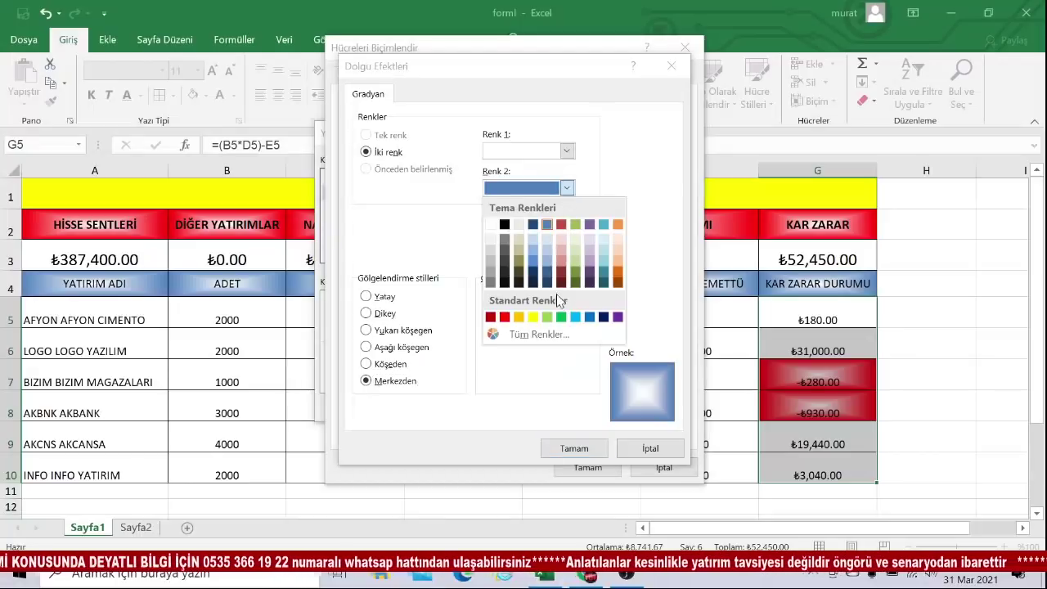
click(548, 317)
click(584, 451)
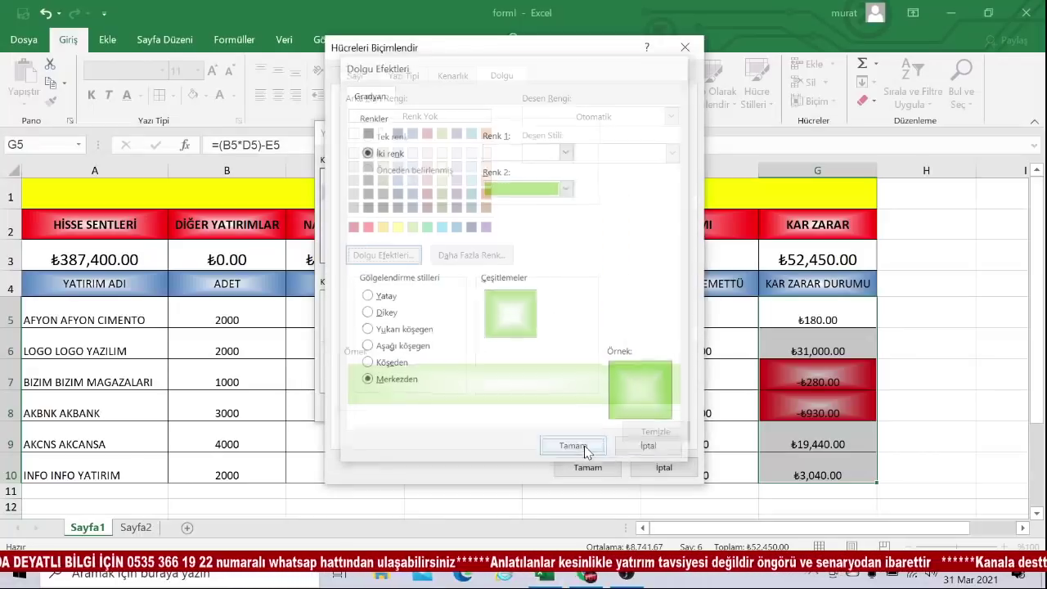
click(587, 467)
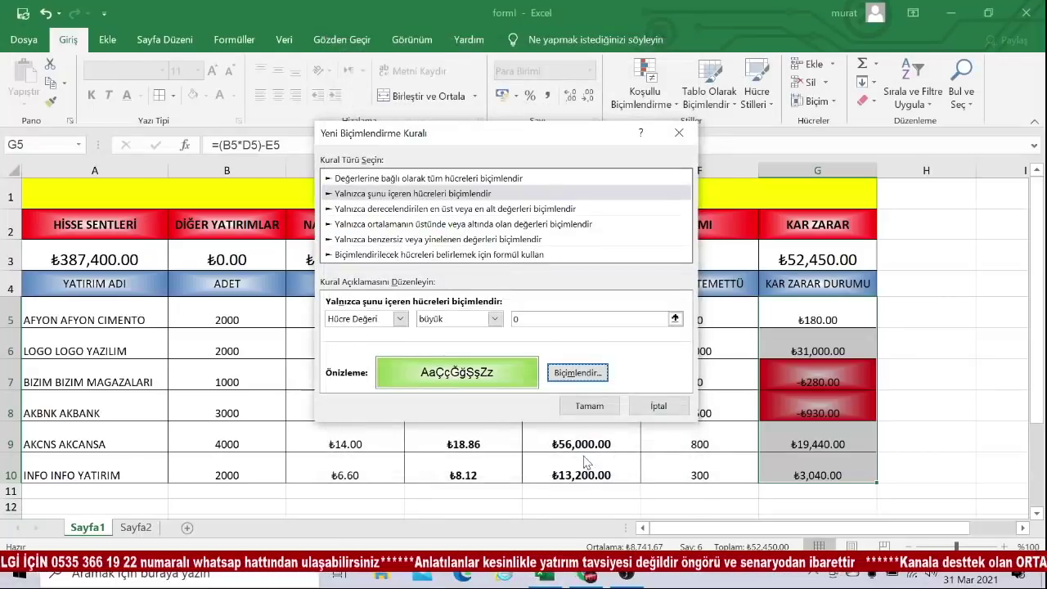
click(589, 406)
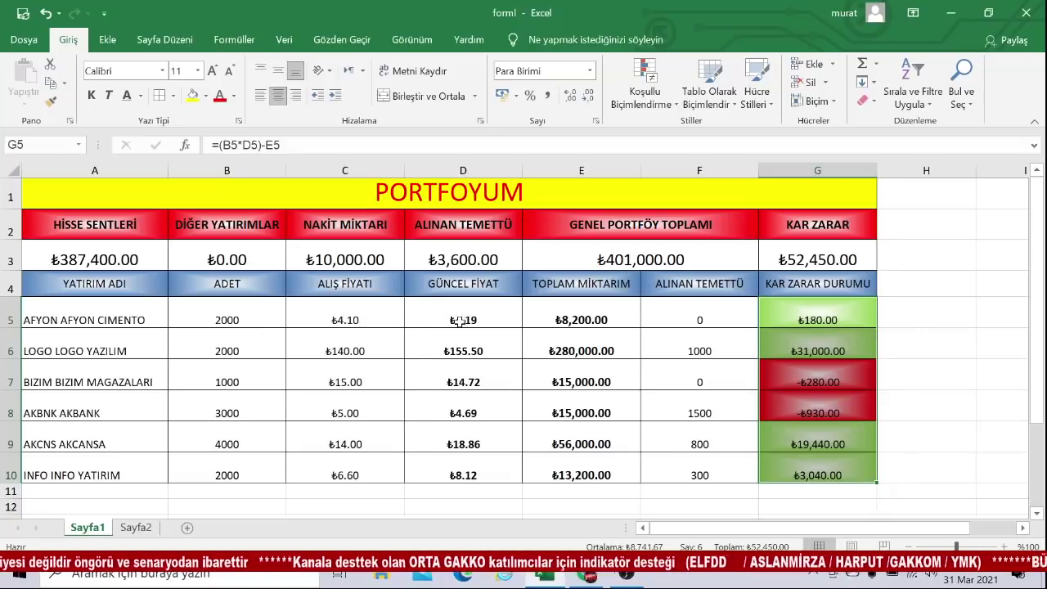
Set the ALIŞ FİYATI of AFYON AFYON CIMENTO in C5 to 4.30.
click(372, 319)
key(F2)
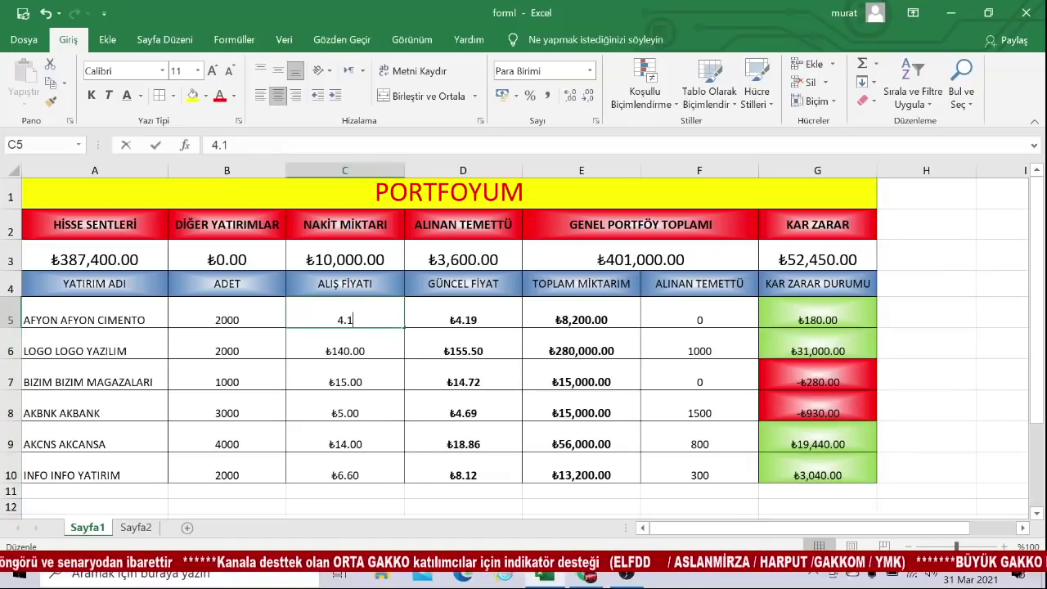
key(BackSpace)
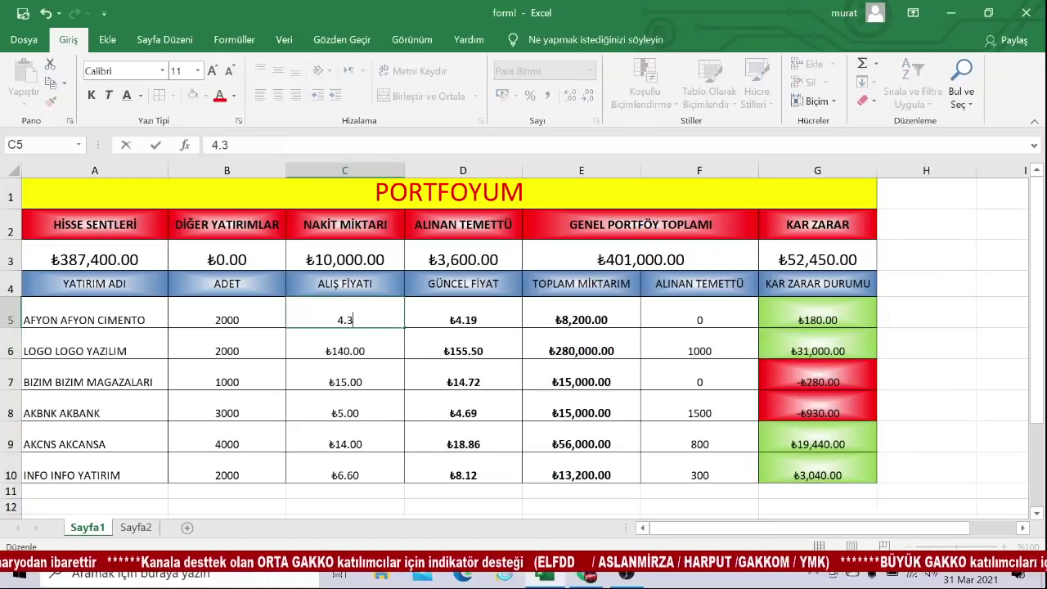
text(30)
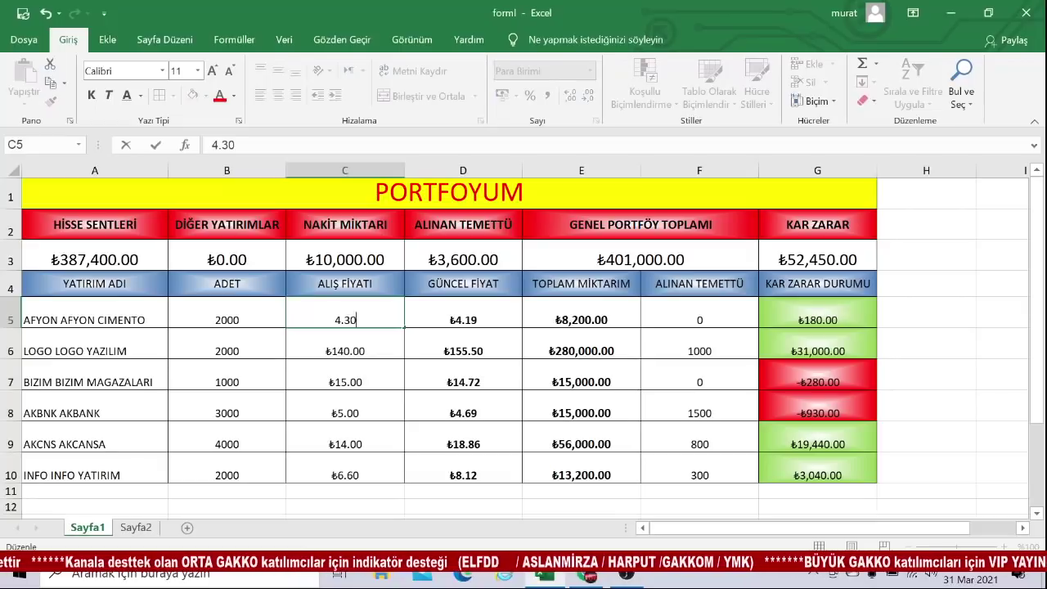
key(Return)
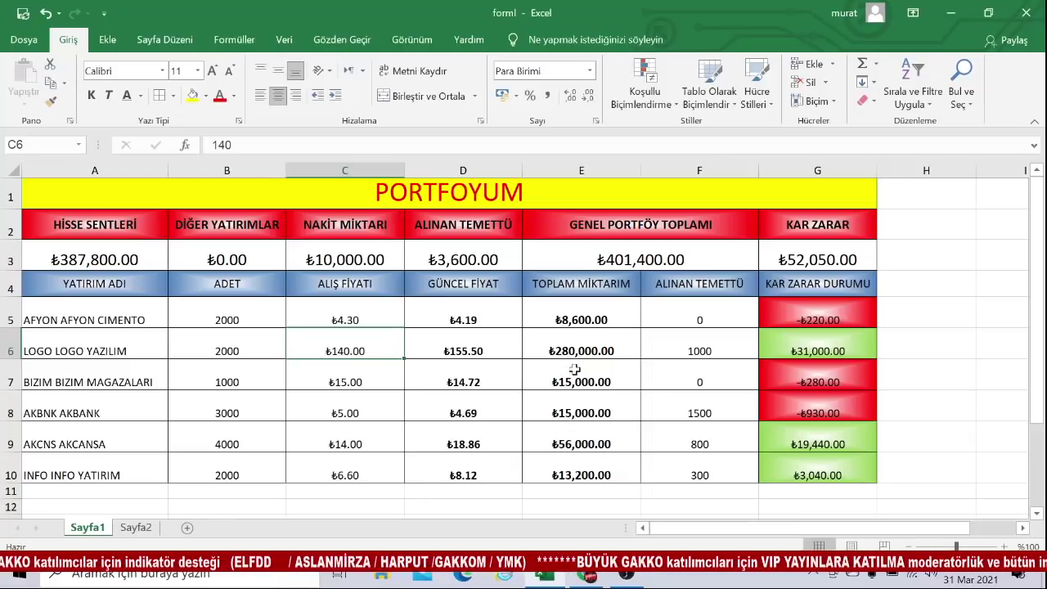
click(665, 407)
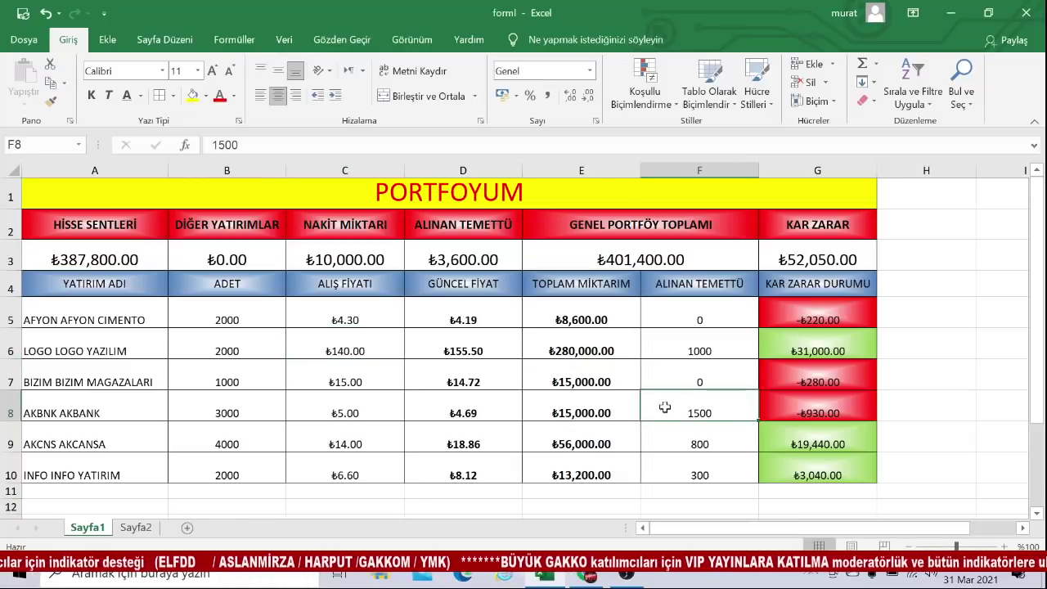
click(939, 370)
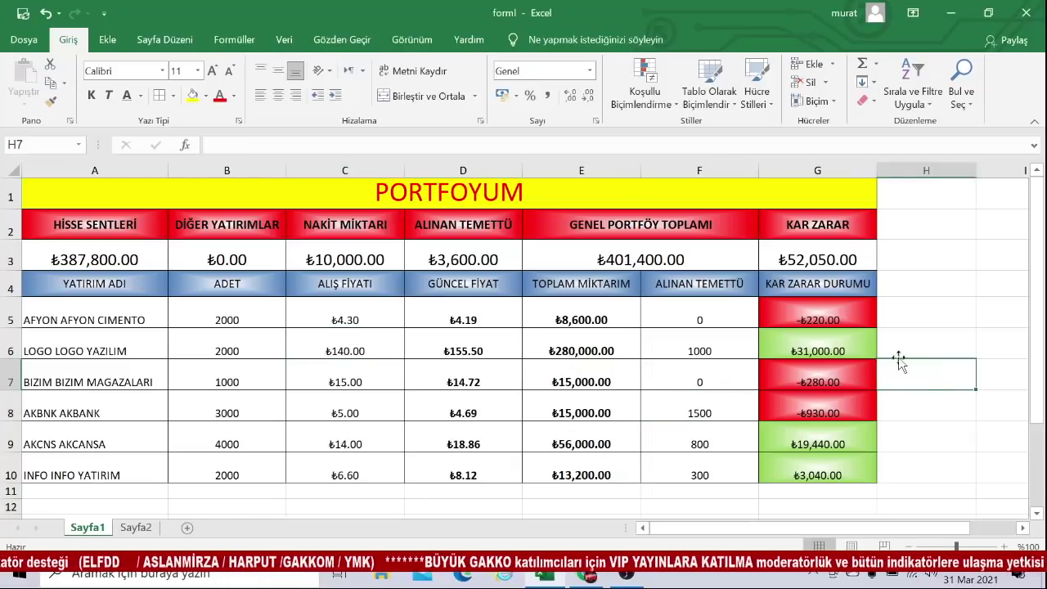
click(449, 386)
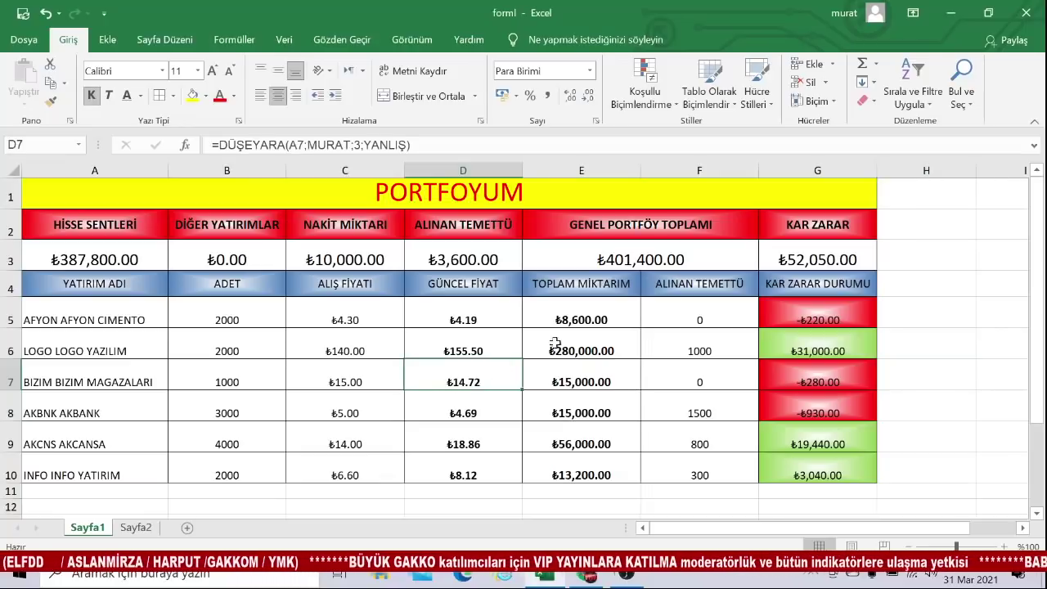
Link H1 on Sayfa1 to the first Saat value on the other sheet with the formula =Sayfa2!F2.
click(917, 200)
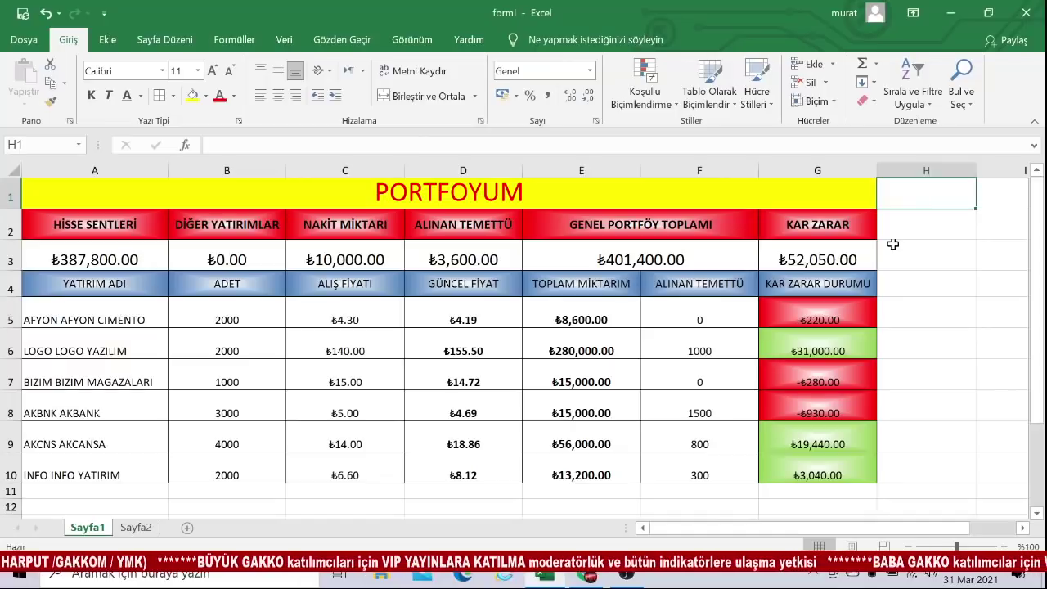
click(134, 527)
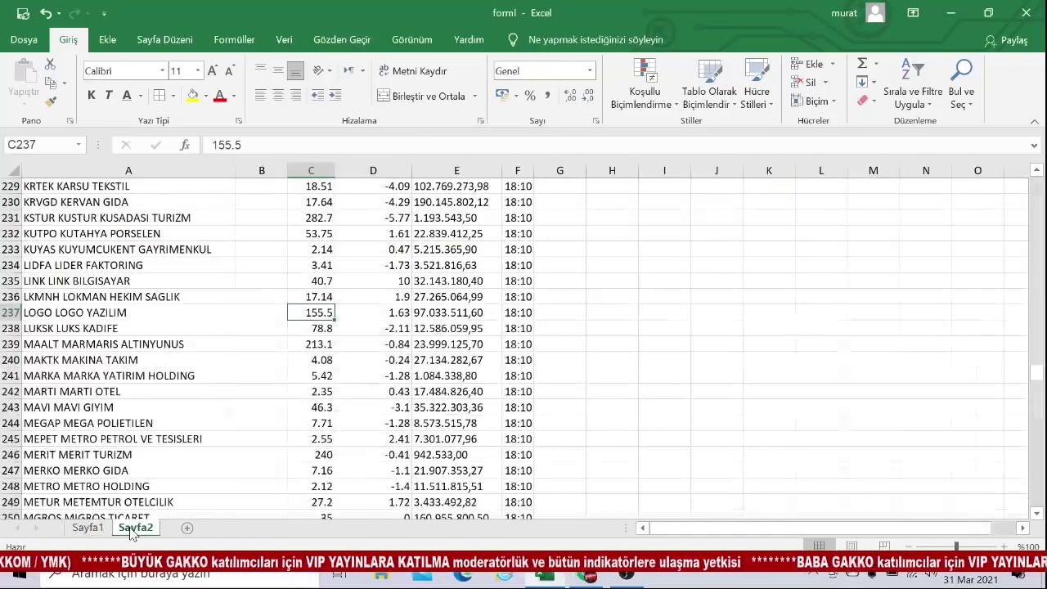
scroll(517, 214, up, 9)
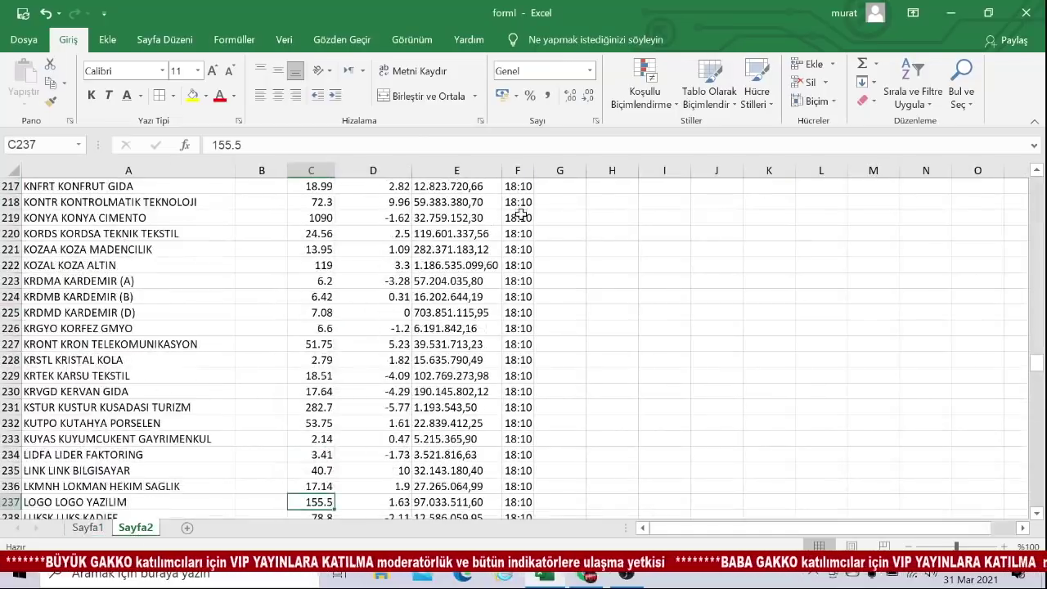
drag(1037, 352, 1037, 185)
click(522, 202)
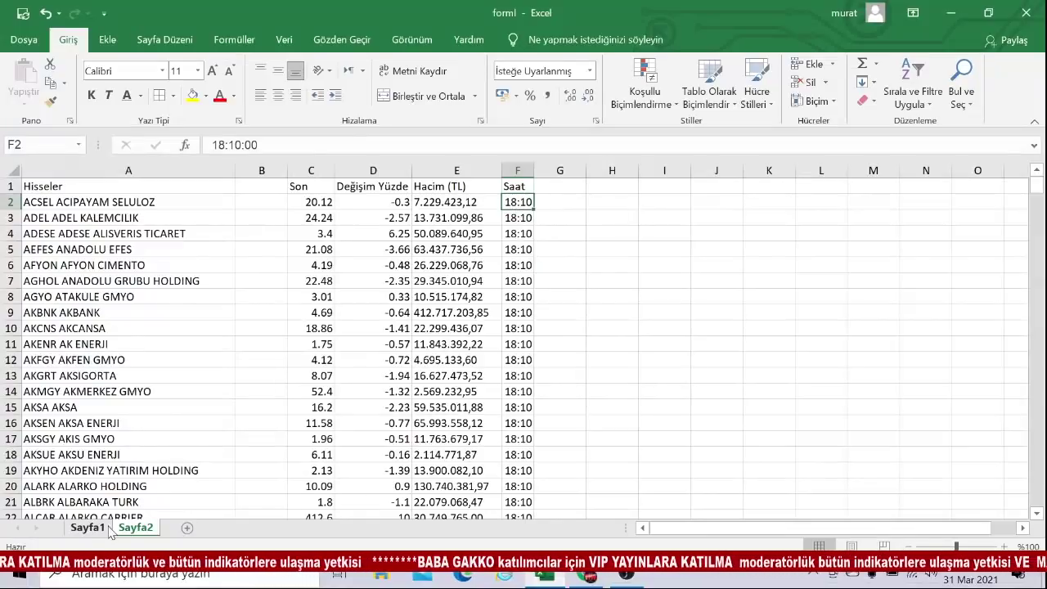
key(ctrl+Page_Up)
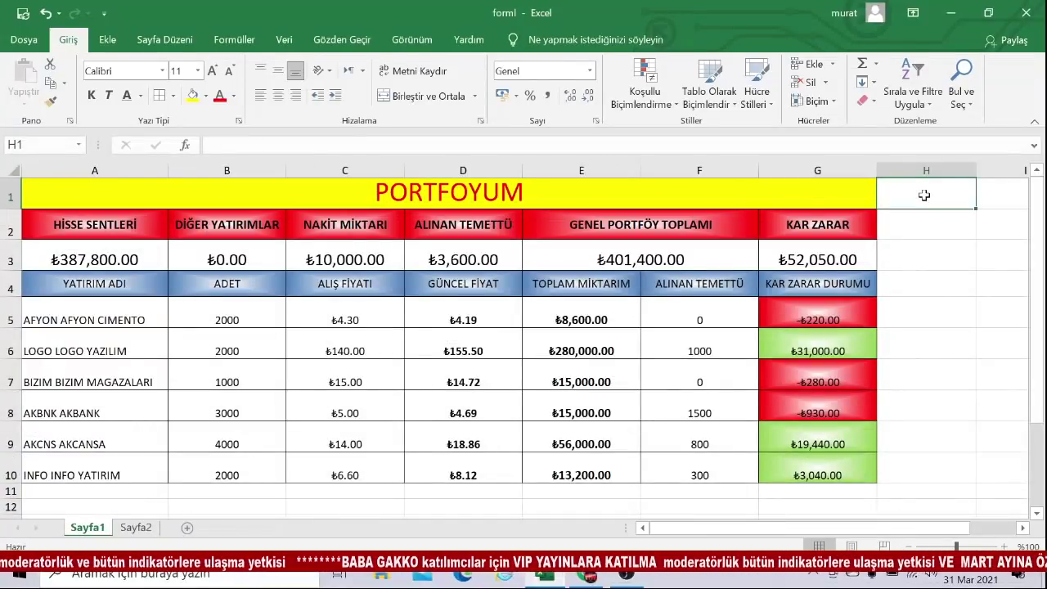
text(=)
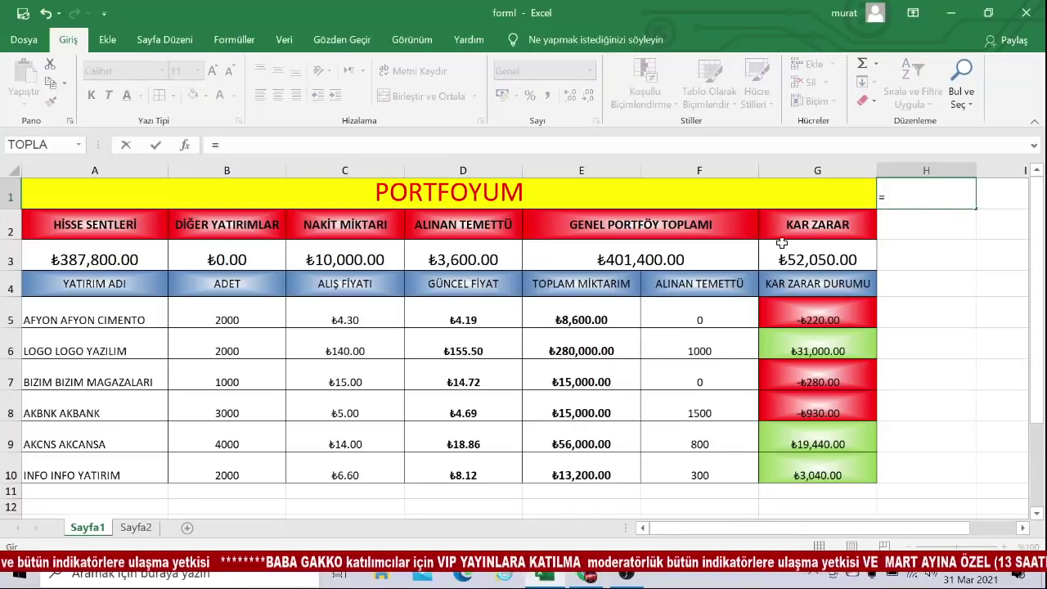
click(136, 528)
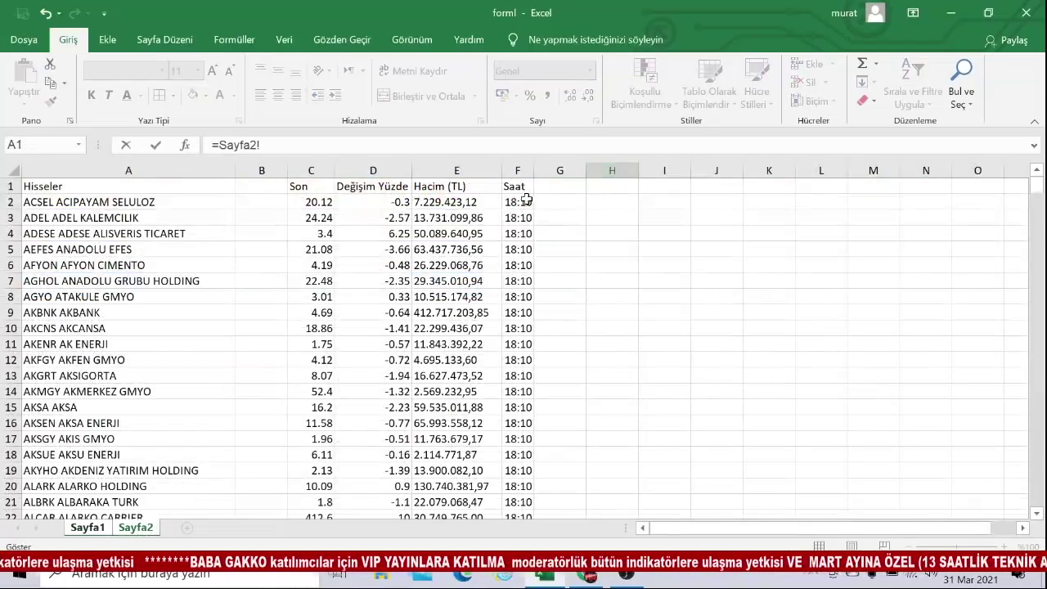
click(518, 202)
key(Return)
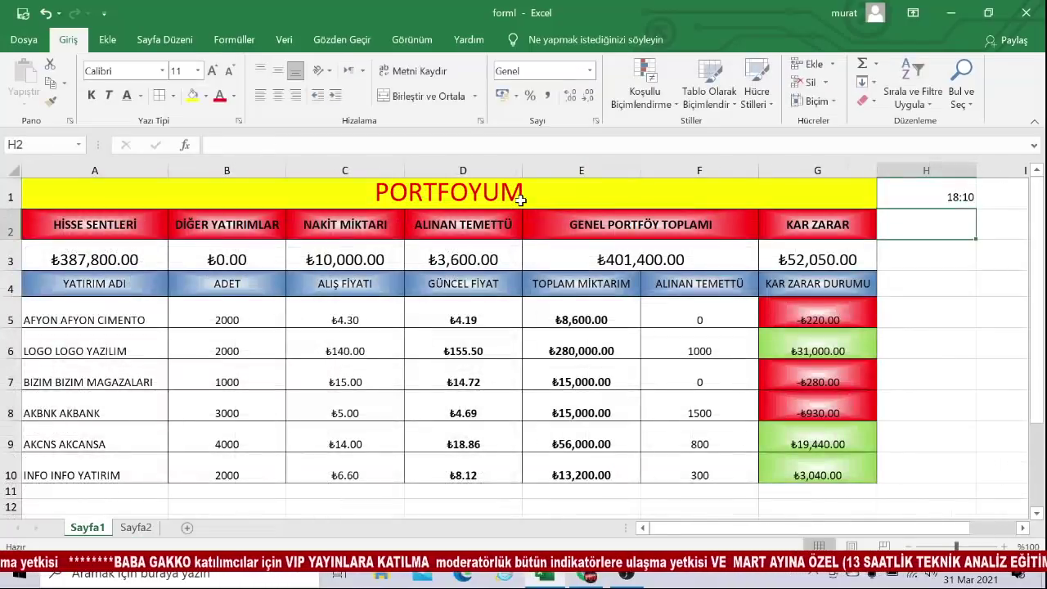
Center the time in H1, fill the cell yellow, and make the text bold at font size 16.
click(958, 191)
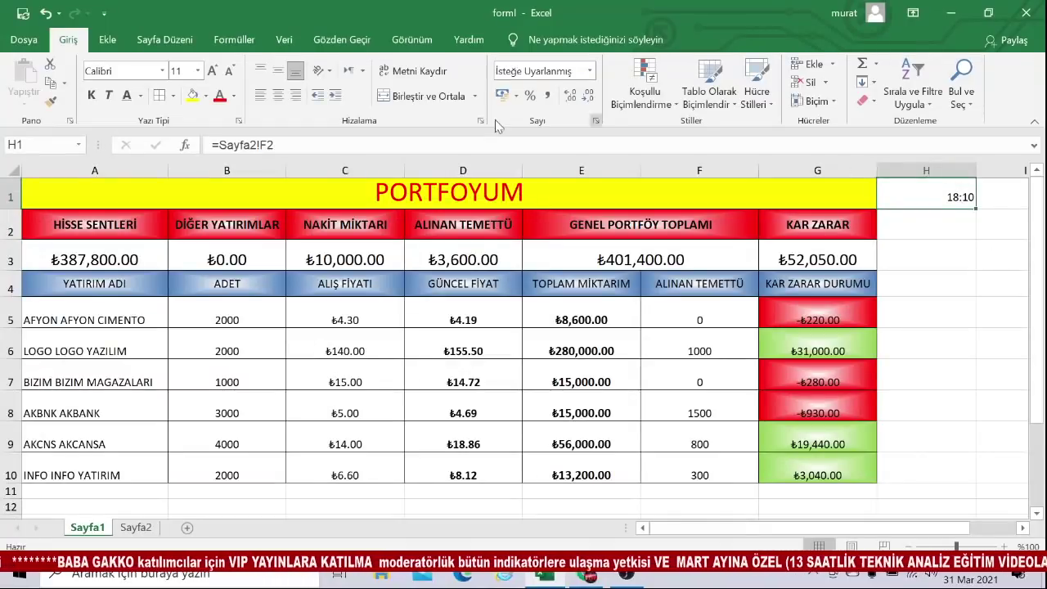
click(278, 95)
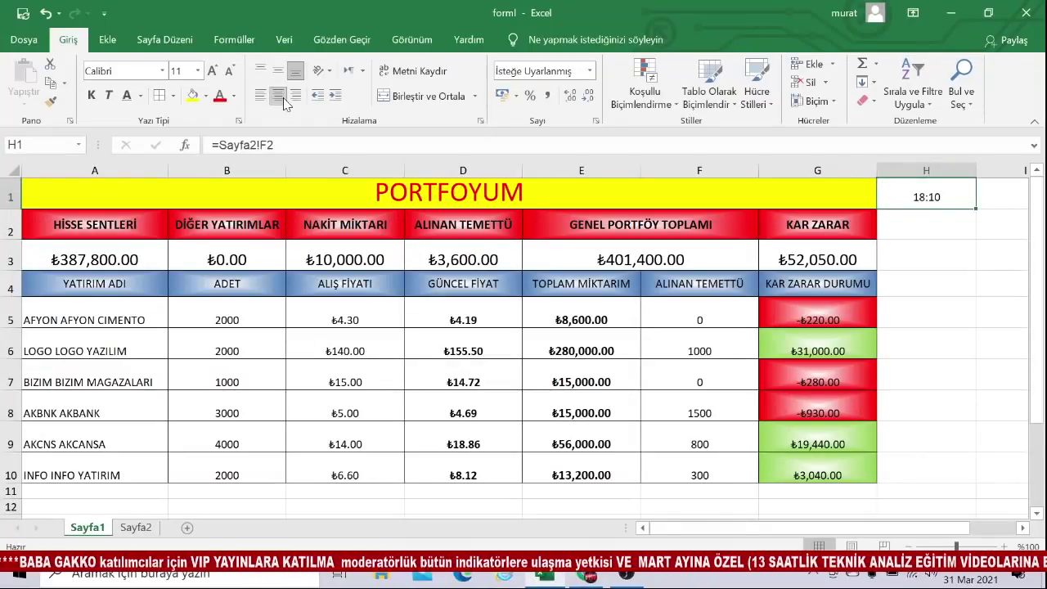
click(193, 95)
click(93, 96)
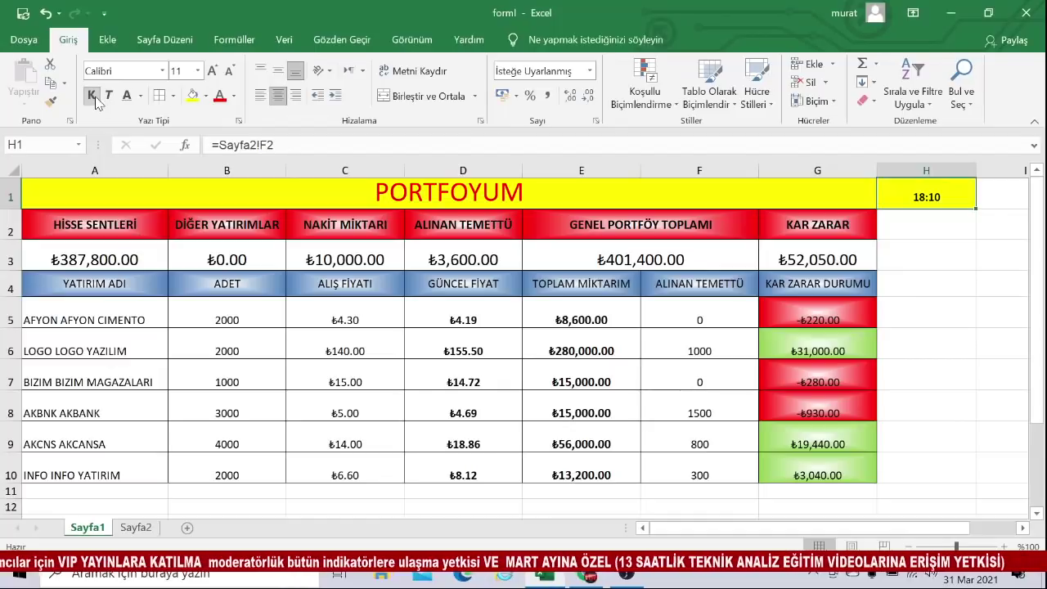
click(212, 71)
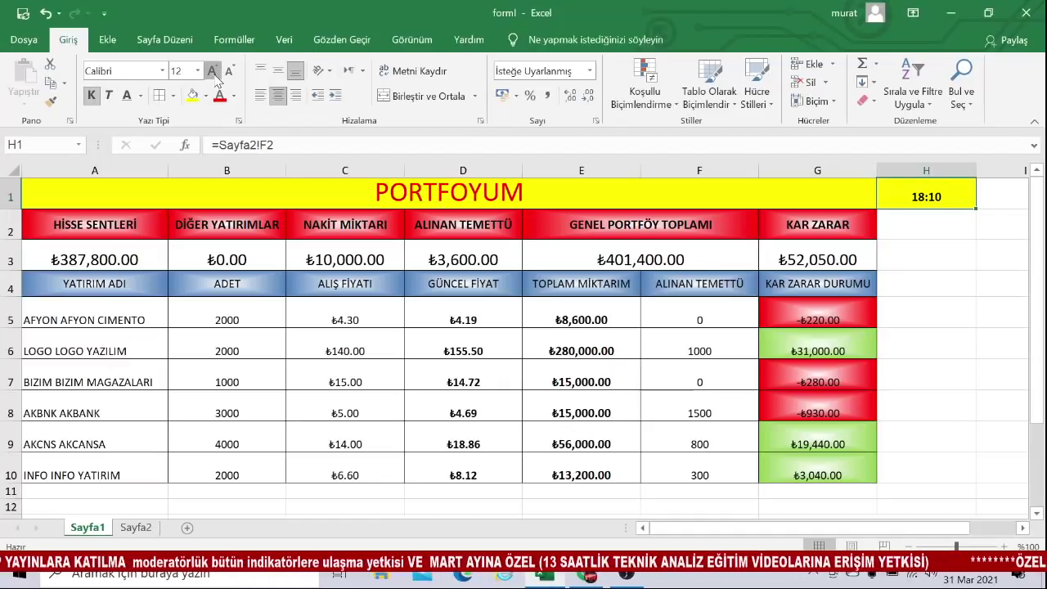
click(213, 71)
click(213, 71)
click(952, 250)
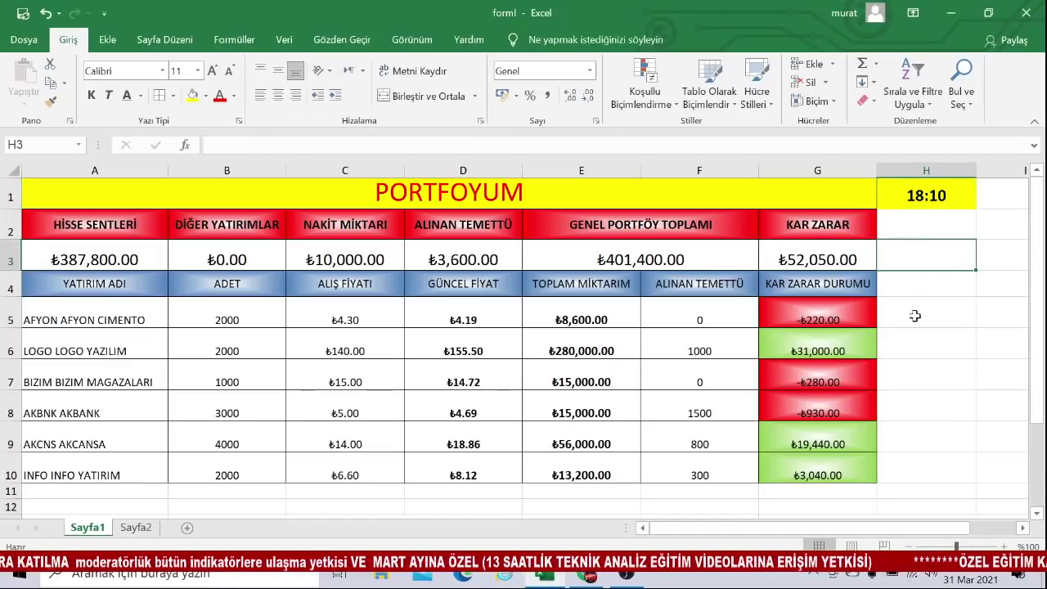
click(934, 204)
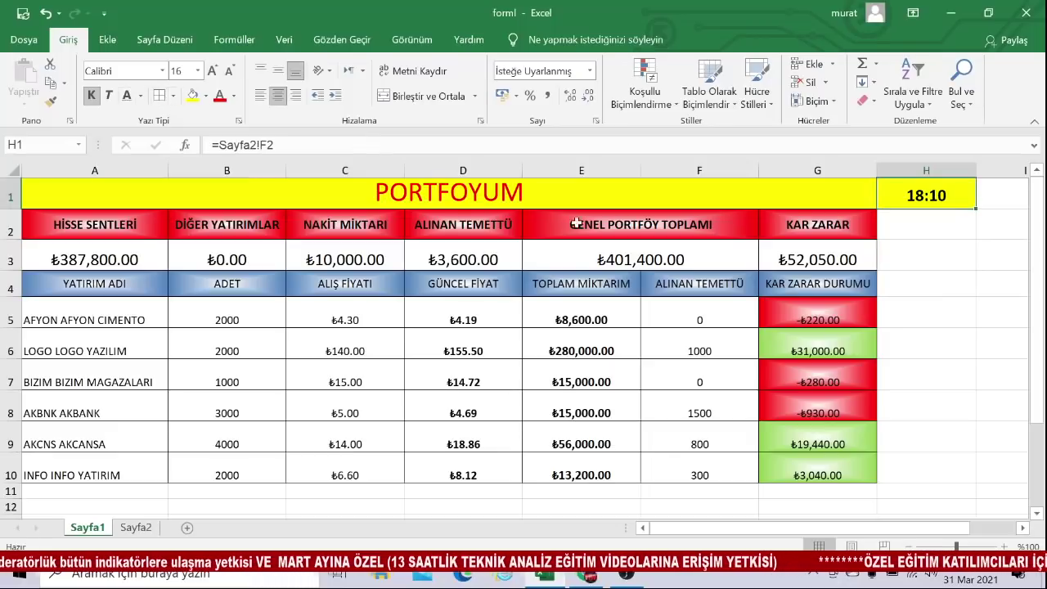
Refresh all of the workbook's external data connections to update the stock prices.
click(929, 309)
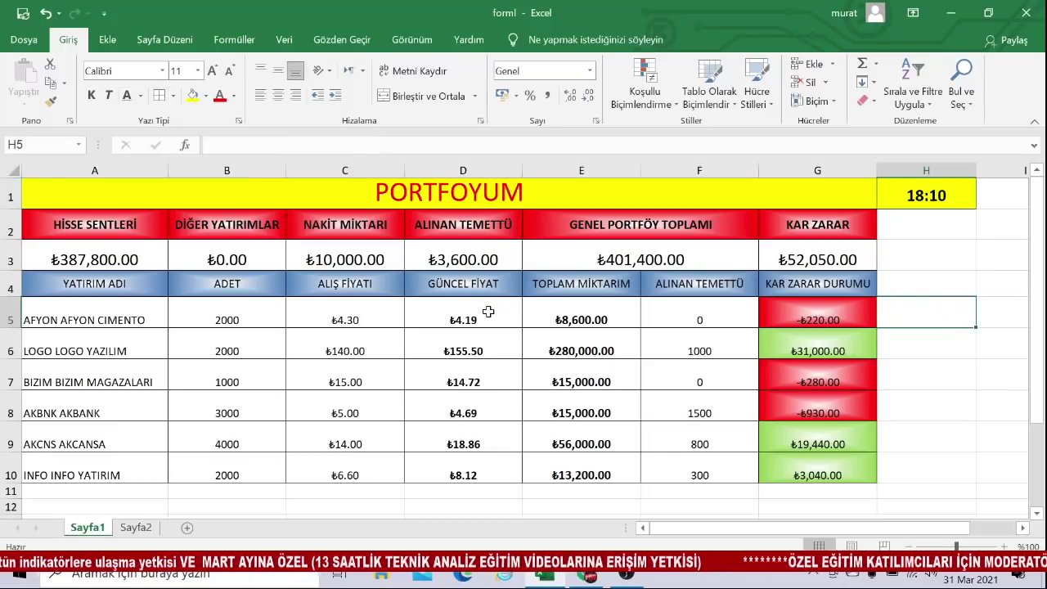
click(292, 42)
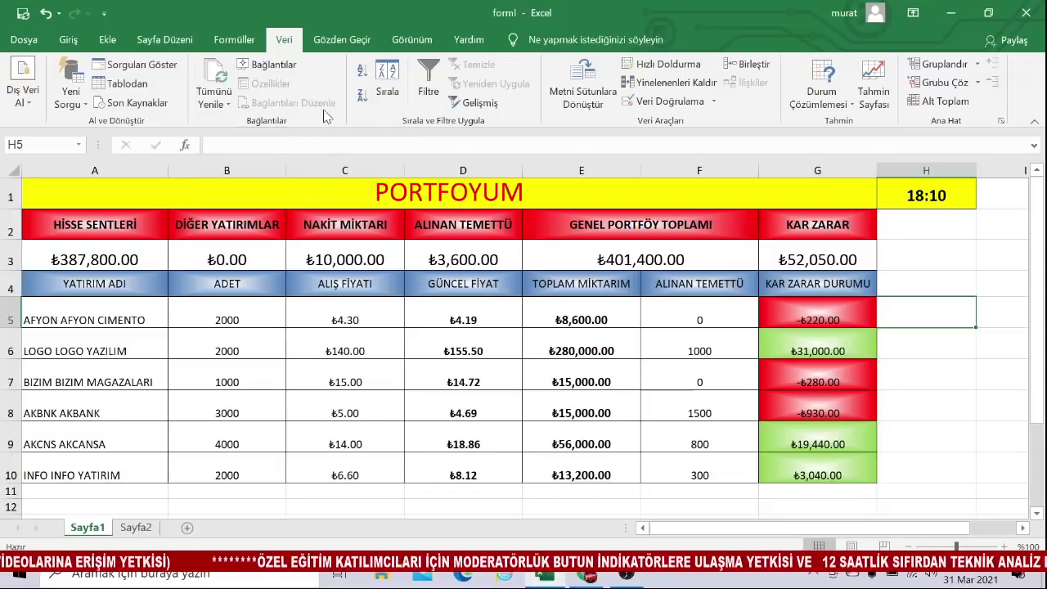
click(230, 104)
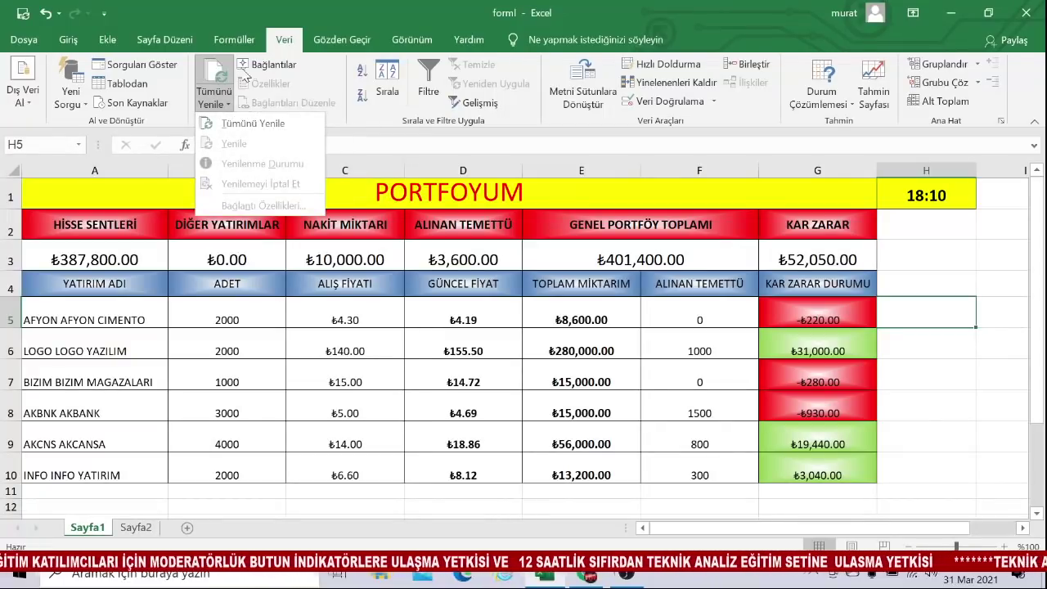
click(266, 124)
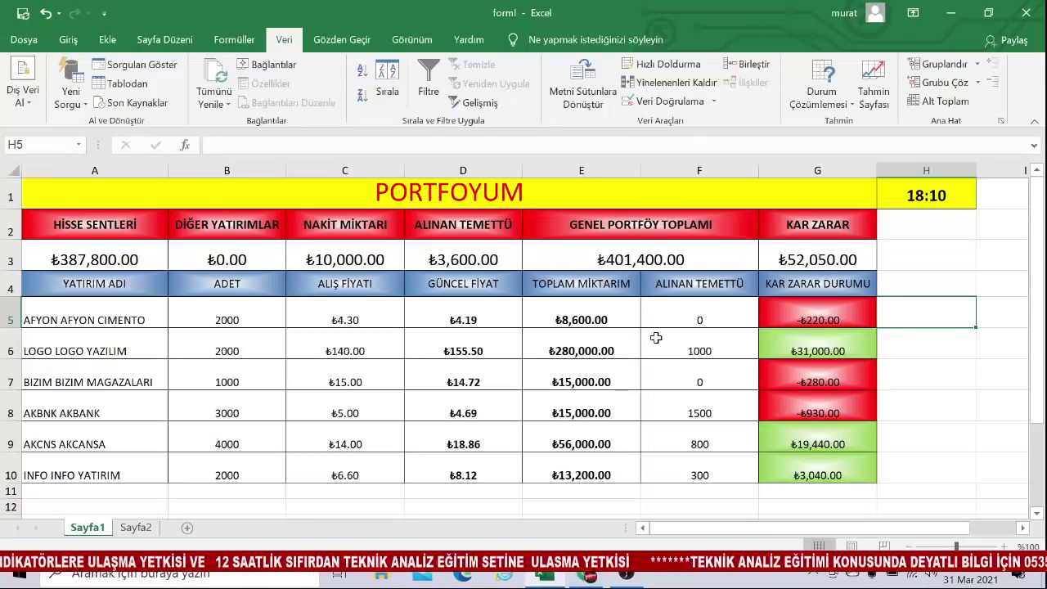
click(569, 342)
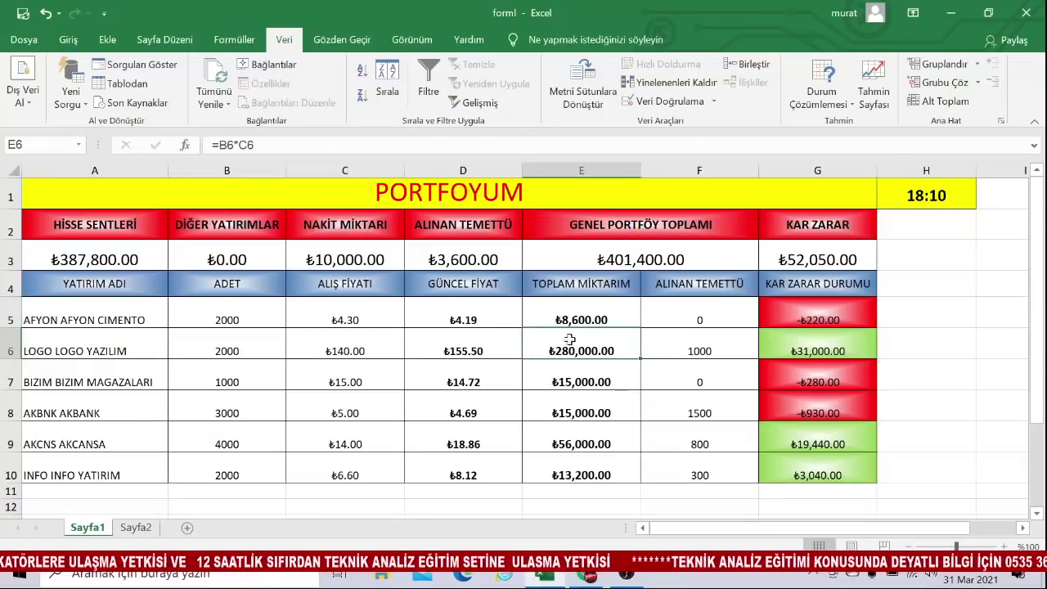
Examine the refresh settings in the properties of the workbook connection Bağlantı.
click(229, 106)
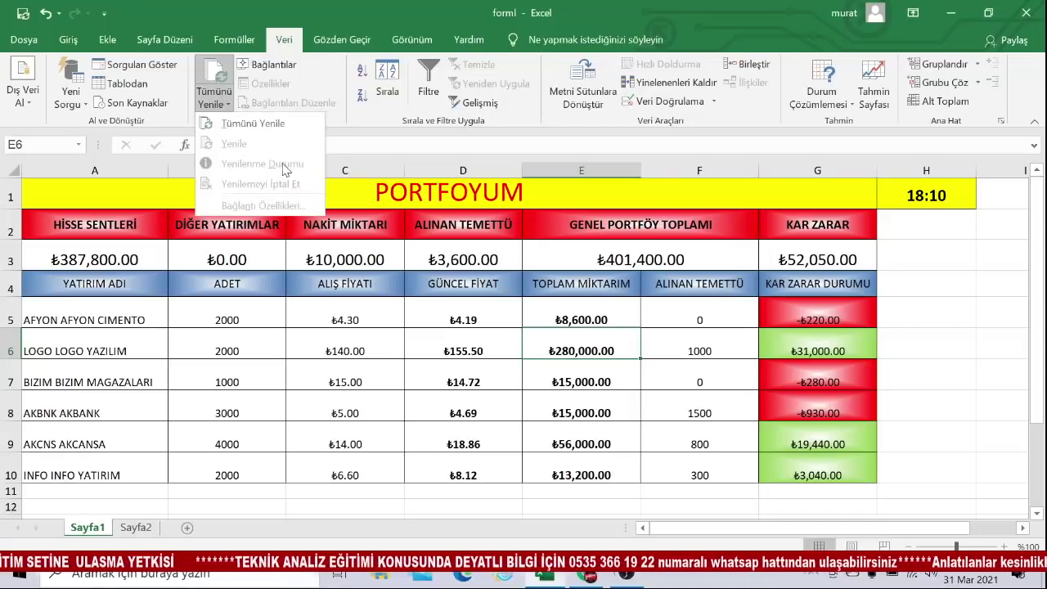
click(281, 70)
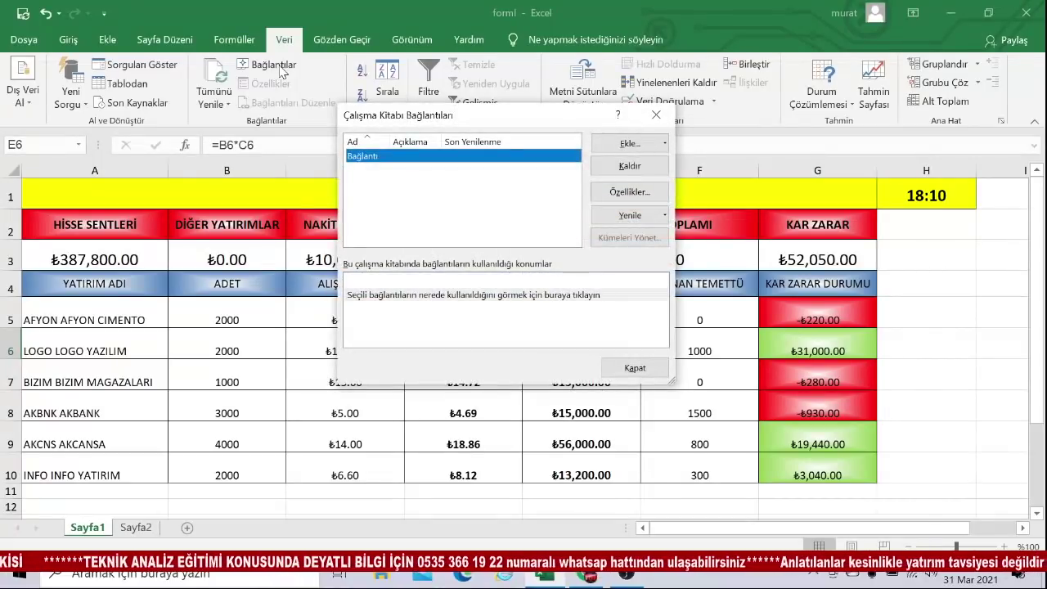
click(624, 193)
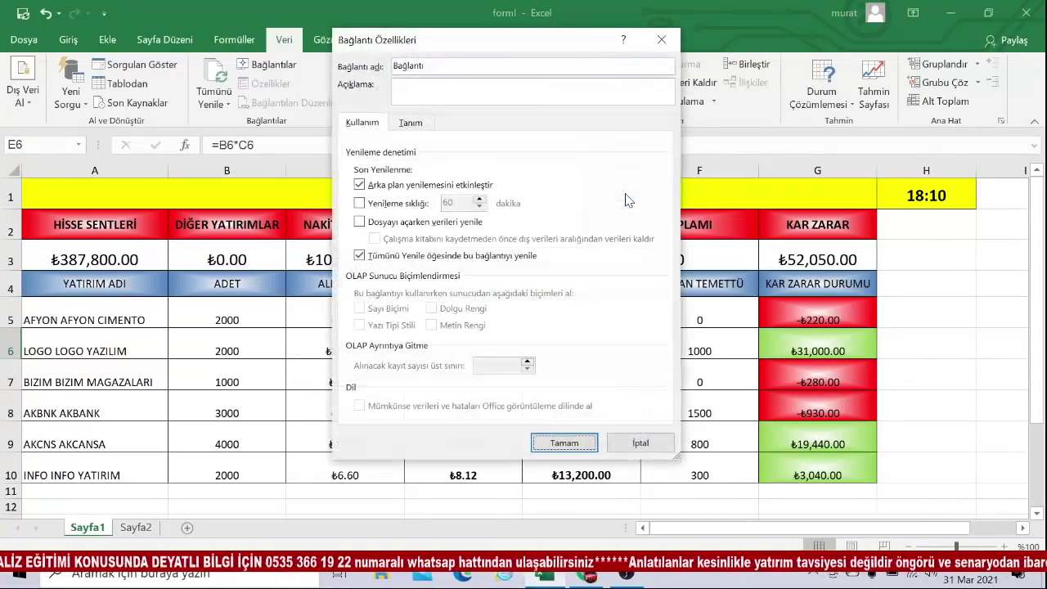
click(661, 39)
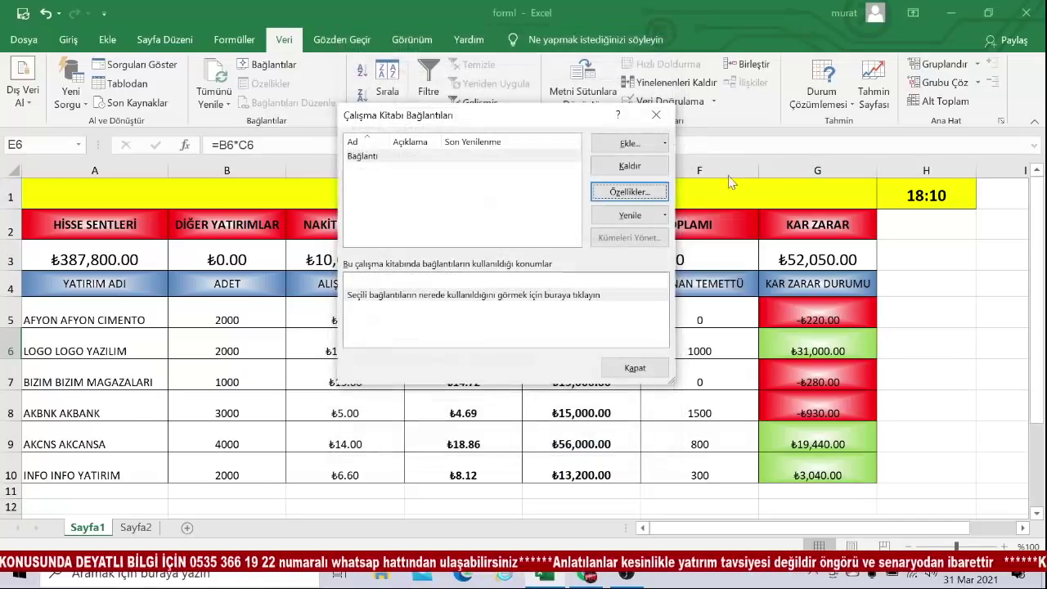
click(656, 115)
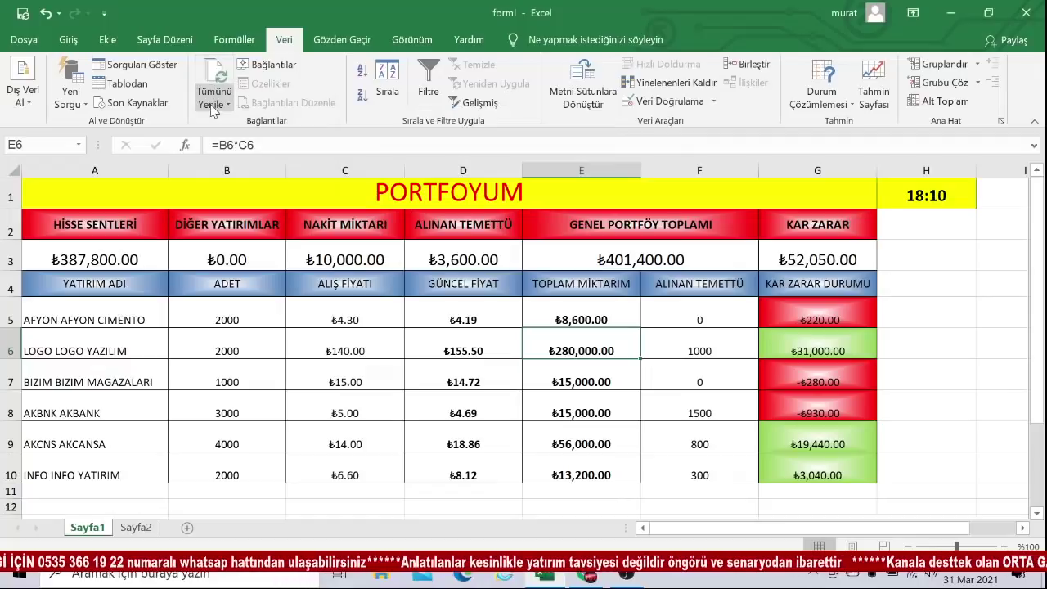
Set the connection Bağlantı to refresh every 15 minutes and whenever the file is opened.
click(286, 67)
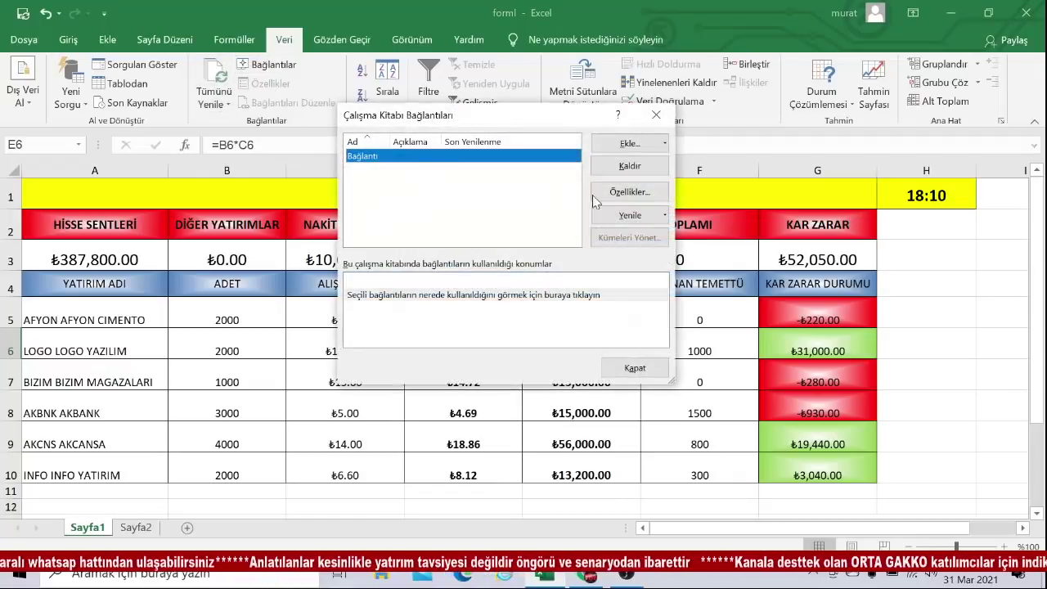
click(631, 193)
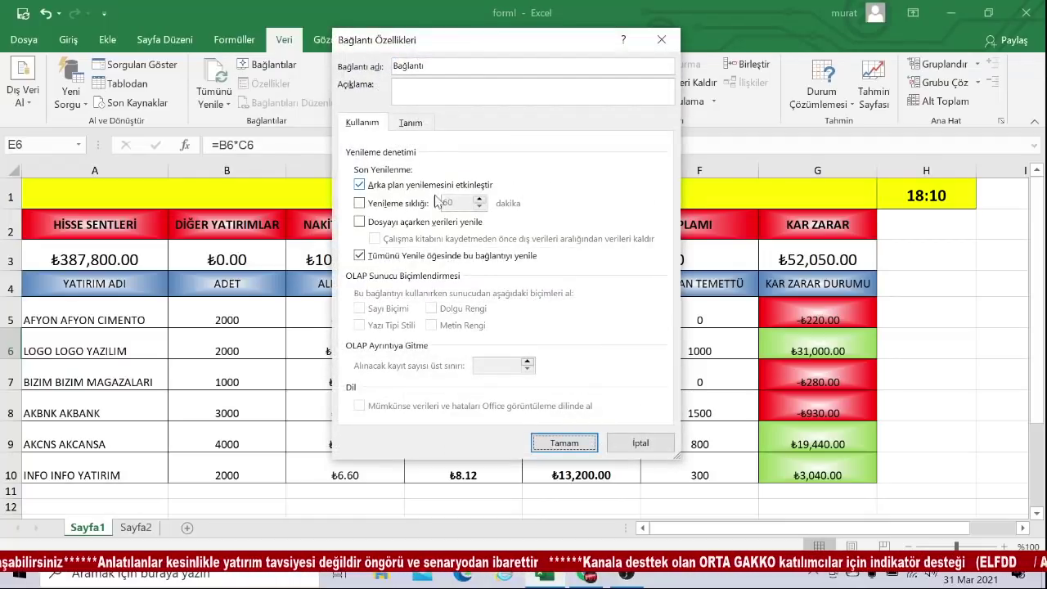
click(360, 205)
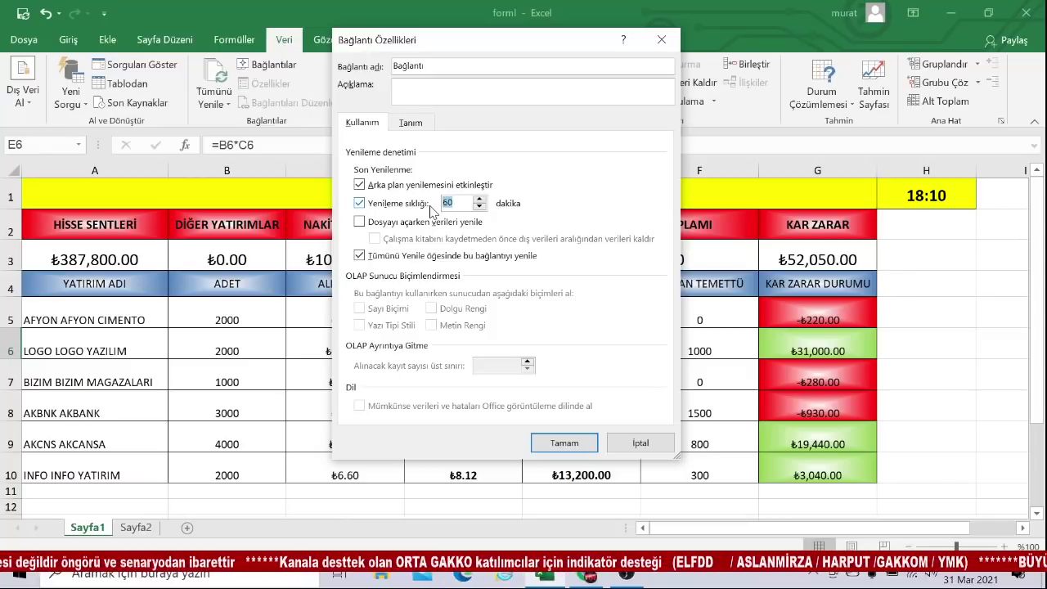
text(15)
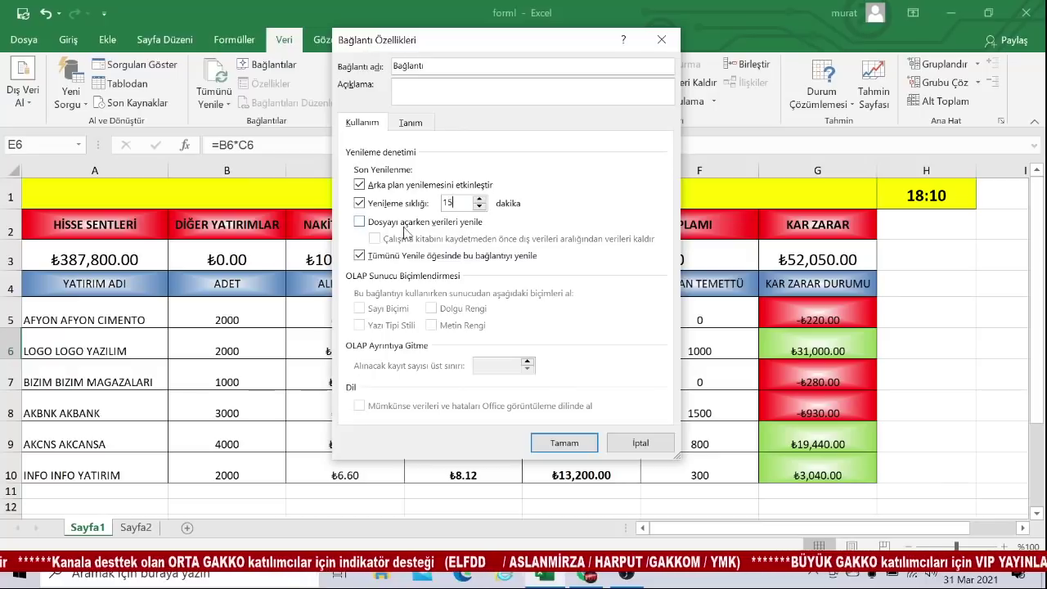
click(359, 223)
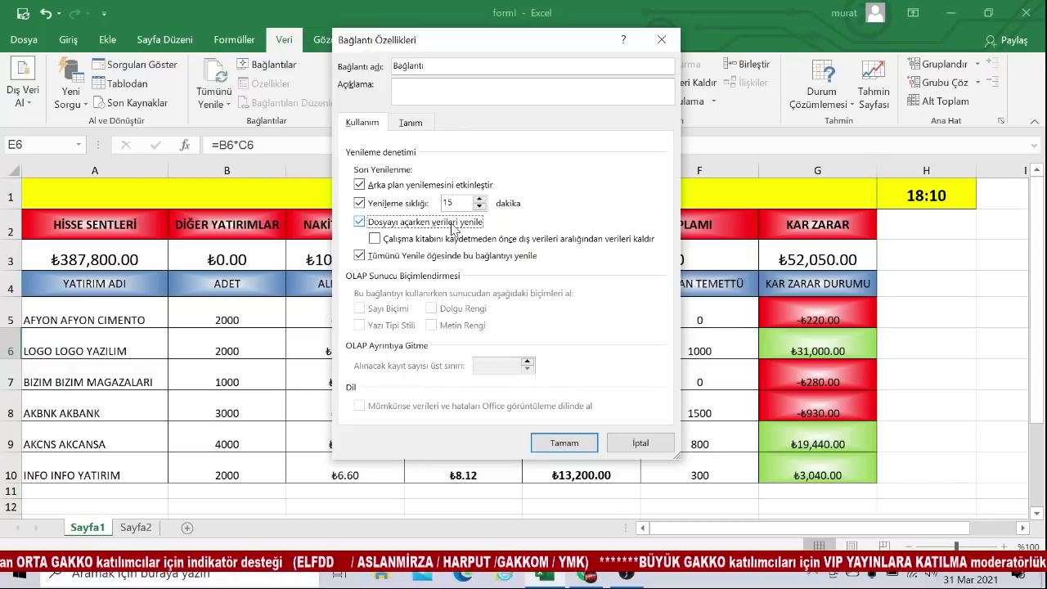
click(563, 443)
click(633, 366)
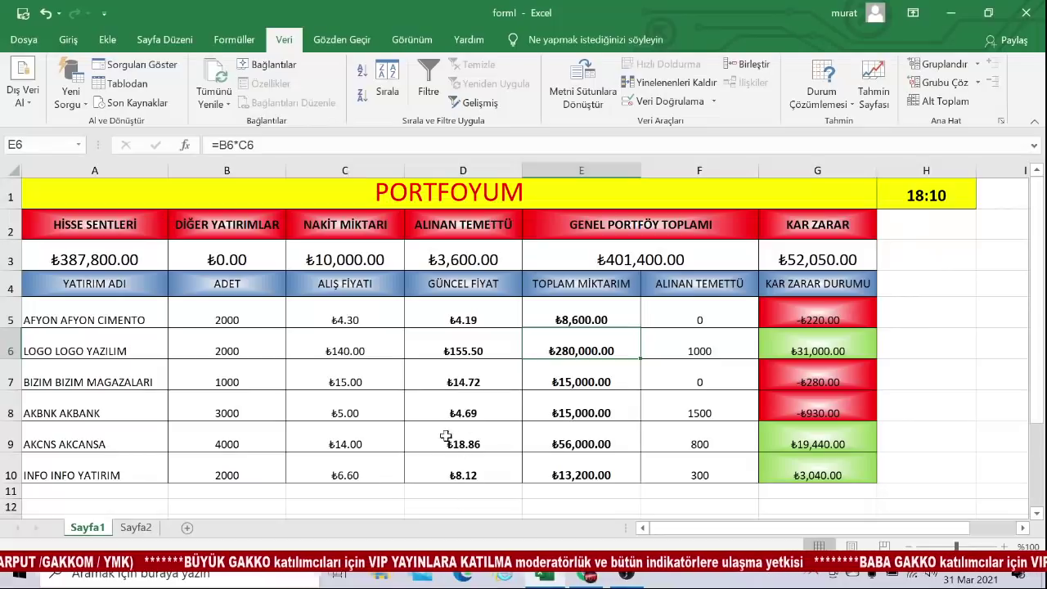
Run Tümünü Yenile to reload all connected data with the new refresh settings.
click(219, 94)
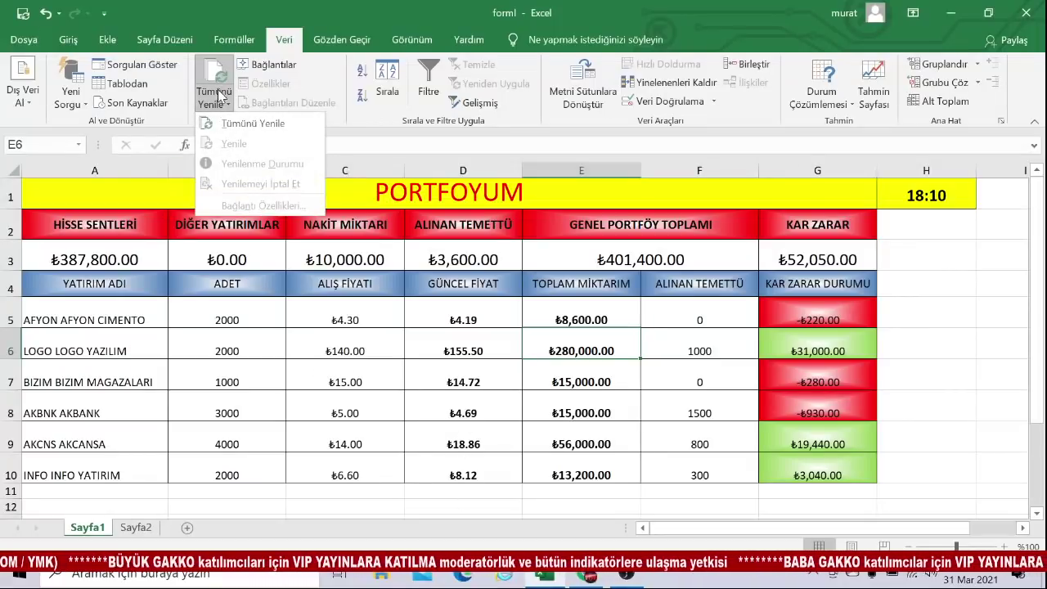
click(251, 124)
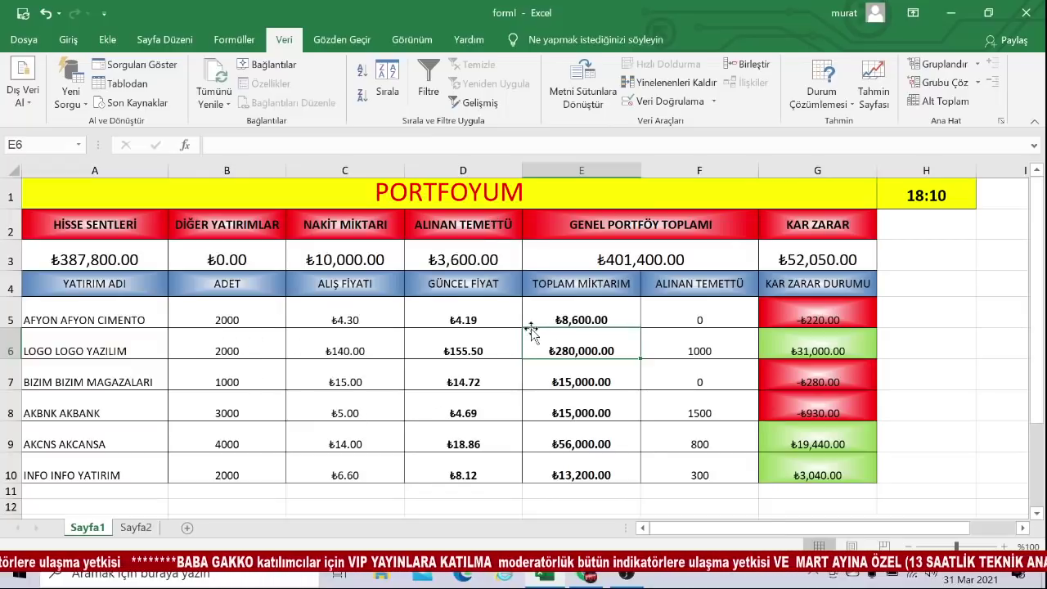
click(574, 371)
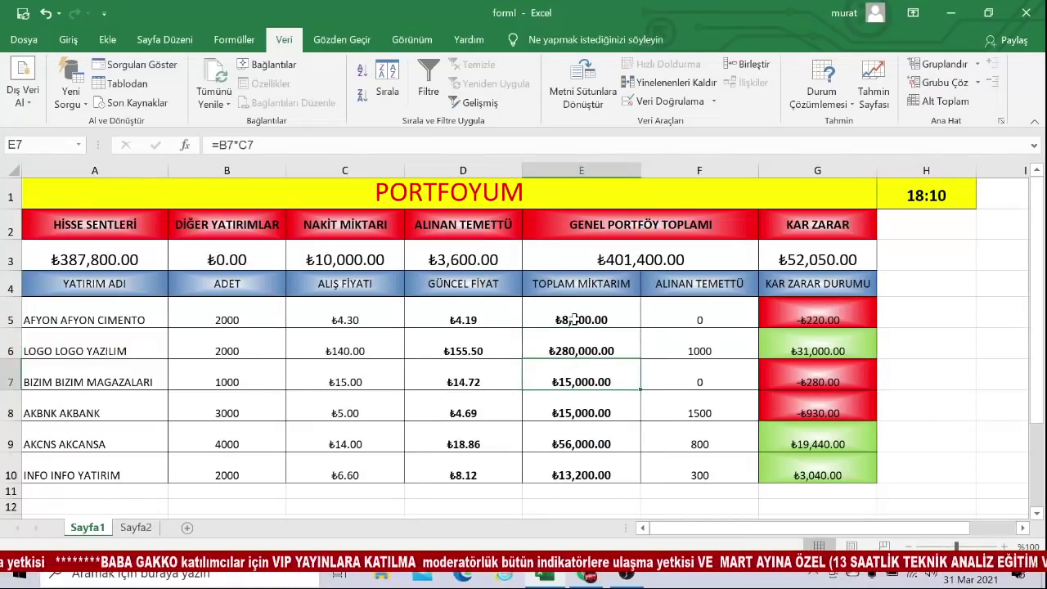
Apply orange gradient-fill data bars to the TOPLAM MİKTARIM values in E5:E10.
drag(575, 319, 579, 474)
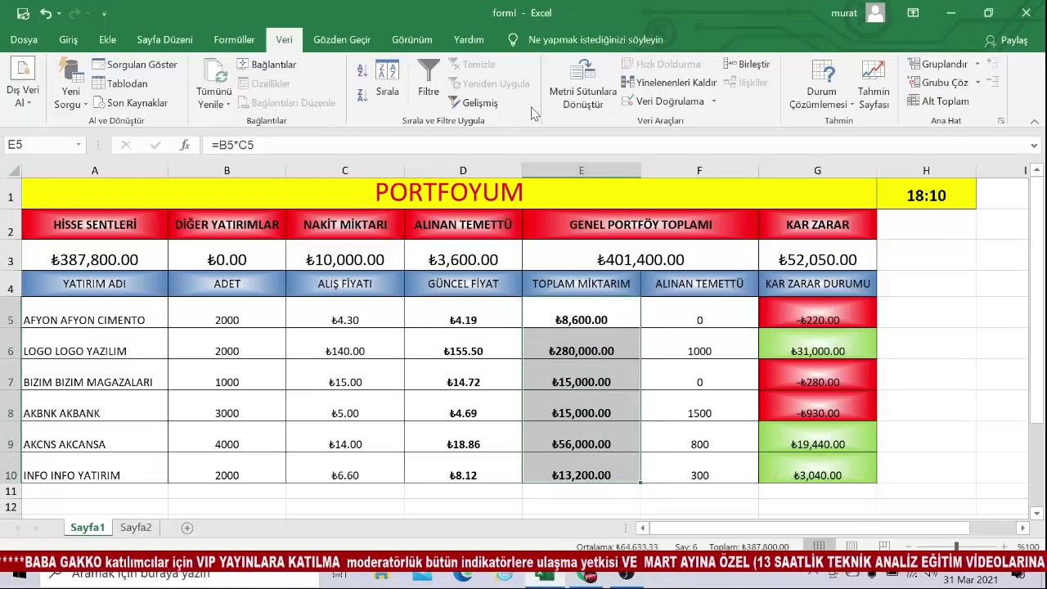
click(68, 39)
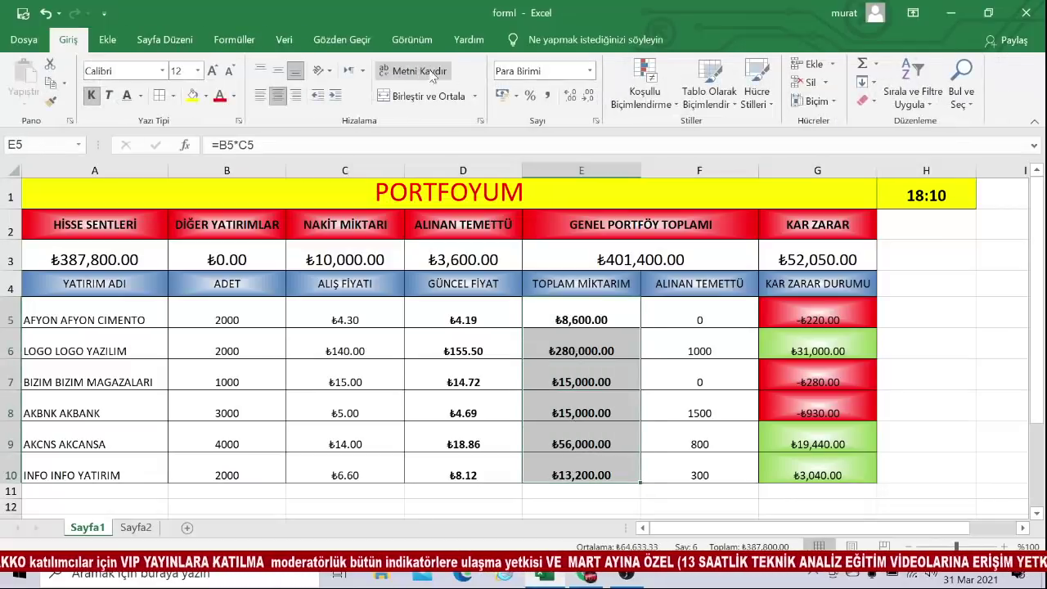
click(644, 91)
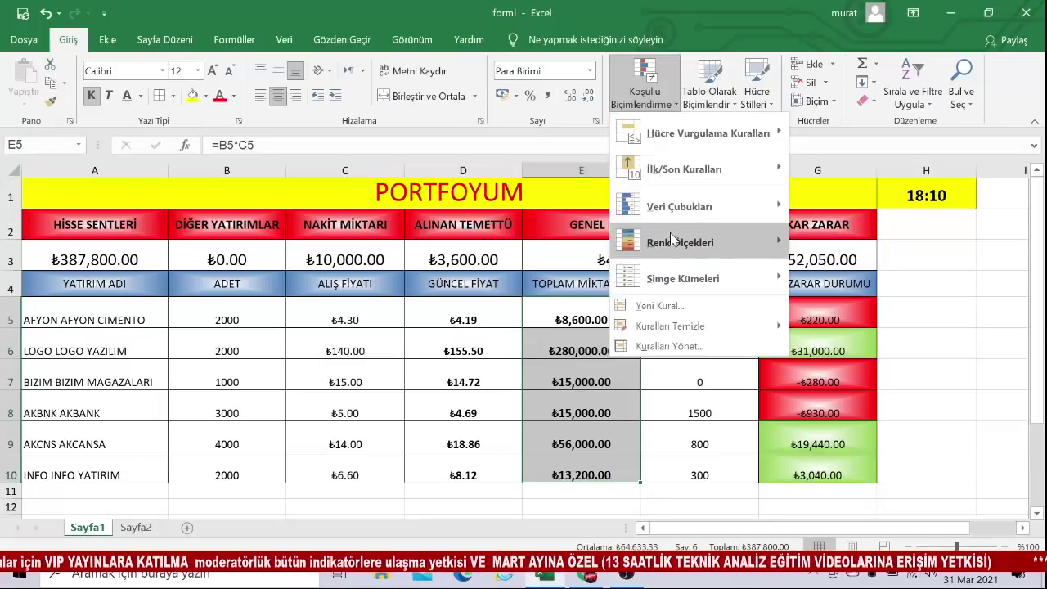
mouse_move(679, 206)
click(801, 239)
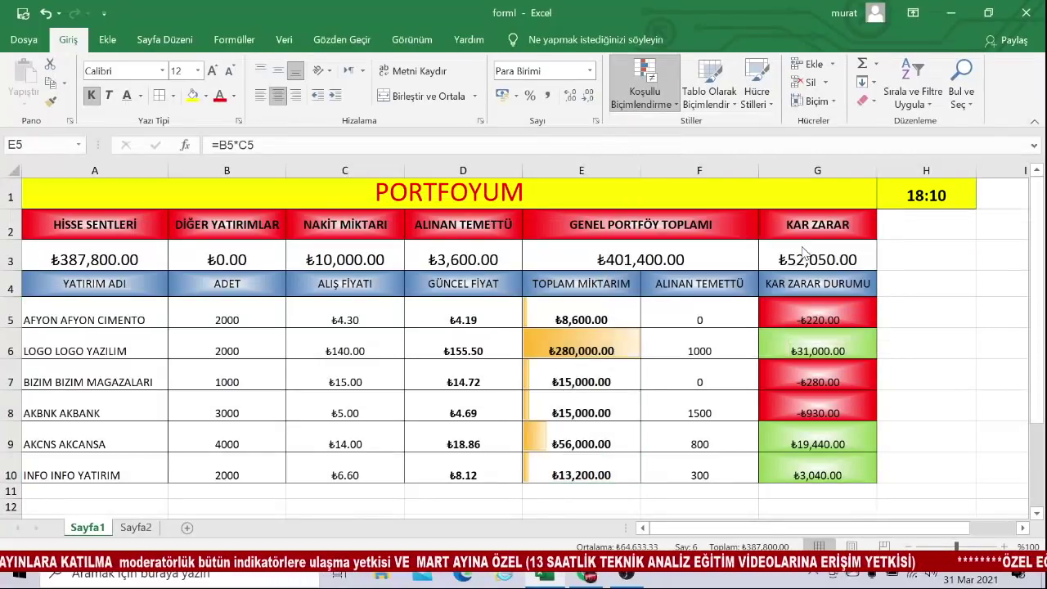
click(700, 409)
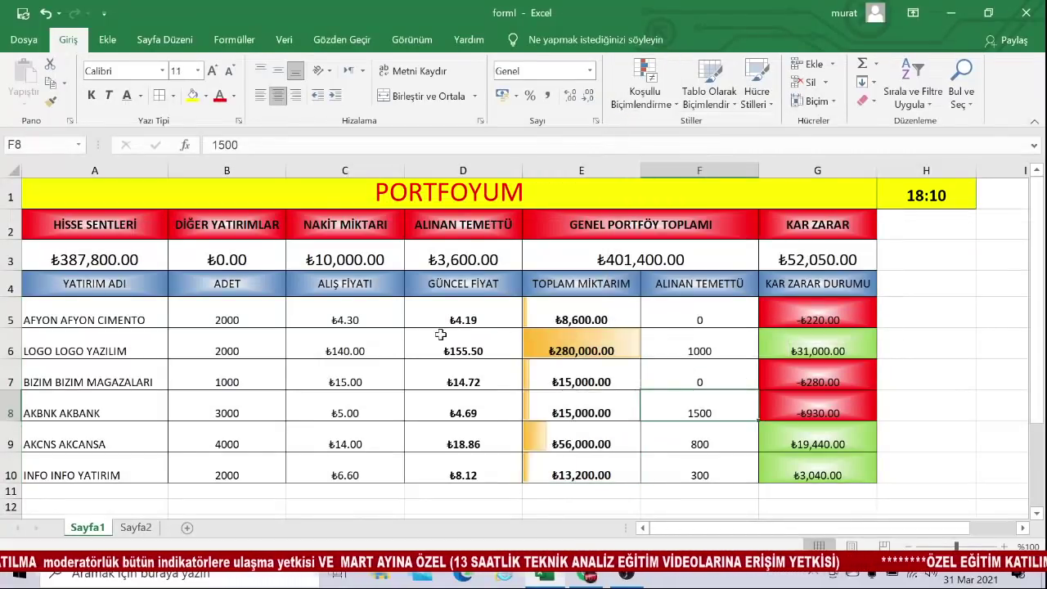
Apply light blue gradient-fill data bars to the ADET values in B5:B10.
drag(231, 315, 231, 476)
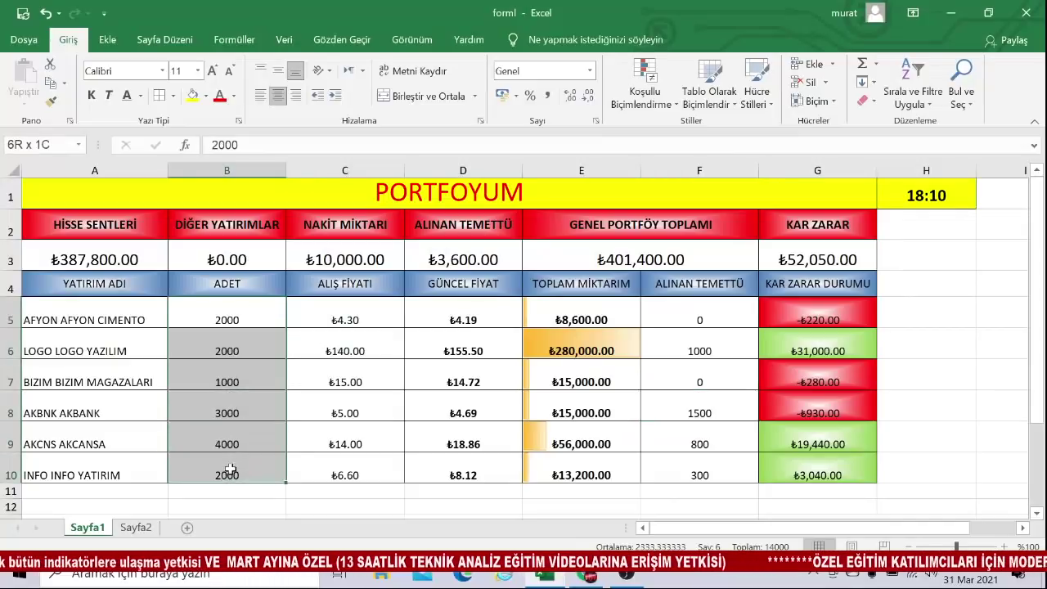
click(665, 103)
mouse_move(682, 204)
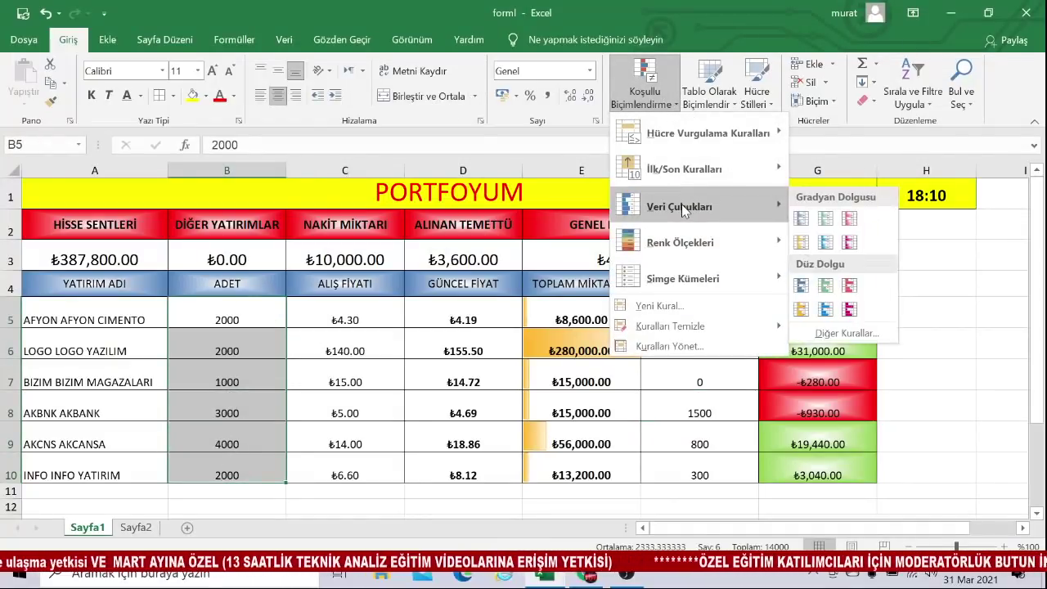
click(826, 243)
click(455, 370)
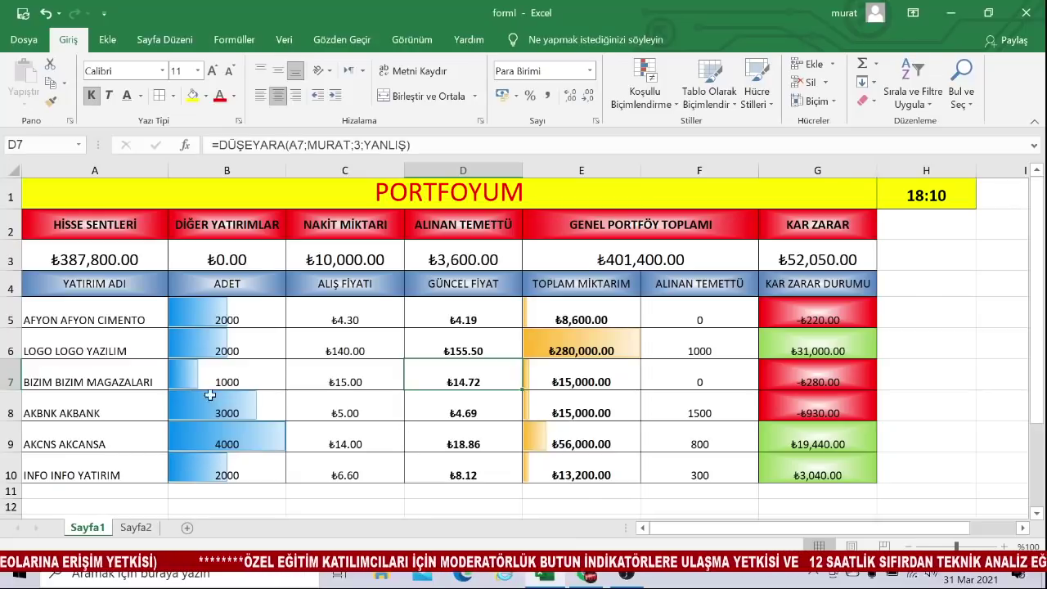
click(626, 577)
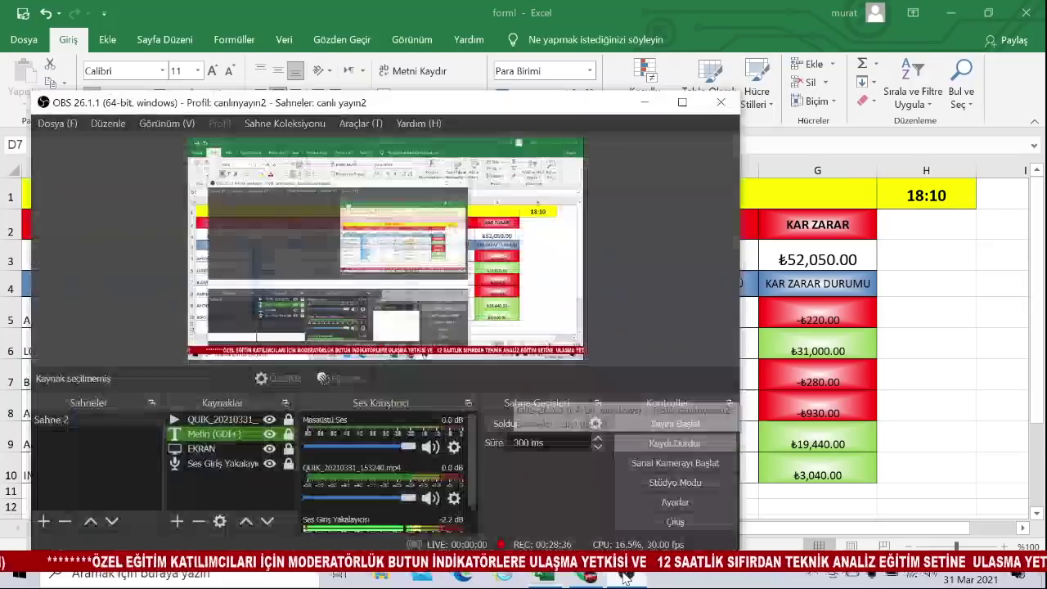